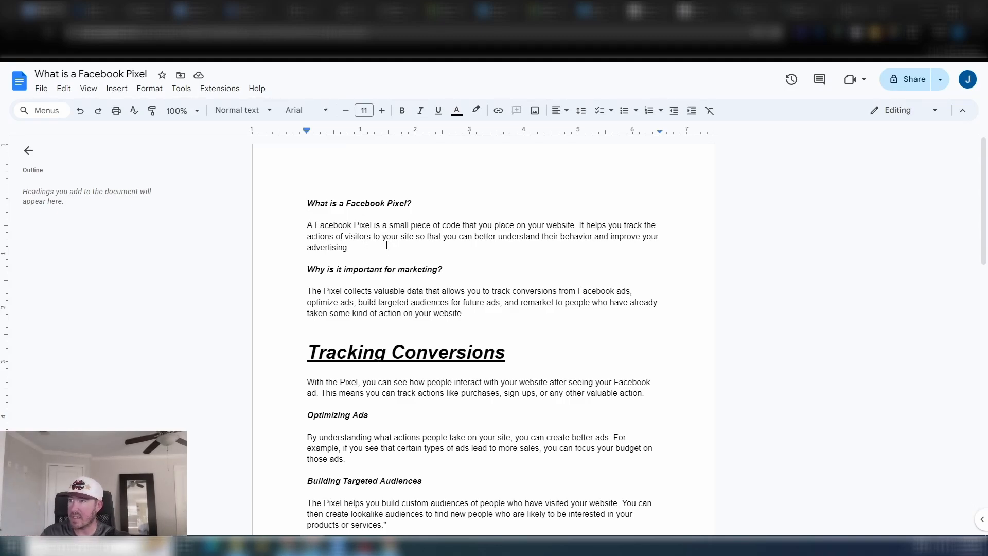
Step: Read the notes on what a Facebook Pixel is, from the introduction through the Practical Benefits section
{"action": "left_click", "coordinate": [348, 248]}
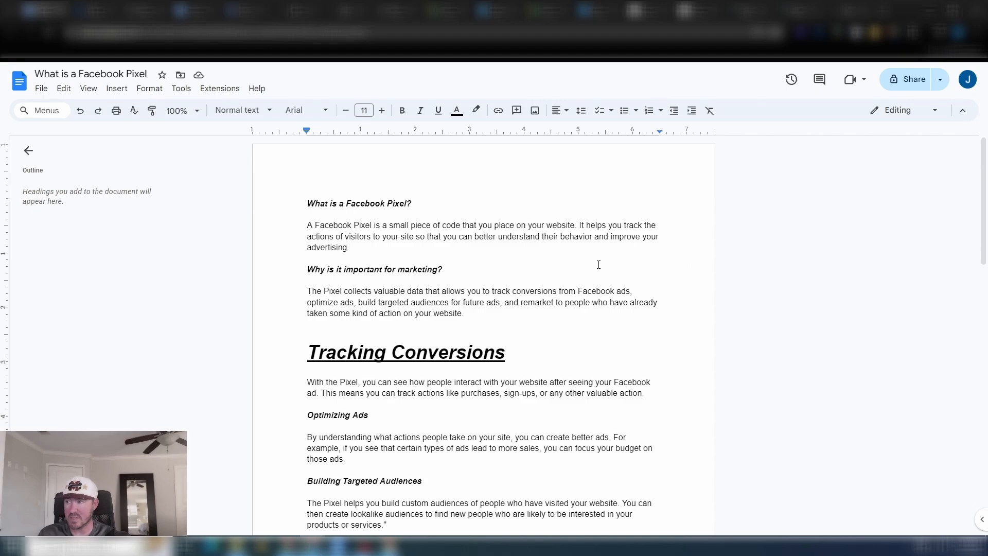
{"action": "scroll", "coordinate": [598, 264], "scroll_direction": "down", "scroll_amount": 2}
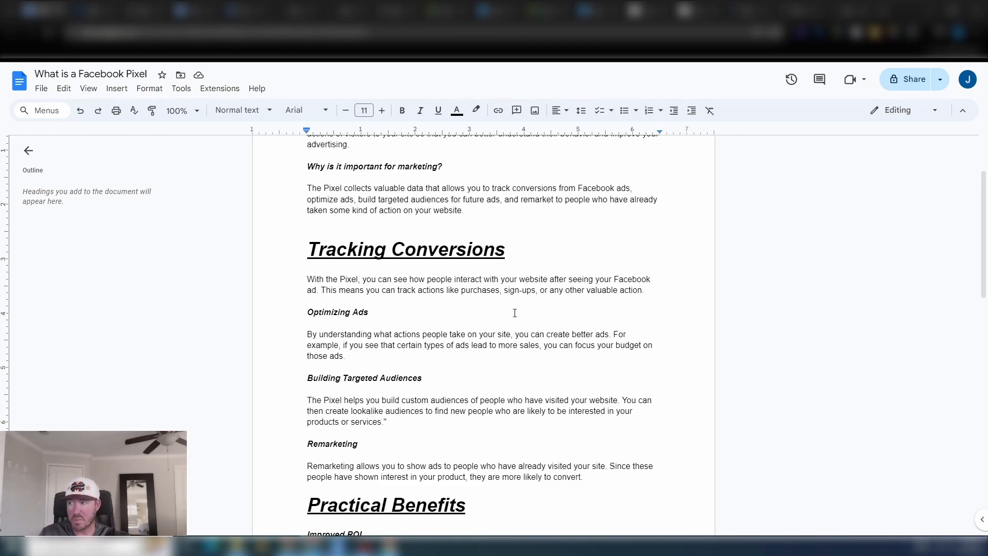
{"action": "scroll", "coordinate": [515, 313], "scroll_direction": "down", "scroll_amount": 2}
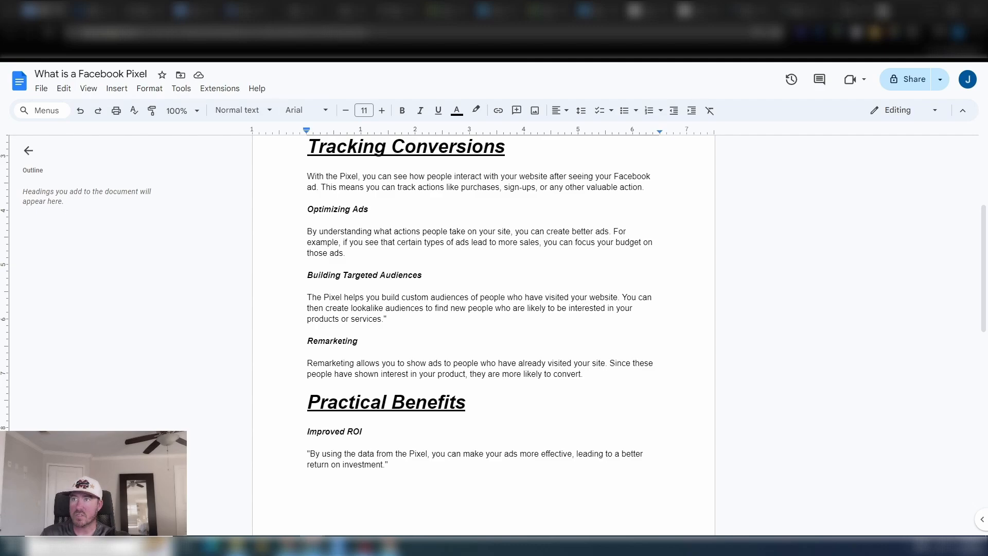
Step: Search the web for plugins, go to the Chrome Web Store and find the Meta Pixel Helper extension there
{"action": "left_click", "coordinate": [885, 11]}
{"action": "left_click", "coordinate": [535, 34]}
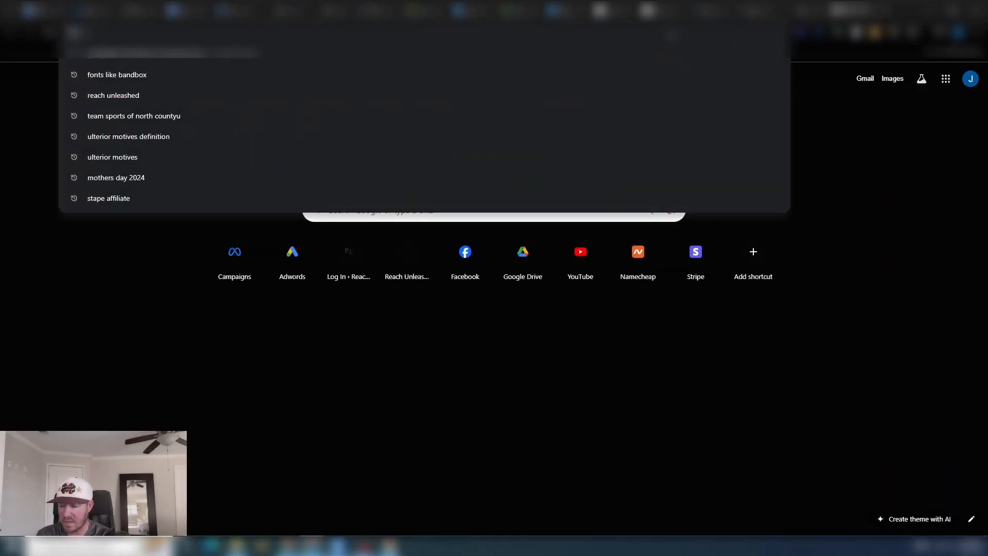
{"action": "type", "text": "plugins"}
{"action": "key", "text": "Return"}
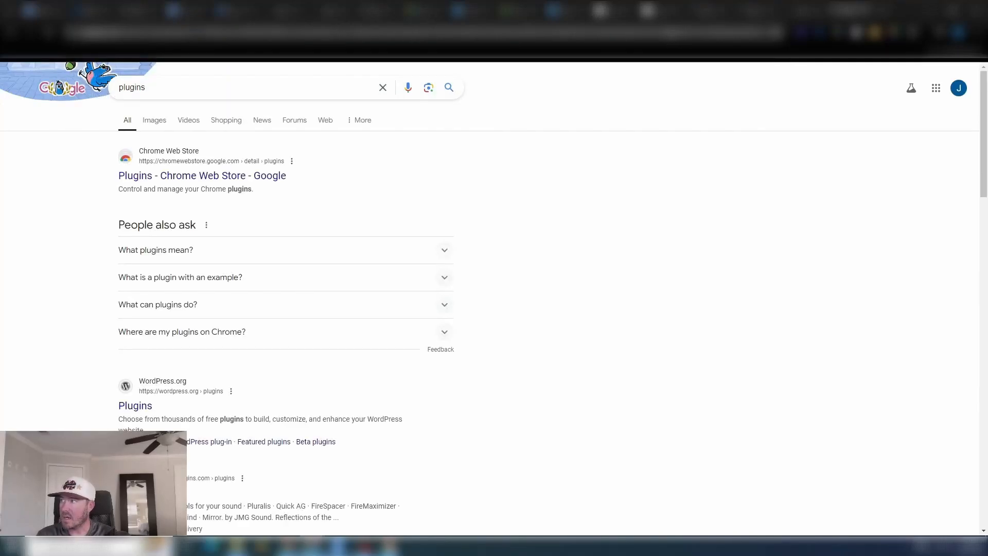
{"action": "left_click", "coordinate": [165, 182]}
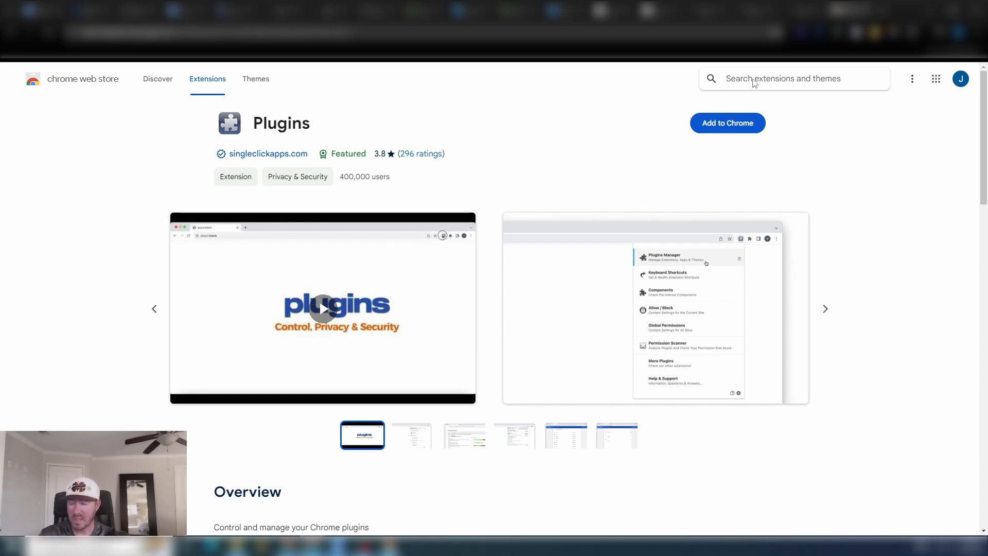
{"action": "type", "text": "meta p"}
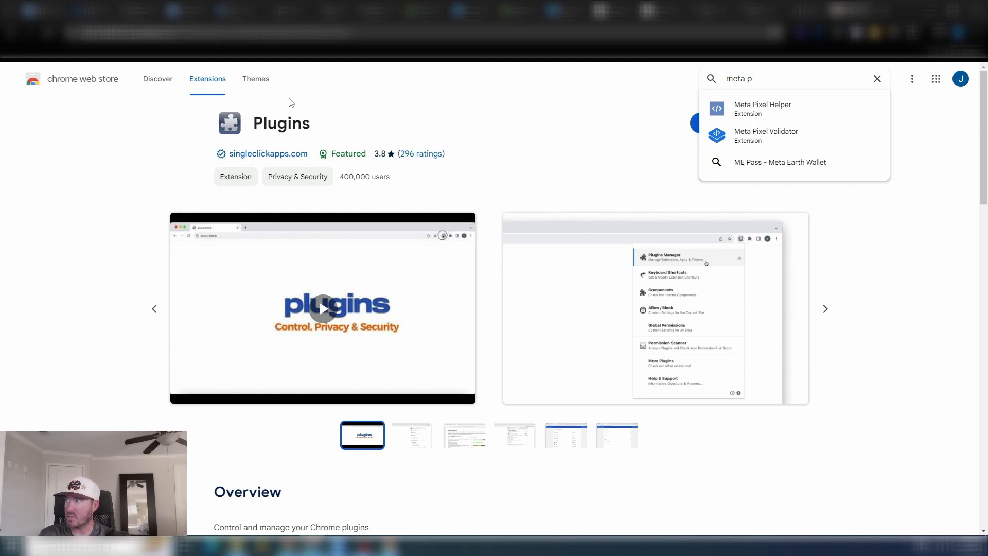
{"action": "left_click", "coordinate": [768, 109]}
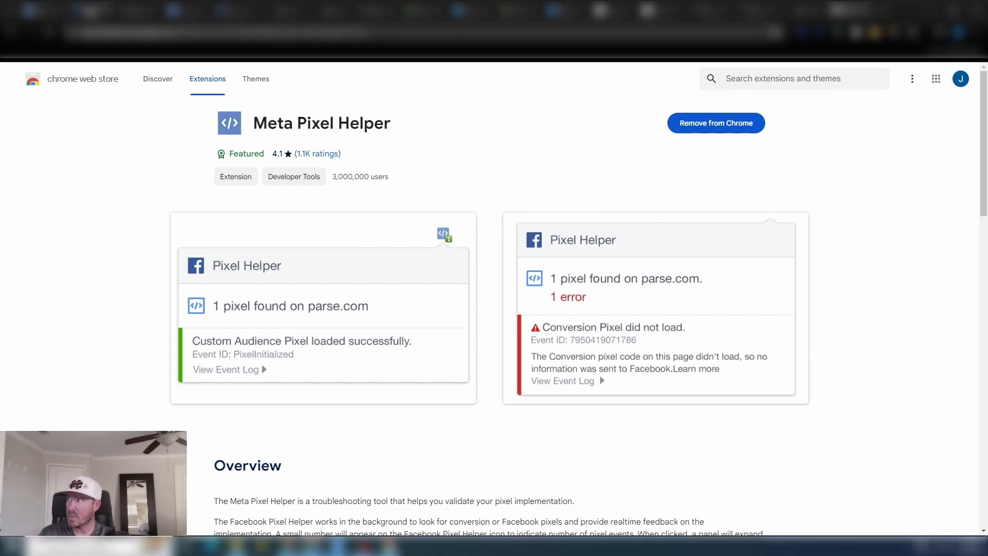
Step: Switch to Meta Business Suite and open the settings of the Justabaseballdad business portfolio
{"action": "left_click", "coordinate": [92, 10]}
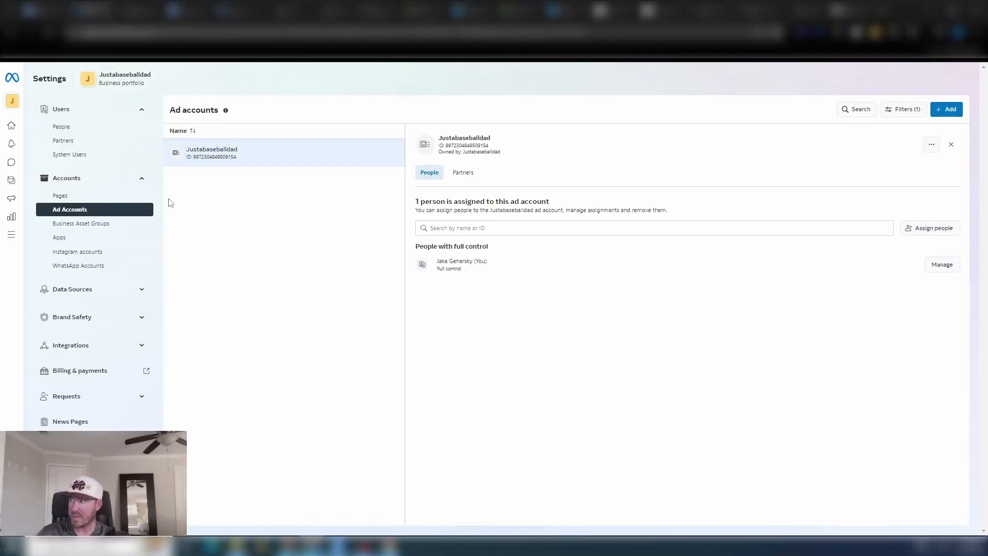
{"action": "left_click", "coordinate": [141, 33]}
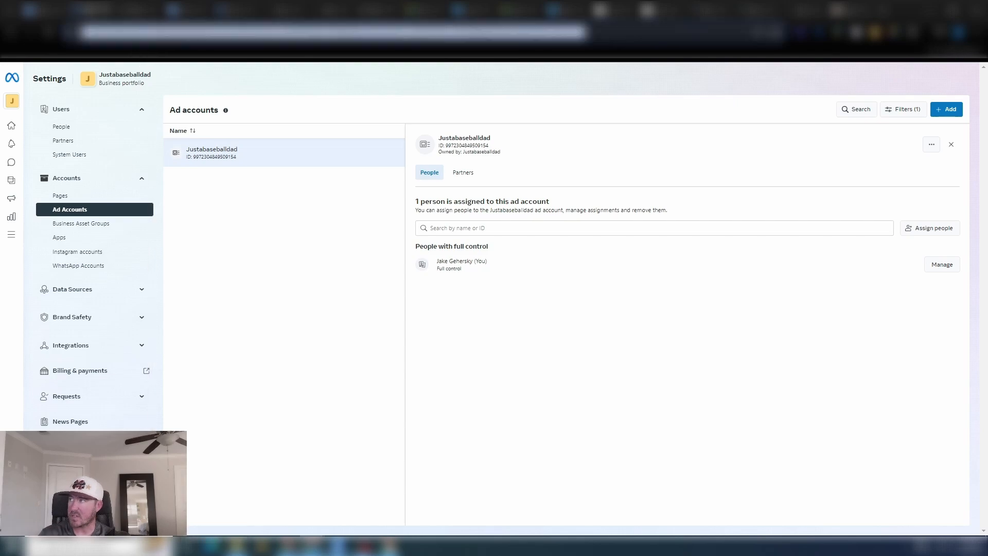
{"action": "type", "text": "business"}
{"action": "key", "text": "Return"}
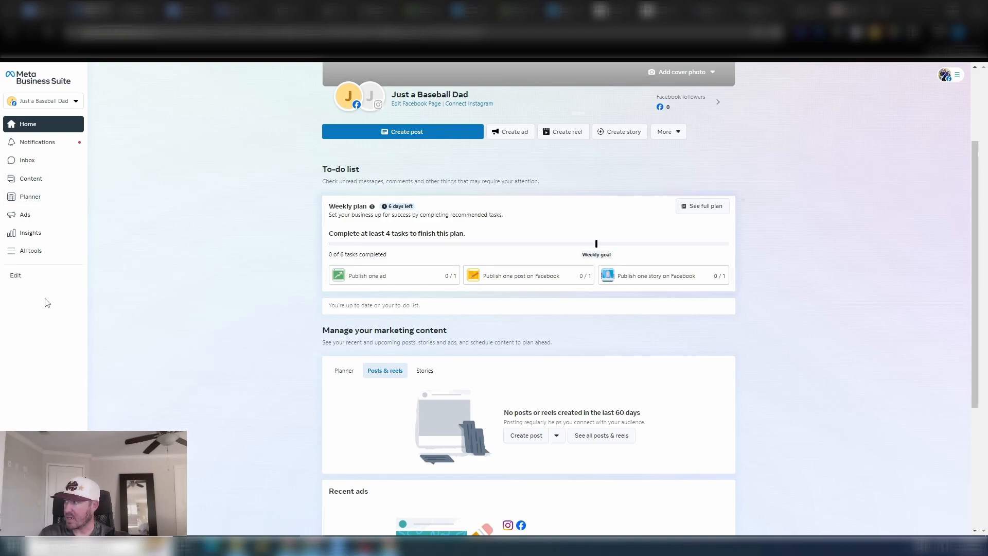
{"action": "left_click", "coordinate": [31, 504]}
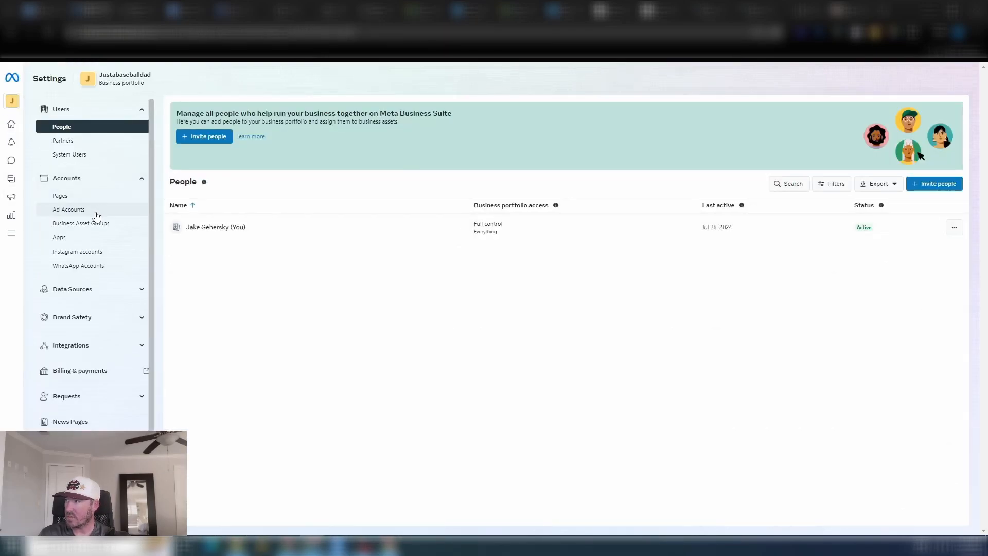
Step: Create a new dataset named "Youtube Test Pixel 2024" among the business portfolio's data sources
{"action": "left_click", "coordinate": [104, 291]}
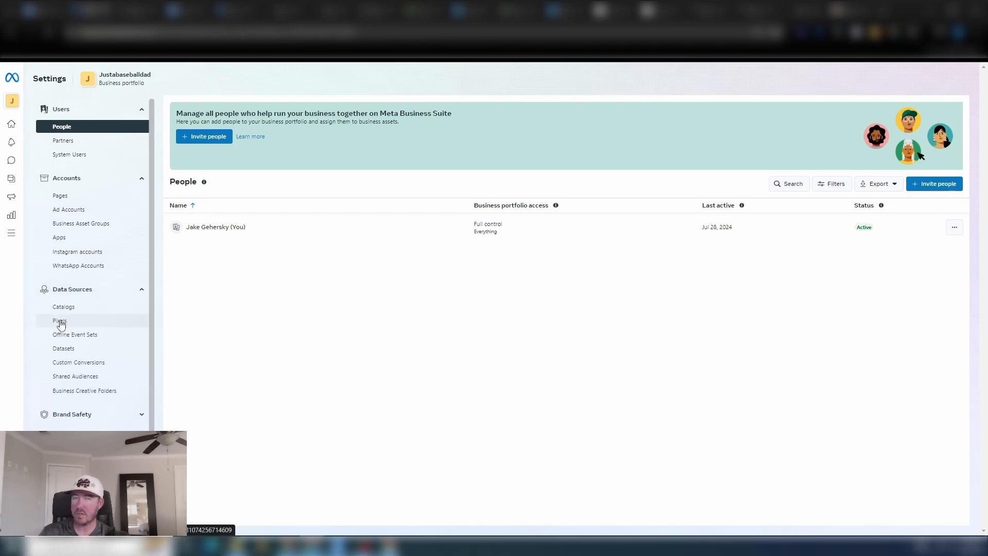
{"action": "left_click", "coordinate": [68, 353]}
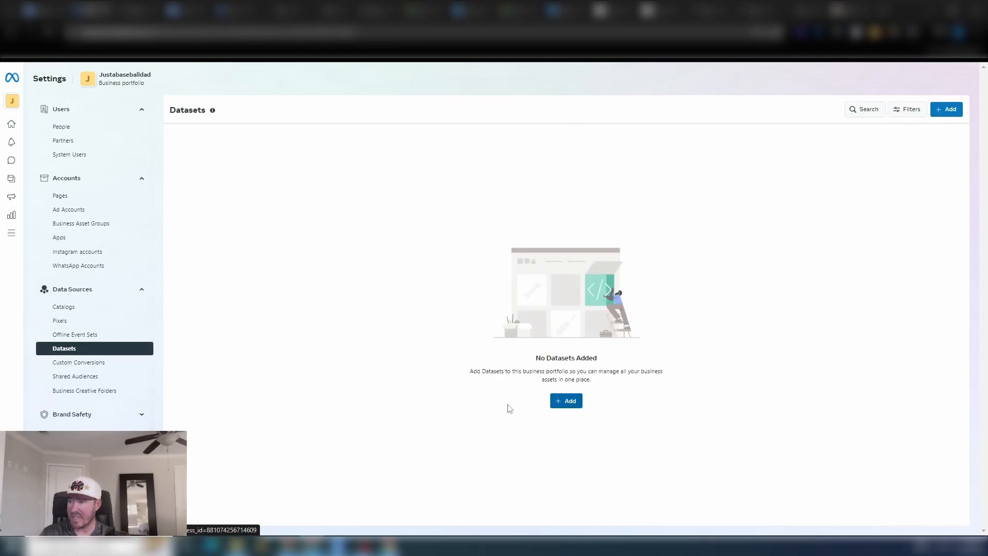
{"action": "left_click", "coordinate": [577, 402]}
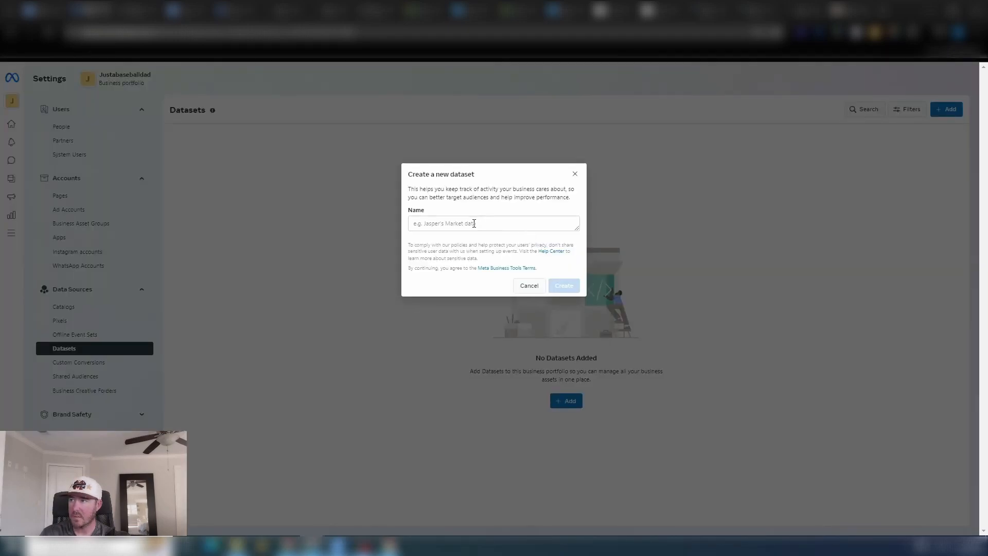
{"action": "left_click", "coordinate": [473, 223]}
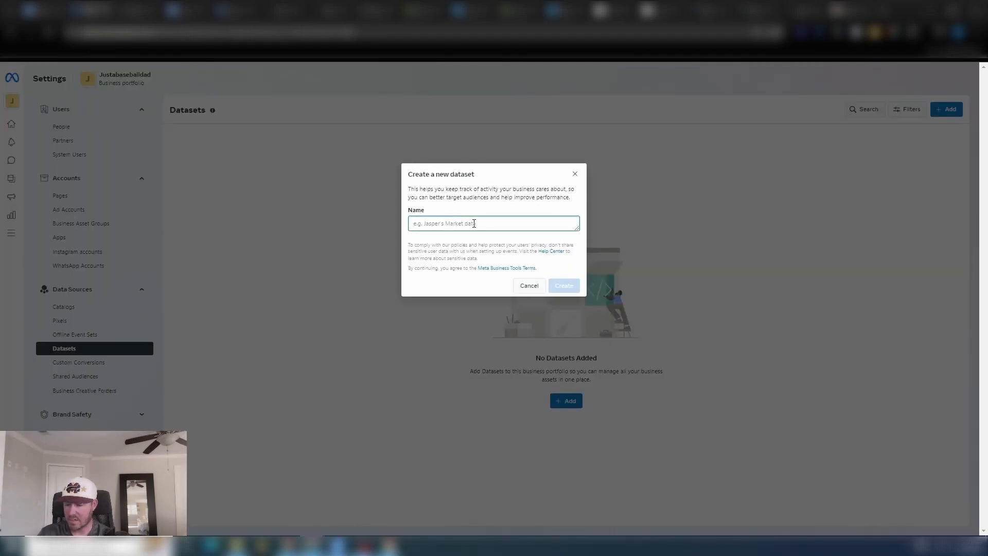
{"action": "type", "text": "Youtube Test Pixel 2024"}
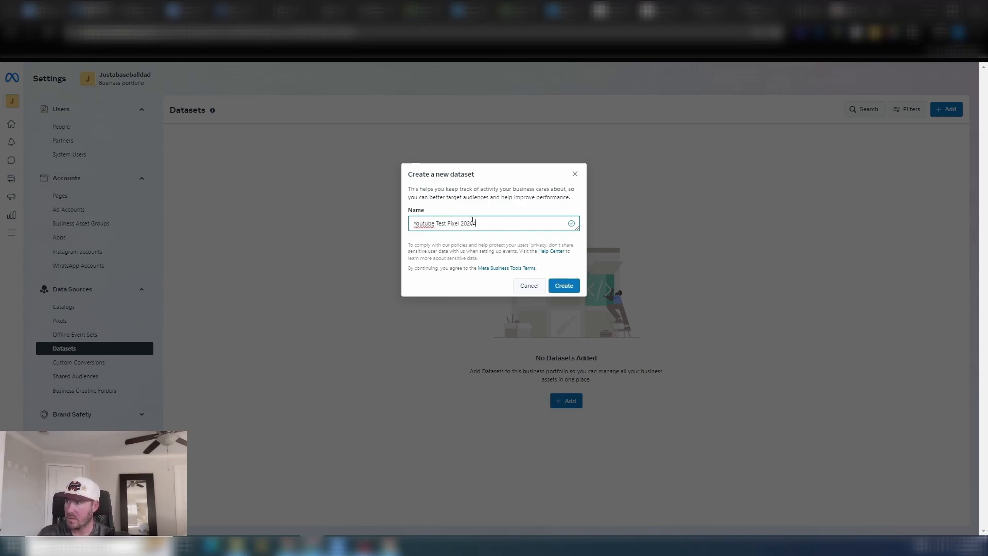
{"action": "key", "text": "BackSpace"}
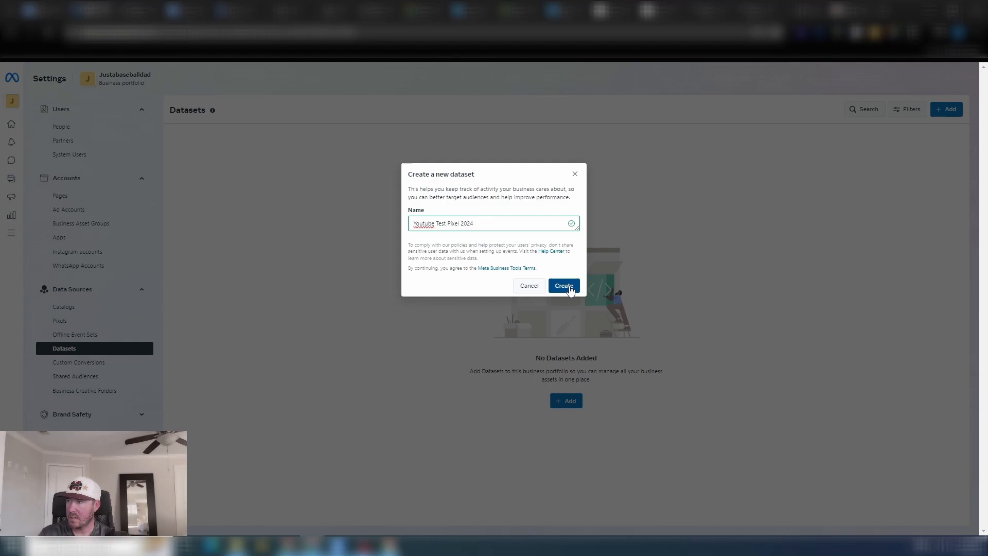
{"action": "left_click", "coordinate": [570, 289]}
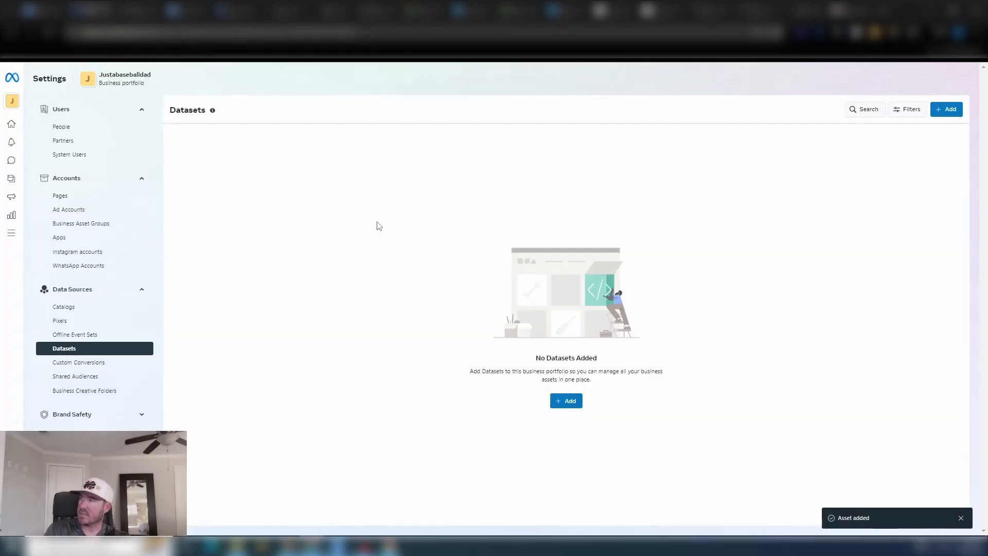
Step: Refresh the dataset list and open the Youtube Test Pixel 2024 dataset in Events Manager
{"action": "left_click", "coordinate": [82, 309]}
{"action": "left_click", "coordinate": [72, 349]}
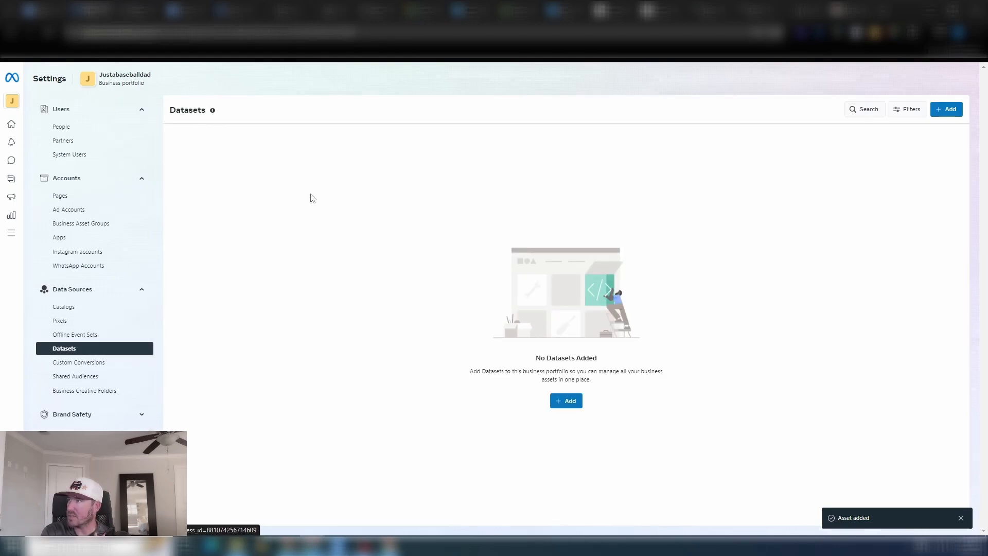
{"action": "left_click", "coordinate": [48, 32]}
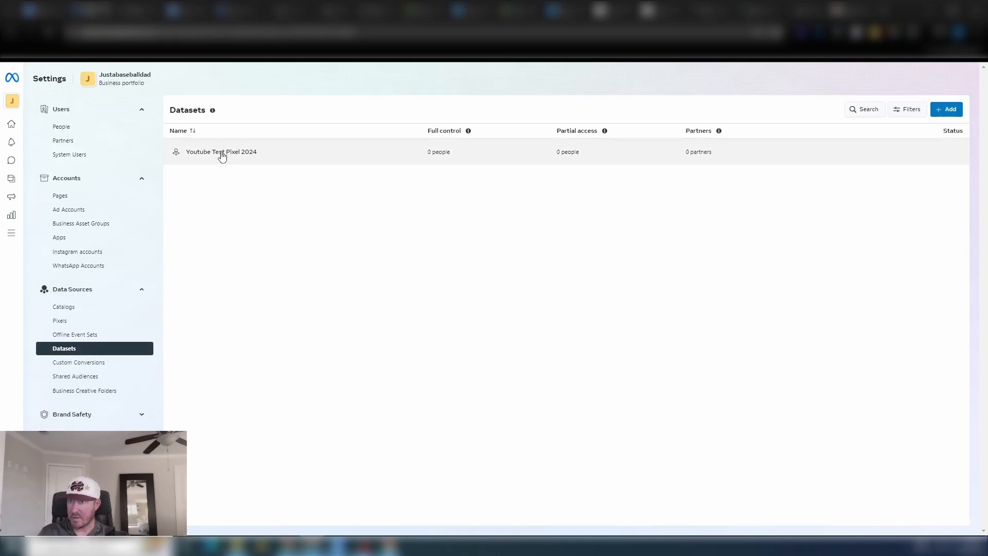
{"action": "left_click", "coordinate": [221, 156]}
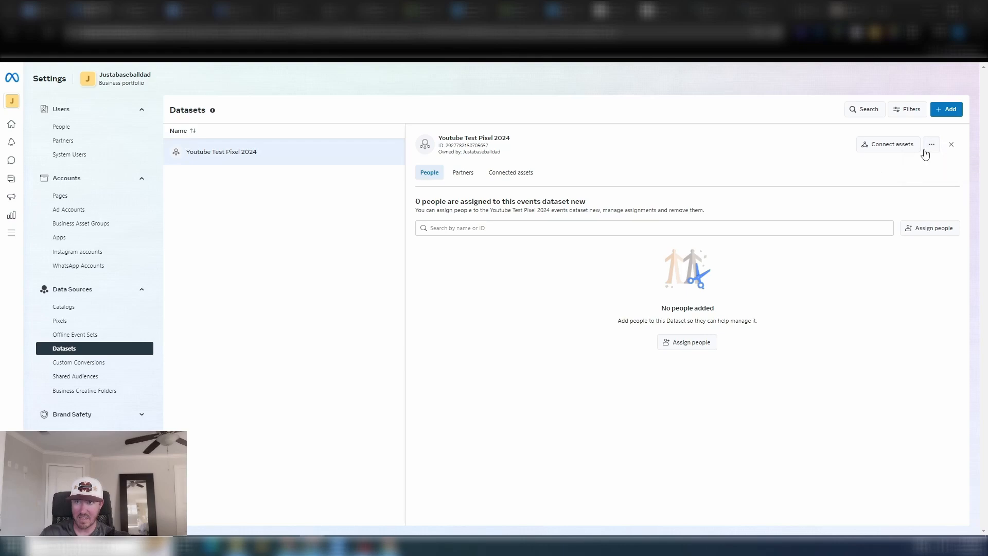
{"action": "left_click", "coordinate": [932, 166]}
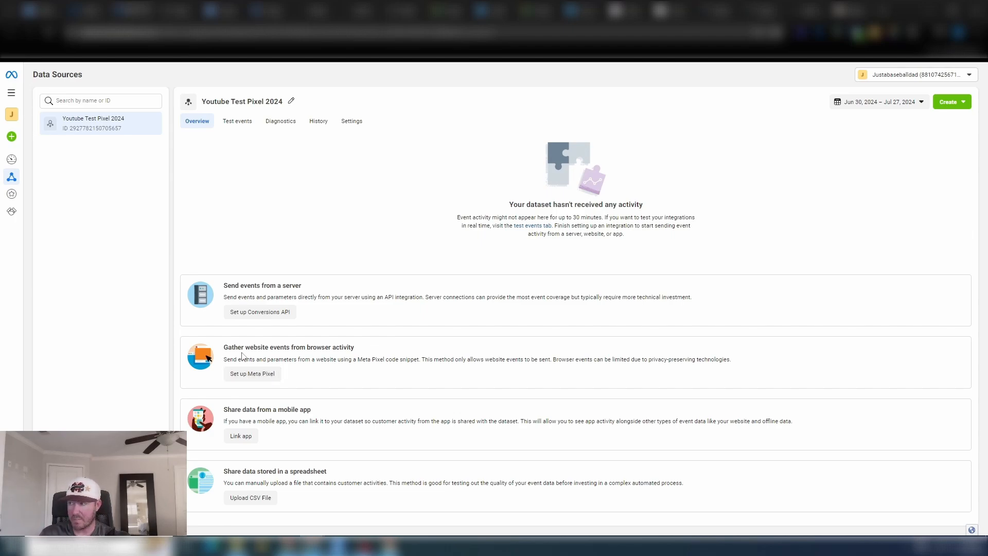
Step: Start setting up the Meta Pixel for website browser activity, choosing to install the code manually
{"action": "left_click_drag", "start_coordinate": [228, 348], "coordinate": [368, 353]}
{"action": "left_click", "coordinate": [381, 345]}
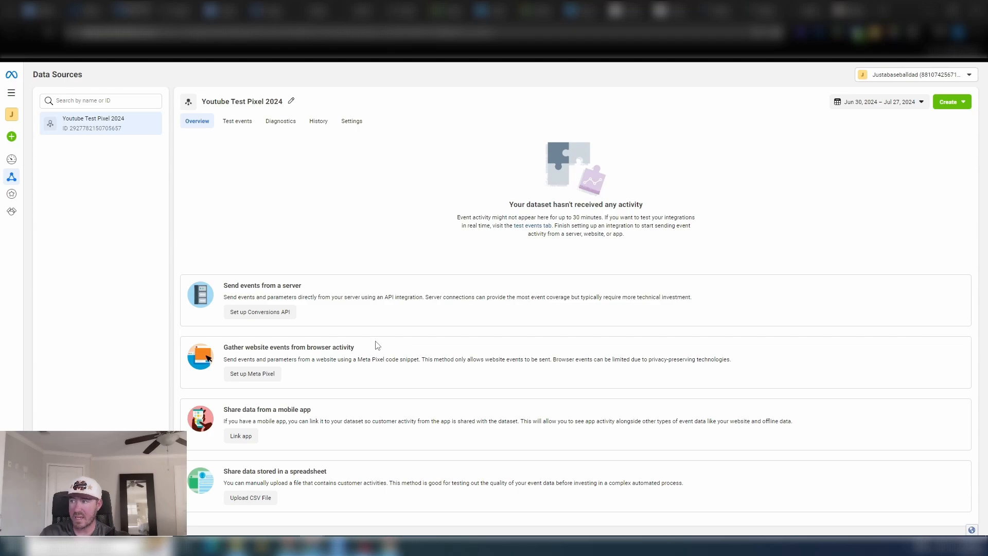
{"action": "left_click", "coordinate": [248, 377]}
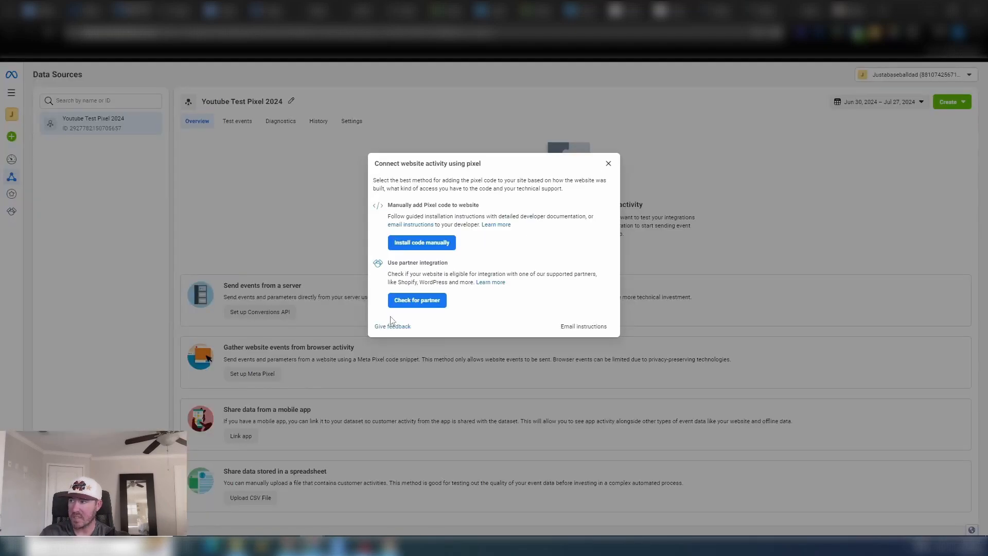
{"action": "left_click", "coordinate": [422, 246]}
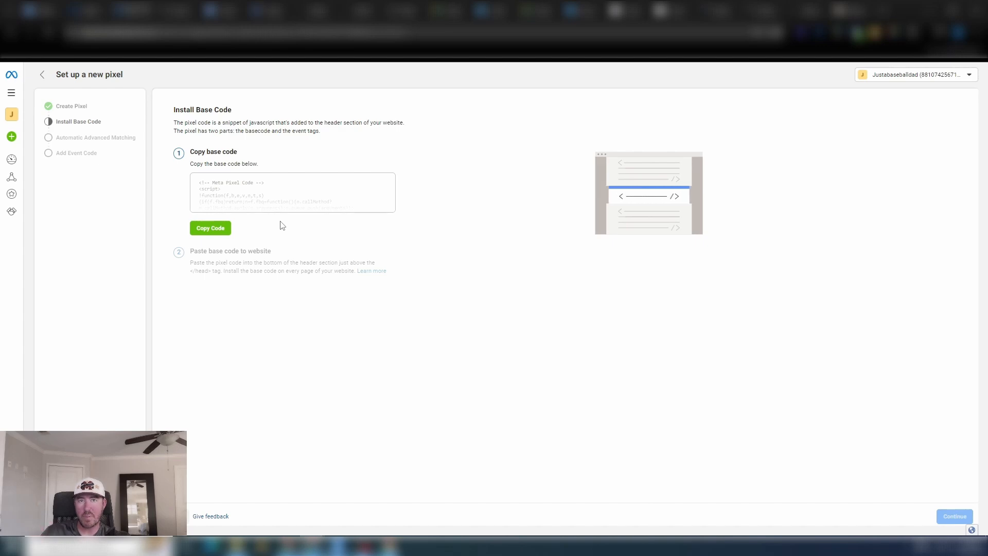
Step: Copy the pixel's base code and paste it into the Facebook Pixel Info 2024 document
{"action": "left_click", "coordinate": [215, 230]}
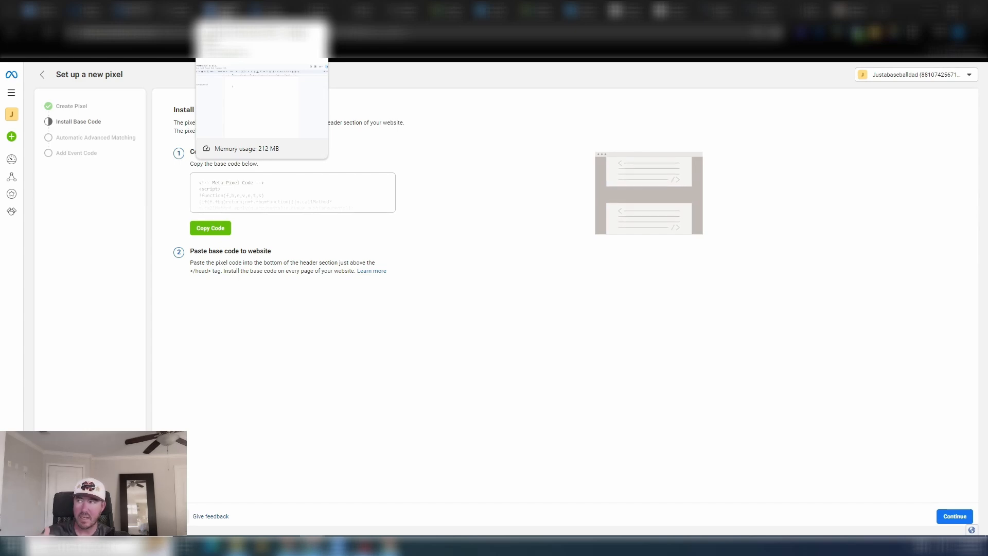
{"action": "left_click", "coordinate": [219, 11]}
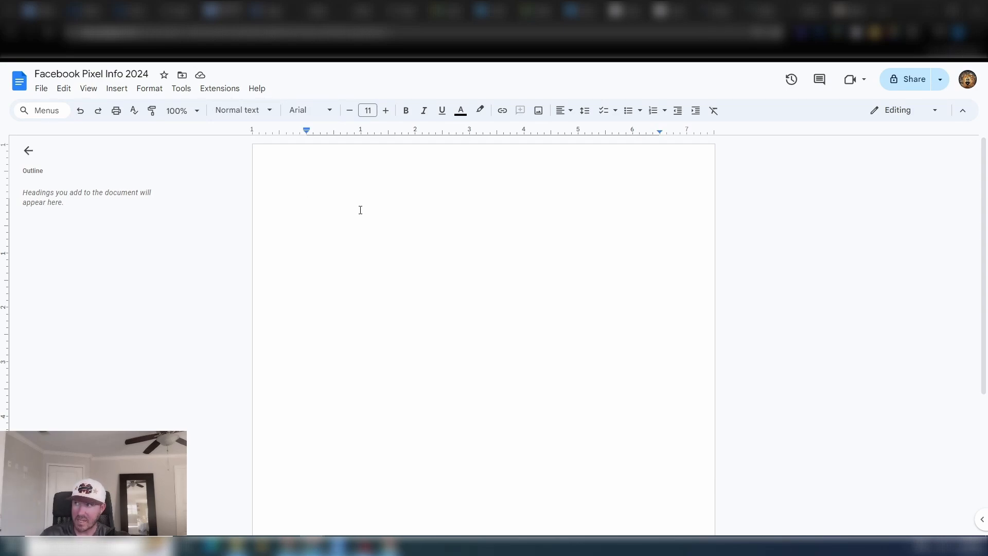
{"action": "key", "text": "ctrl+v"}
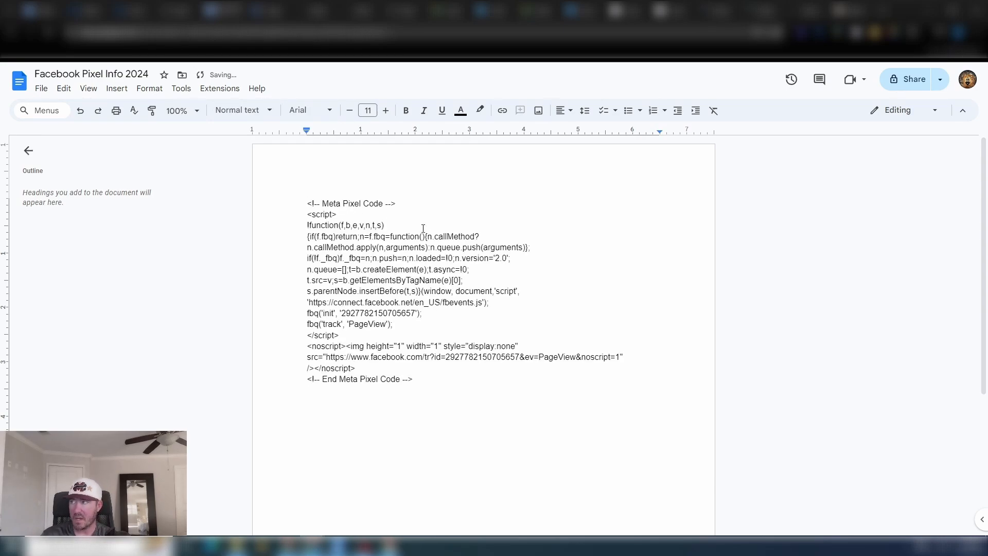
Step: Return to the pixel setup, turn on Automatic Advanced Matching and finish at the pixel overview without adding events
{"action": "left_click", "coordinate": [131, 10]}
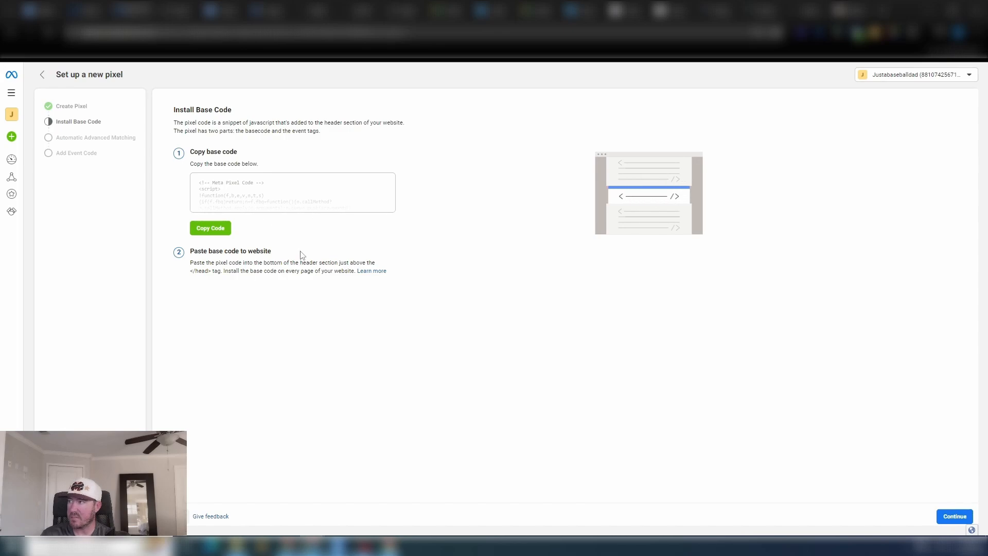
{"action": "left_click", "coordinate": [951, 516]}
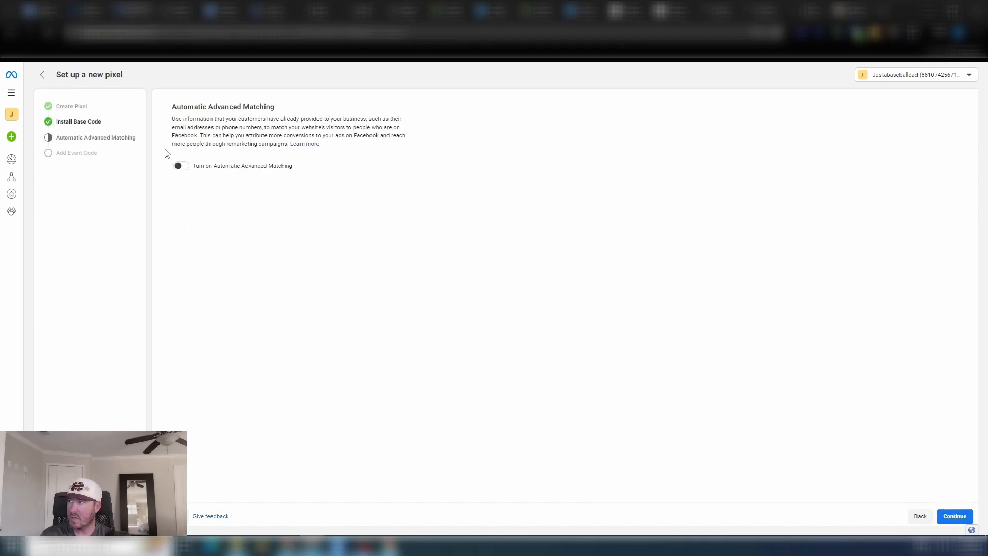
{"action": "left_click", "coordinate": [183, 166]}
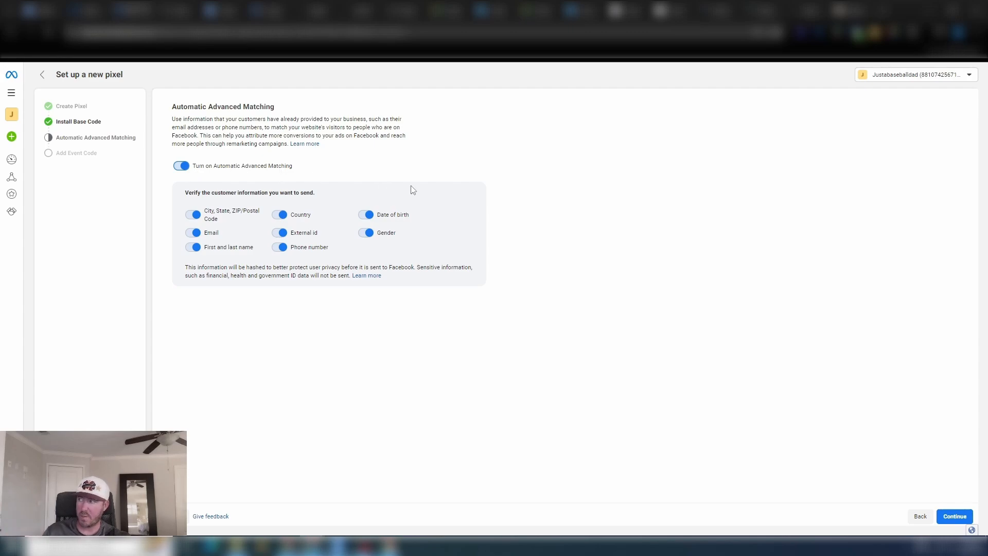
{"action": "left_click", "coordinate": [956, 516]}
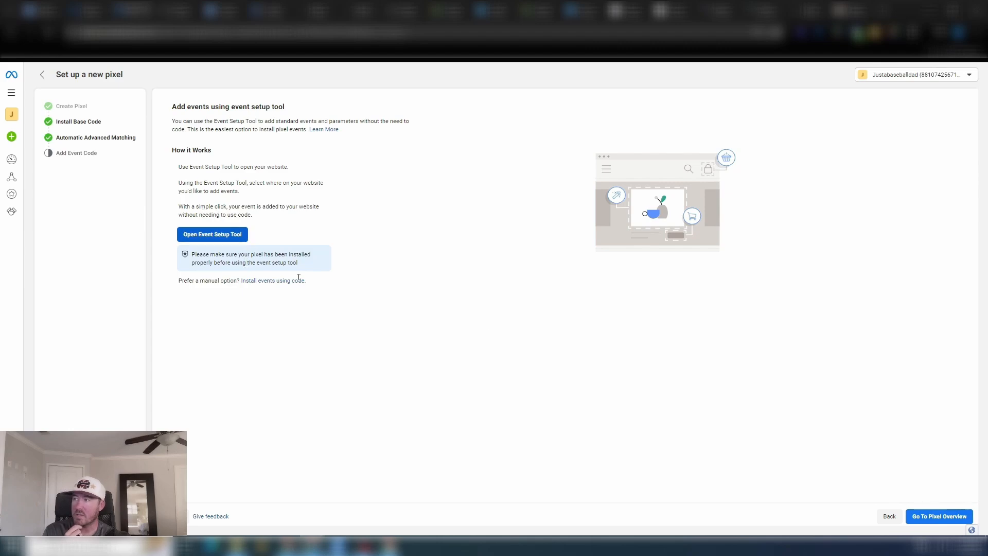
{"action": "left_click", "coordinate": [933, 516]}
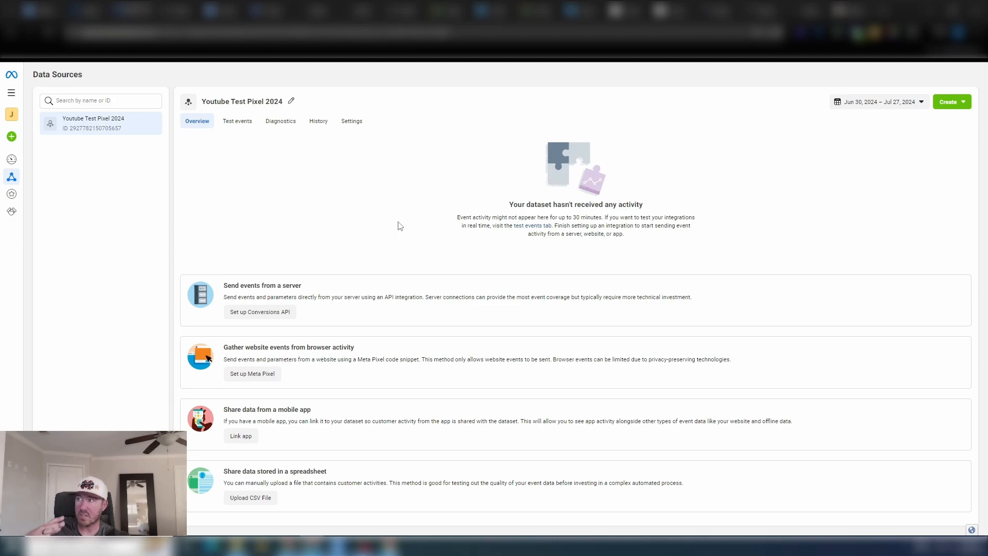
Step: Copy the dataset ID from the Youtube Test Pixel 2024 settings and paste it below the base code in the Facebook Pixel Info 2024 document
{"action": "left_click", "coordinate": [353, 122]}
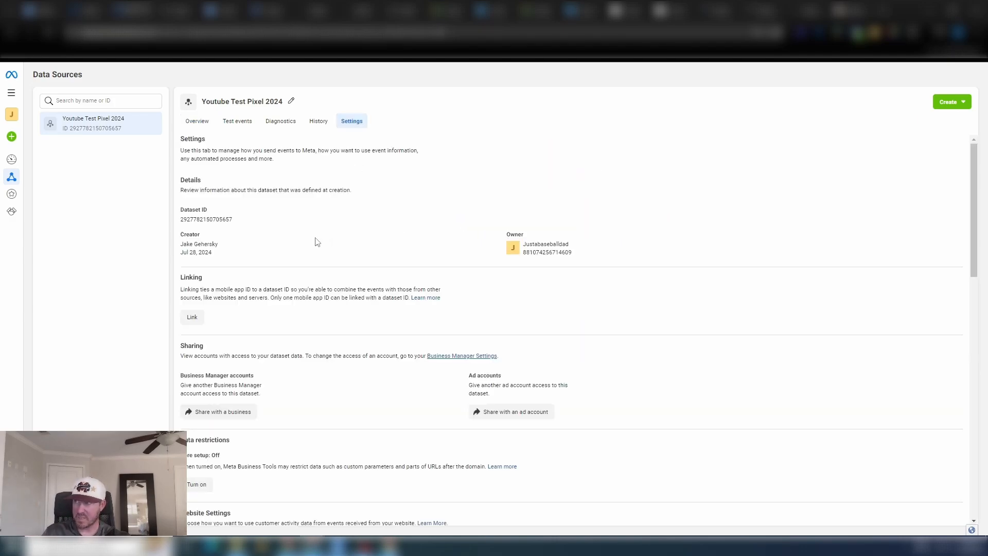
{"action": "left_click_drag", "start_coordinate": [232, 220], "coordinate": [179, 209]}
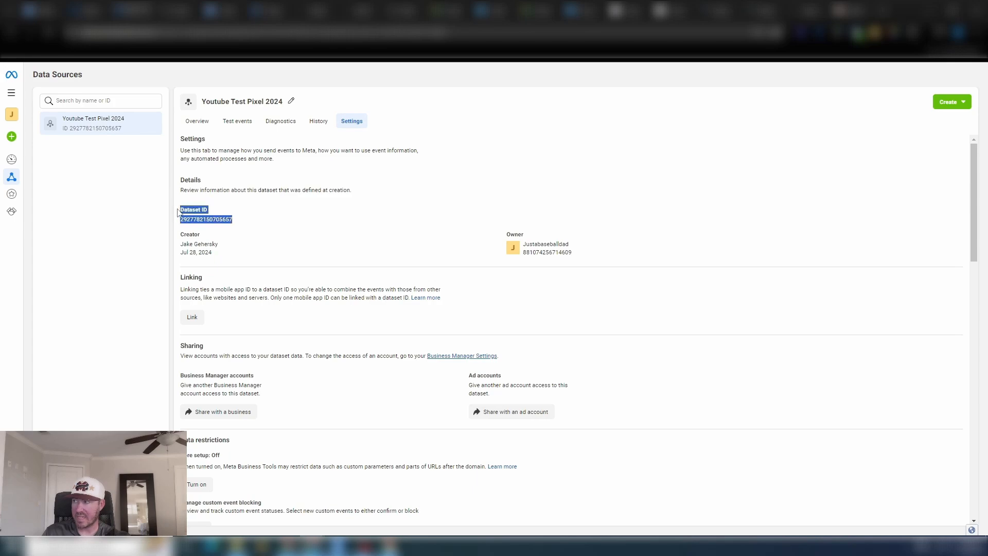
{"action": "left_click", "coordinate": [282, 218]}
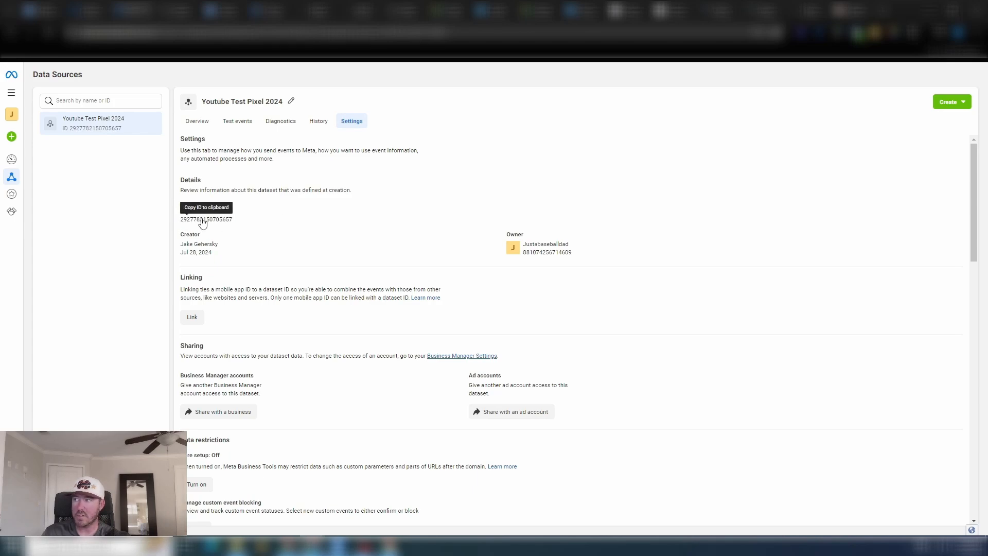
{"action": "left_click", "coordinate": [227, 13]}
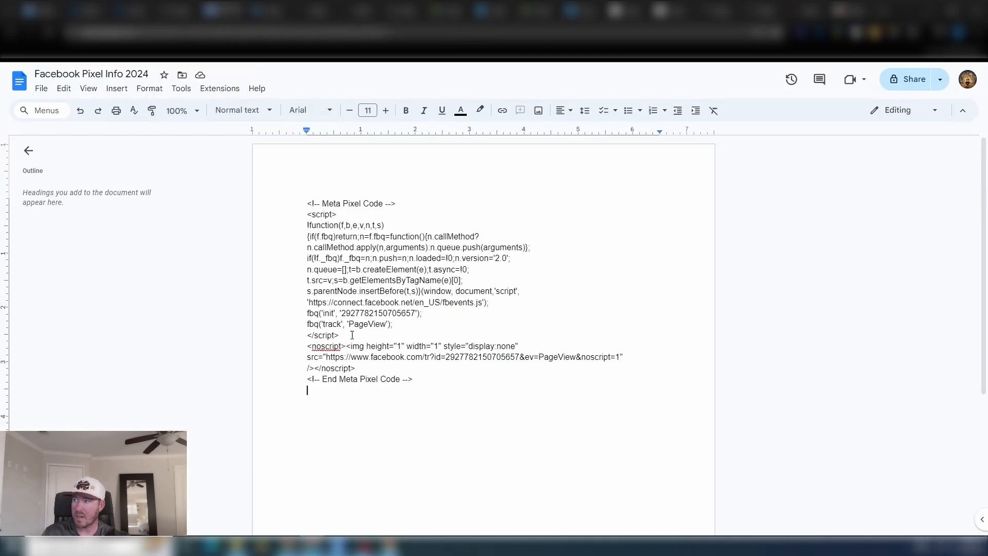
{"action": "left_click", "coordinate": [323, 397]}
{"action": "key", "text": "Return"}
{"action": "key", "text": "Return"}
{"action": "key", "text": "ctrl+v"}
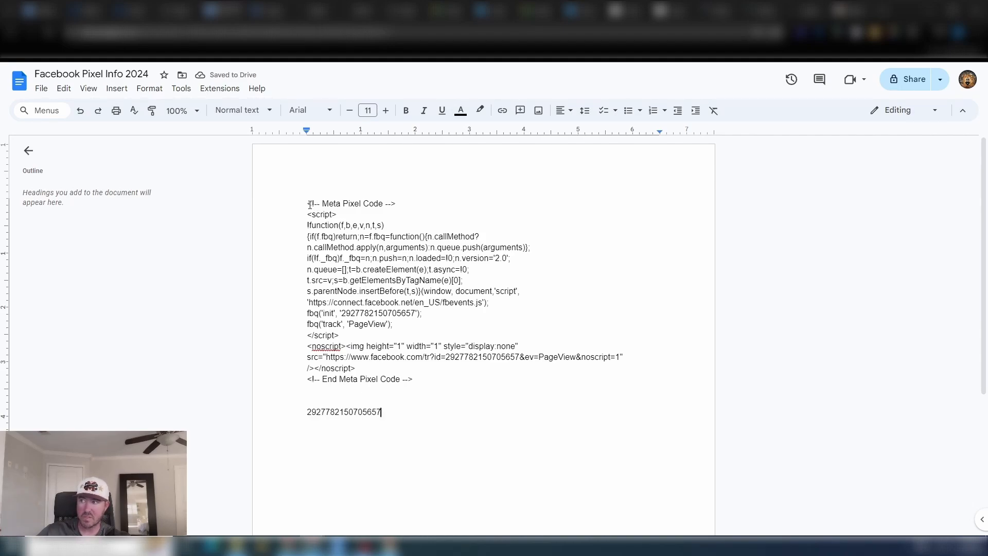
Step: Examine the saved base code, its init line with the pixel ID and its PageView tracking line, and compare the ID with the separate copy
{"action": "left_click_drag", "start_coordinate": [310, 203], "coordinate": [585, 369]}
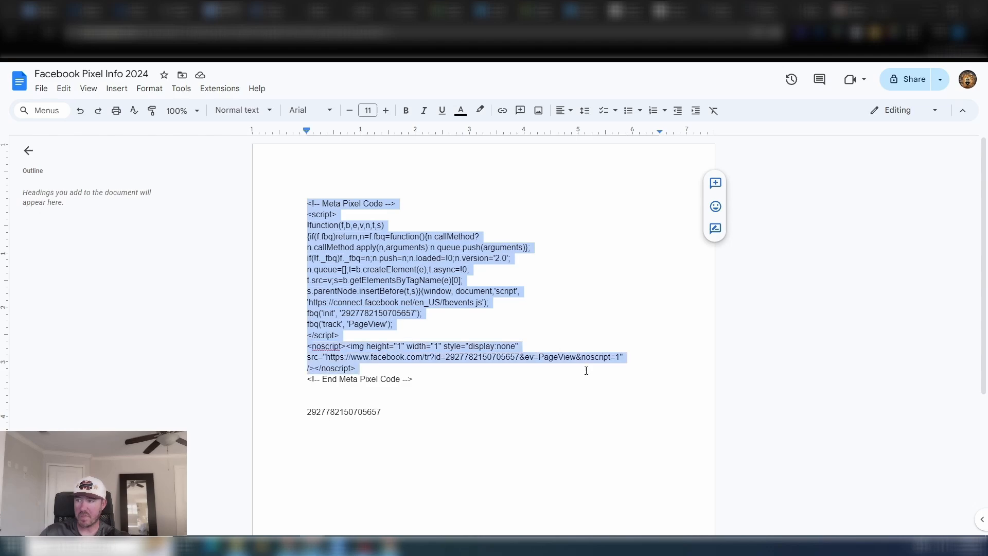
{"action": "left_click", "coordinate": [585, 370]}
{"action": "left_click_drag", "start_coordinate": [308, 203], "coordinate": [500, 305]}
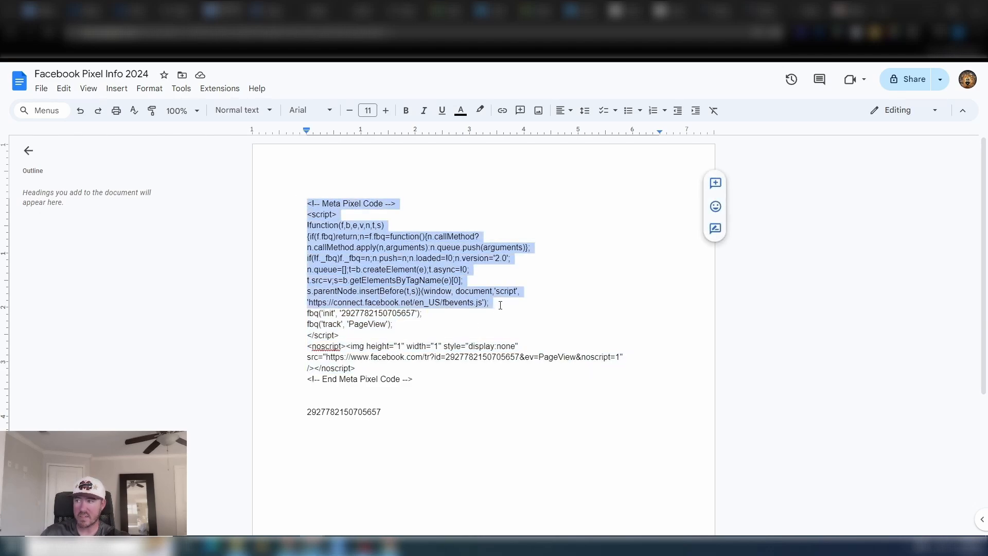
{"action": "left_click", "coordinate": [501, 309]}
{"action": "left_click_drag", "start_coordinate": [303, 314], "coordinate": [404, 324]}
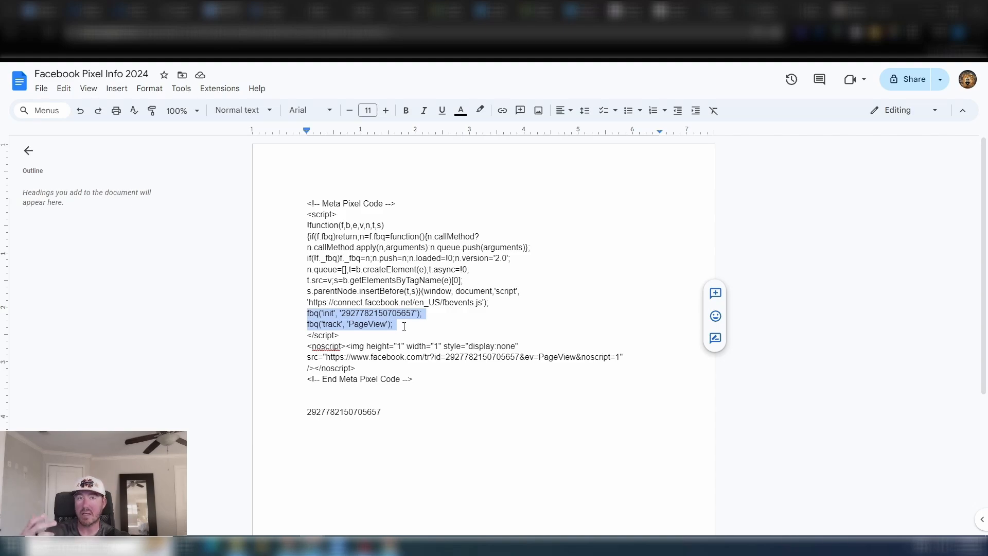
{"action": "left_click", "coordinate": [314, 313]}
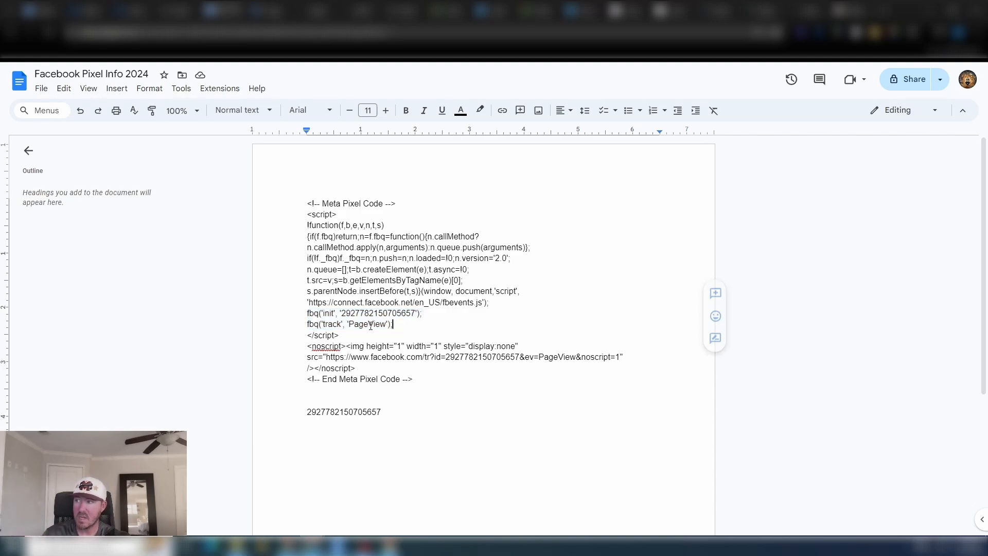
{"action": "left_click_drag", "start_coordinate": [341, 313], "coordinate": [417, 313]}
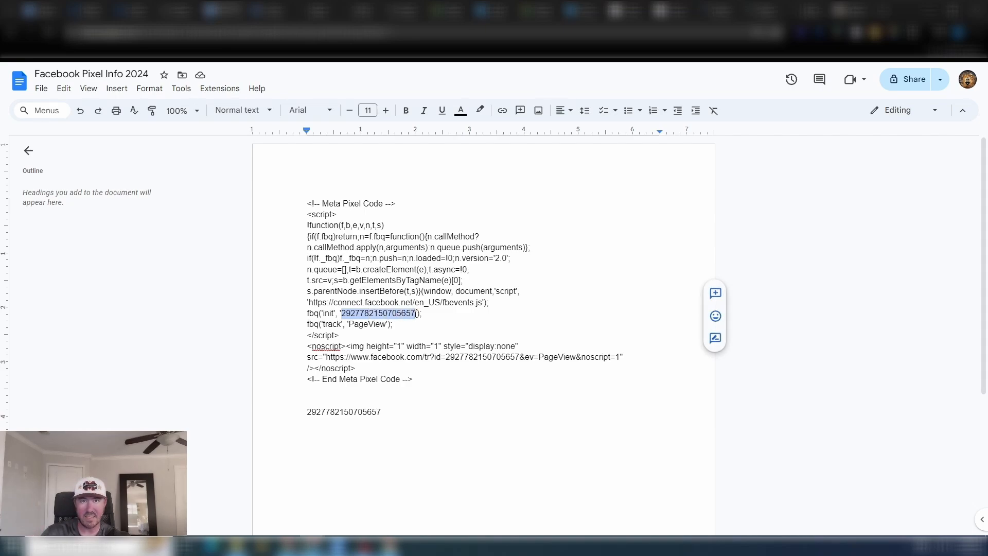
{"action": "left_click_drag", "start_coordinate": [390, 405], "coordinate": [297, 410]}
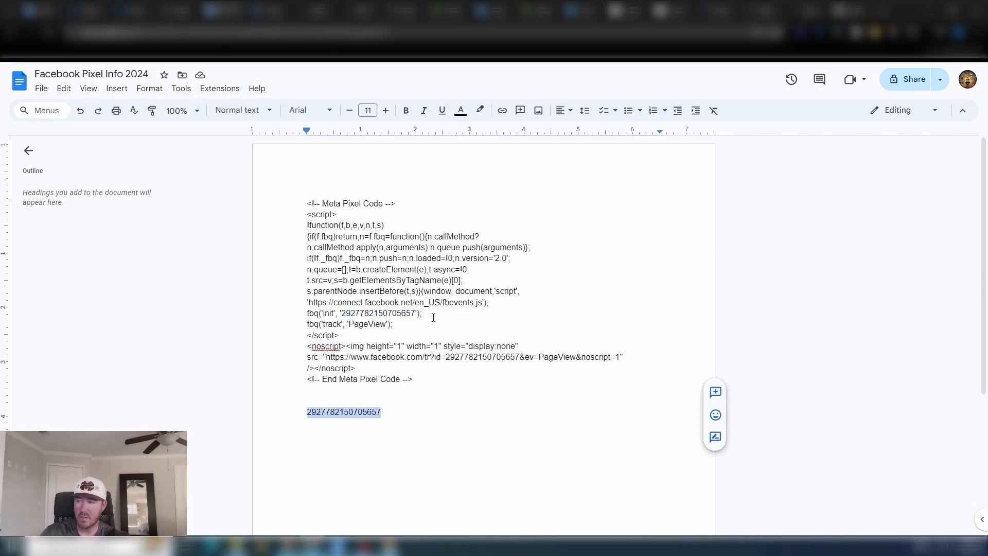
{"action": "left_click_drag", "start_coordinate": [417, 313], "coordinate": [342, 313]}
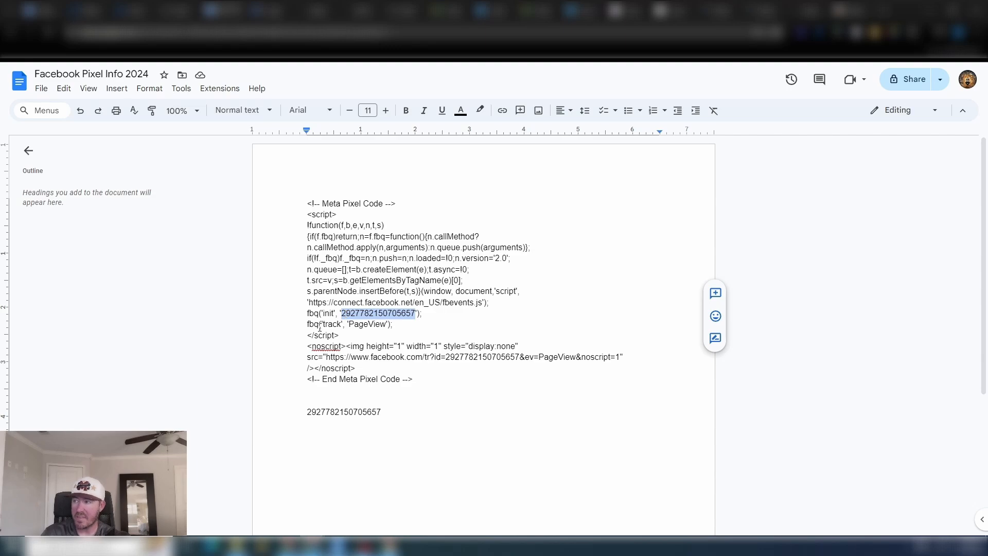
{"action": "left_click_drag", "start_coordinate": [307, 324], "coordinate": [395, 325]}
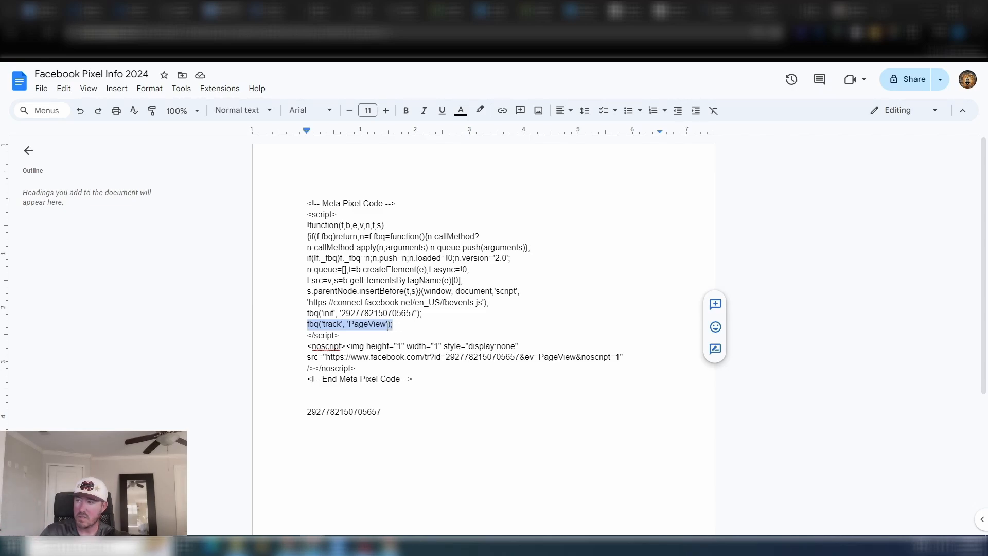
{"action": "left_click", "coordinate": [387, 325]}
{"action": "left_click_drag", "start_coordinate": [308, 325], "coordinate": [400, 325]}
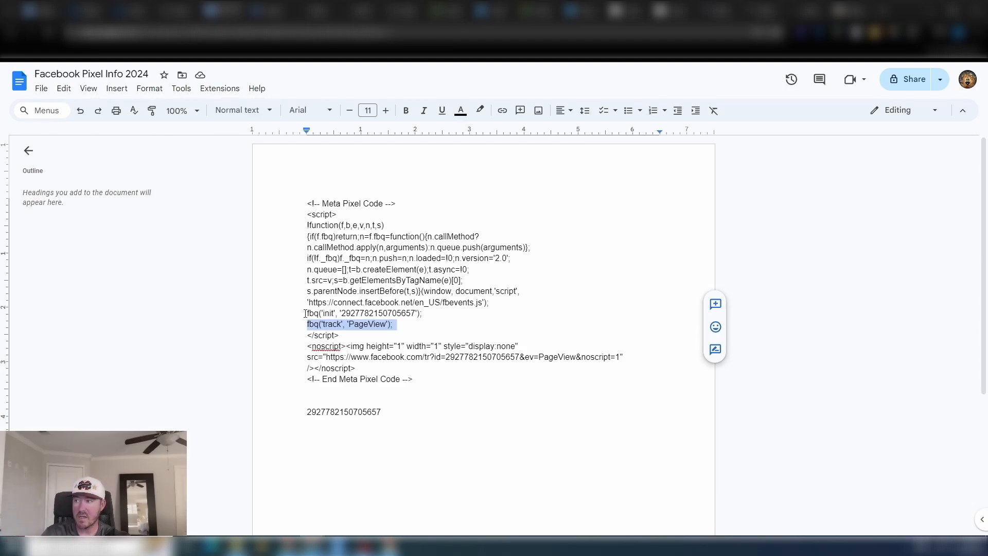
{"action": "left_click_drag", "start_coordinate": [305, 313], "coordinate": [423, 313]}
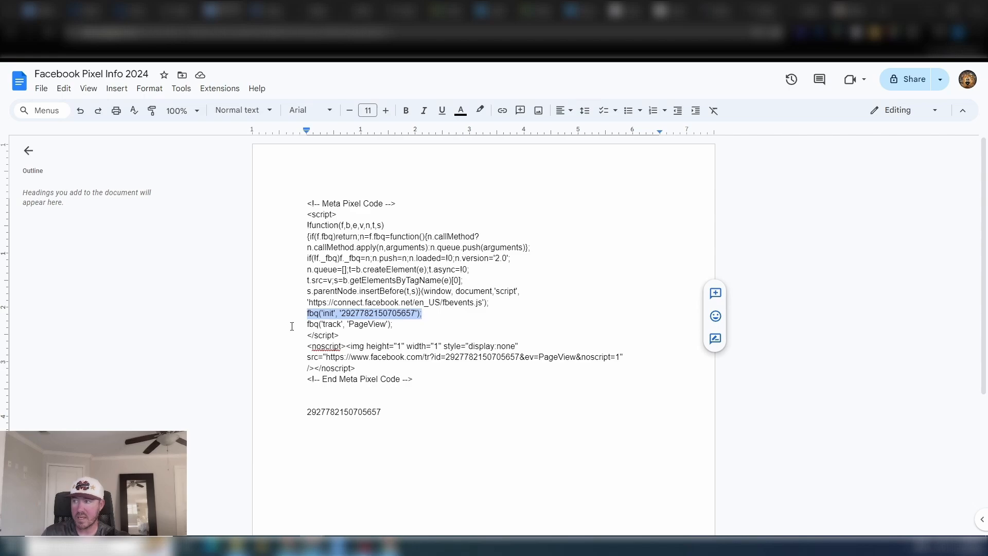
{"action": "left_click_drag", "start_coordinate": [296, 325], "coordinate": [402, 325]}
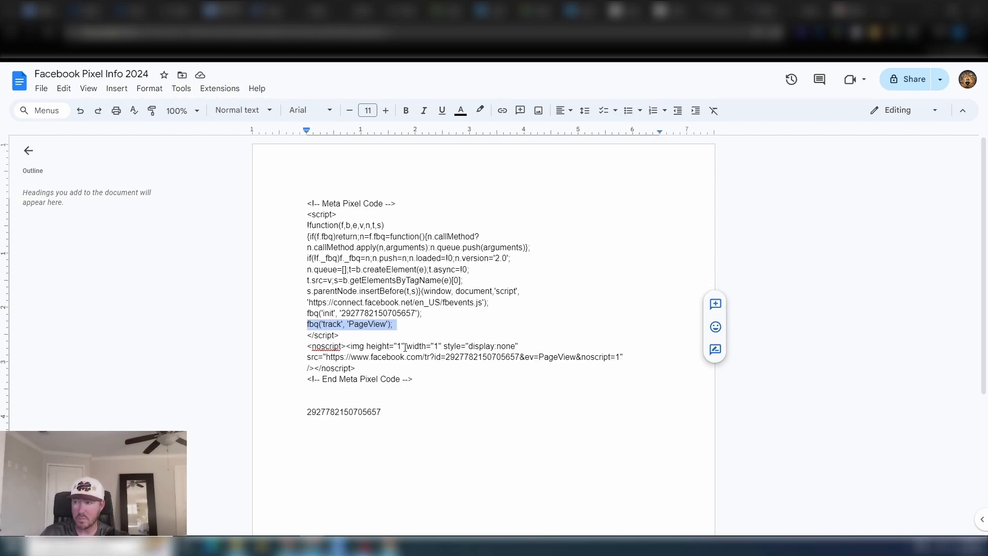
{"action": "left_click", "coordinate": [386, 409]}
{"action": "left_click_drag", "start_coordinate": [397, 415], "coordinate": [301, 412]}
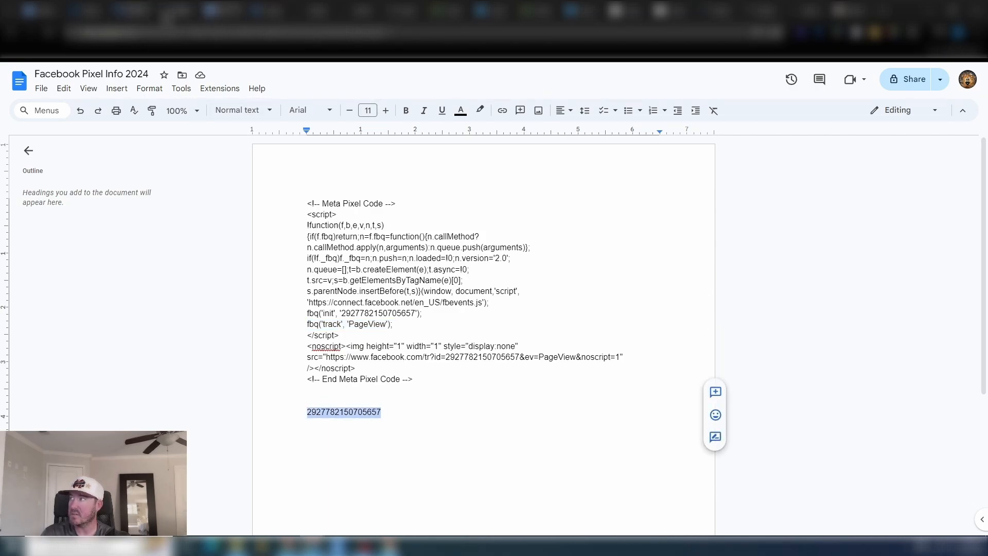
Step: Return to the dataset settings in Events Manager, generate a Conversions API access token for direct integration and copy it
{"action": "left_click", "coordinate": [142, 16]}
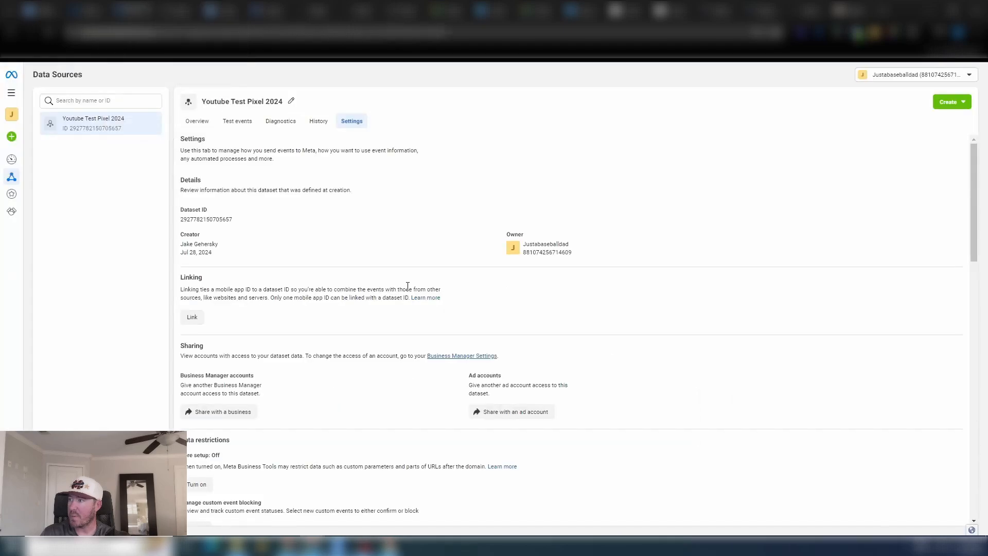
{"action": "scroll", "coordinate": [353, 322], "scroll_direction": "down", "scroll_amount": 5}
{"action": "scroll", "coordinate": [339, 288], "scroll_direction": "down", "scroll_amount": 3}
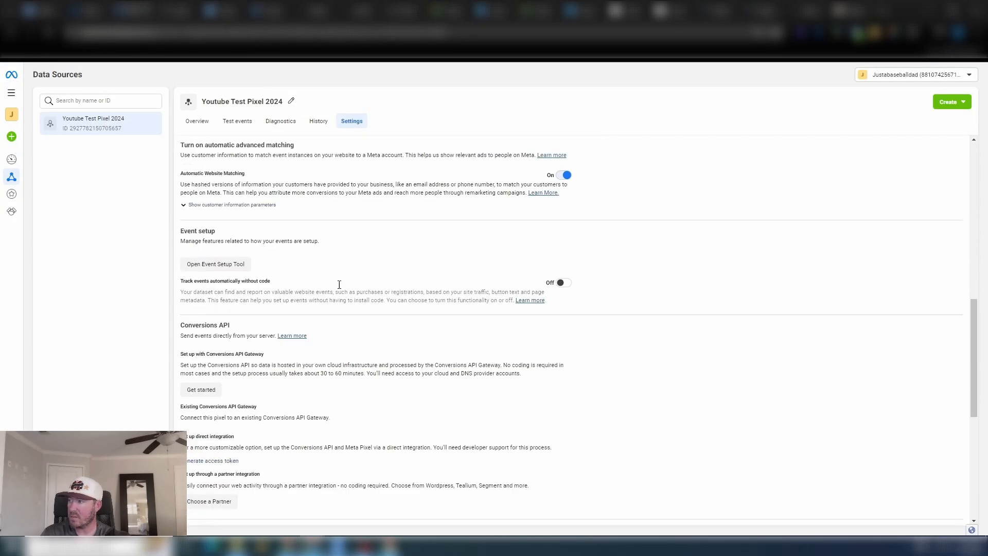
{"action": "scroll", "coordinate": [341, 225], "scroll_direction": "down", "scroll_amount": 3}
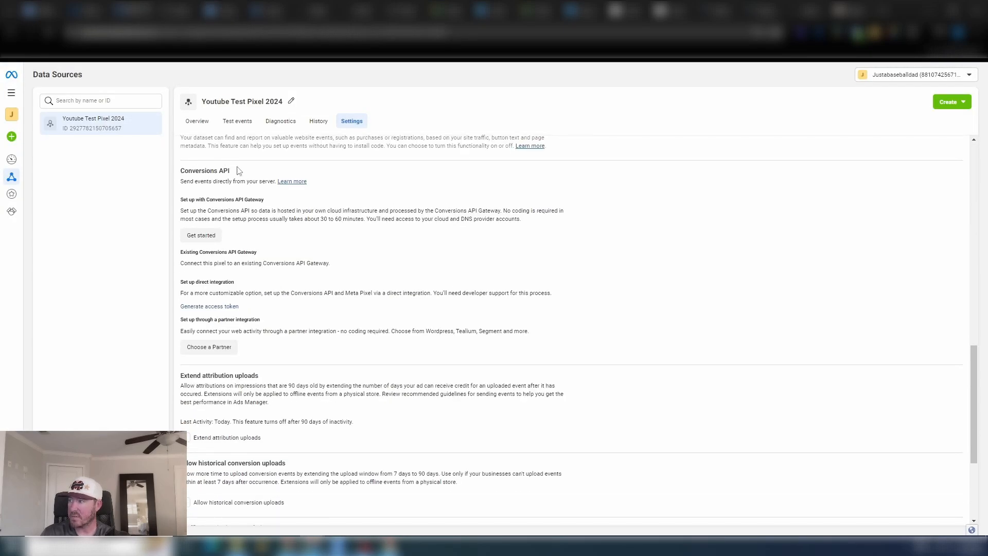
{"action": "left_click", "coordinate": [208, 307]}
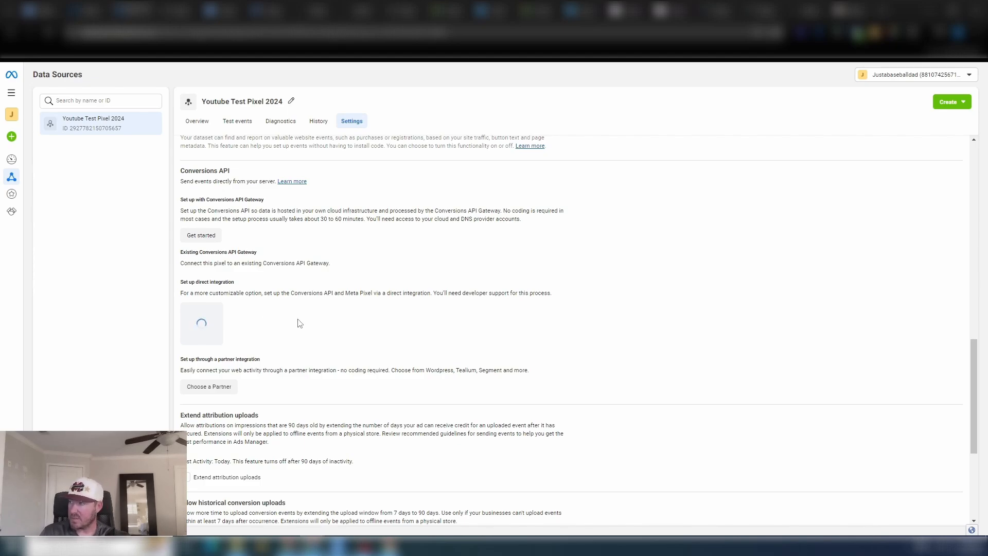
{"action": "left_click", "coordinate": [273, 350]}
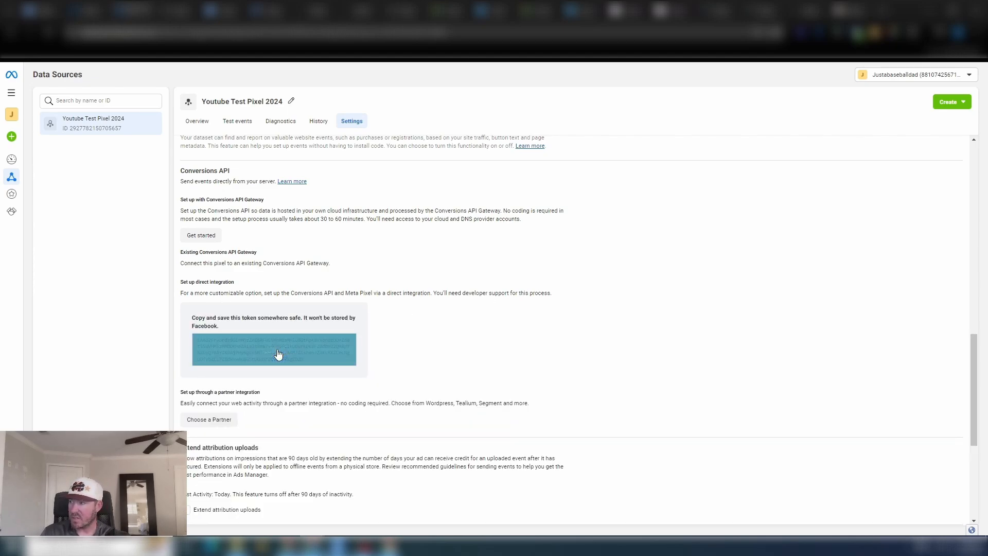
Step: Paste the Conversions API access token below the dataset ID in the Facebook Pixel Info 2024 document
{"action": "left_click", "coordinate": [226, 9]}
{"action": "left_click", "coordinate": [362, 432]}
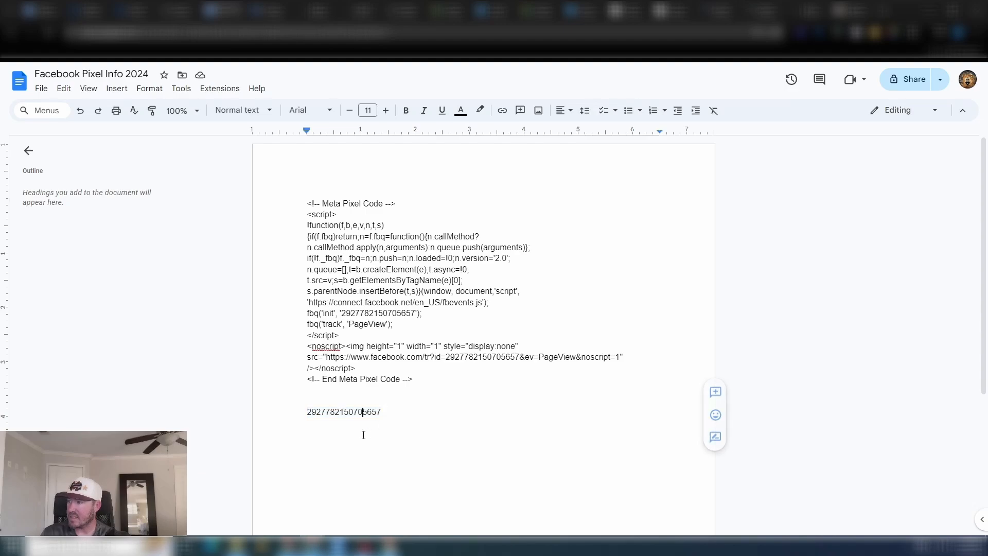
{"action": "key", "text": "Return"}
{"action": "key", "text": "ctrl+v"}
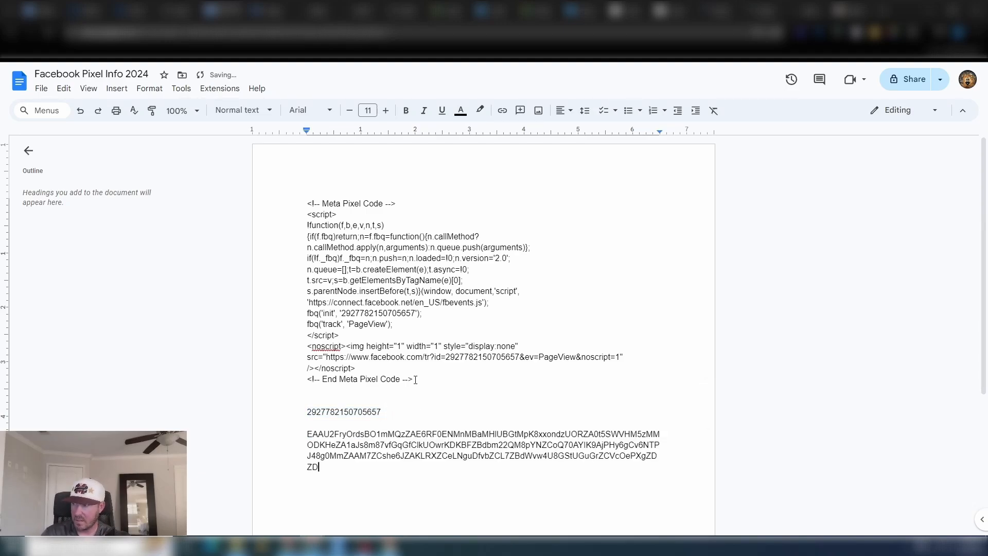
Step: Review the saved base code, dataset ID and access token in the document, leaving the base code selected
{"action": "left_click_drag", "start_coordinate": [308, 203], "coordinate": [460, 386]}
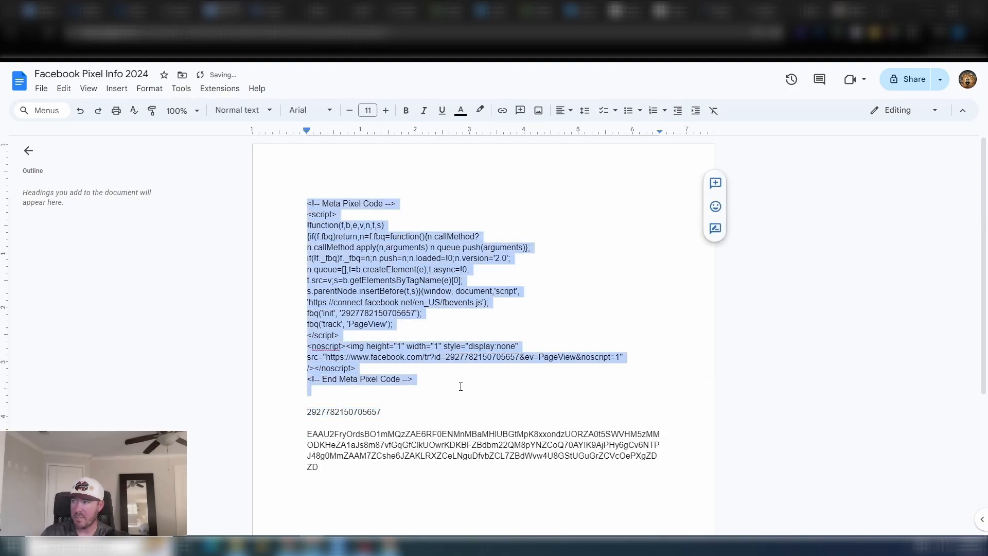
{"action": "double_click", "coordinate": [407, 411]}
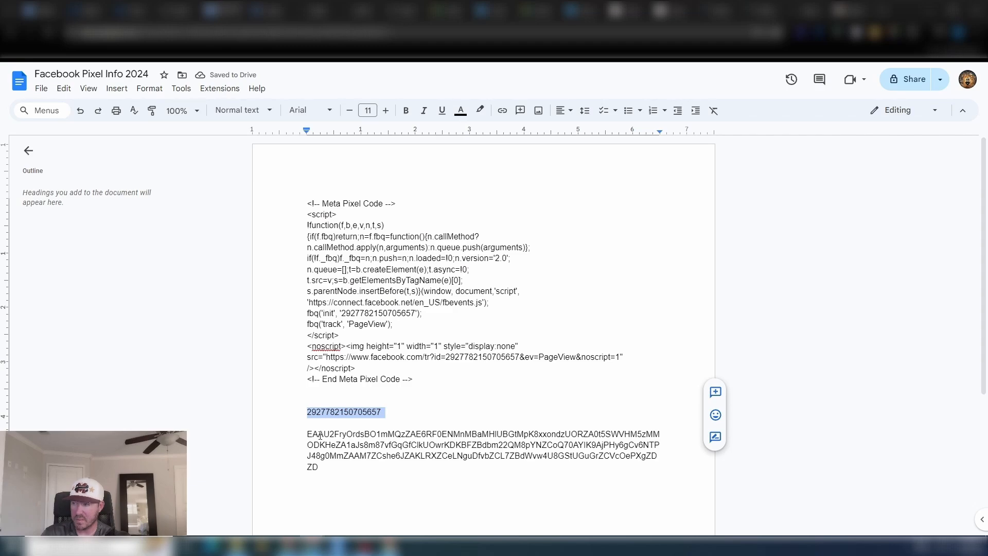
{"action": "left_click_drag", "start_coordinate": [308, 434], "coordinate": [371, 467]}
{"action": "key", "text": "ctrl+c"}
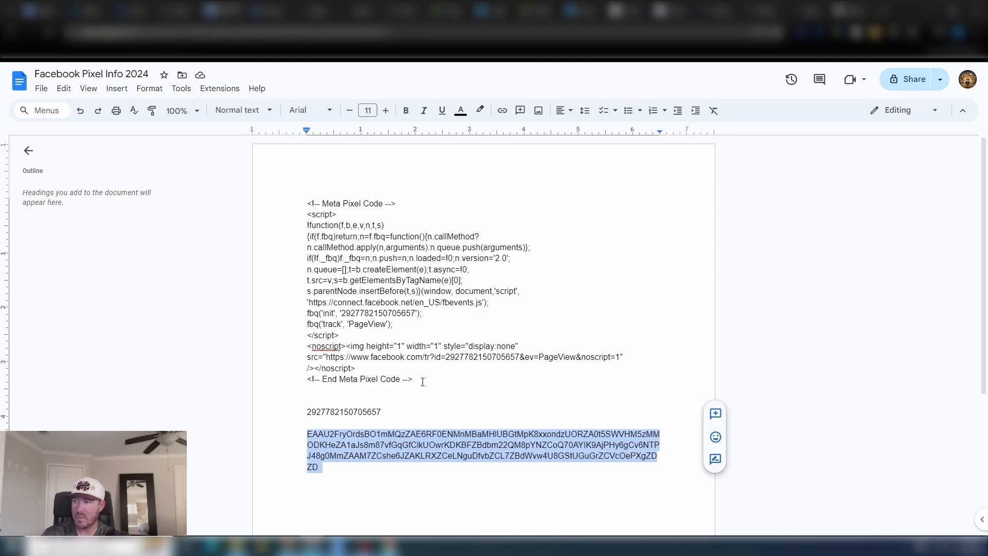
{"action": "left_click_drag", "start_coordinate": [423, 382], "coordinate": [304, 205]}
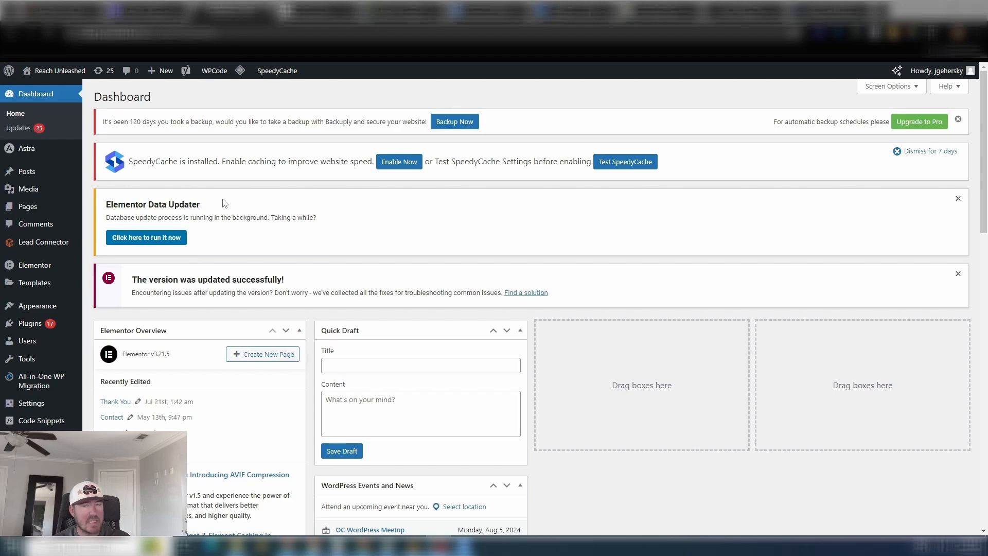
Step: Switch to the WordPress dashboard and search for "wp code" among new plugins to add
{"action": "mouse_move", "coordinate": [38, 330]}
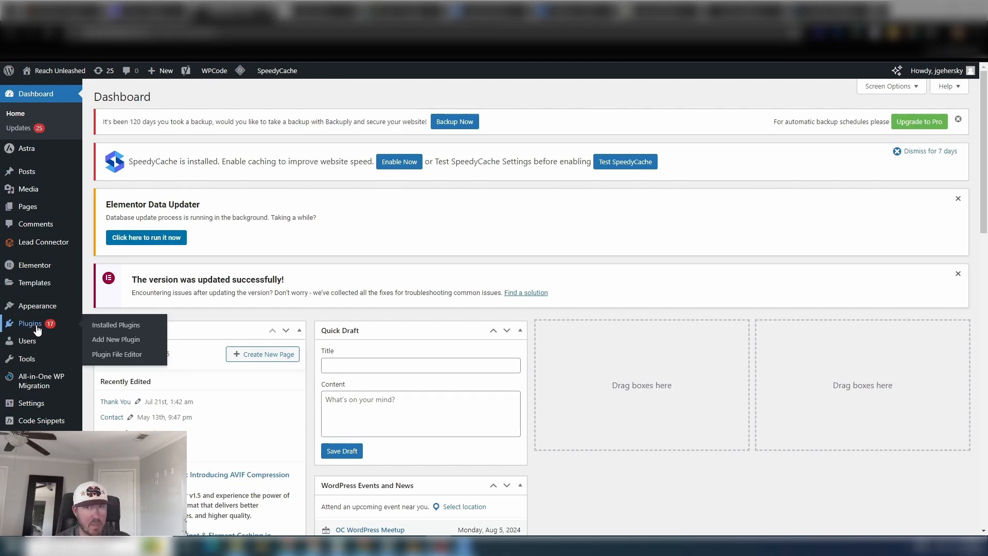
{"action": "left_click", "coordinate": [37, 330]}
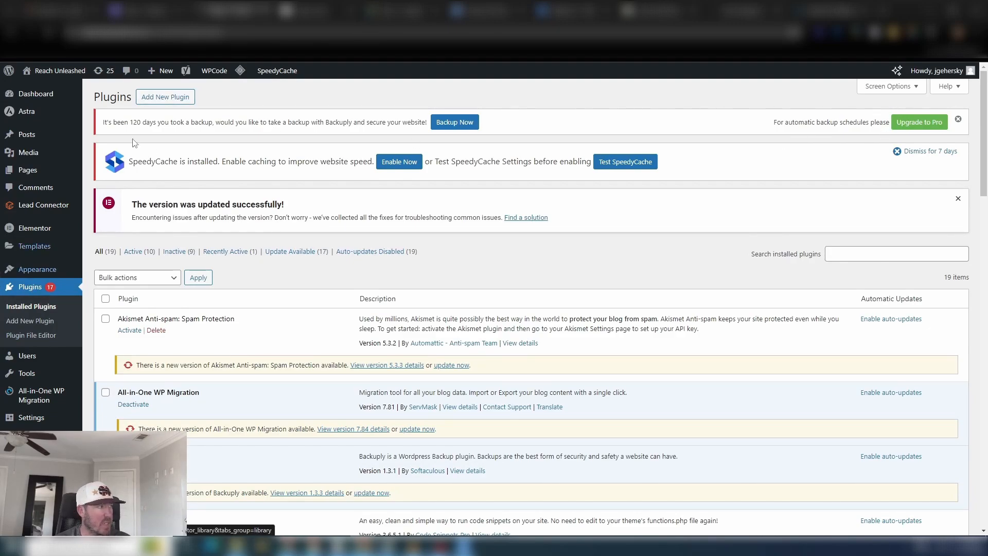
{"action": "left_click", "coordinate": [166, 97]}
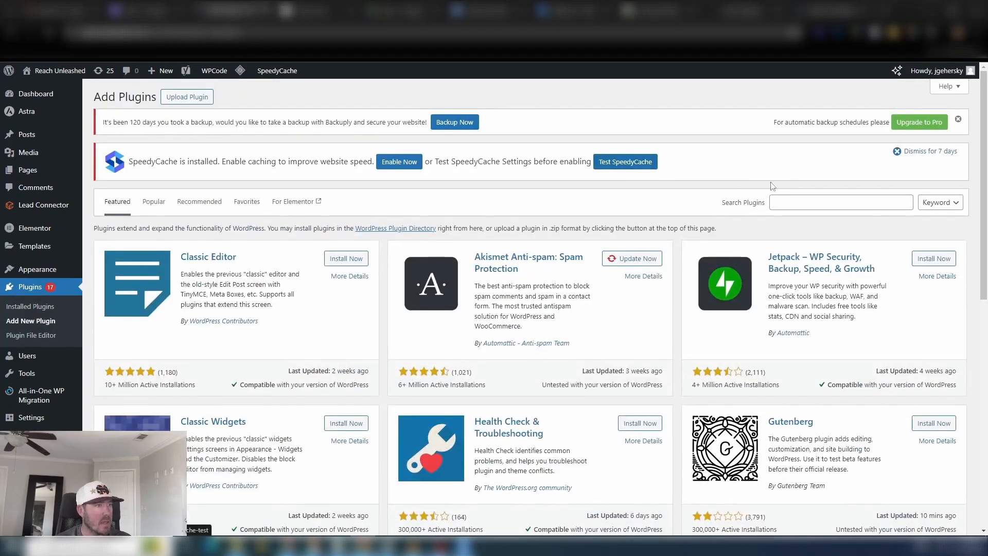
{"action": "left_click", "coordinate": [807, 202]}
{"action": "type", "text": "wp code"}
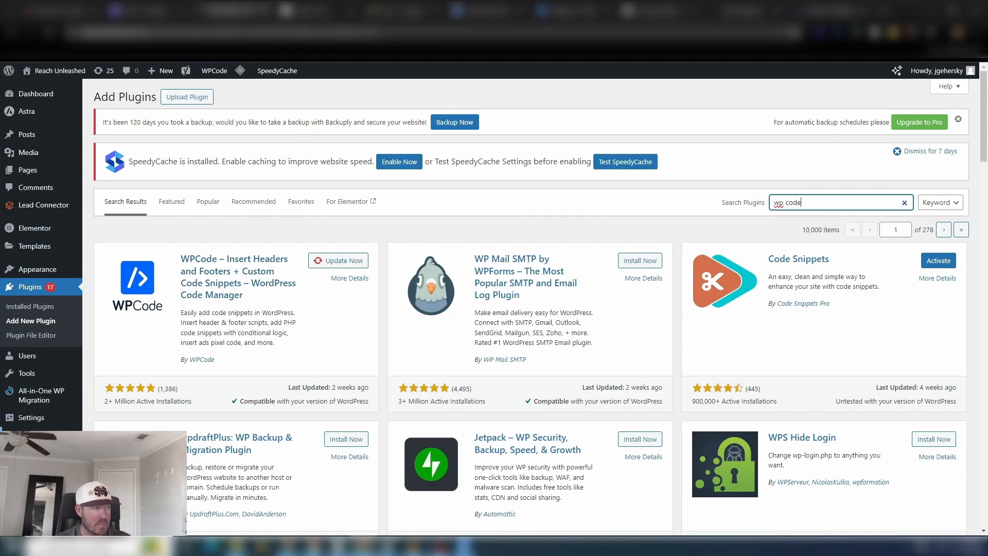
Step: Open WPCode's Header & Footer page from the WordPress dashboard
{"action": "mouse_move", "coordinate": [36, 453]}
{"action": "scroll", "coordinate": [62, 412], "scroll_direction": "down", "scroll_amount": 8}
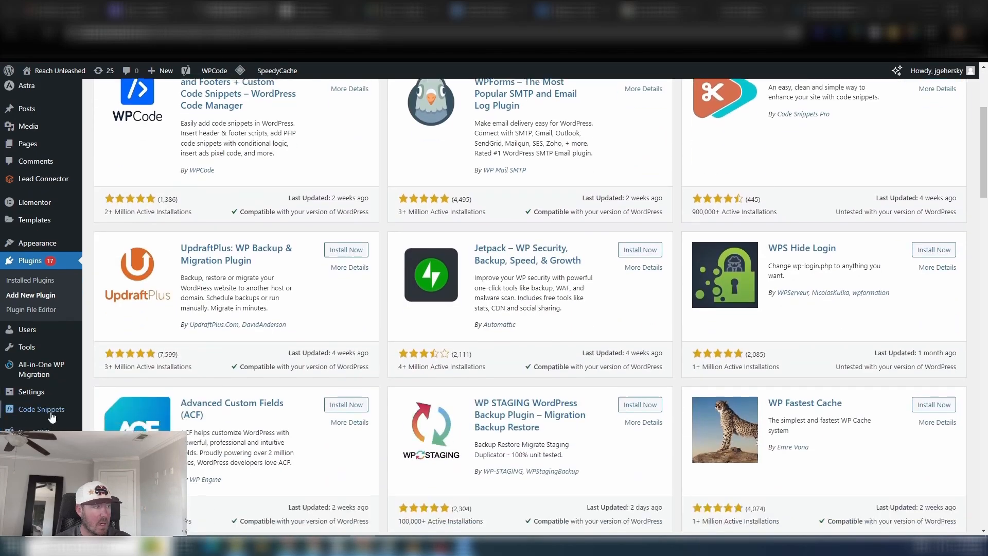
{"action": "scroll", "coordinate": [62, 411], "scroll_direction": "up", "scroll_amount": 4}
{"action": "scroll", "coordinate": [230, 295], "scroll_direction": "up", "scroll_amount": 4}
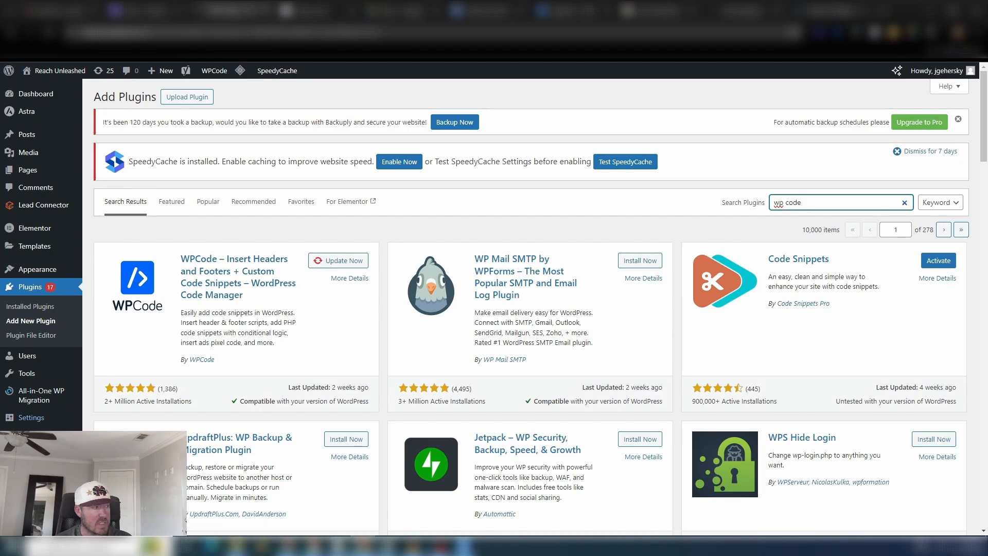
{"action": "mouse_move", "coordinate": [32, 435]}
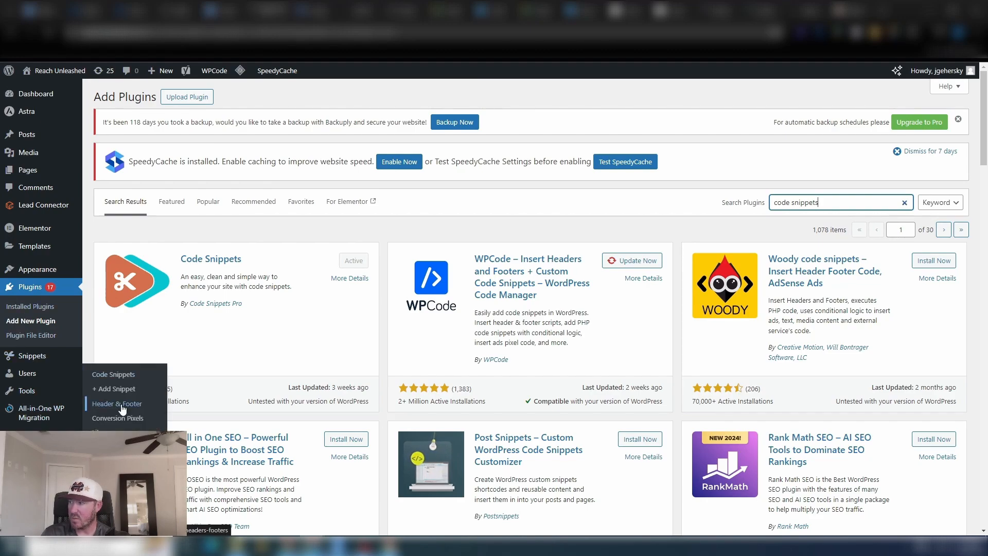
{"action": "left_click", "coordinate": [122, 406]}
Step: Try to paste the copied access token below the Google Tag Manager code in the global header
{"action": "left_click", "coordinate": [283, 355]}
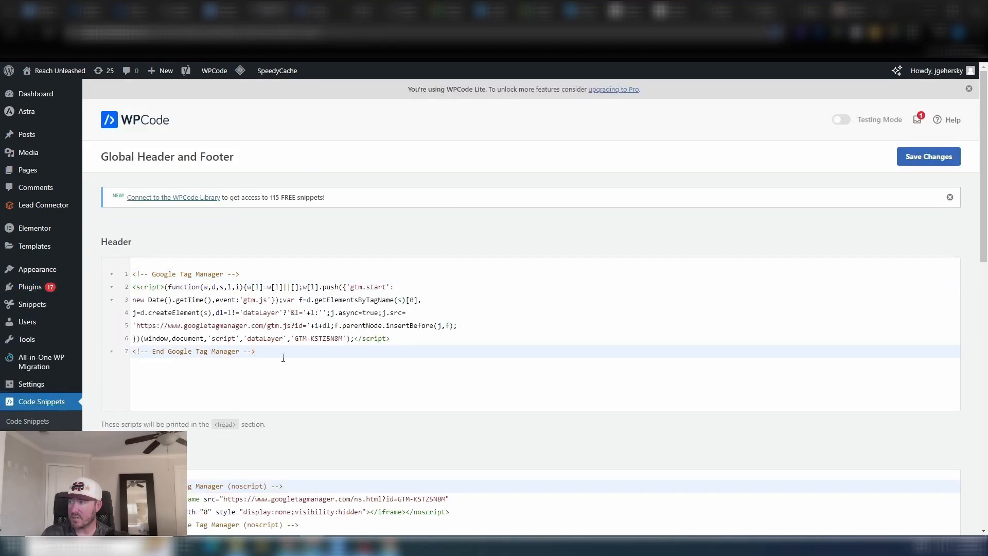
{"action": "left_click_drag", "start_coordinate": [283, 357], "coordinate": [94, 251]}
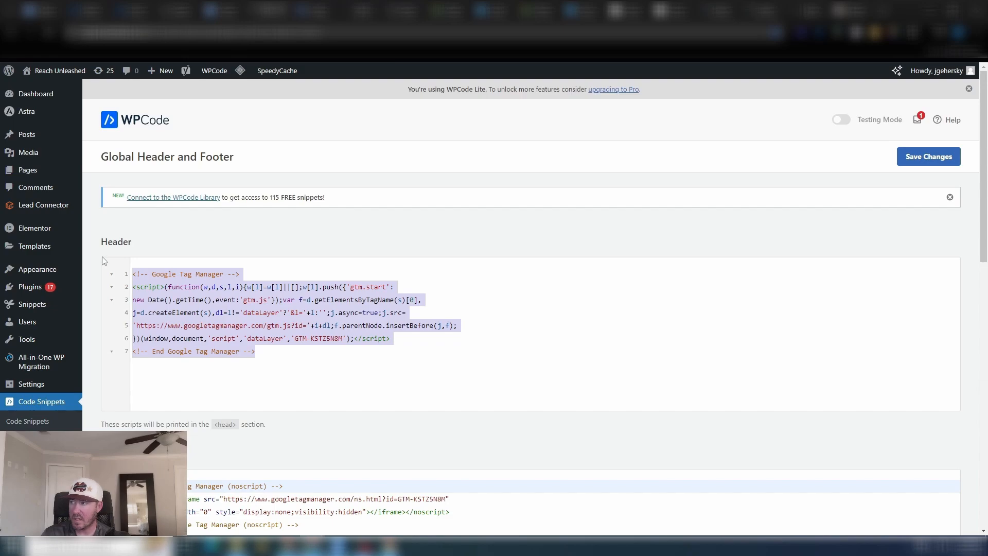
{"action": "left_click", "coordinate": [277, 351]}
{"action": "key", "text": "Return"}
{"action": "key", "text": "Return"}
{"action": "key", "text": "ctrl+v"}
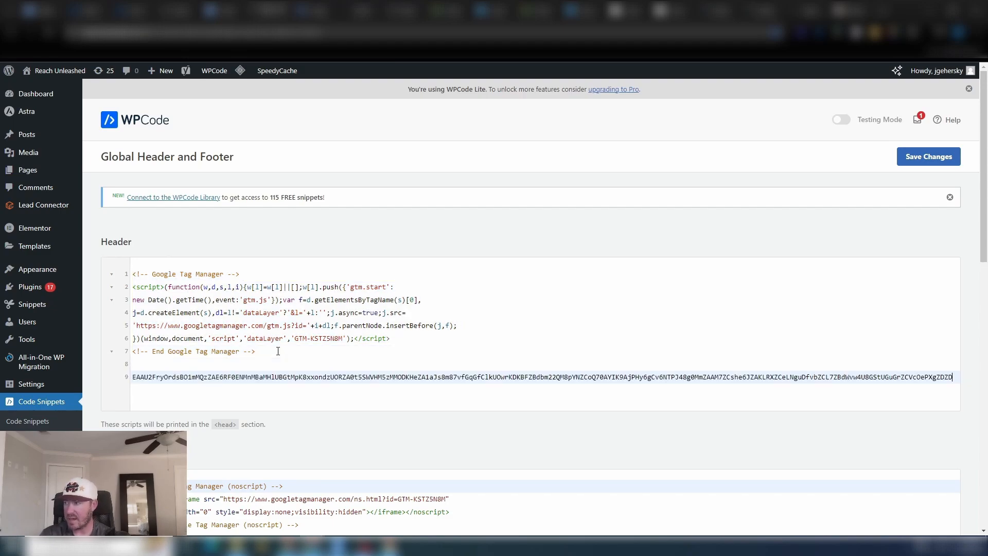
{"action": "key", "text": "ctrl+z"}
Step: Switch to the Facebook Pixel Info 2024 document and copy the selected Meta Pixel base code
{"action": "left_click", "coordinate": [238, 25]}
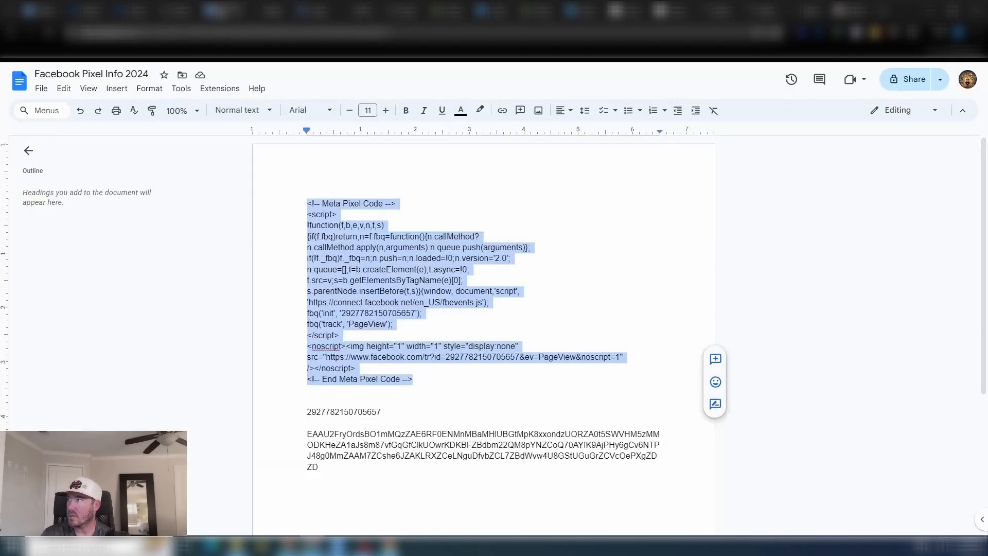
{"action": "right_click", "coordinate": [365, 262]}
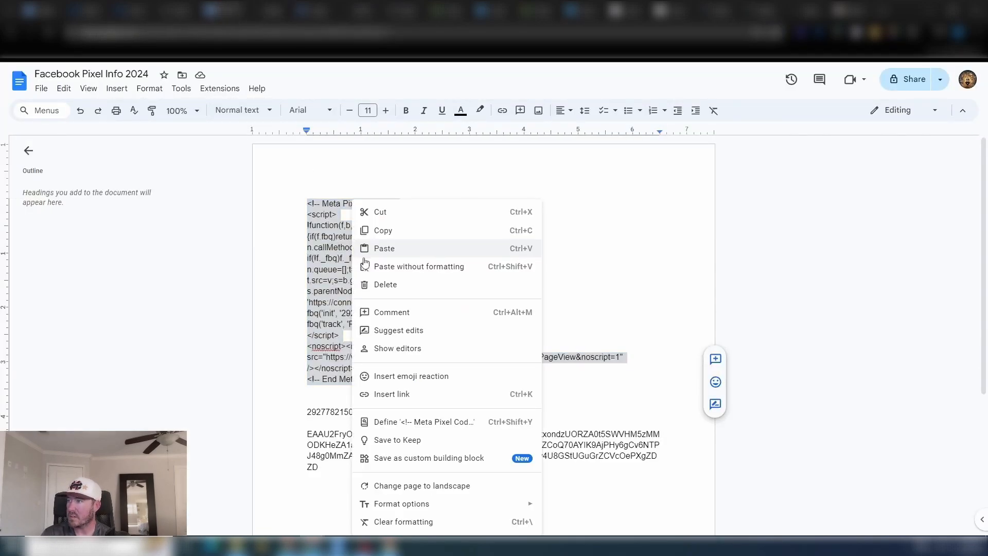
{"action": "left_click", "coordinate": [381, 230]}
Step: Back in WPCode, replace the Google Tag Manager code in the Header with the Meta Pixel base code, followed by blank lines
{"action": "left_click", "coordinate": [268, 14]}
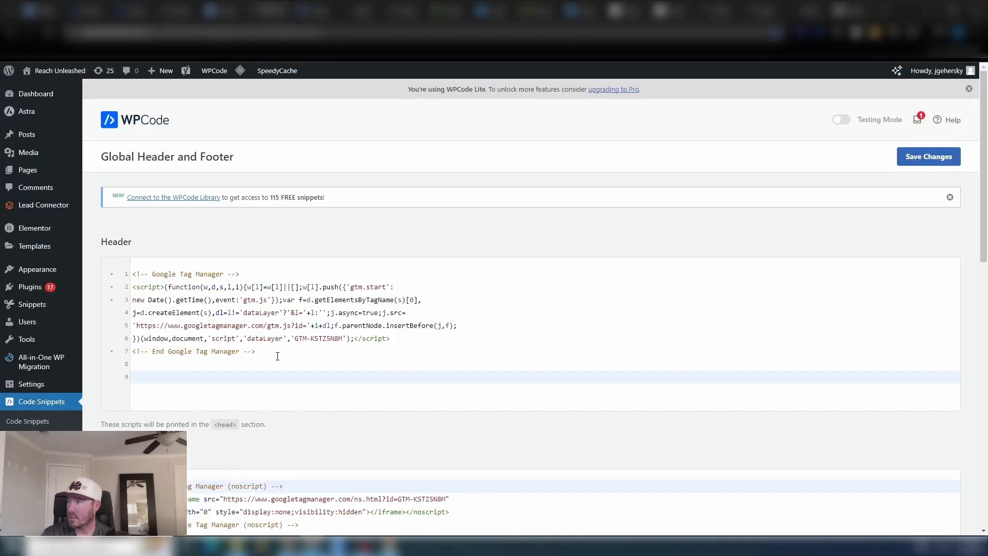
{"action": "left_click_drag", "start_coordinate": [274, 353], "coordinate": [75, 238]}
{"action": "left_click", "coordinate": [465, 287]}
{"action": "left_click_drag", "start_coordinate": [262, 353], "coordinate": [128, 267]}
{"action": "key", "text": "ctrl+v"}
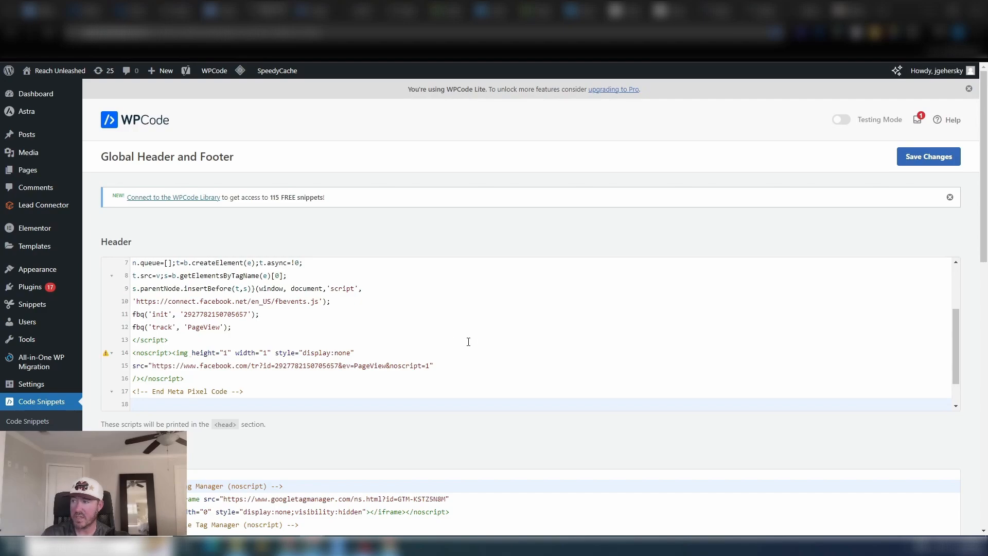
{"action": "scroll", "coordinate": [458, 357], "scroll_direction": "up", "scroll_amount": 2}
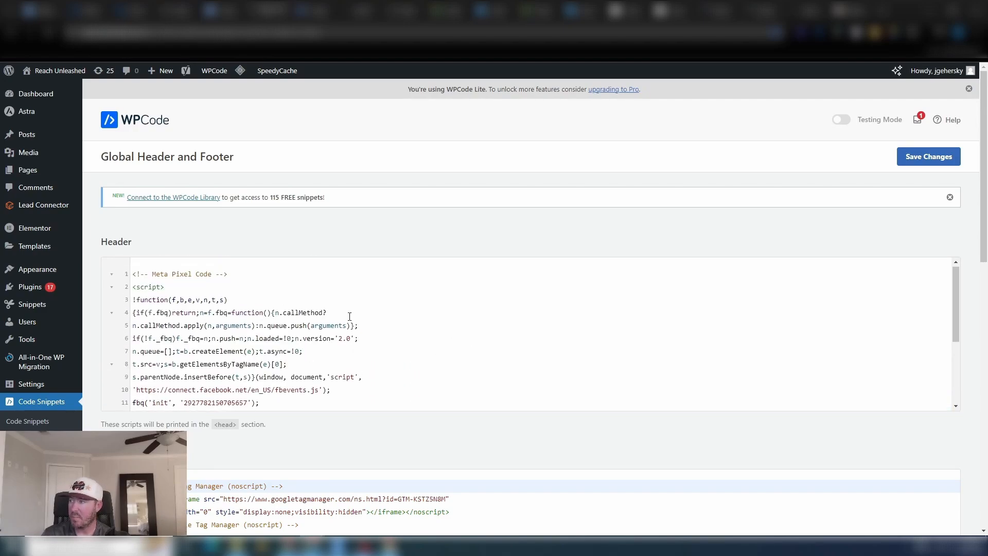
{"action": "scroll", "coordinate": [312, 293], "scroll_direction": "down", "scroll_amount": 2}
{"action": "key", "text": "Return"}
{"action": "key", "text": "Return"}
{"action": "left_click", "coordinate": [315, 383]}
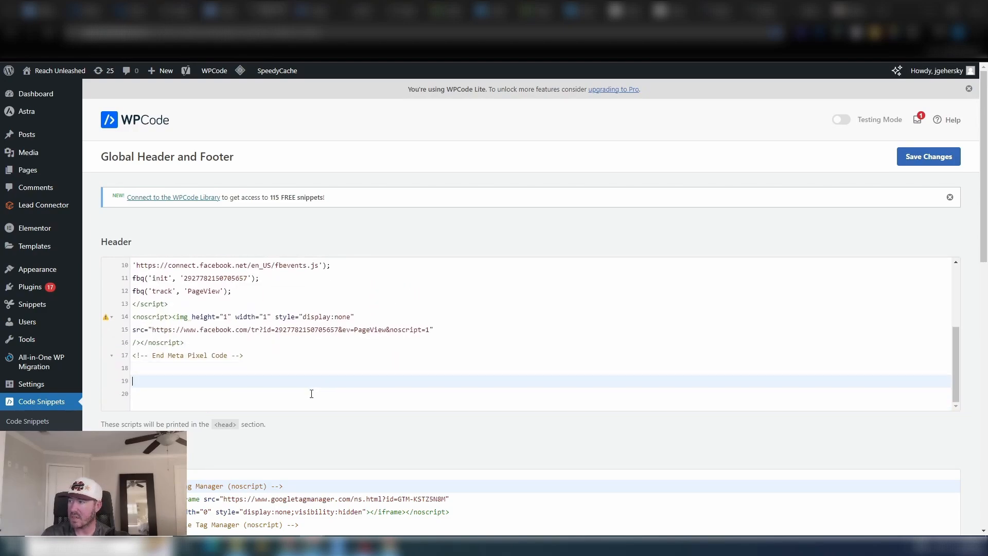
{"action": "left_click", "coordinate": [313, 366]}
Step: Delete the Google Tag Manager noscript code from the Body section
{"action": "scroll", "coordinate": [327, 366], "scroll_direction": "down", "scroll_amount": 4}
{"action": "left_click_drag", "start_coordinate": [337, 355], "coordinate": [133, 279]}
{"action": "key", "text": "BackSpace"}
{"action": "scroll", "coordinate": [363, 336], "scroll_direction": "up", "scroll_amount": 3}
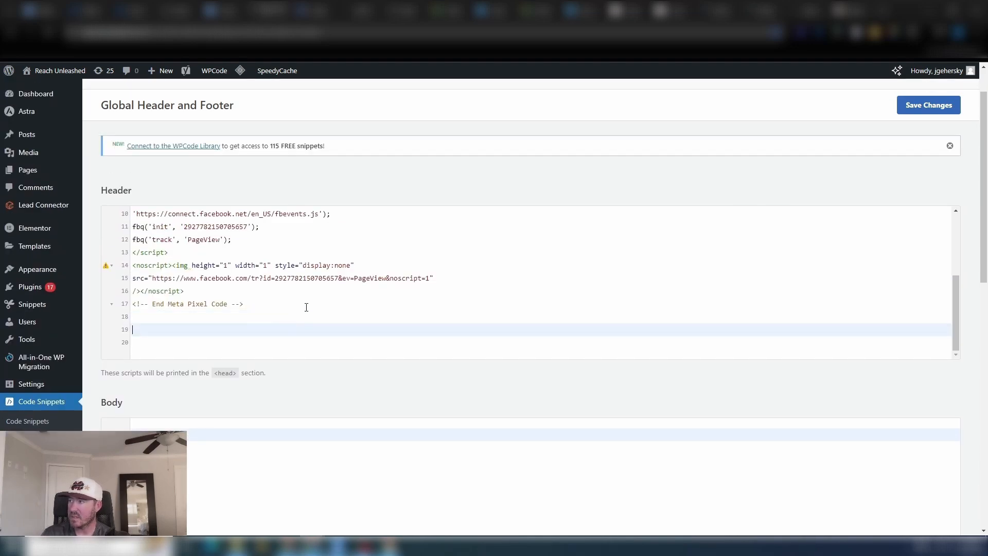
Step: Review the Meta Pixel code in the Header from start to end, including its PageView tracking line
{"action": "left_click_drag", "start_coordinate": [307, 307], "coordinate": [72, 185]}
{"action": "left_click", "coordinate": [392, 244]}
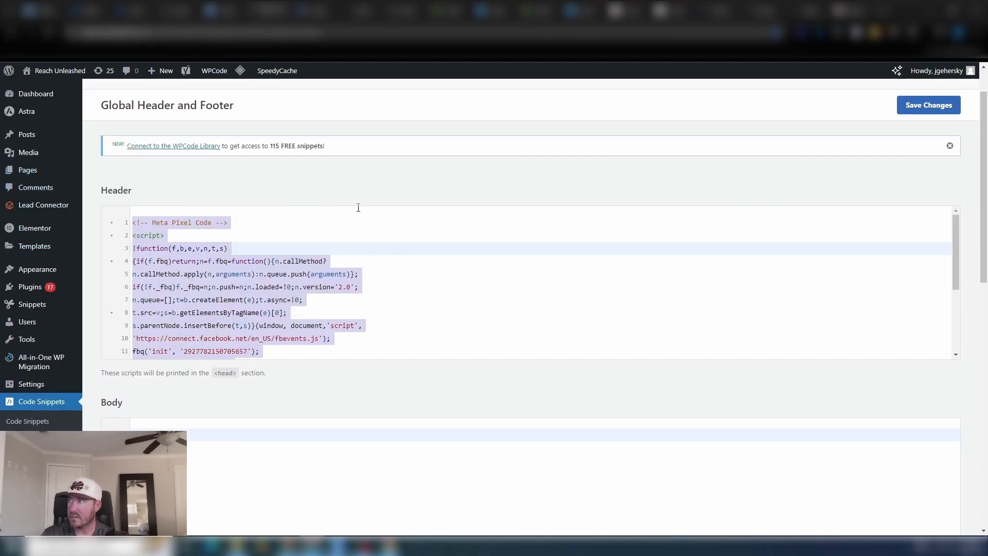
{"action": "scroll", "coordinate": [348, 248], "scroll_direction": "down", "scroll_amount": 3}
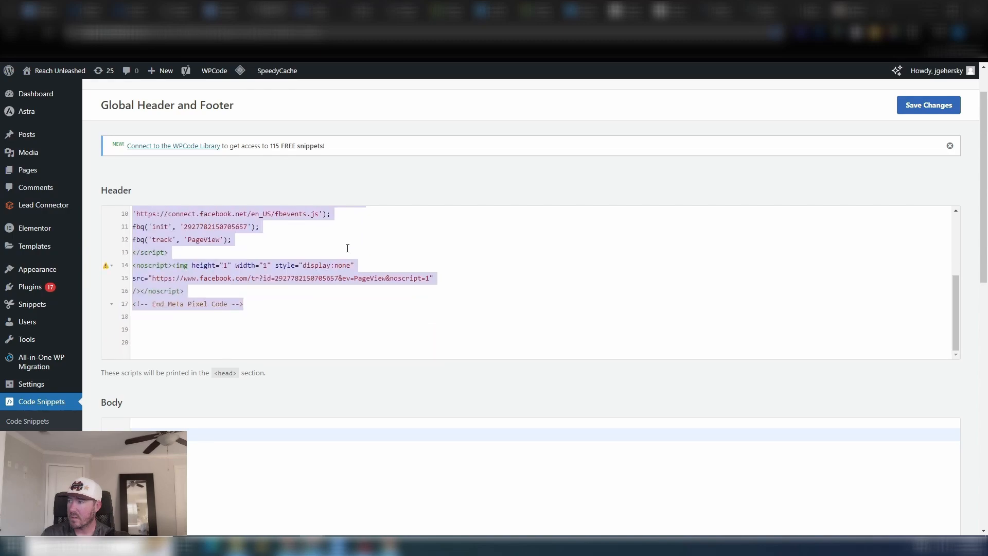
{"action": "left_click", "coordinate": [309, 304]}
{"action": "scroll", "coordinate": [319, 288], "scroll_direction": "up", "scroll_amount": 5}
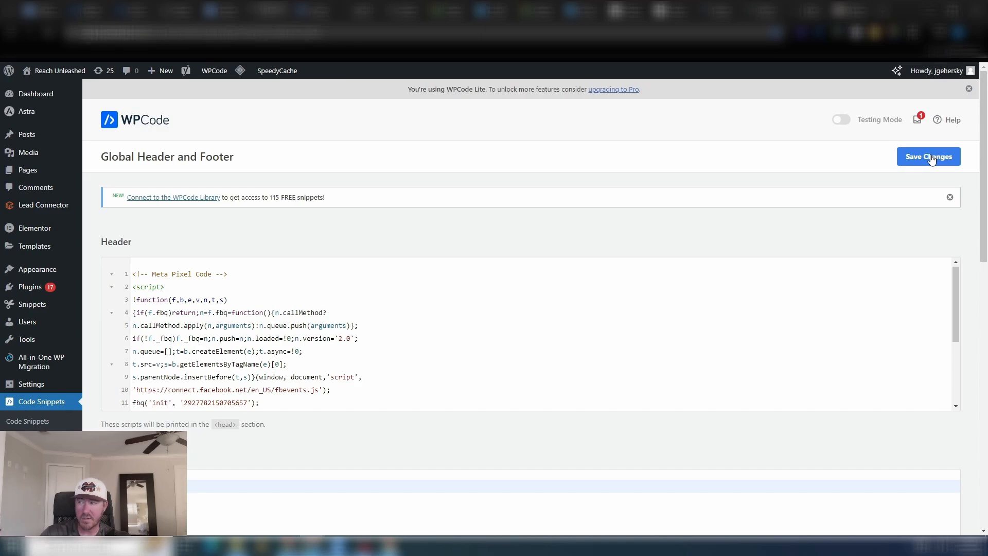
{"action": "left_click_drag", "start_coordinate": [102, 241], "coordinate": [149, 249]}
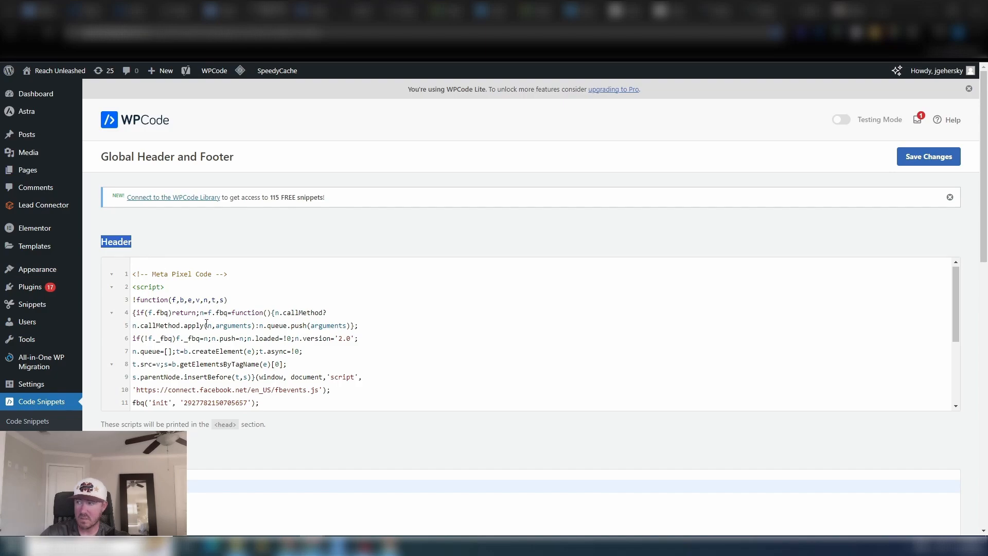
{"action": "scroll", "coordinate": [259, 313], "scroll_direction": "down", "scroll_amount": 3}
{"action": "left_click_drag", "start_coordinate": [232, 312], "coordinate": [124, 315]}
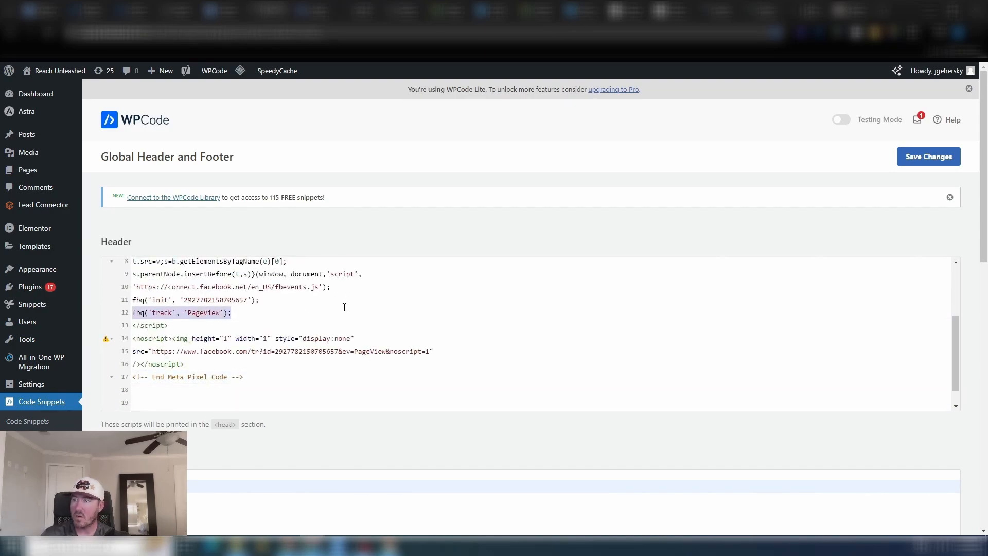
{"action": "scroll", "coordinate": [344, 307], "scroll_direction": "up", "scroll_amount": 3}
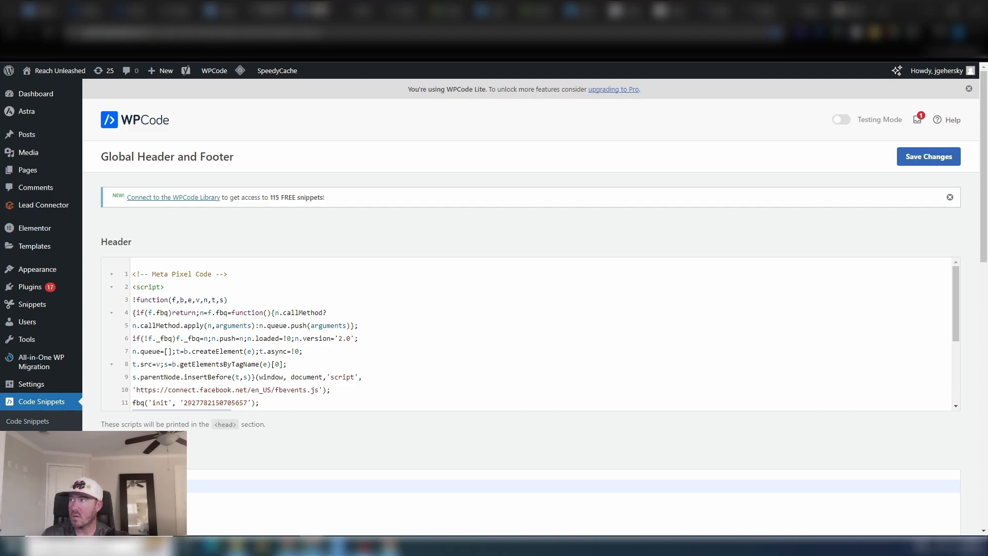
Step: Switch to Google Tag Manager and load tagmanager.google.com
{"action": "left_click", "coordinate": [315, 11]}
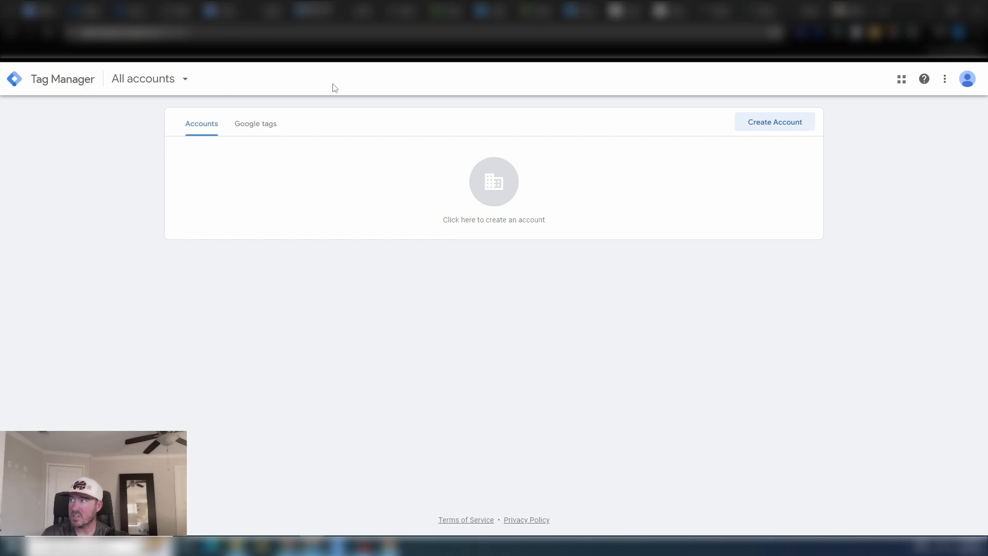
{"action": "left_click", "coordinate": [117, 32]}
{"action": "type", "text": "tag manager"}
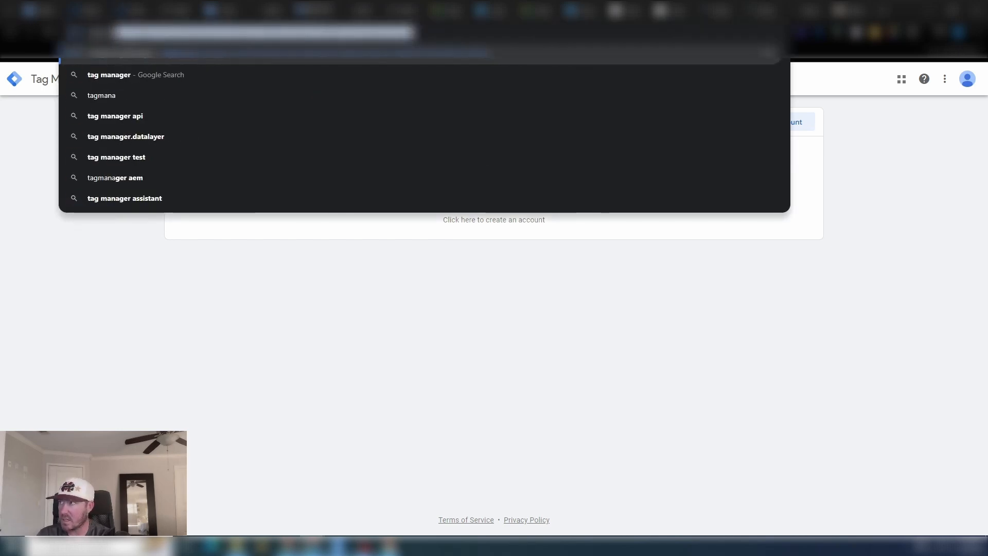
{"action": "type", "text": "ger"}
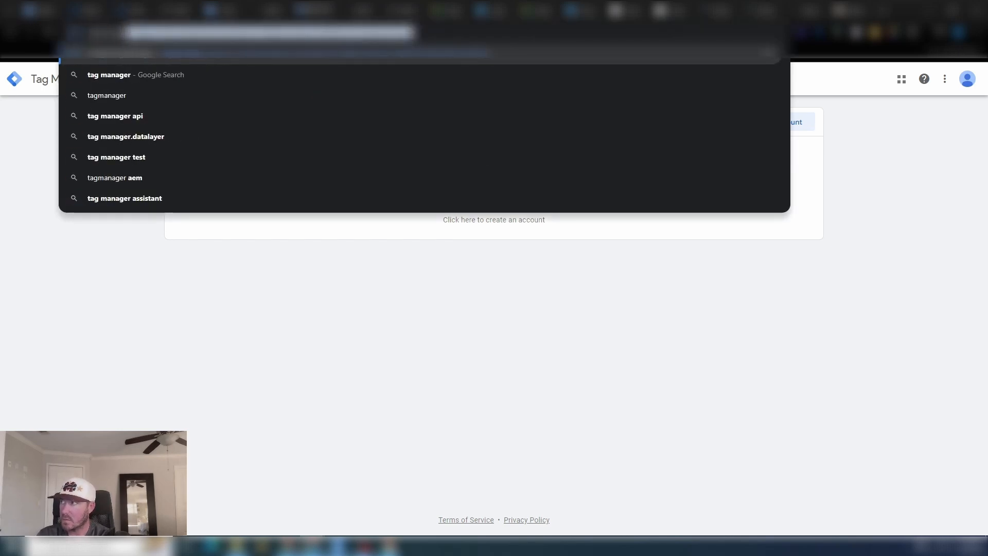
{"action": "type", "text": ".google.com"}
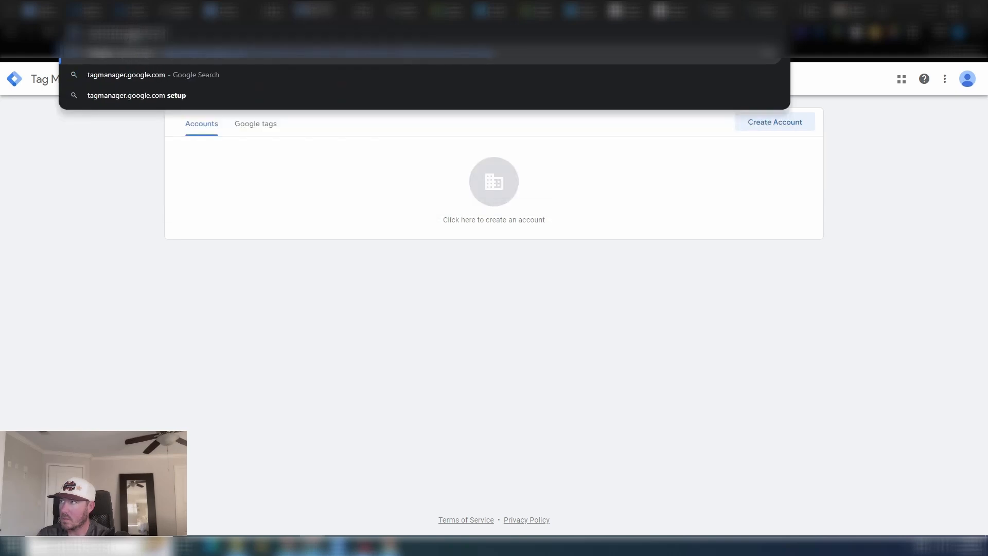
{"action": "key", "text": "Return"}
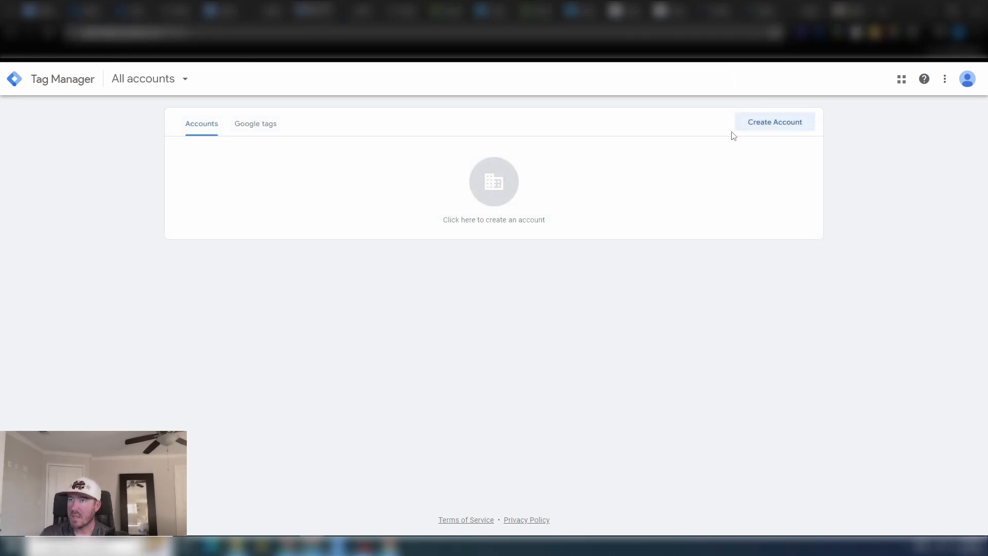
Step: Start creating a Tag Manager account and name it "YT Vid Test - RU"
{"action": "left_click", "coordinate": [773, 126]}
{"action": "left_click", "coordinate": [269, 220]}
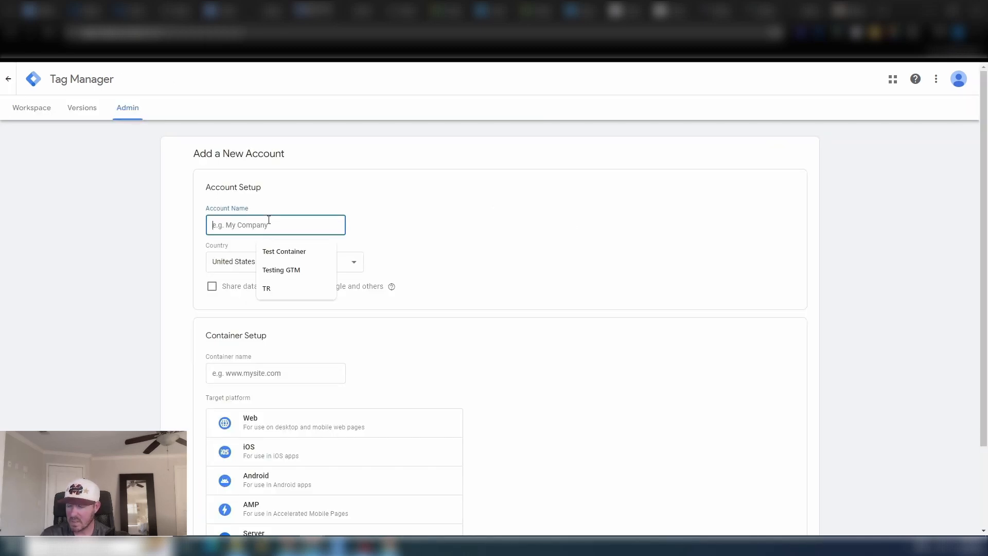
{"action": "type", "text": "FB"}
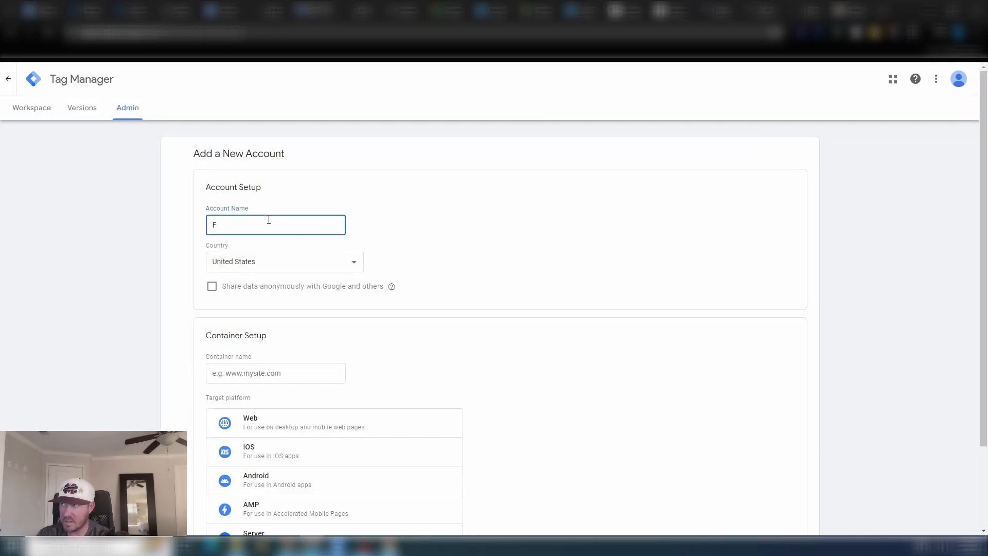
{"action": "key", "text": "BackSpace"}
{"action": "type", "text": "YT Vid Test - RU"}
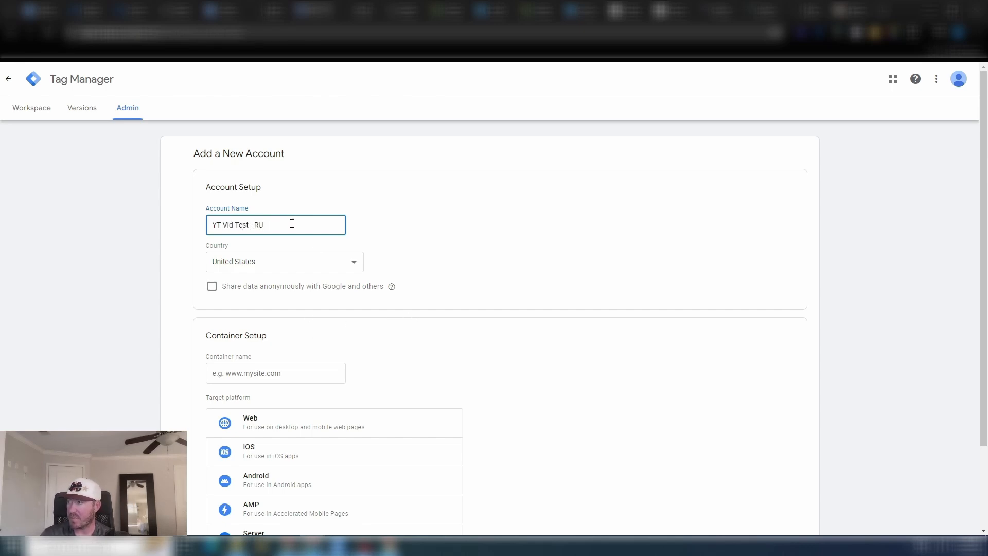
{"action": "left_click_drag", "start_coordinate": [292, 222], "coordinate": [160, 225]}
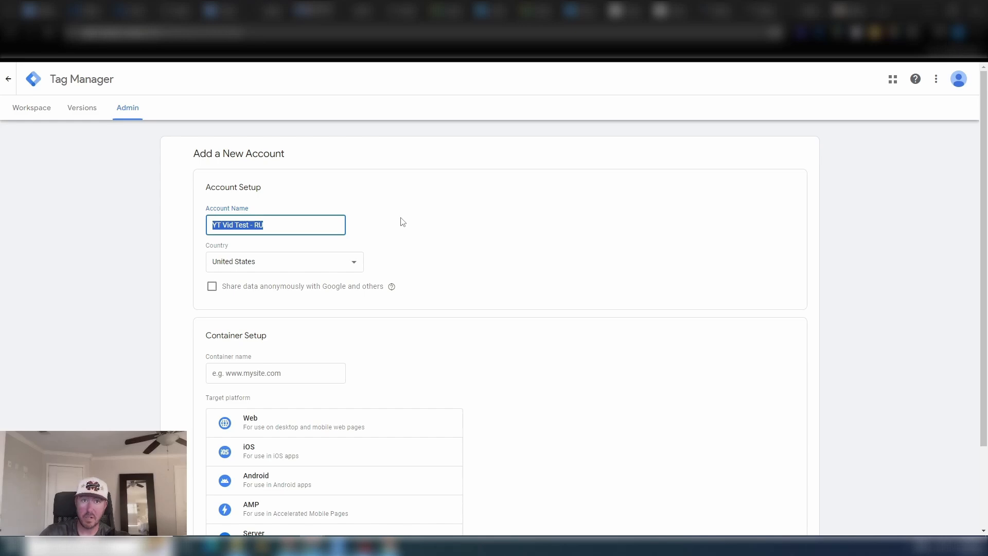
{"action": "scroll", "coordinate": [463, 293], "scroll_direction": "down", "scroll_amount": 1}
{"action": "left_click", "coordinate": [316, 320]}
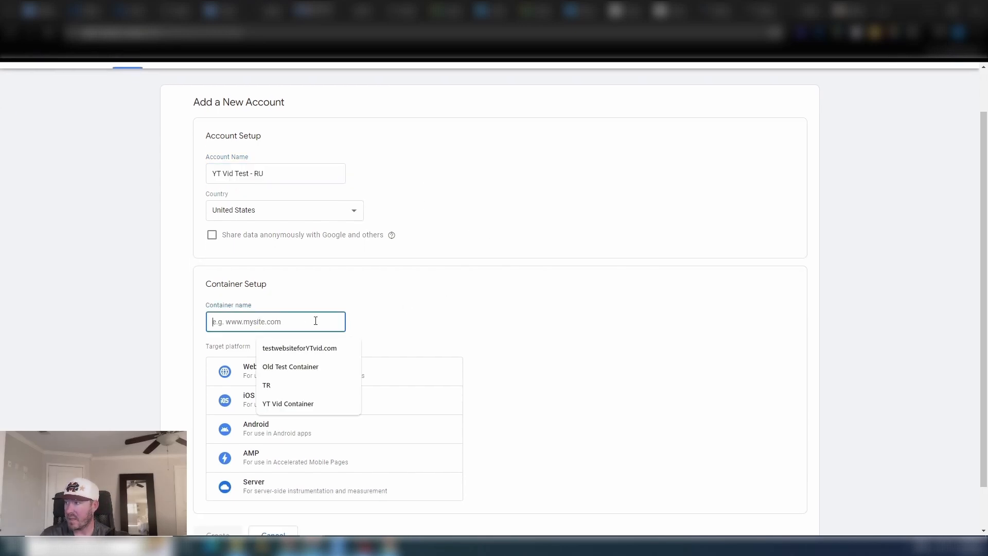
{"action": "triple_click", "coordinate": [283, 172]}
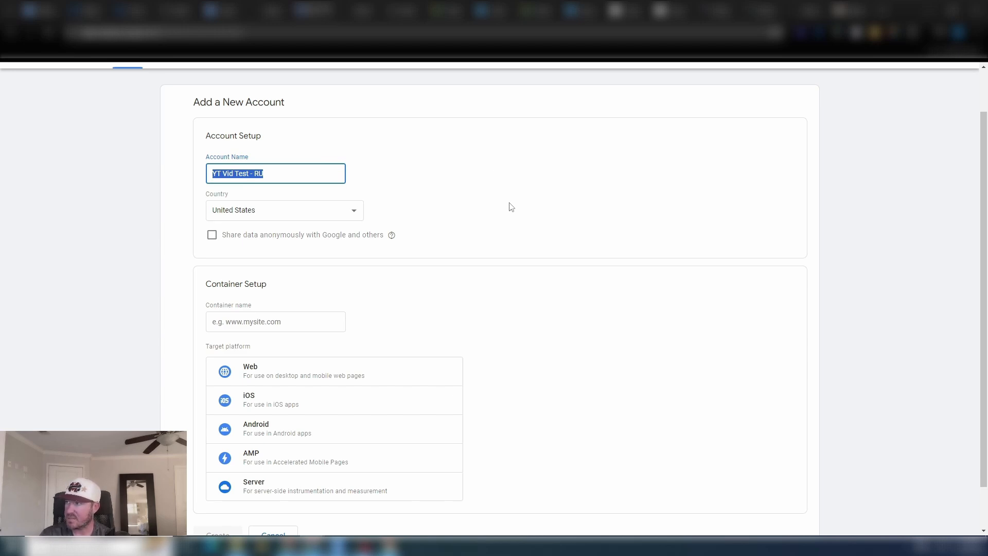
{"action": "scroll", "coordinate": [304, 271], "scroll_direction": "down", "scroll_amount": 1}
{"action": "left_click", "coordinate": [304, 272]}
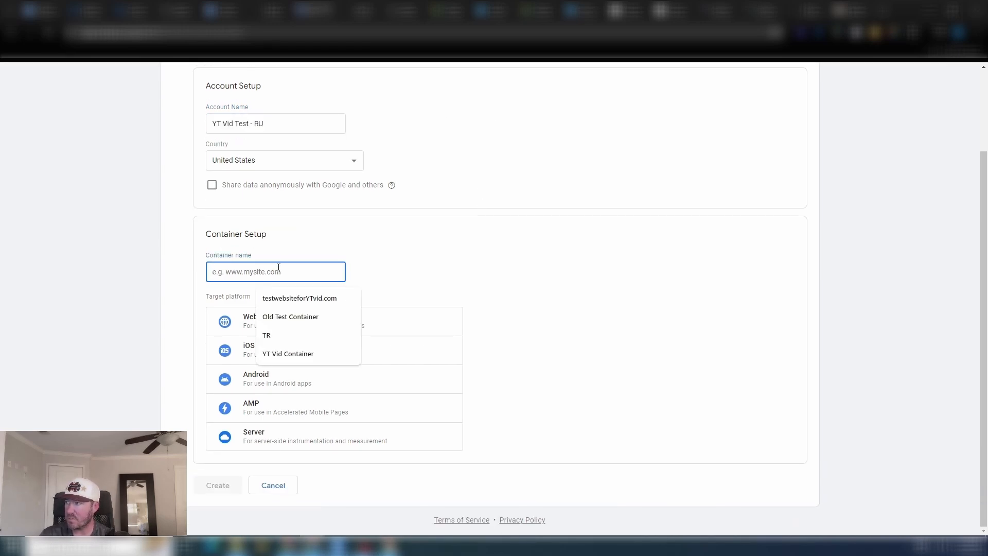
{"action": "type", "text": "Reach Unleashed"}
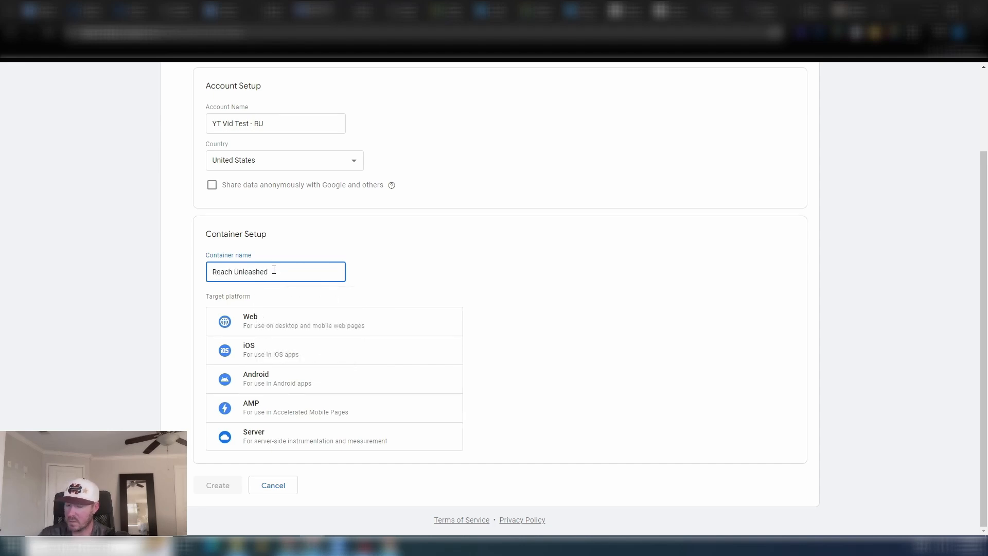
{"action": "key", "text": "BackSpace"}
{"action": "key", "text": "BackSpace"}
{"action": "key", "text": "BackSpace"}
{"action": "key", "text": "BackSpace"}
{"action": "key", "text": "BackSpace"}
{"action": "key", "text": "BackSpace"}
{"action": "key", "text": "BackSpace"}
{"action": "key", "text": "BackSpace"}
{"action": "key", "text": "BackSpace"}
{"action": "key", "text": "BackSpace"}
{"action": "key", "text": "BackSpace"}
{"action": "key", "text": "BackSpace"}
{"action": "key", "text": "BackSpace"}
{"action": "key", "text": "BackSpace"}
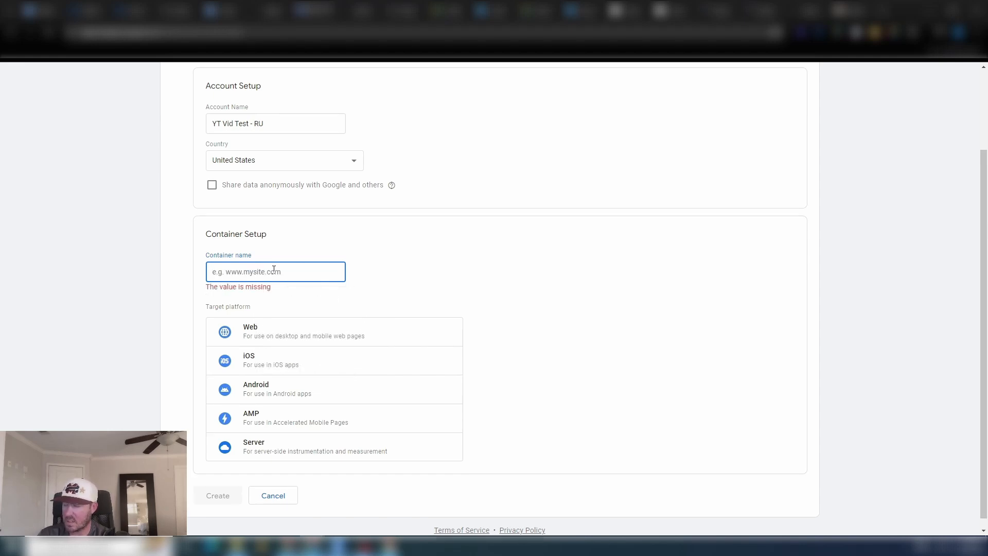
{"action": "type", "text": "www"}
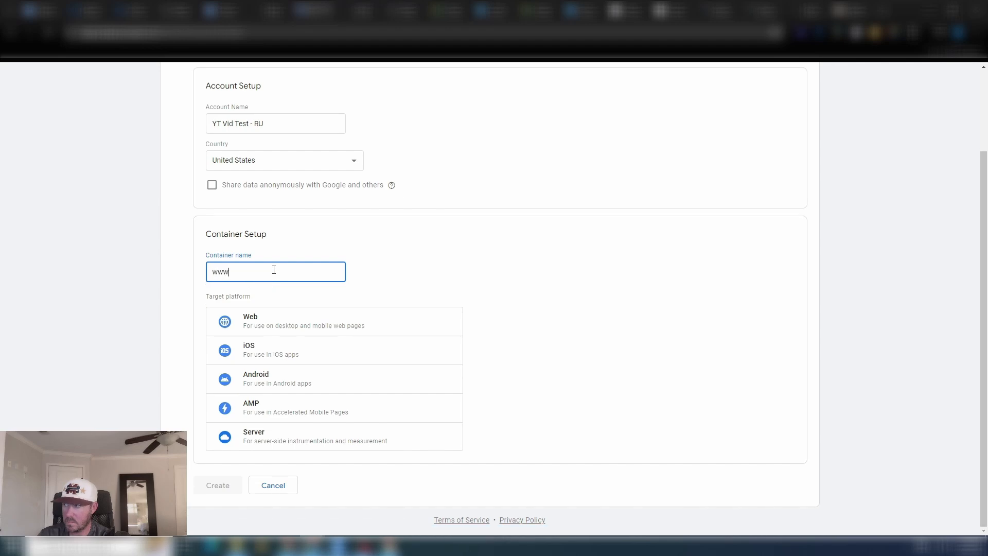
{"action": "type", "text": ".reachunleashed.com"}
{"action": "left_click", "coordinate": [277, 327]}
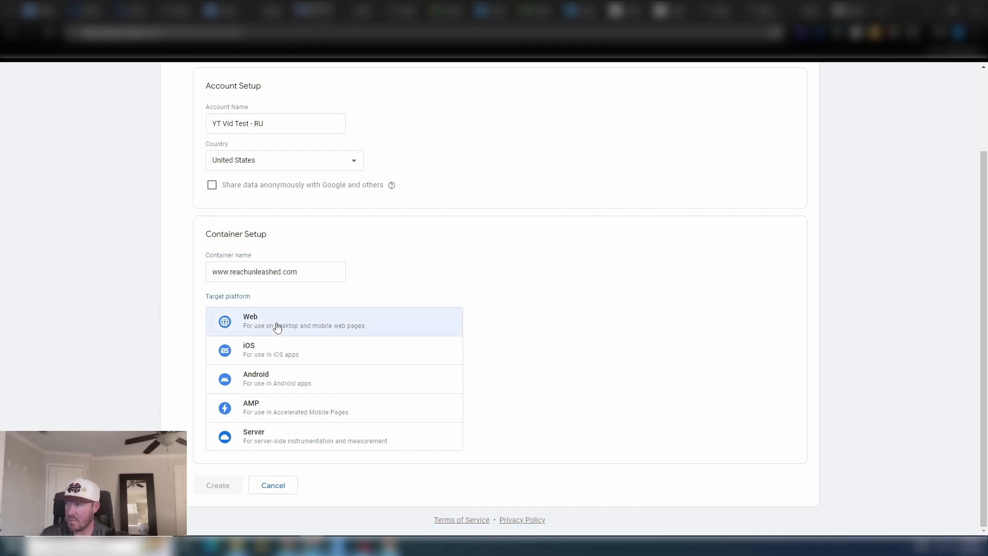
Step: Set the container's target platform to Web, create the account and accept the Google Tag Manager Terms of Service
{"action": "left_click", "coordinate": [277, 326]}
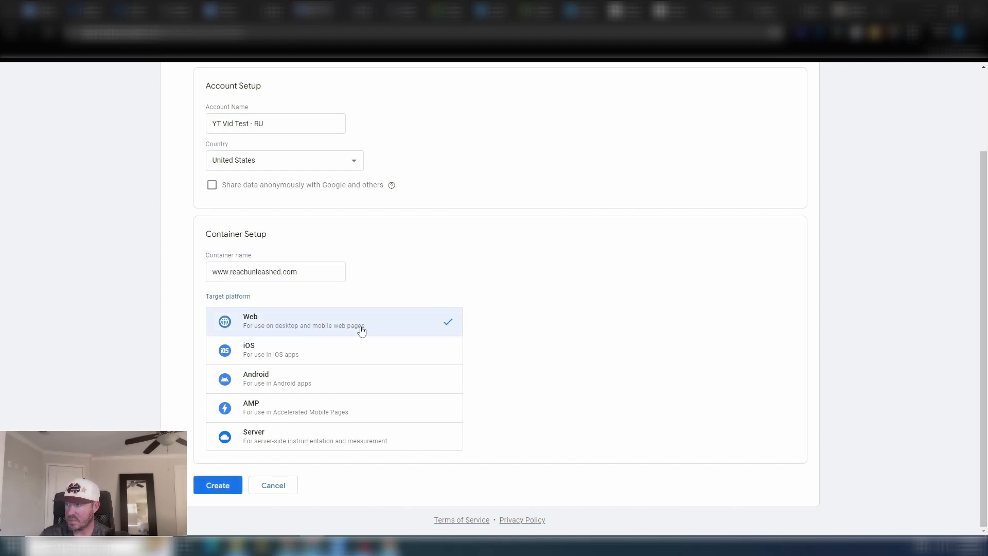
{"action": "left_click", "coordinate": [218, 486]}
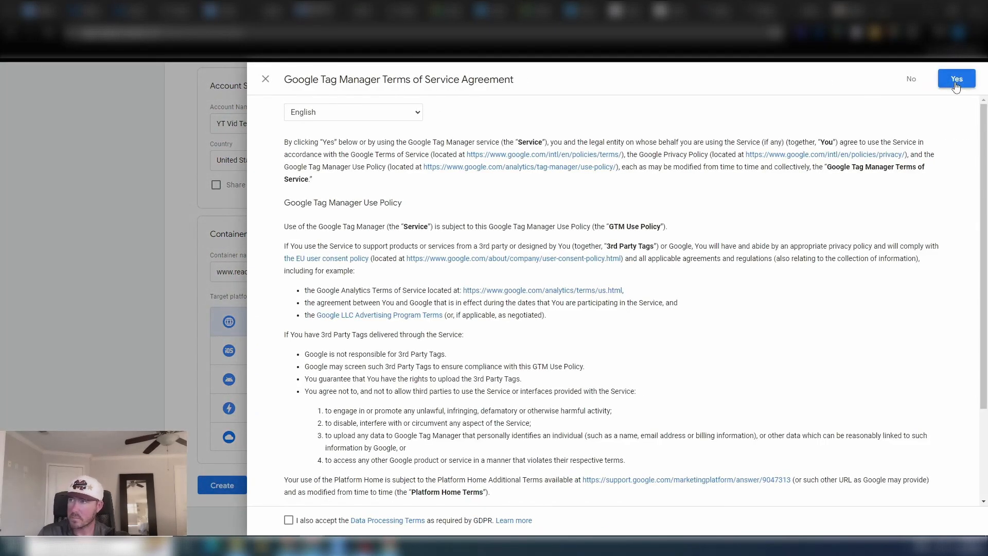
{"action": "left_click", "coordinate": [956, 80]}
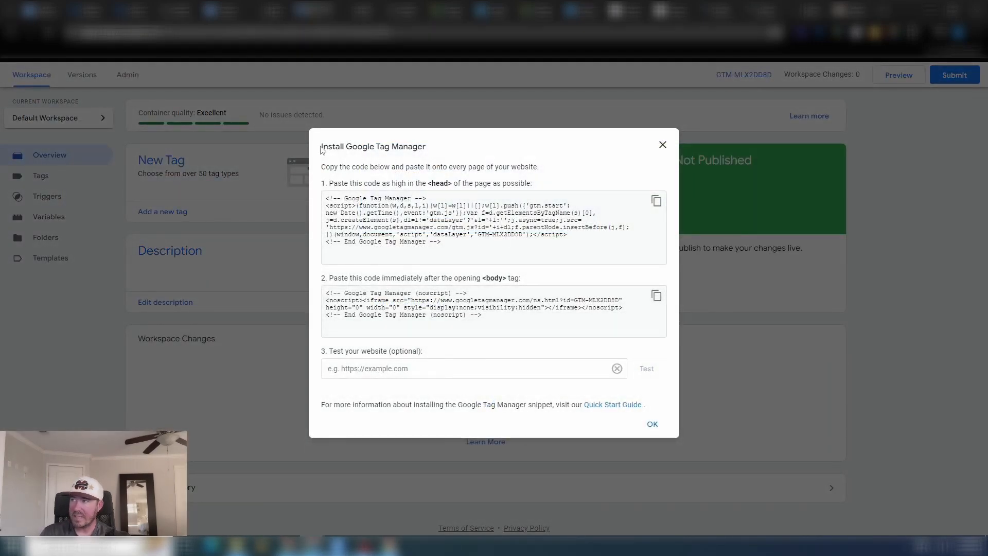
Step: Review the Google Tag Manager installation instructions and the head code snippet, and close the installation dialog
{"action": "left_click_drag", "start_coordinate": [322, 147], "coordinate": [554, 187]}
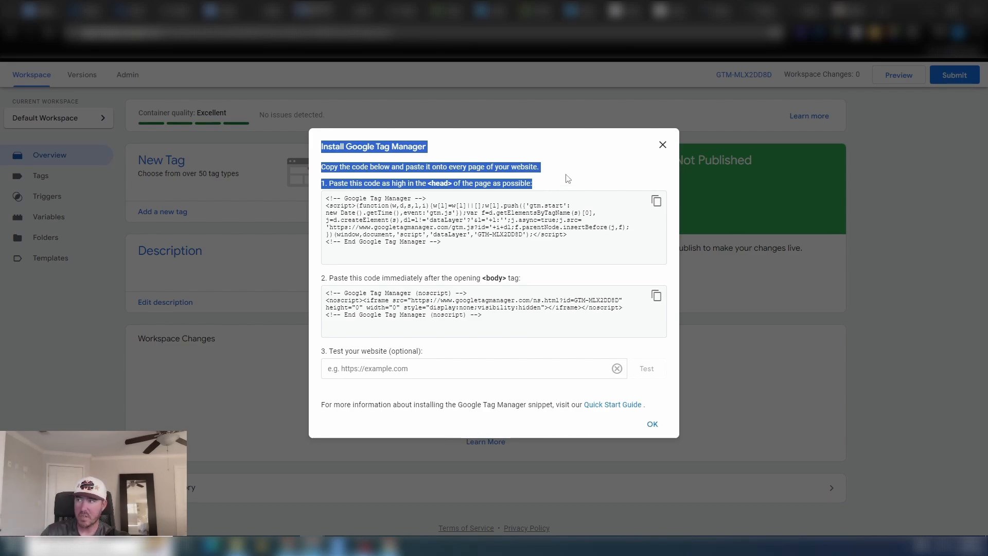
{"action": "left_click", "coordinate": [383, 207]}
{"action": "left_click_drag", "start_coordinate": [326, 198], "coordinate": [494, 252]}
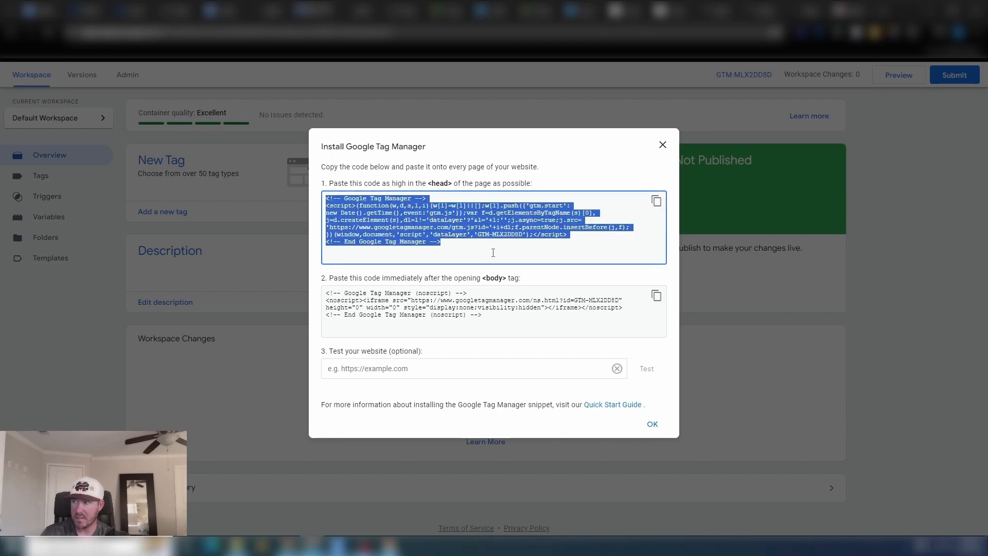
{"action": "left_click", "coordinate": [494, 252]}
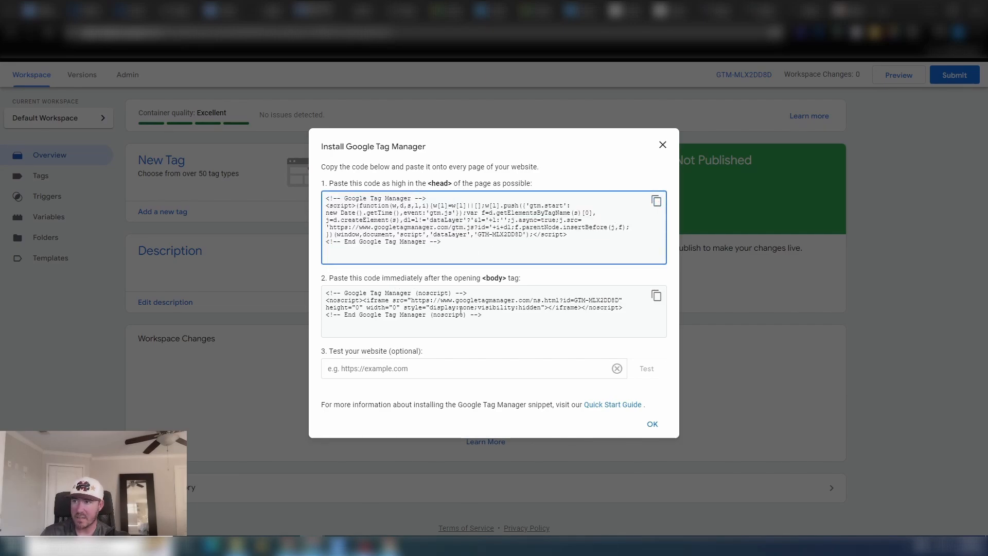
{"action": "left_click", "coordinate": [662, 146]}
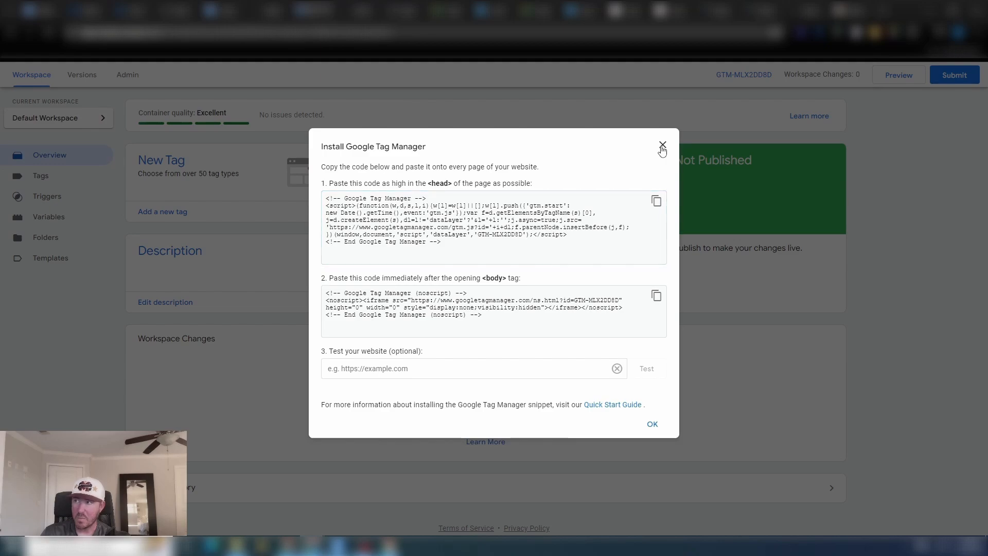
{"action": "left_click", "coordinate": [662, 146]}
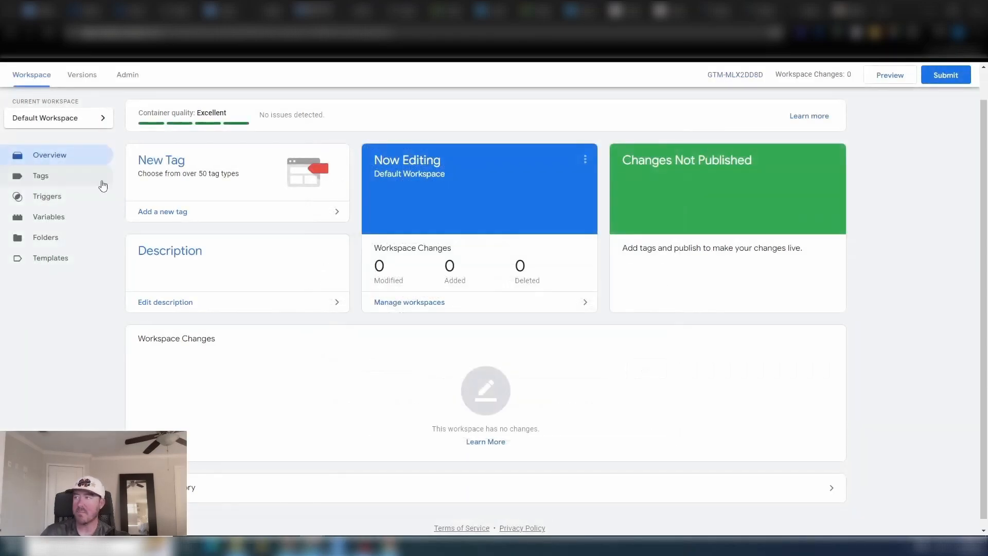
Step: Create a new tag of type Custom HTML and paste the Meta Pixel base code into its HTML field
{"action": "left_click", "coordinate": [51, 179]}
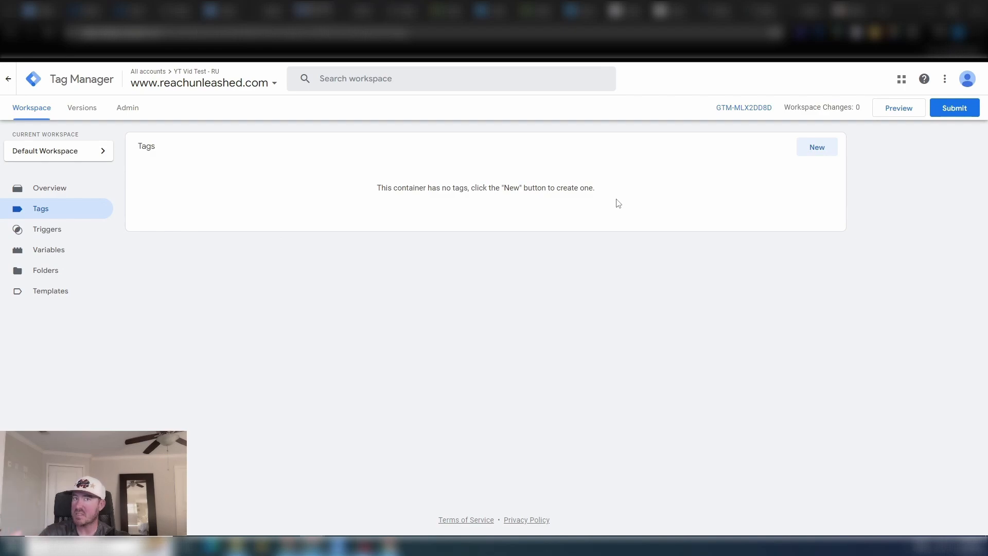
{"action": "left_click", "coordinate": [817, 153]}
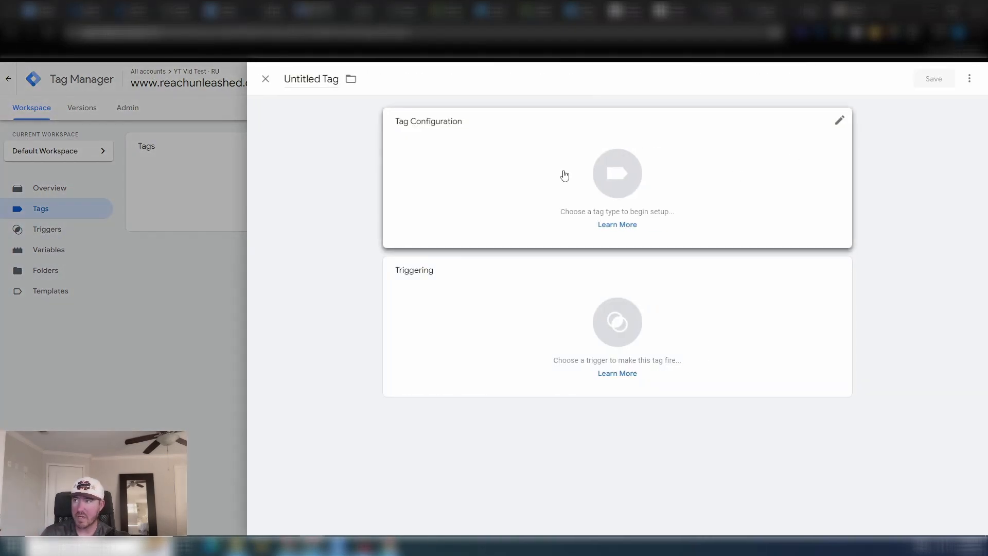
{"action": "left_click", "coordinate": [839, 122]}
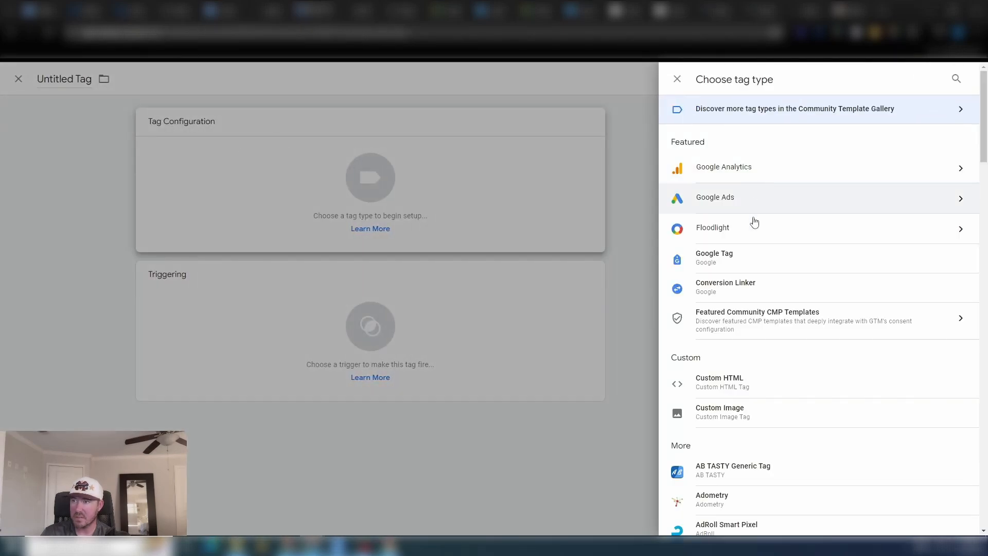
{"action": "left_click", "coordinate": [743, 380]}
{"action": "left_click", "coordinate": [480, 235]}
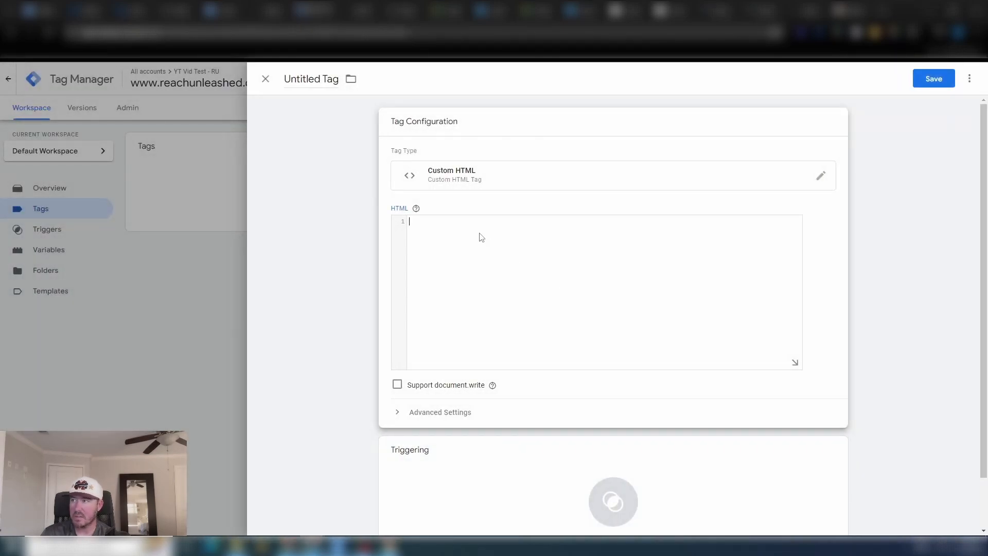
{"action": "key", "text": "ctrl+v"}
{"action": "left_click_drag", "start_coordinate": [413, 222], "coordinate": [571, 357]}
{"action": "left_click", "coordinate": [571, 358]}
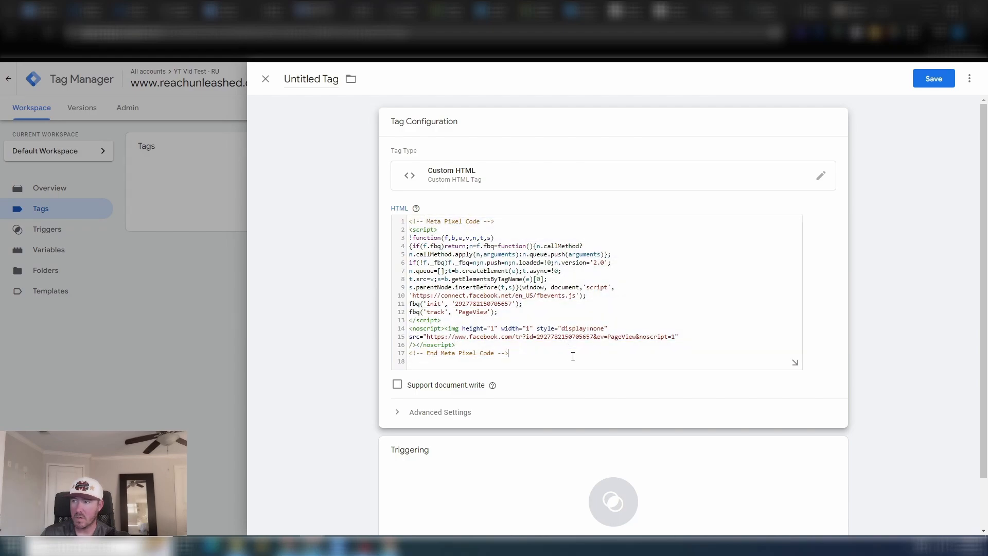
{"action": "scroll", "coordinate": [572, 354], "scroll_direction": "down", "scroll_amount": 1}
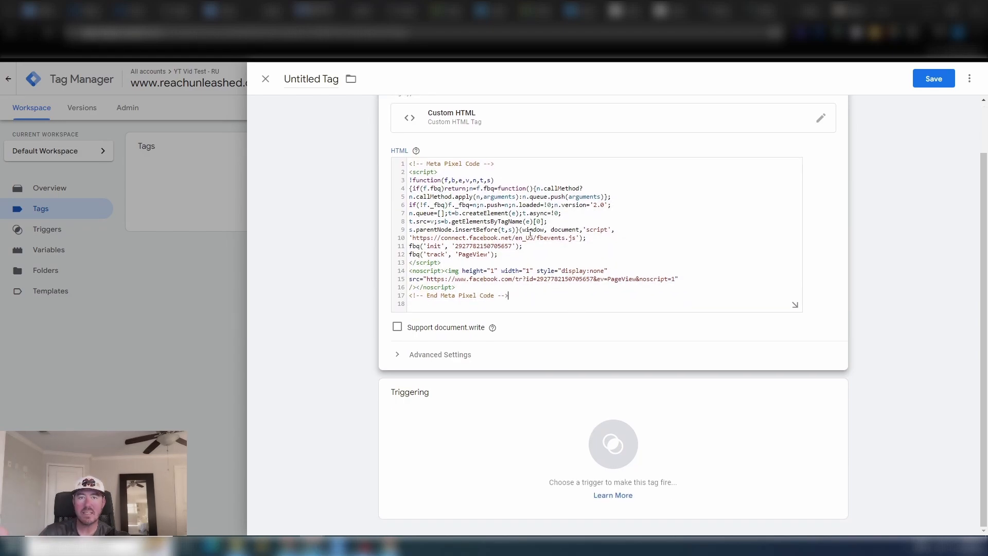
Step: Name the new tag "Facebook PageView"
{"action": "left_click", "coordinate": [304, 79]}
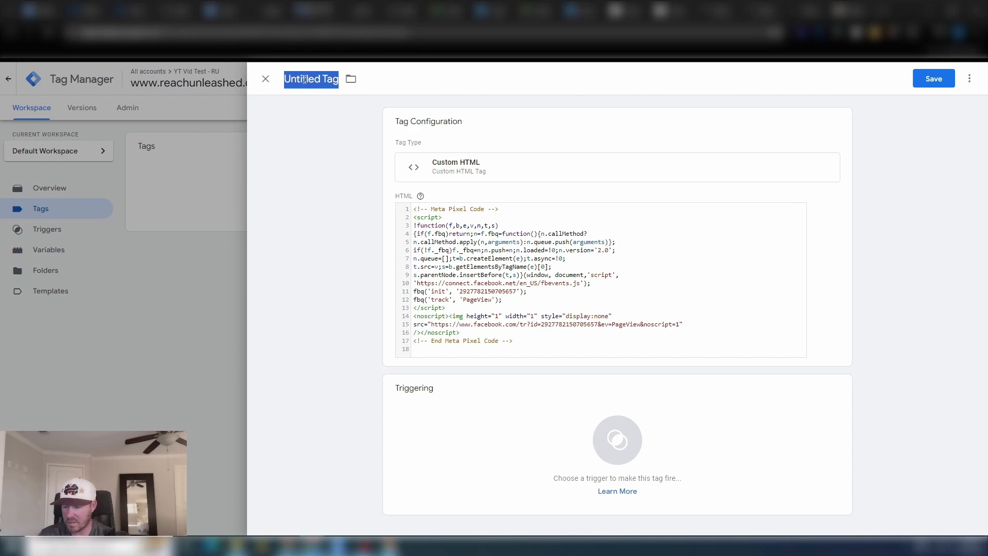
{"action": "type", "text": "Facebook "}
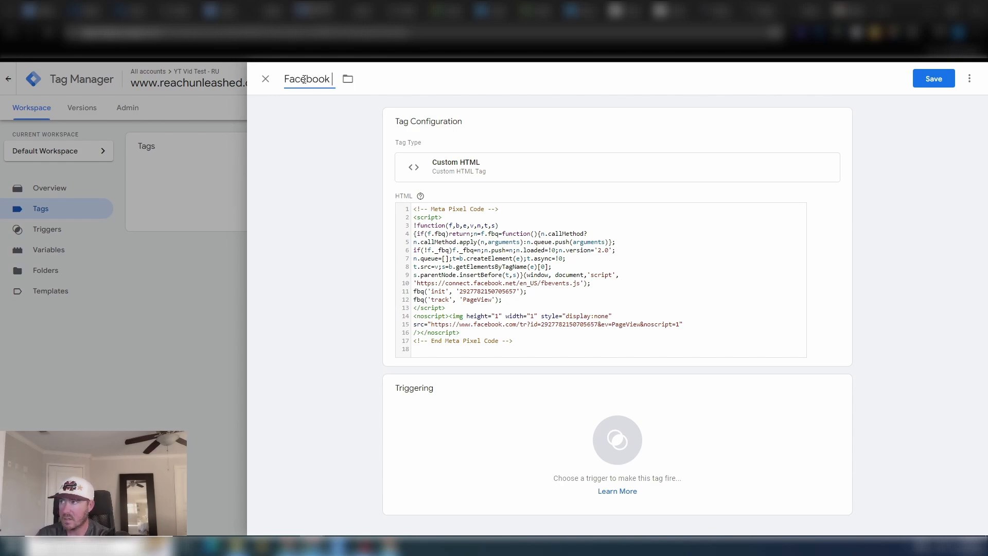
{"action": "type", "text": "PageVieww"}
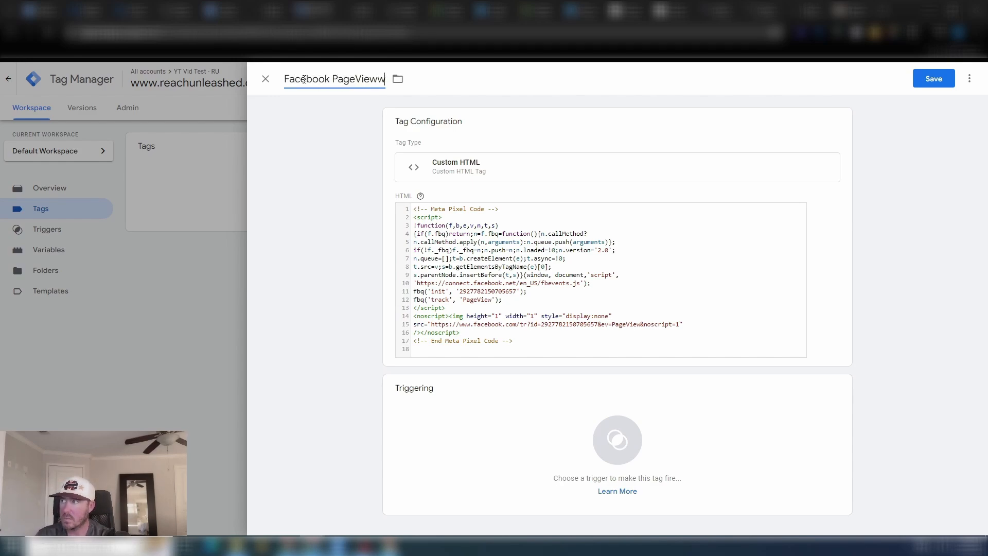
{"action": "key", "text": "BackSpace"}
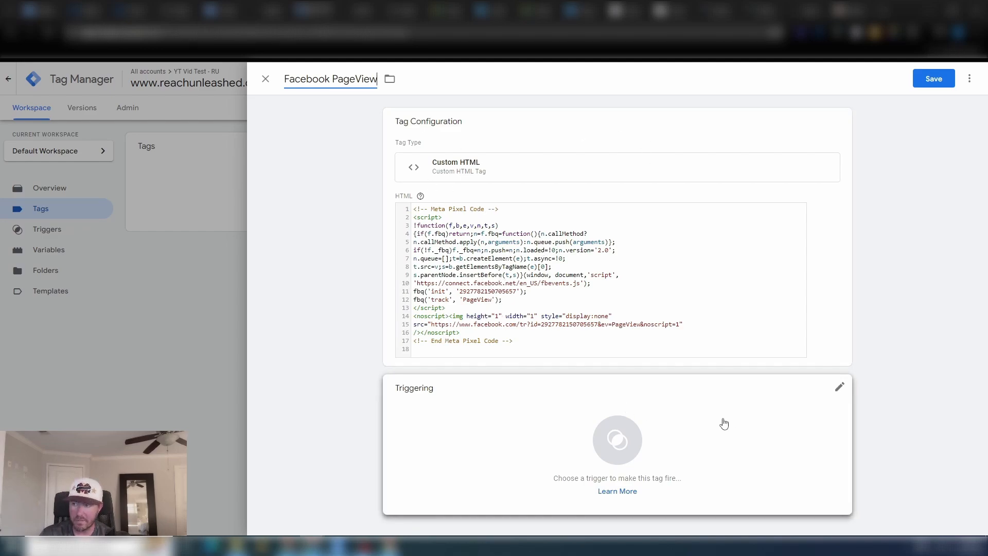
Step: Set the tag to fire on the All Pages trigger and save it
{"action": "left_click", "coordinate": [839, 388]}
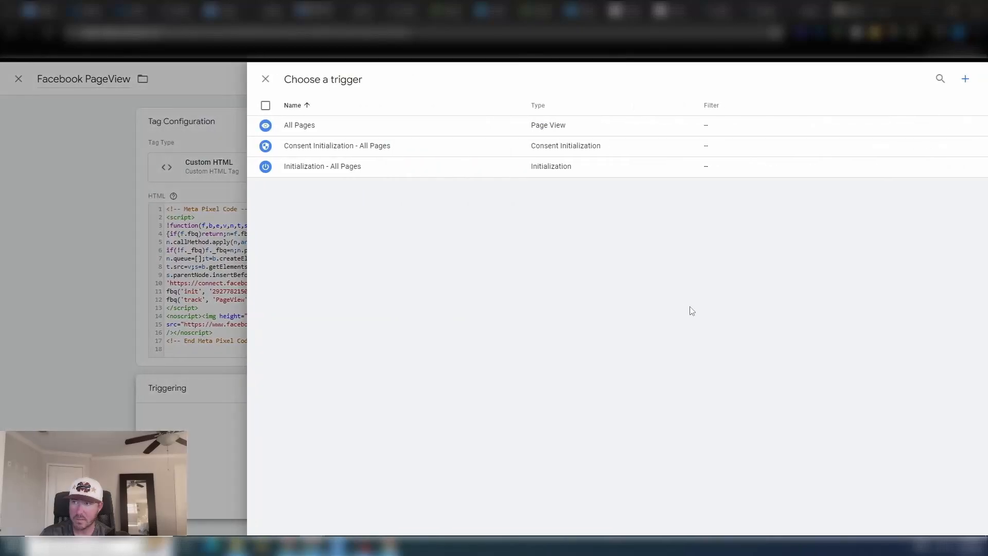
{"action": "left_click", "coordinate": [297, 126]}
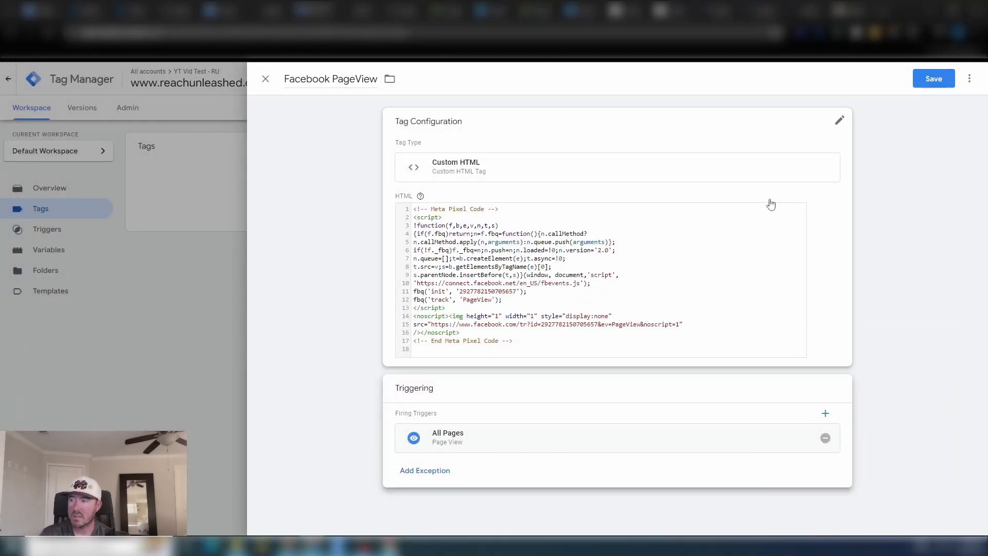
{"action": "left_click", "coordinate": [934, 80]}
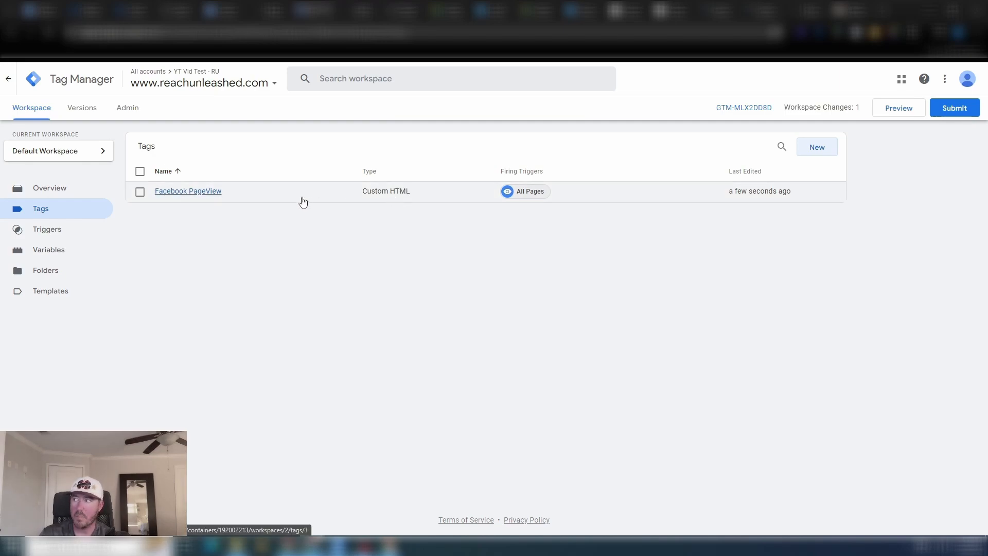
Step: Submit and publish the workspace changes without a version name or description, and close the version summary
{"action": "left_click", "coordinate": [959, 114]}
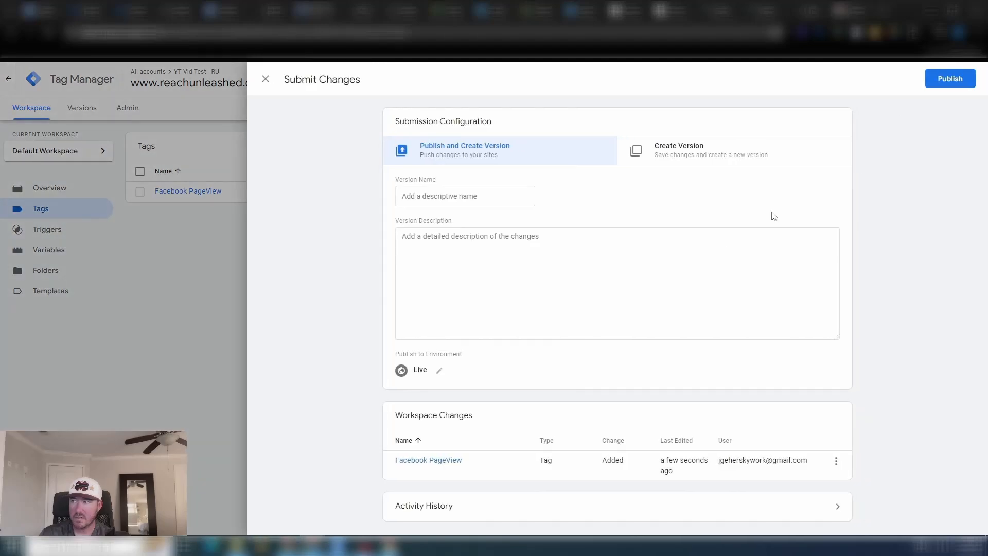
{"action": "left_click", "coordinate": [955, 83]}
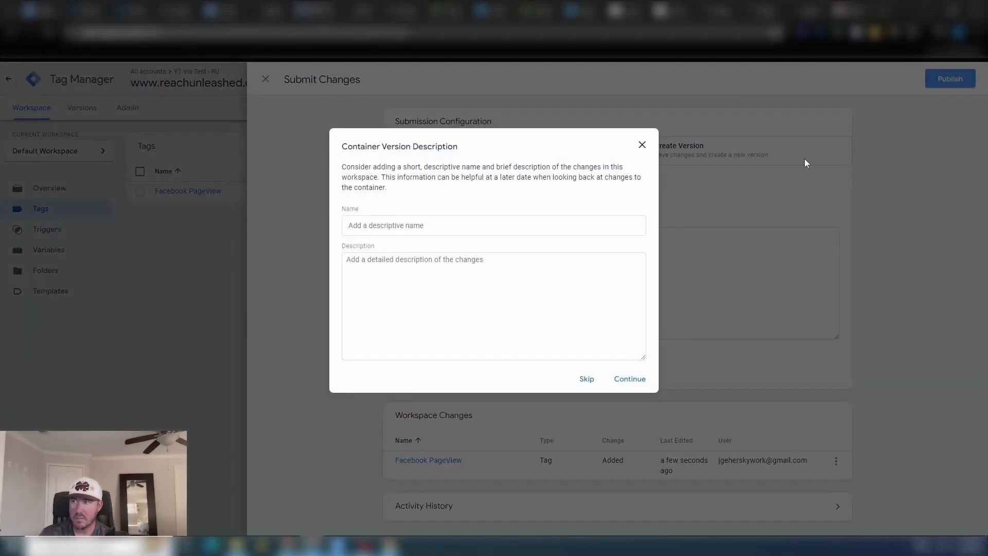
{"action": "left_click", "coordinate": [624, 379]}
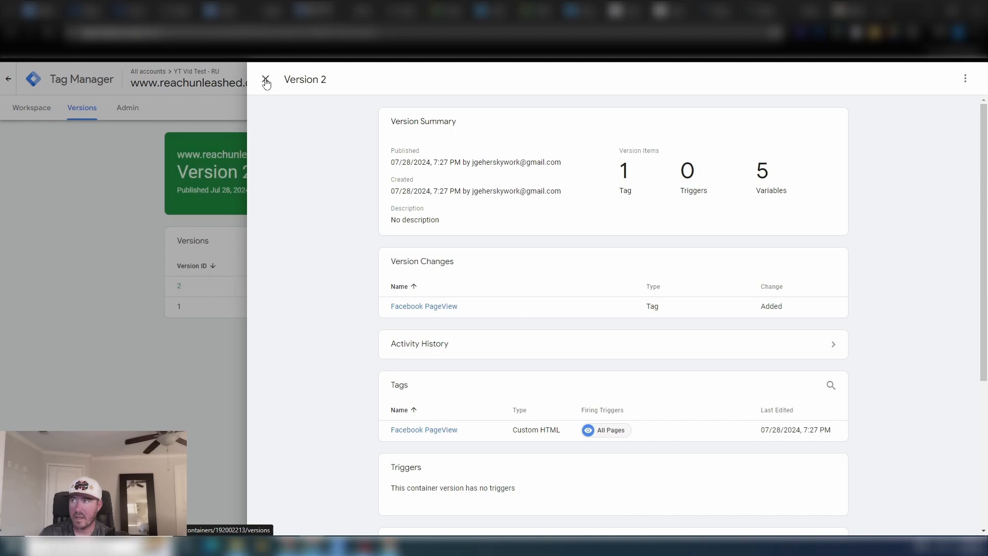
{"action": "left_click", "coordinate": [265, 81]}
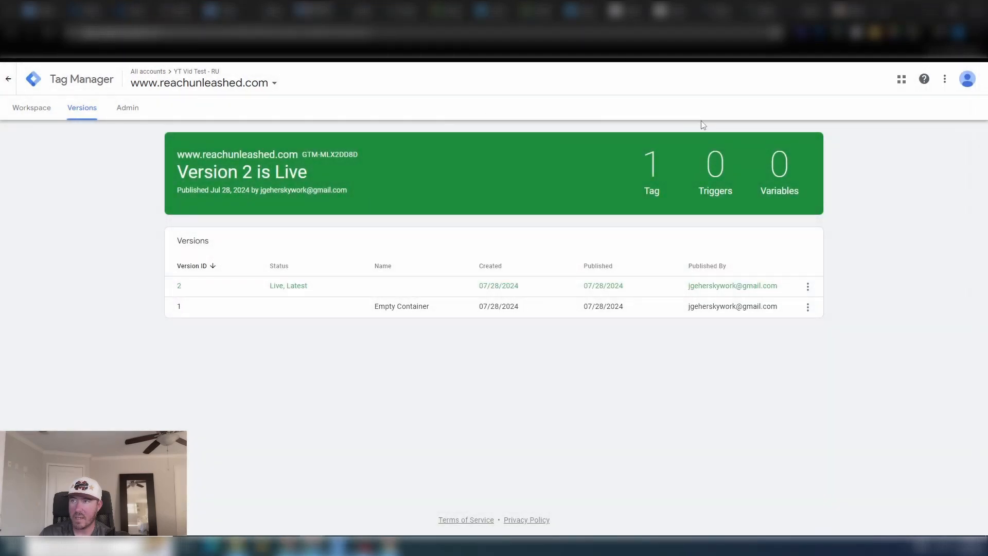
Step: Return to the workspace's tag list, reopen the container's installation snippets and copy the head code
{"action": "left_click", "coordinate": [41, 116]}
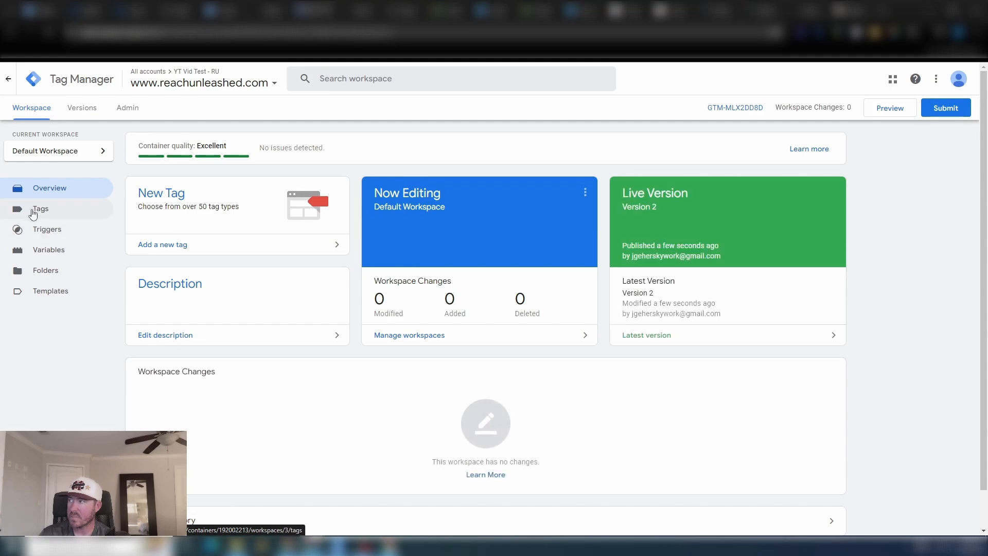
{"action": "left_click", "coordinate": [34, 211]}
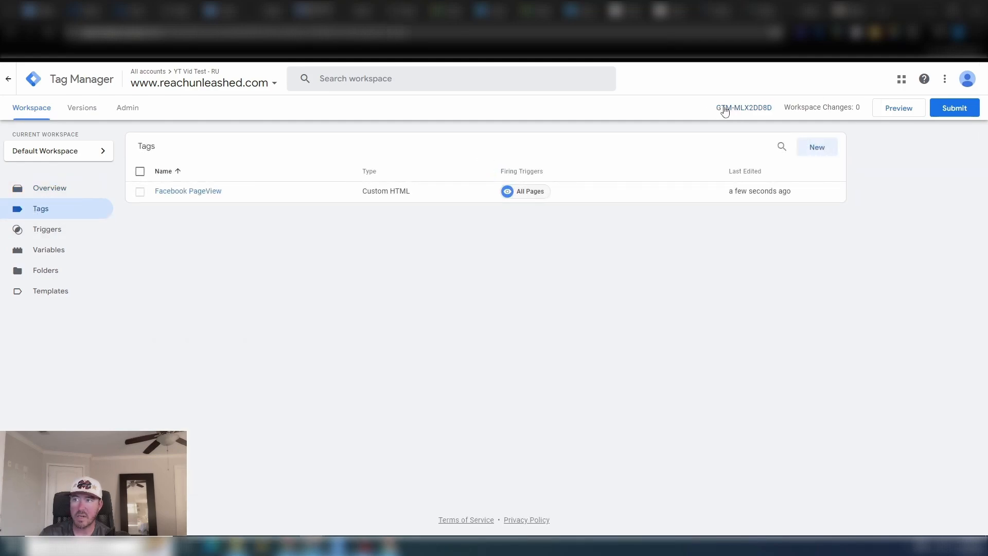
{"action": "left_click", "coordinate": [743, 108]}
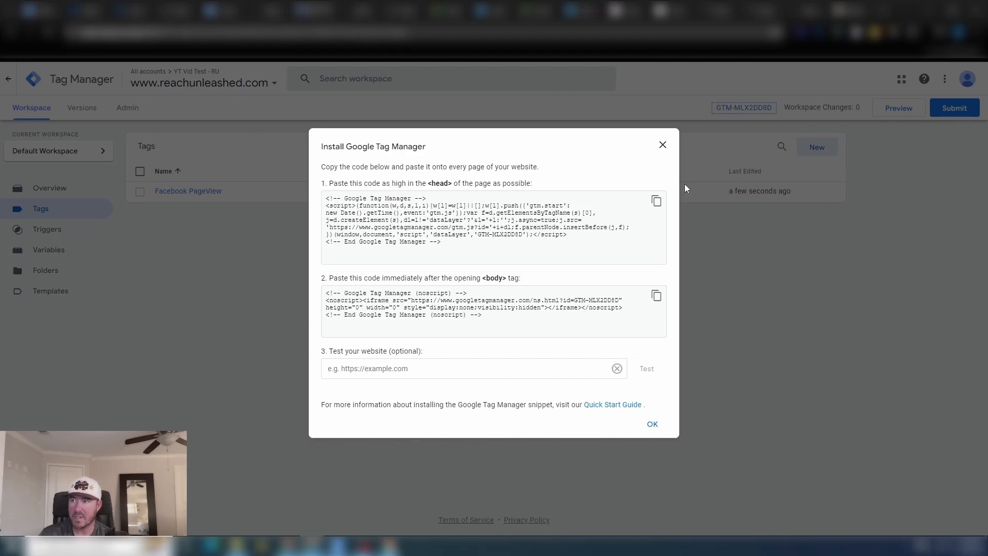
{"action": "left_click", "coordinate": [656, 202]}
{"action": "key", "text": "ctrl+c"}
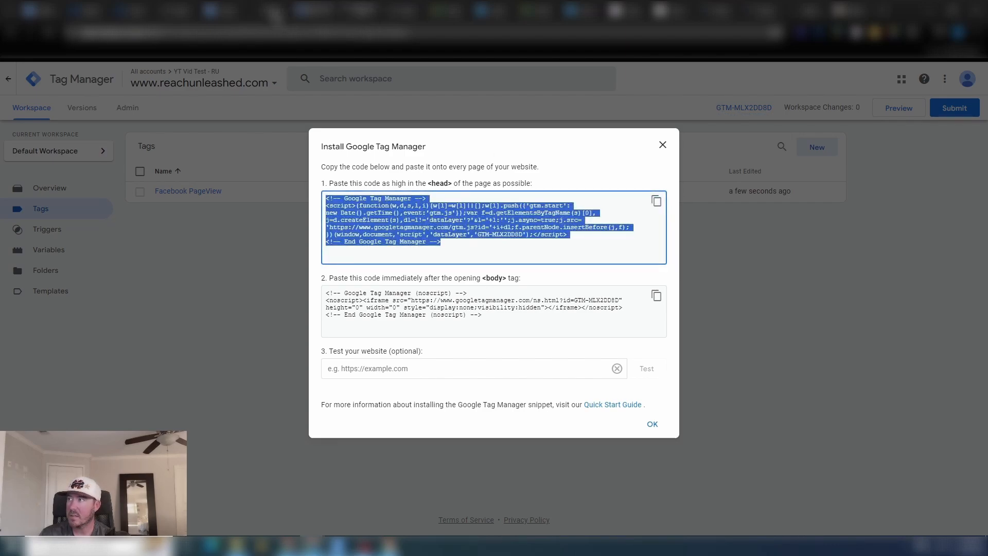
Step: Switch to WPCode in WordPress and replace the Meta Pixel code in the Header with the Google Tag Manager head snippet
{"action": "left_click", "coordinate": [304, 10]}
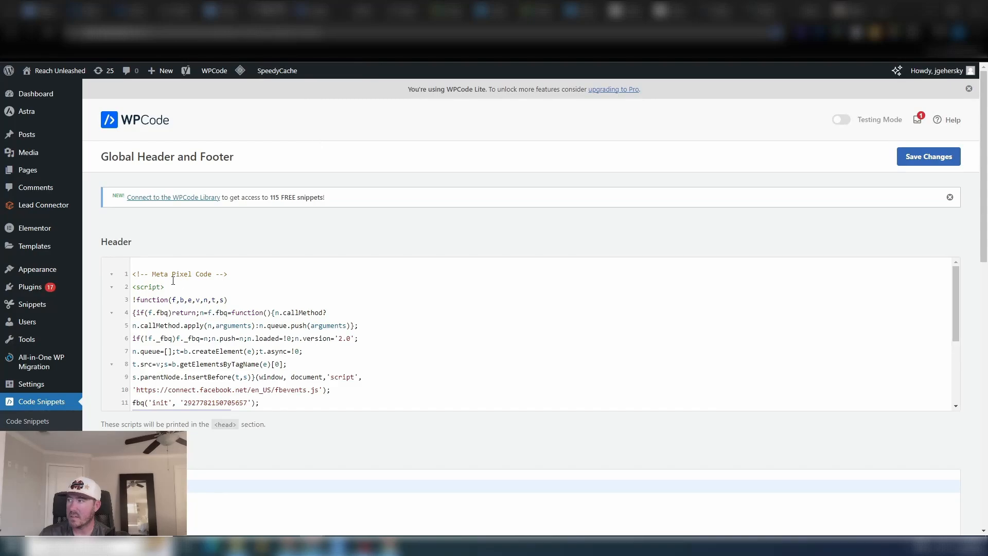
{"action": "left_click_drag", "start_coordinate": [134, 277], "coordinate": [454, 421]}
{"action": "key", "text": "BackSpace"}
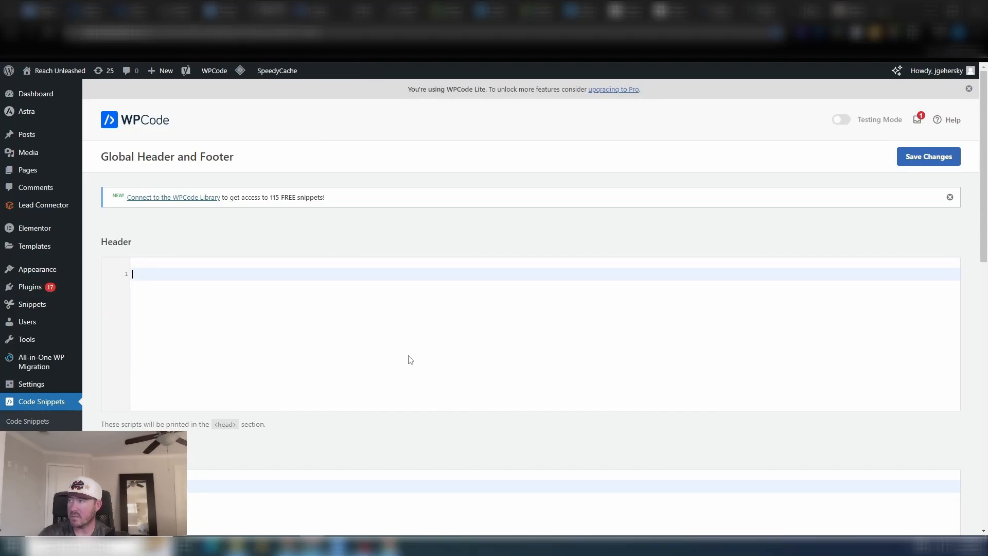
{"action": "key", "text": "ctrl+v"}
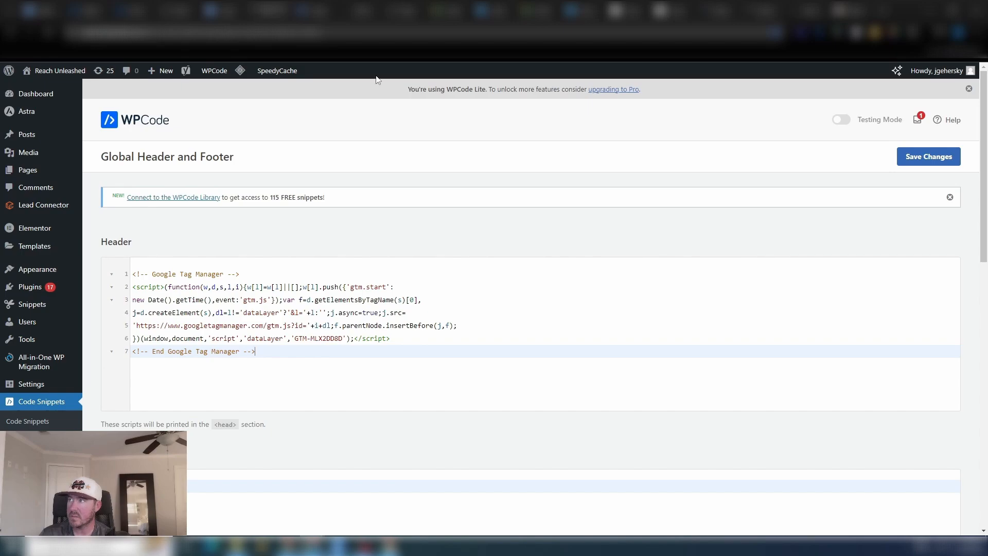
Step: Copy the noscript body snippet from Google Tag Manager and paste it into WPCode's Body section below the Header
{"action": "left_click", "coordinate": [315, 11]}
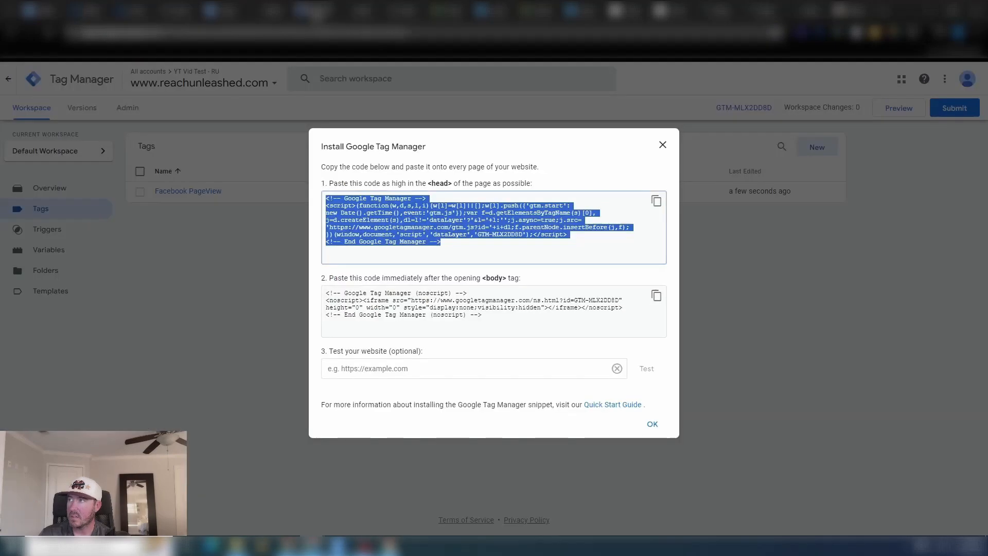
{"action": "left_click", "coordinate": [657, 297]}
{"action": "left_click", "coordinate": [267, 11]}
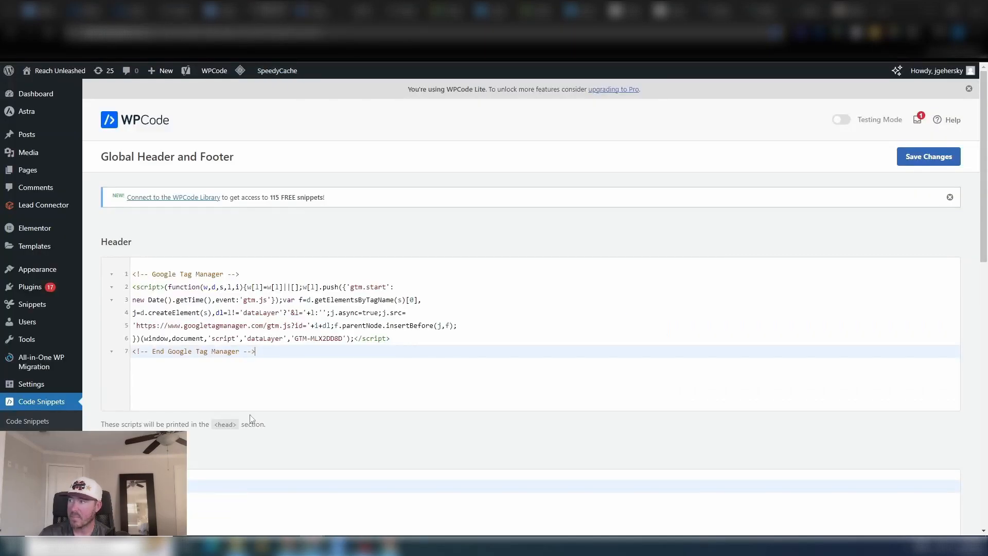
{"action": "left_click", "coordinate": [257, 481]}
{"action": "key", "text": "ctrl+v"}
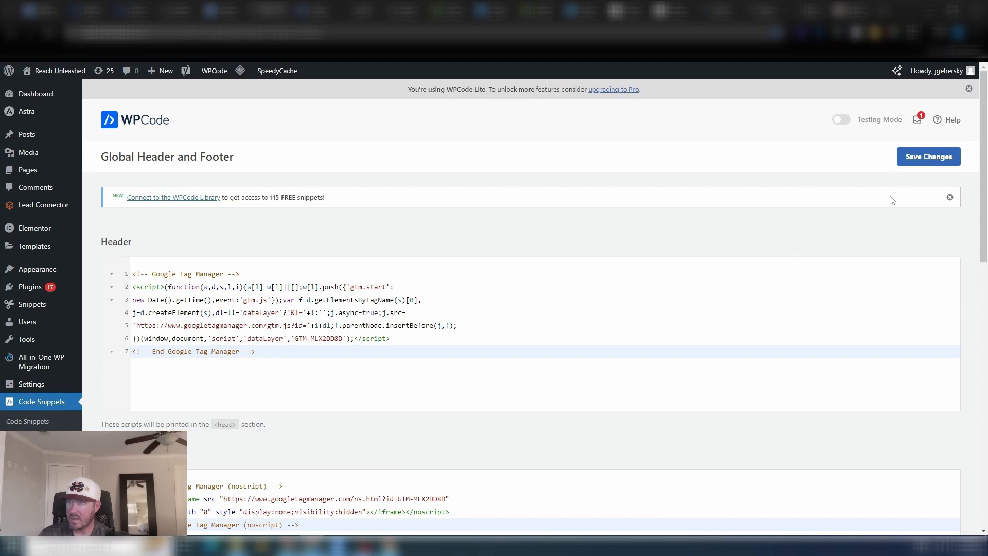
Step: Save the WPCode global header and footer changes and review the Header and Body snippets
{"action": "left_click", "coordinate": [924, 159]}
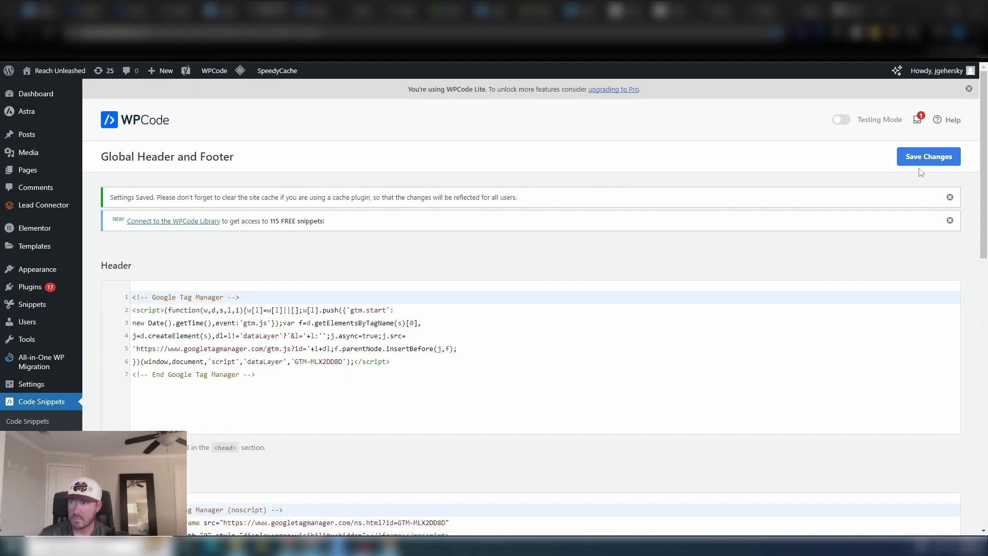
{"action": "scroll", "coordinate": [371, 260], "scroll_direction": "down", "scroll_amount": 4}
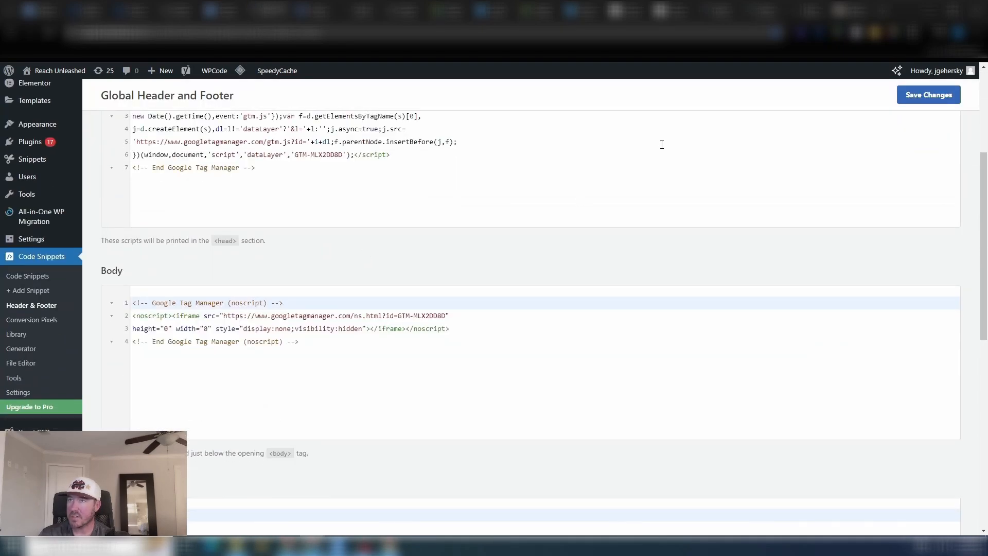
{"action": "scroll", "coordinate": [260, 257], "scroll_direction": "up", "scroll_amount": 2}
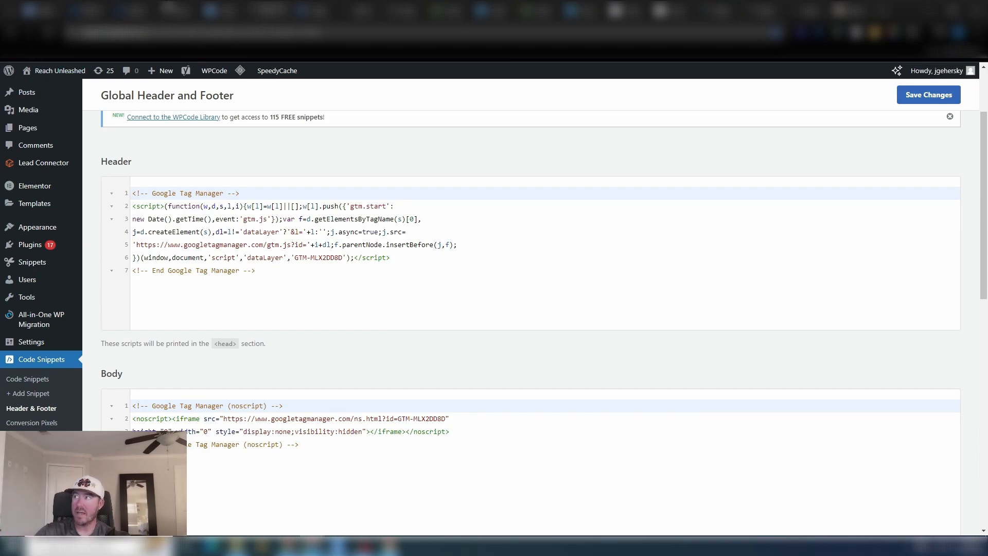
Step: Switch to Google Tag Manager and start a new tag of the Custom HTML type
{"action": "left_click", "coordinate": [313, 11]}
{"action": "left_click", "coordinate": [662, 146]}
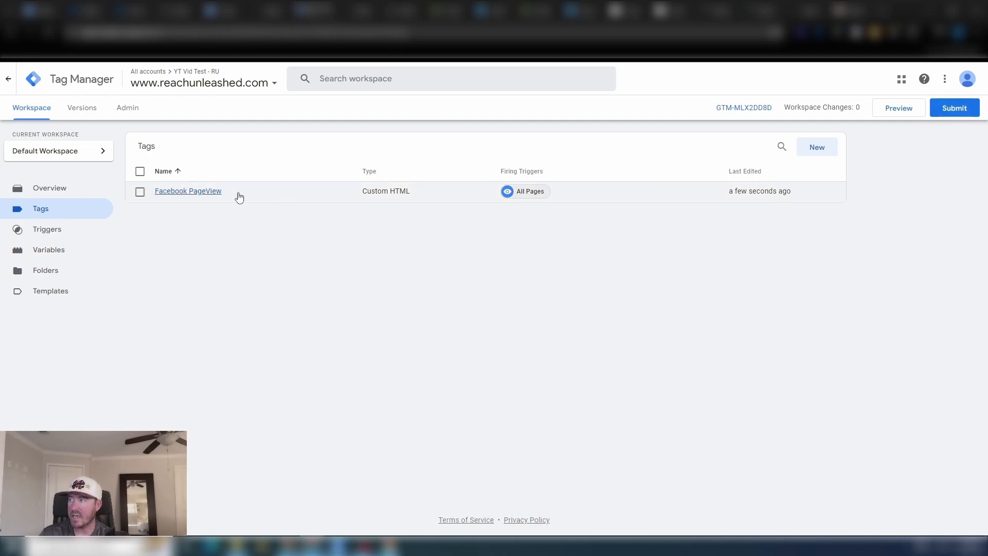
{"action": "left_click", "coordinate": [819, 149]}
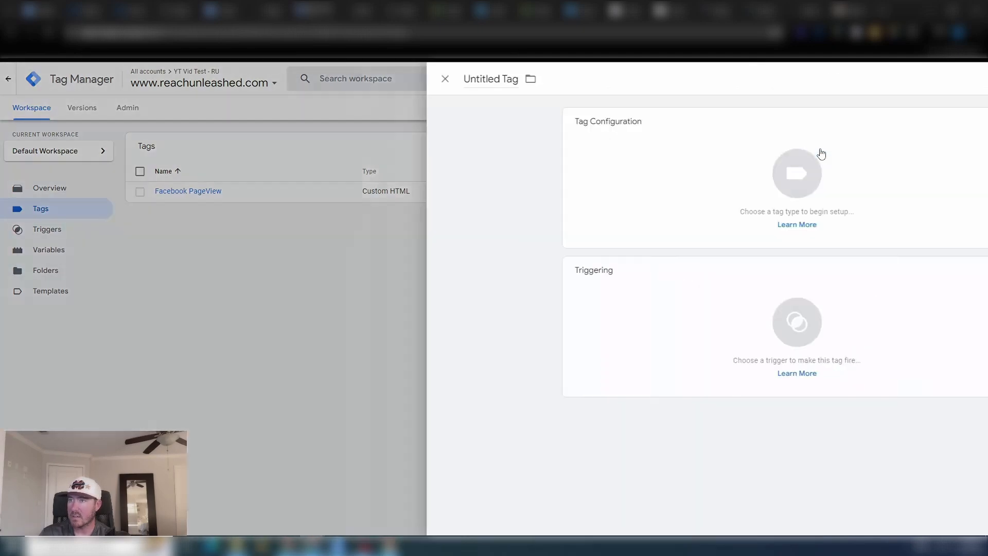
{"action": "left_click", "coordinate": [828, 130]}
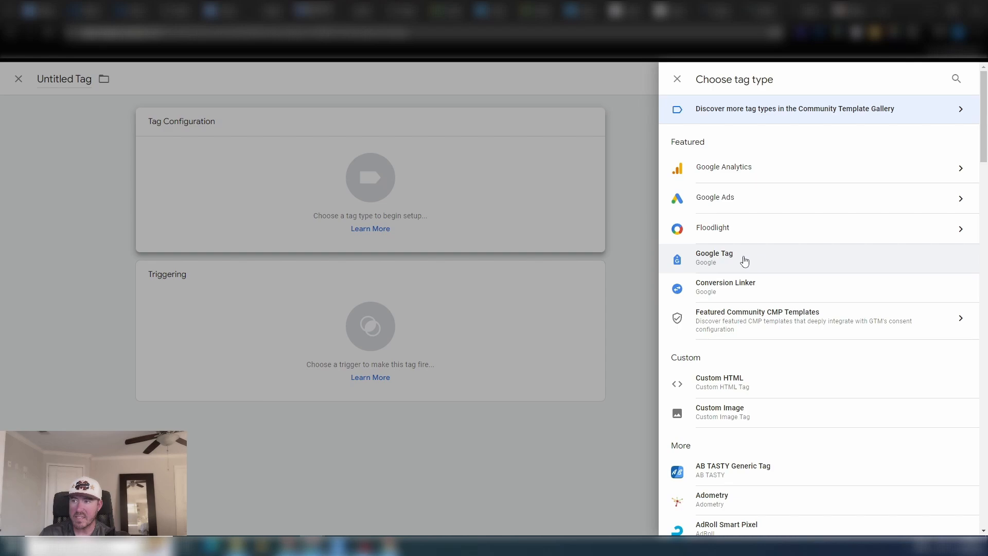
{"action": "left_click", "coordinate": [741, 382]}
{"action": "left_click", "coordinate": [493, 234]}
Step: Copy the full Meta Pixel code from the Facebook Pixel Info 2024 document and paste it into the new tag's HTML
{"action": "key", "text": "ctrl+v"}
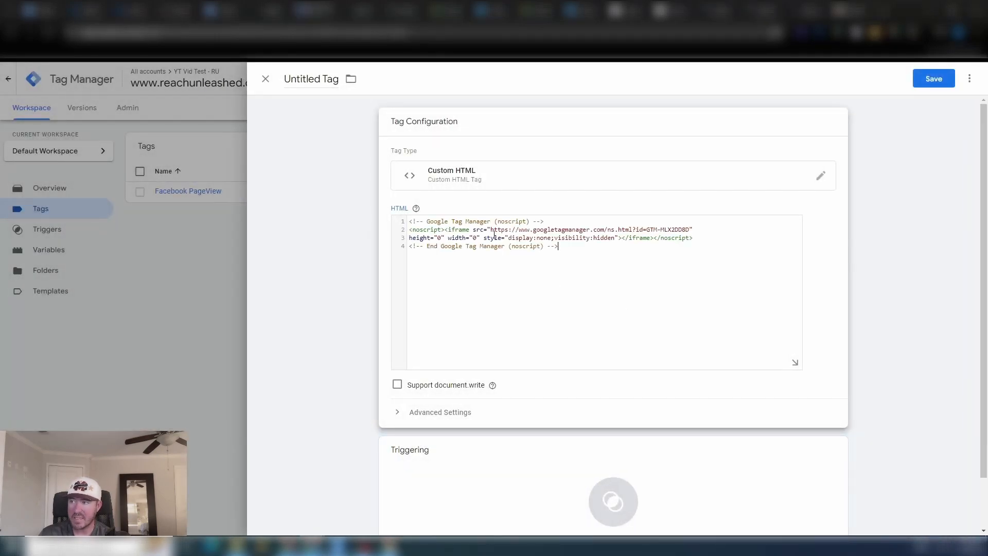
{"action": "key", "text": "ctrl+z"}
{"action": "left_click", "coordinate": [228, 12]}
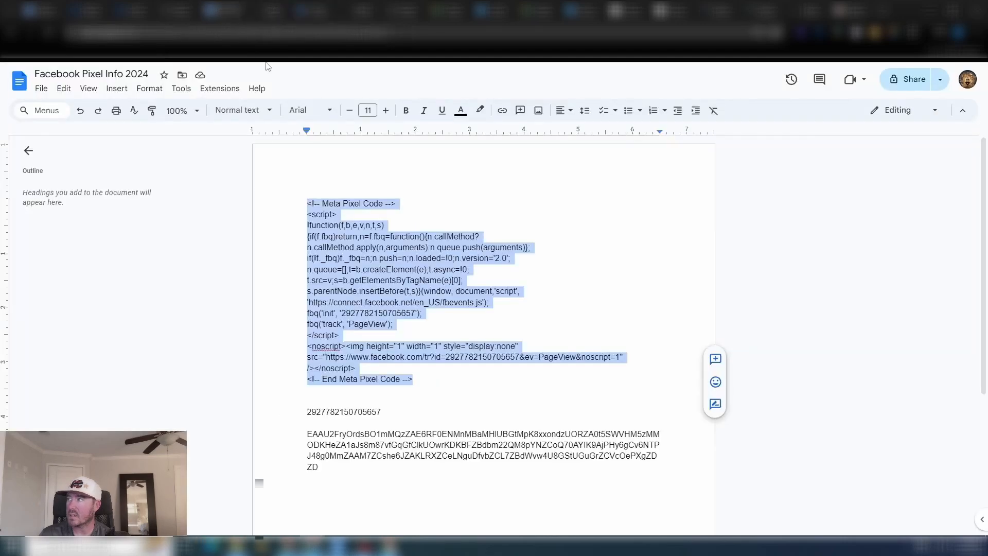
{"action": "right_click", "coordinate": [378, 264]}
{"action": "left_click", "coordinate": [411, 232]}
{"action": "left_click", "coordinate": [267, 13]}
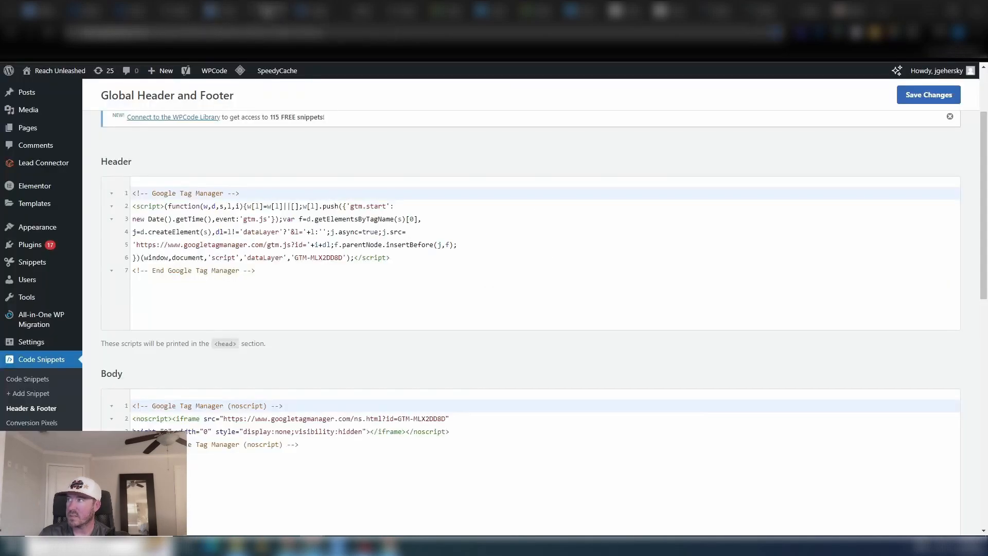
{"action": "left_click", "coordinate": [309, 14]}
{"action": "key", "text": "ctrl+v"}
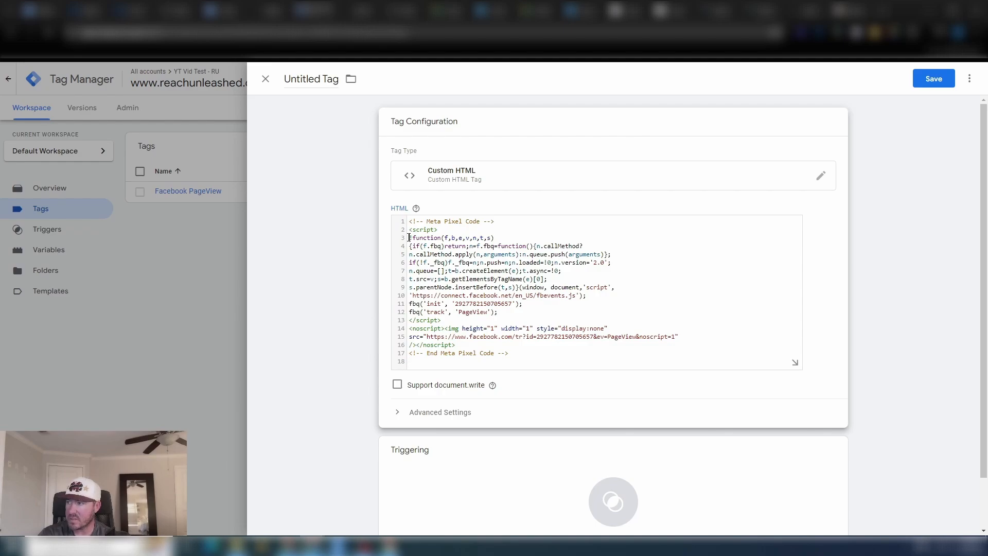
Step: Delete the pixel base function, the init line and the noscript block, keeping only the script tags and the fbq track call
{"action": "left_click_drag", "start_coordinate": [409, 238], "coordinate": [599, 302]}
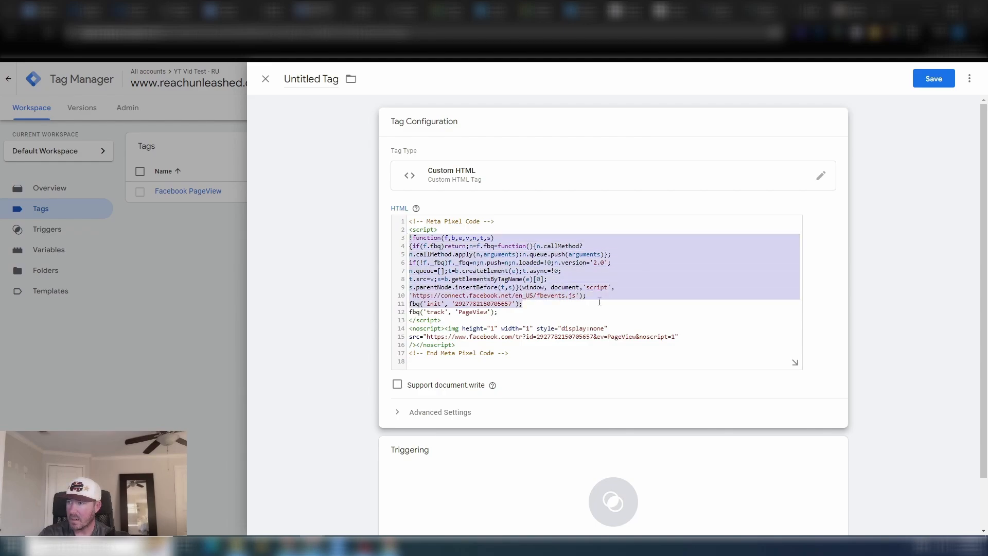
{"action": "key", "text": "BackSpace"}
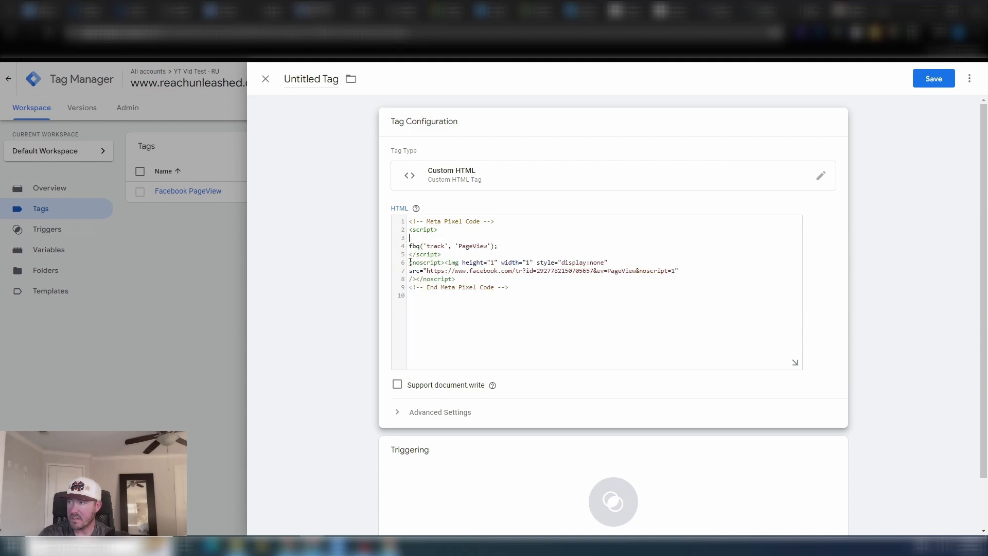
{"action": "left_click_drag", "start_coordinate": [410, 262], "coordinate": [566, 307]}
{"action": "key", "text": "BackSpace"}
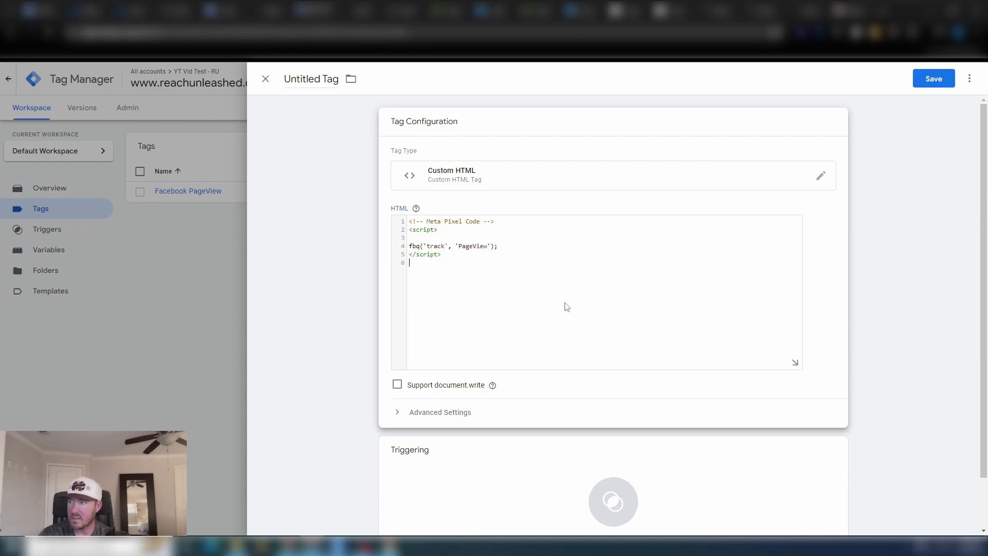
{"action": "key", "text": "BackSpace"}
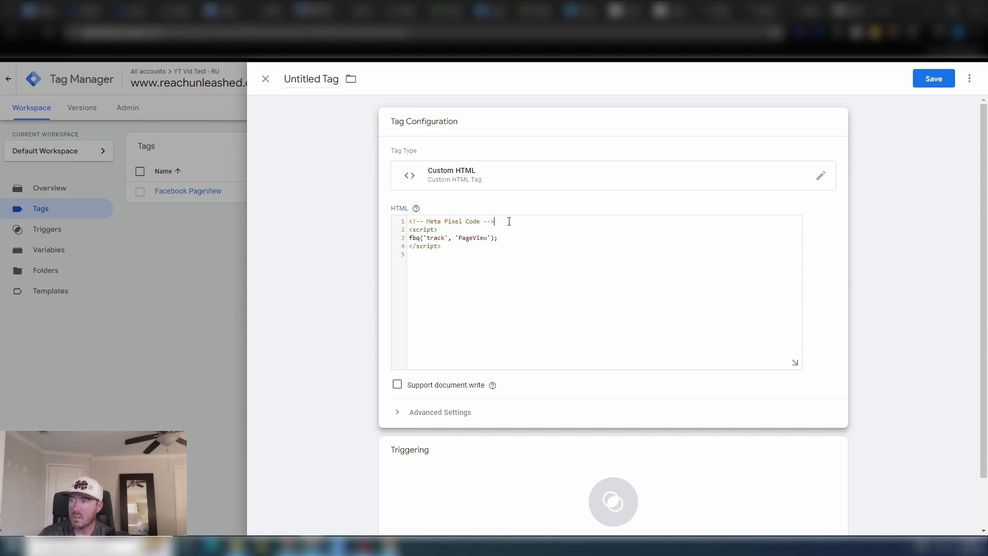
Step: Add blank lines around the script's lines and set the fbq track event to 'Lead'
{"action": "key", "text": "Return"}
{"action": "key", "text": "Return"}
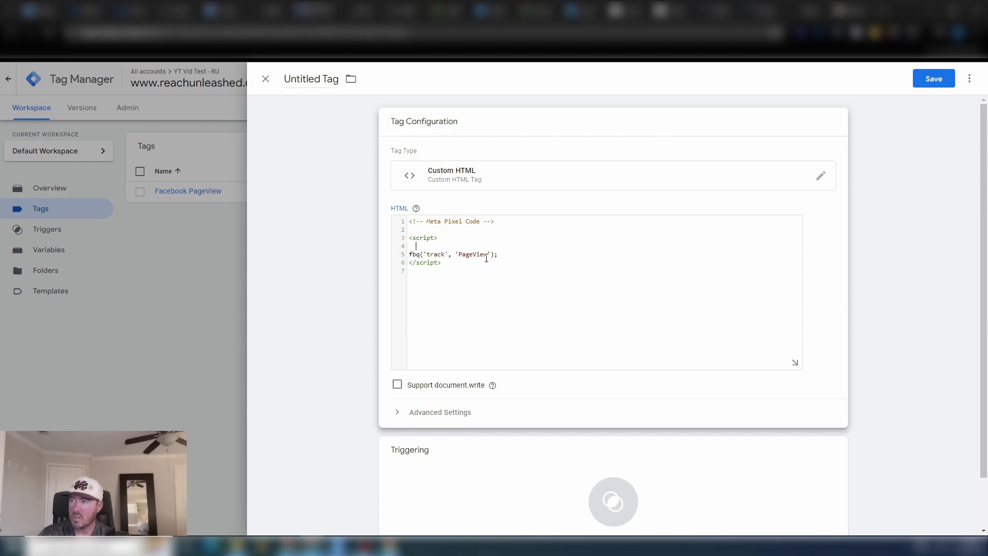
{"action": "left_click", "coordinate": [516, 254]}
{"action": "key", "text": "Return"}
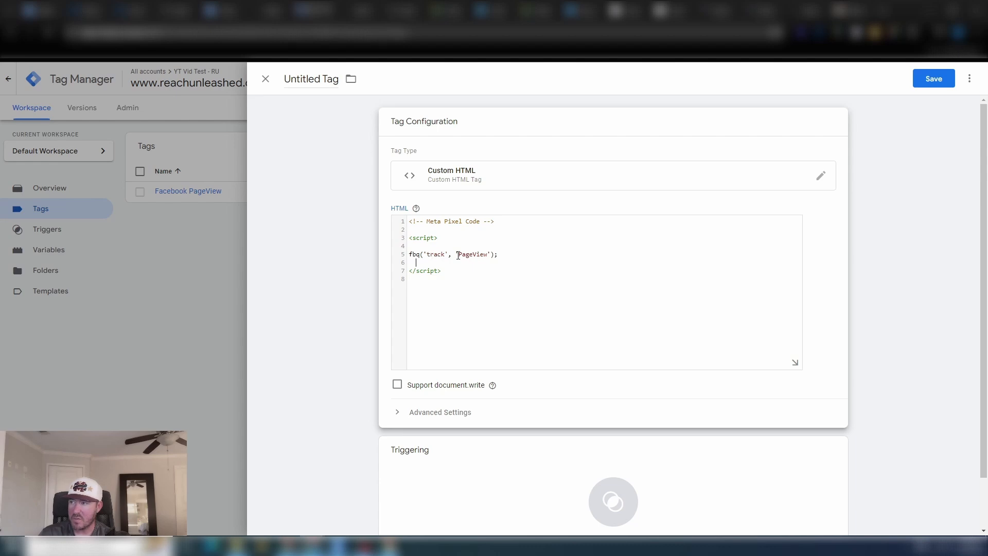
{"action": "left_click_drag", "start_coordinate": [490, 255], "coordinate": [468, 256]}
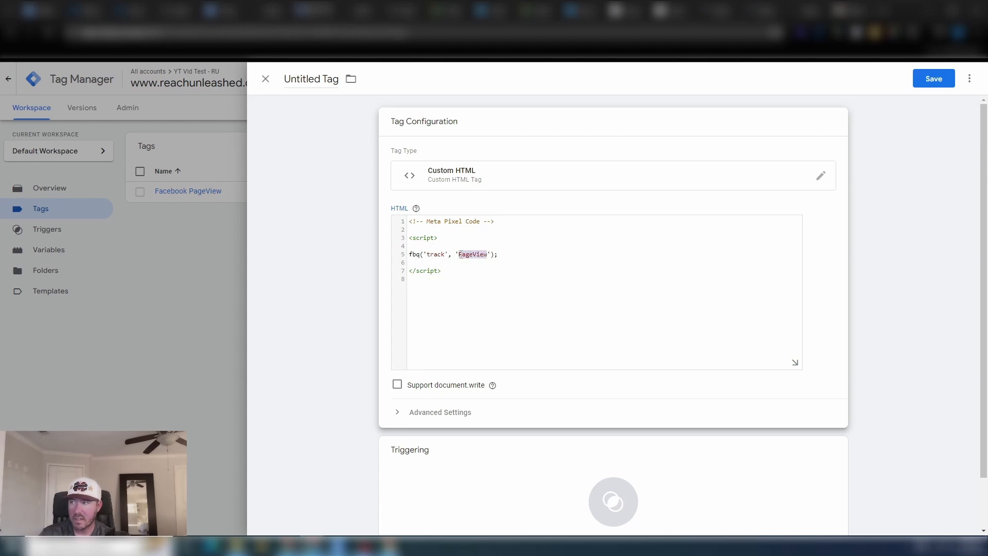
{"action": "key", "text": "BackSpace"}
Step: Create a new Page View trigger for the tag and make it fire on Some Page Views
{"action": "scroll", "coordinate": [746, 454], "scroll_direction": "down", "scroll_amount": 2}
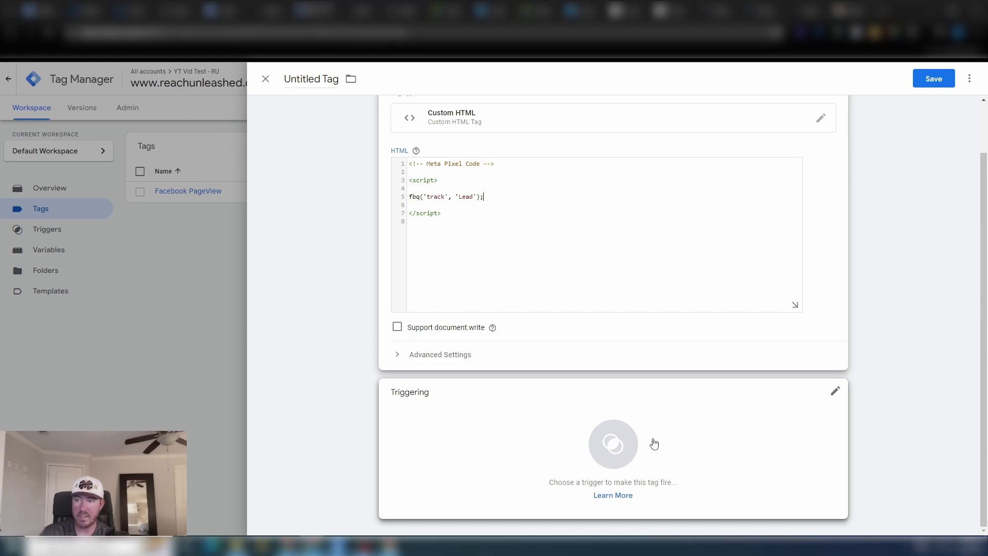
{"action": "left_click", "coordinate": [837, 390]}
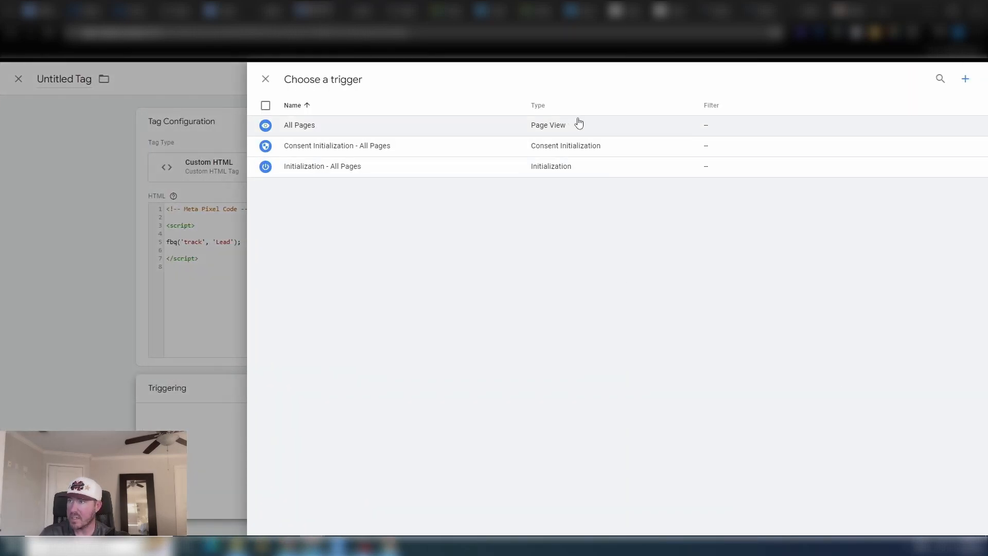
{"action": "left_click", "coordinate": [965, 81]}
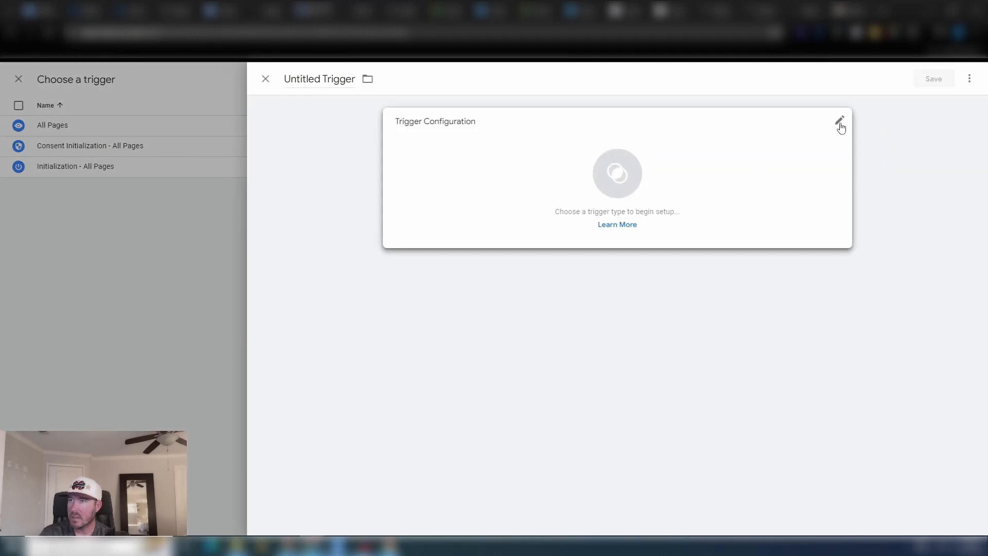
{"action": "left_click", "coordinate": [840, 124]}
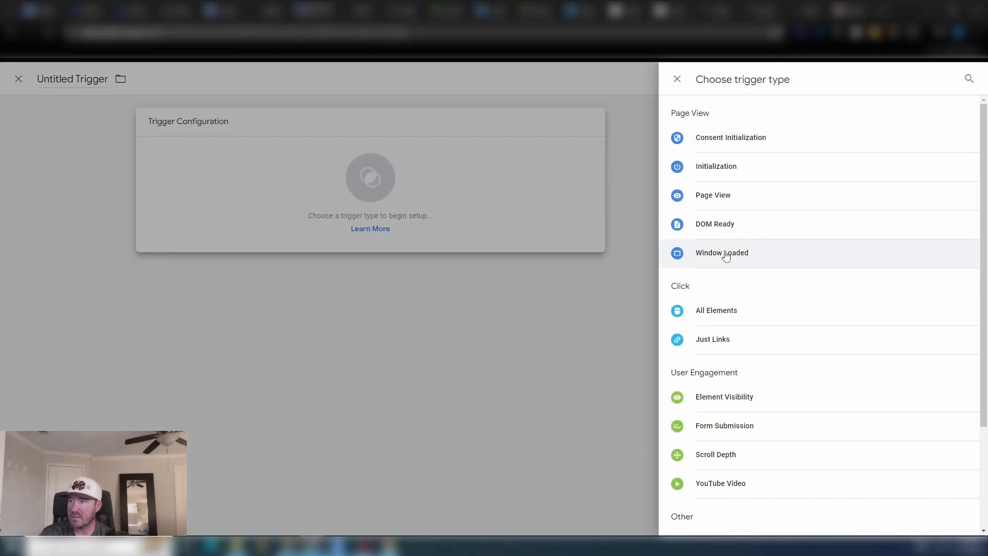
{"action": "left_click", "coordinate": [722, 198]}
{"action": "left_click", "coordinate": [477, 223]}
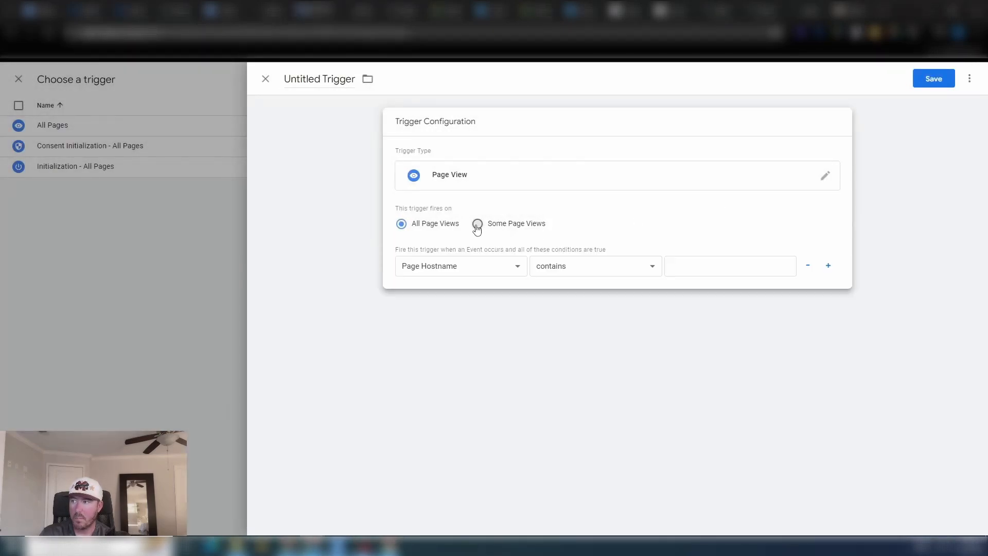
Step: Set the trigger's firing condition to Page Path contains thank-you
{"action": "left_click", "coordinate": [484, 264]}
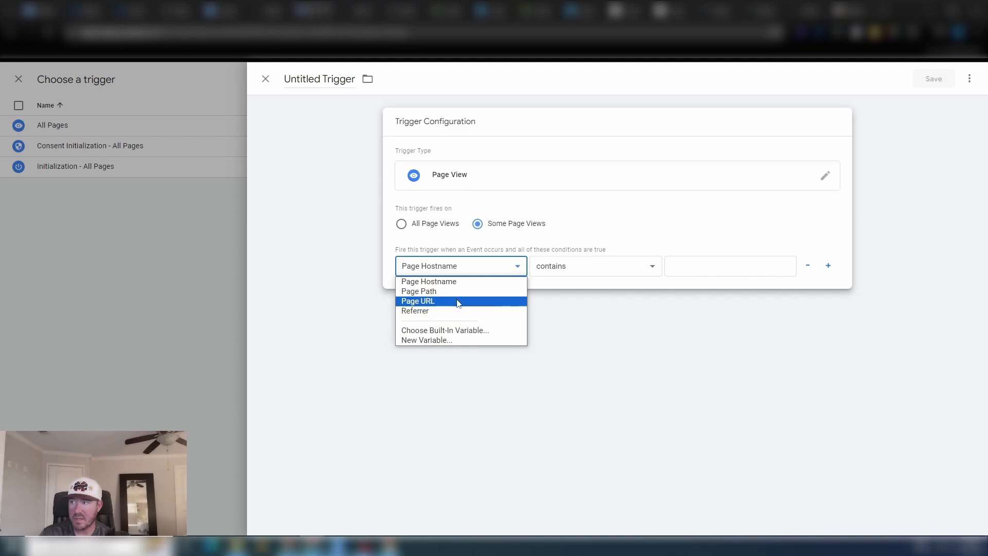
{"action": "left_click", "coordinate": [456, 291]}
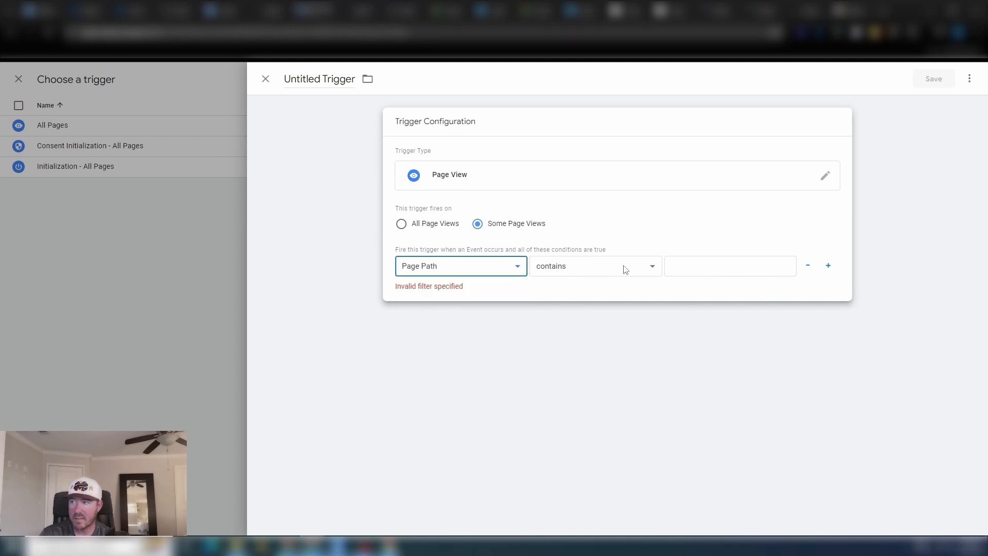
{"action": "left_click", "coordinate": [711, 260]}
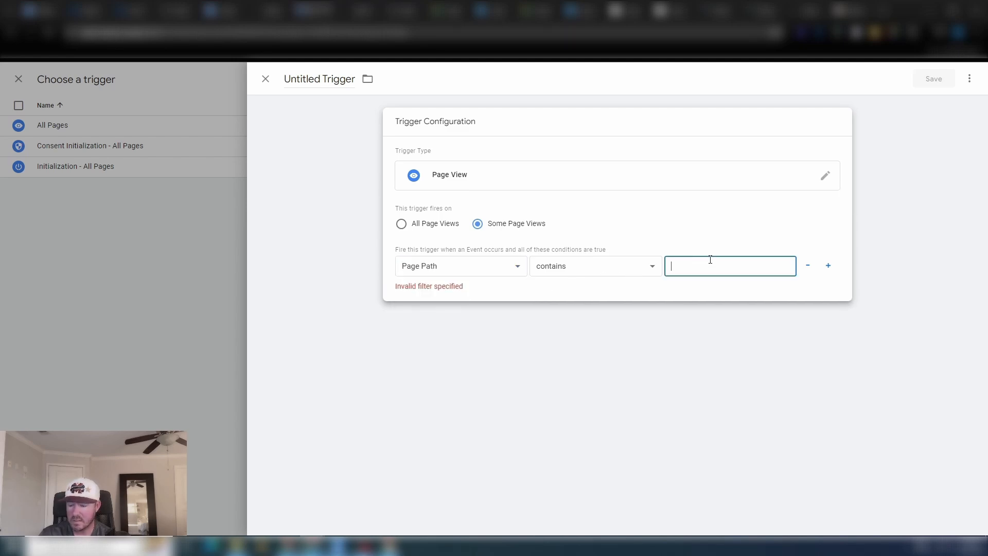
{"action": "type", "text": "thank-you"}
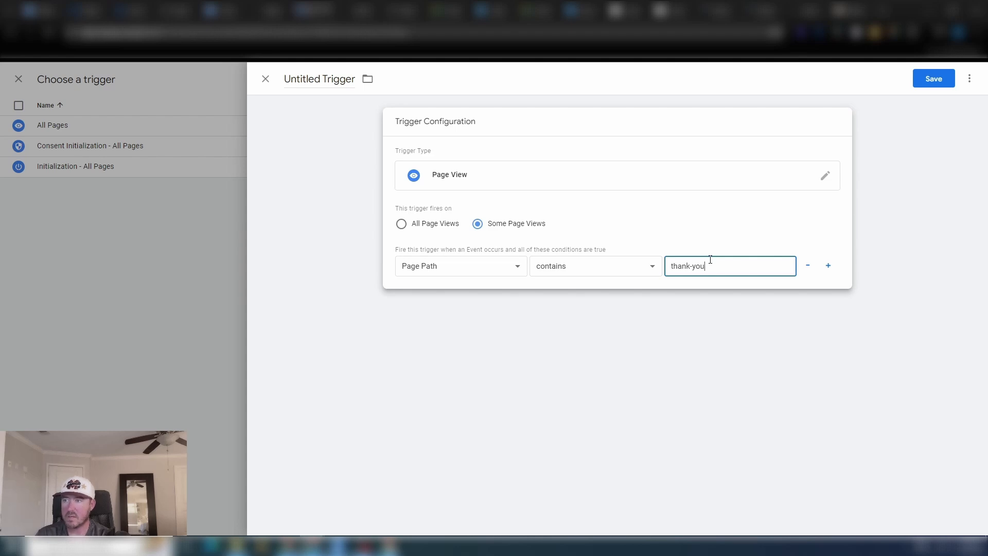
{"action": "left_click", "coordinate": [804, 346]}
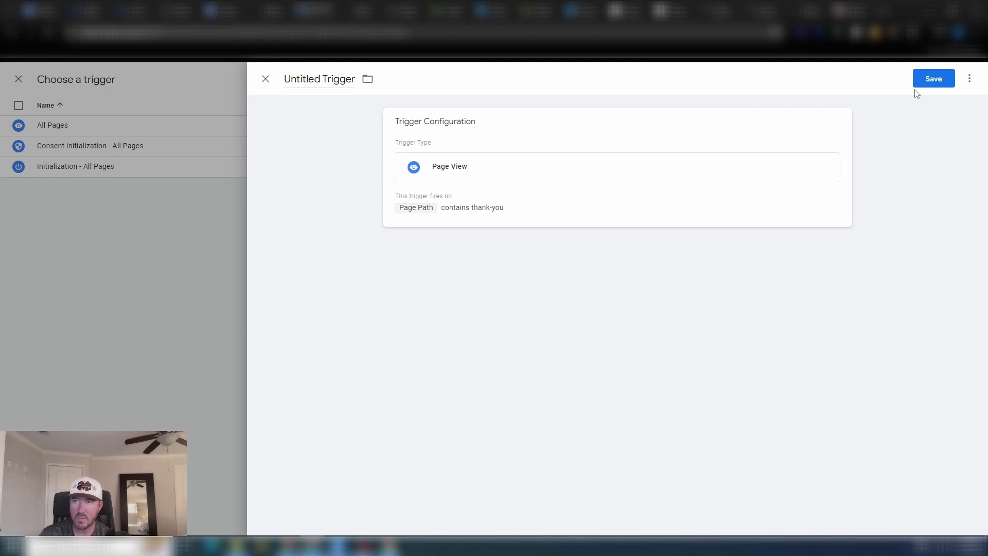
Step: Save the trigger under the name Lead Event
{"action": "left_click", "coordinate": [937, 78]}
{"action": "key", "text": "Tab"}
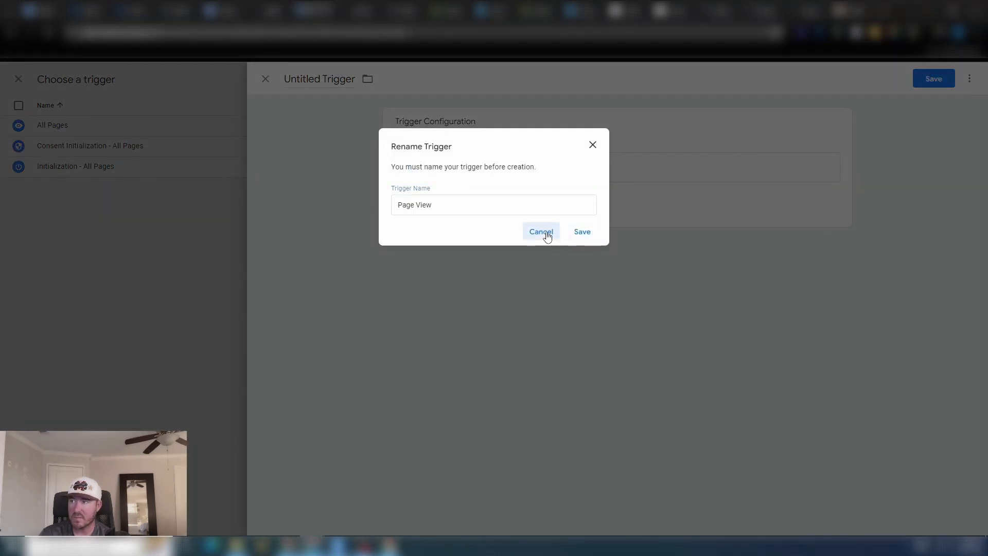
{"action": "key", "text": "shift+Tab"}
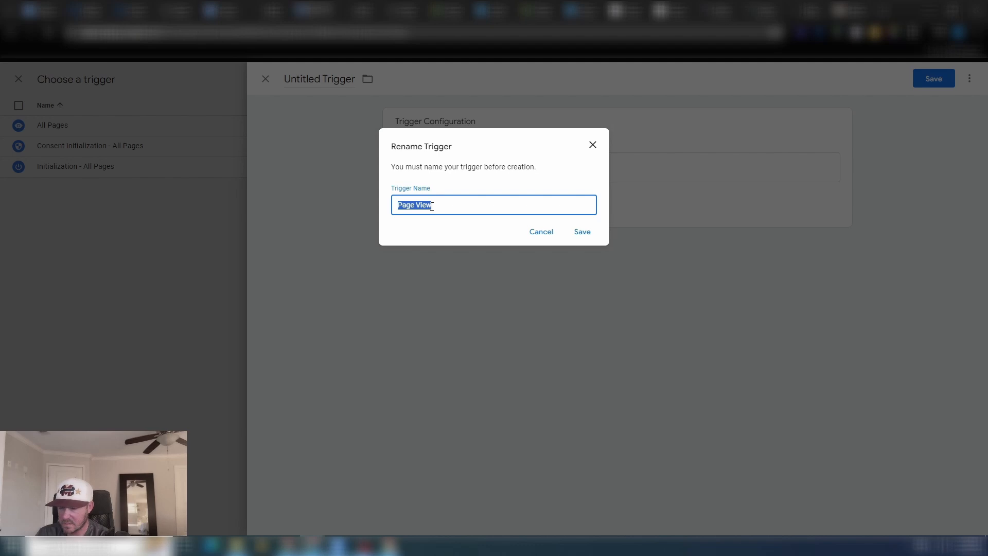
{"action": "type", "text": "Le"}
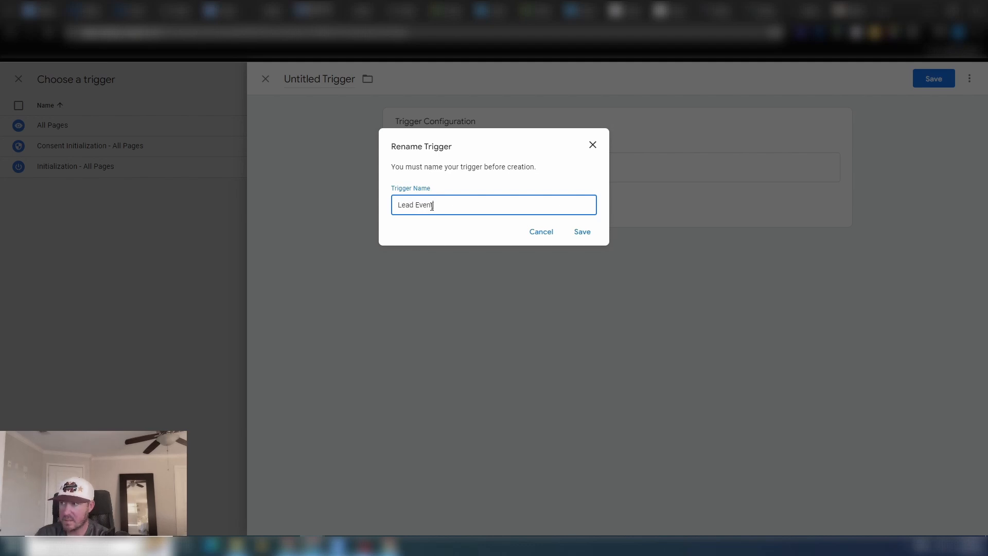
{"action": "type", "text": "ad Event"}
{"action": "left_click", "coordinate": [582, 232]}
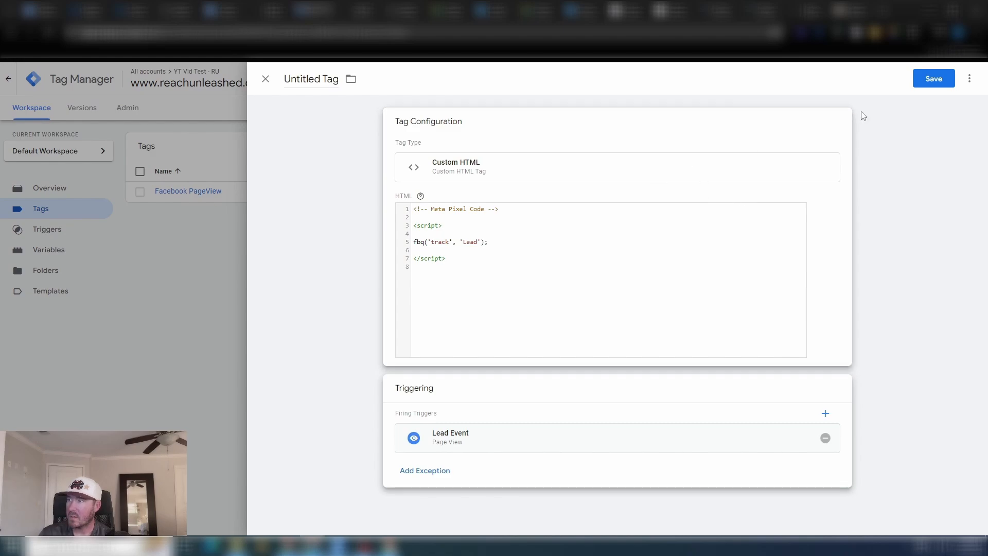
Step: Name the tag Facebook LeadEvent and save it
{"action": "left_click", "coordinate": [313, 79]}
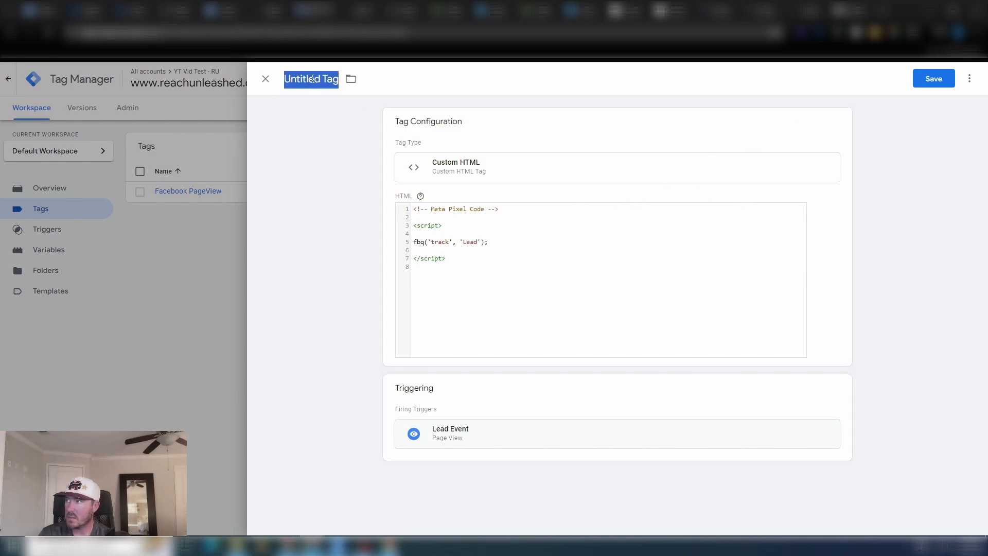
{"action": "type", "text": "Faceboo"}
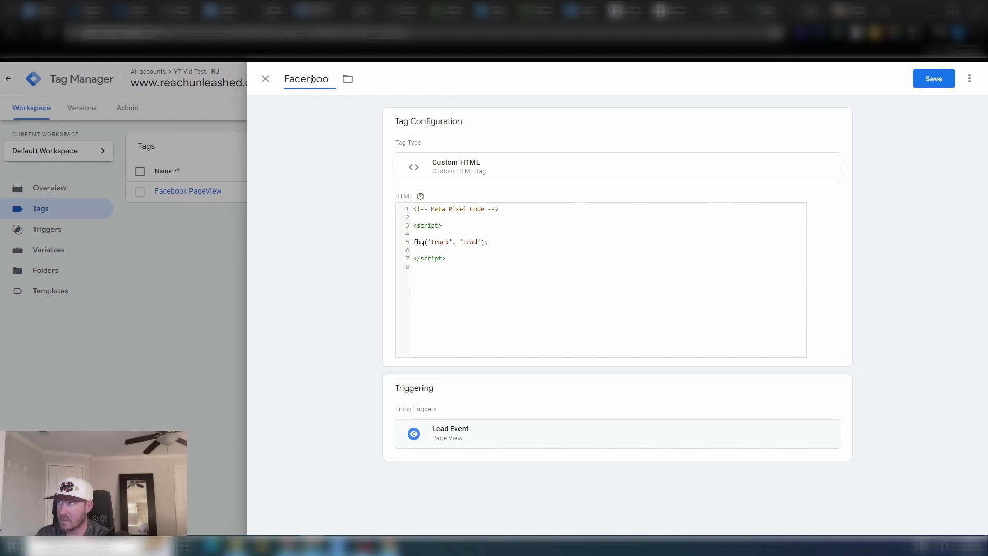
{"action": "type", "text": "book LeadEvent"}
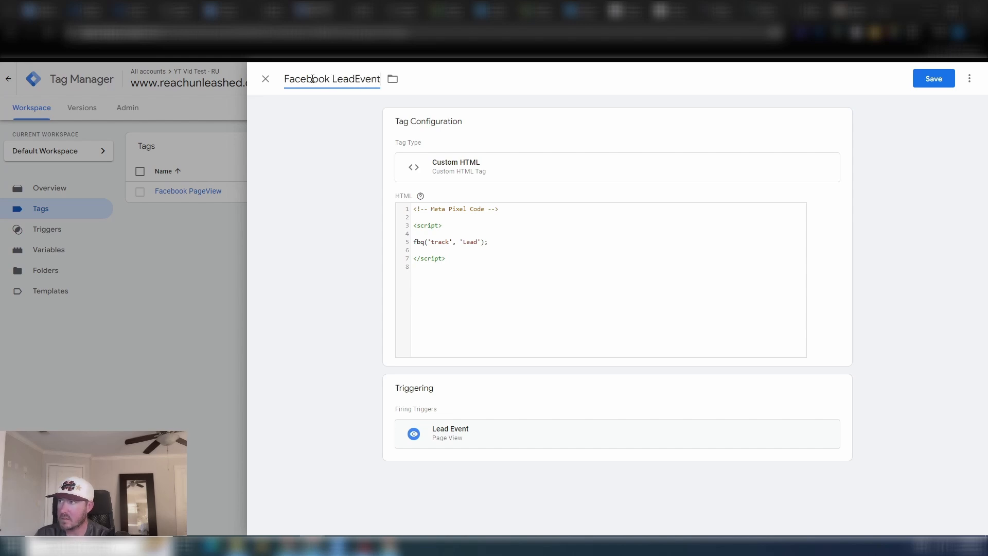
{"action": "left_click", "coordinate": [934, 81]}
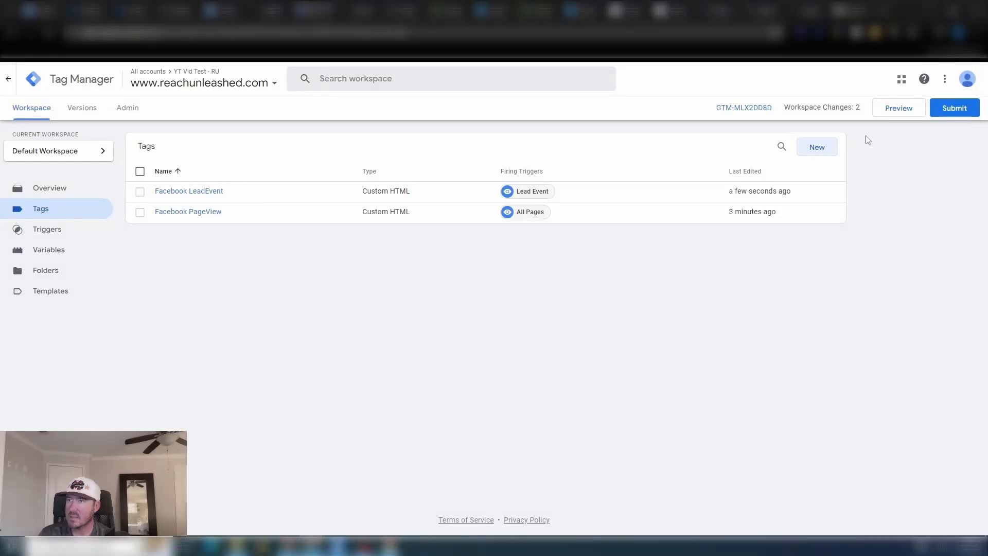
Step: Publish the workspace changes as a new live version without a name or description, and return to the tag list
{"action": "left_click", "coordinate": [950, 111]}
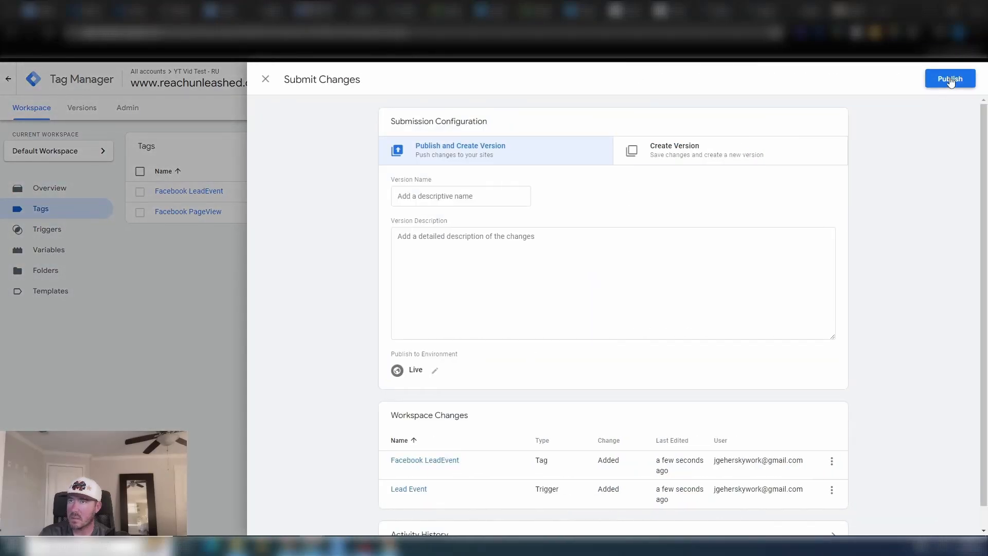
{"action": "left_click", "coordinate": [949, 79]}
{"action": "left_click", "coordinate": [624, 377]}
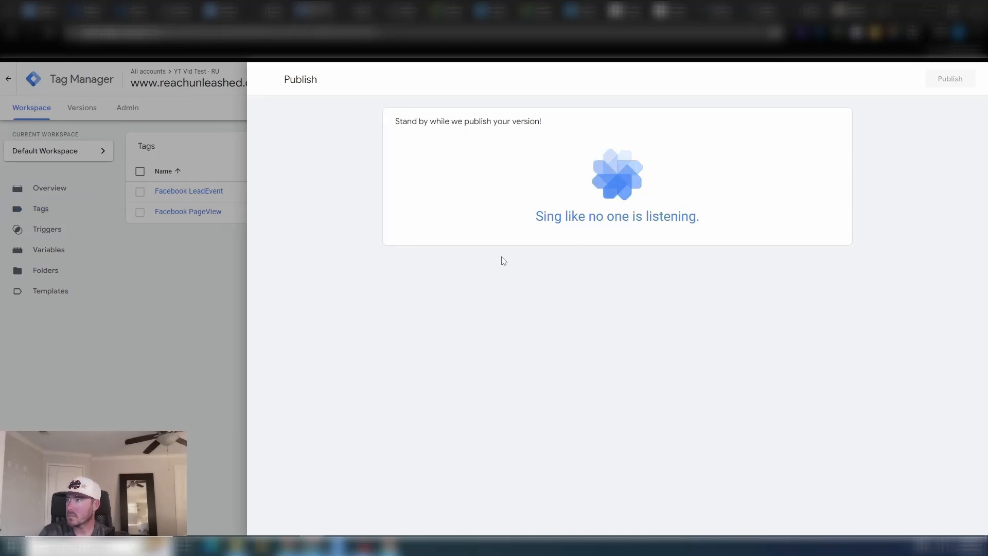
{"action": "left_click", "coordinate": [265, 79]}
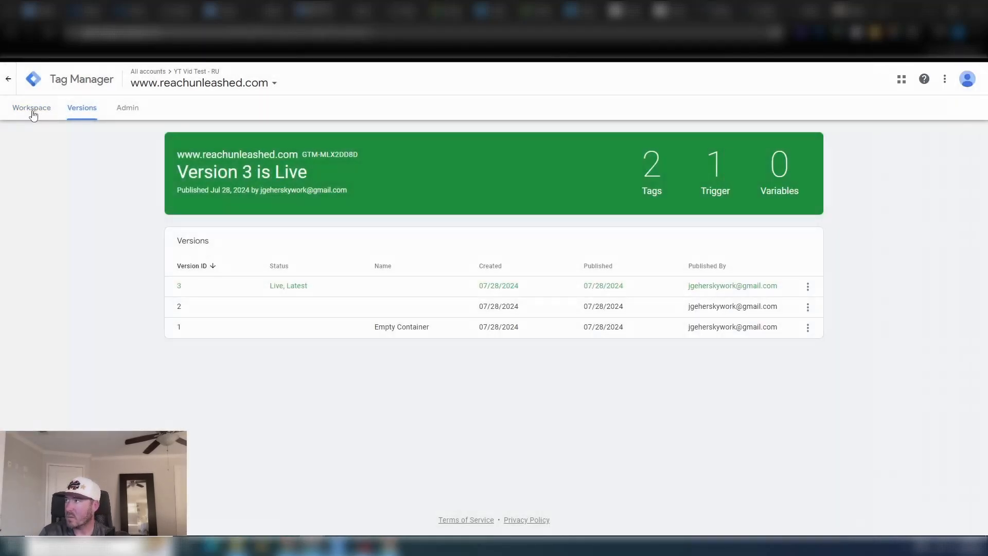
{"action": "left_click", "coordinate": [31, 107]}
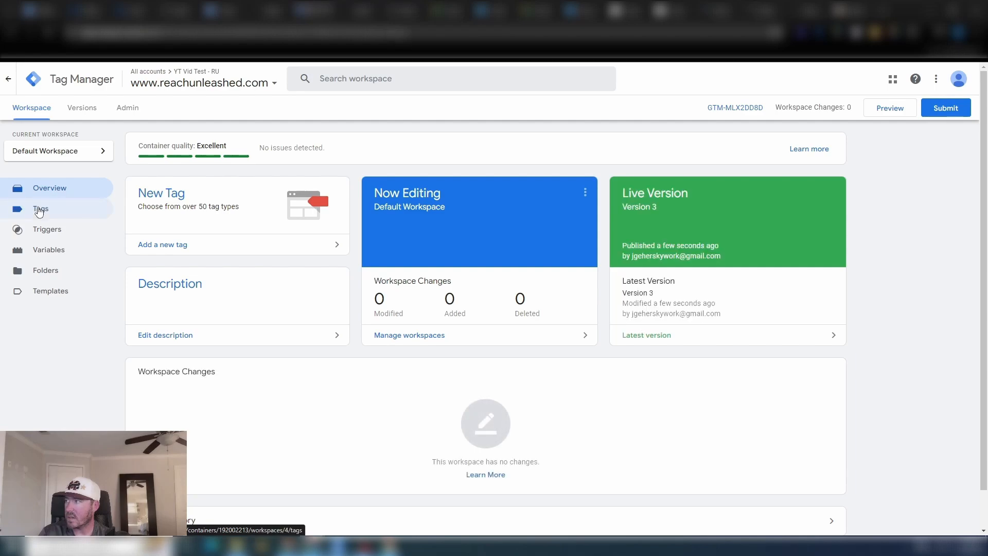
{"action": "left_click", "coordinate": [38, 209]}
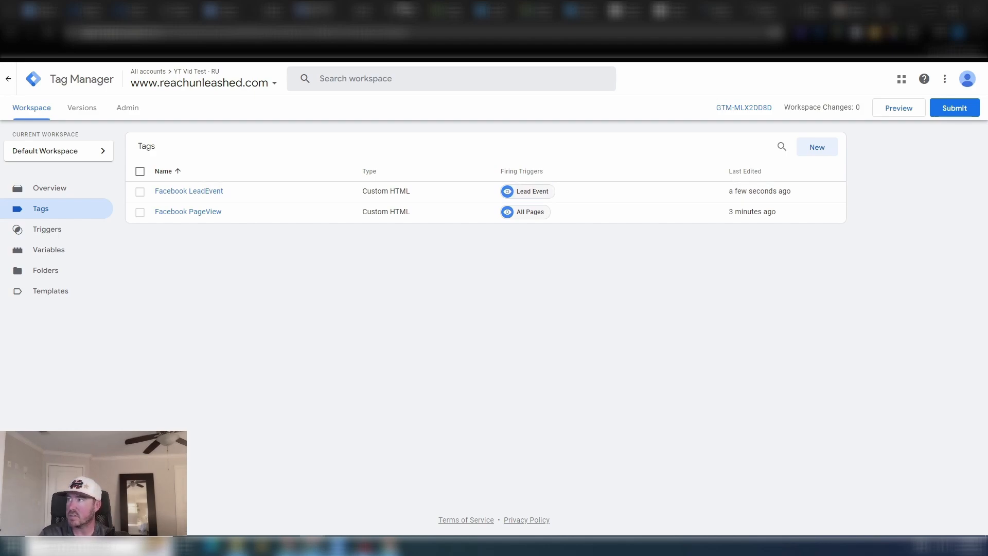
Step: Open the Reach Unleashed home page in a new tab, view its contact form and check the page's pixel events with the pixel helper extension
{"action": "left_click", "coordinate": [883, 11]}
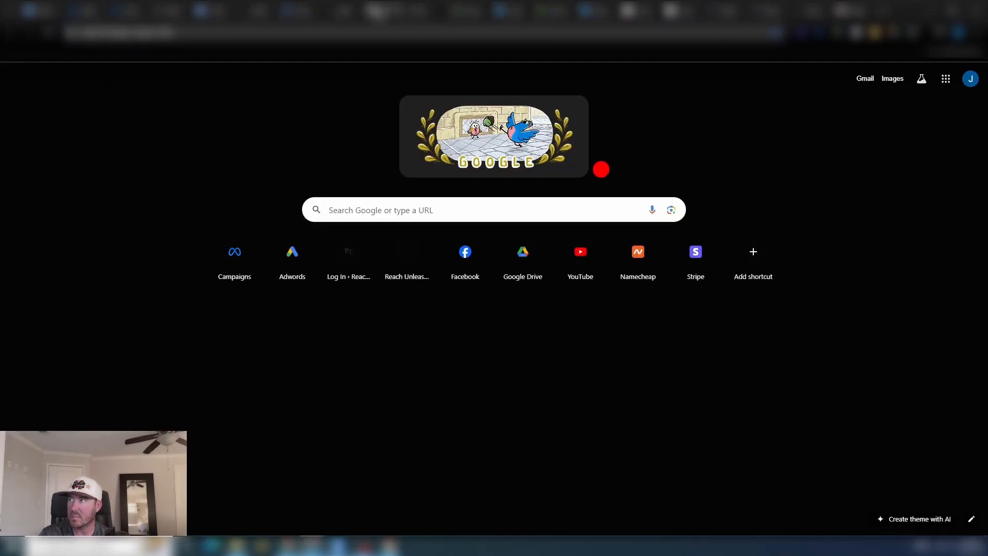
{"action": "type", "text": "reac"}
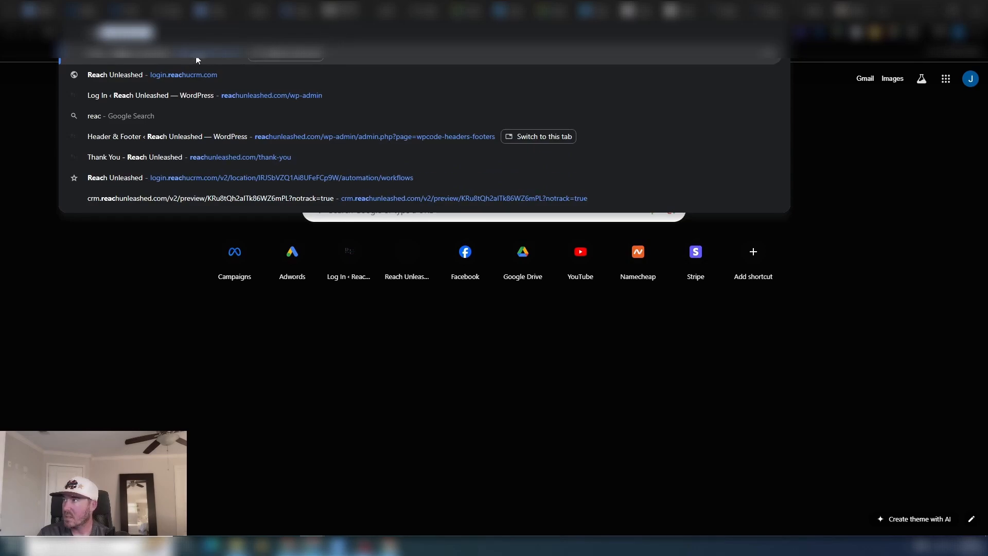
{"action": "left_click", "coordinate": [196, 58]}
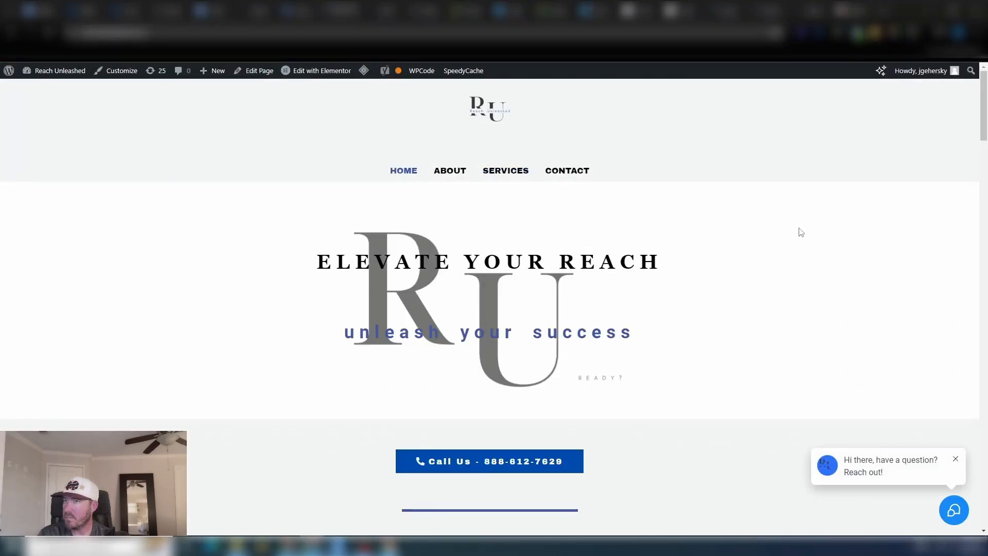
{"action": "scroll", "coordinate": [635, 293], "scroll_direction": "down", "scroll_amount": 15}
{"action": "scroll", "coordinate": [606, 318], "scroll_direction": "down", "scroll_amount": 12}
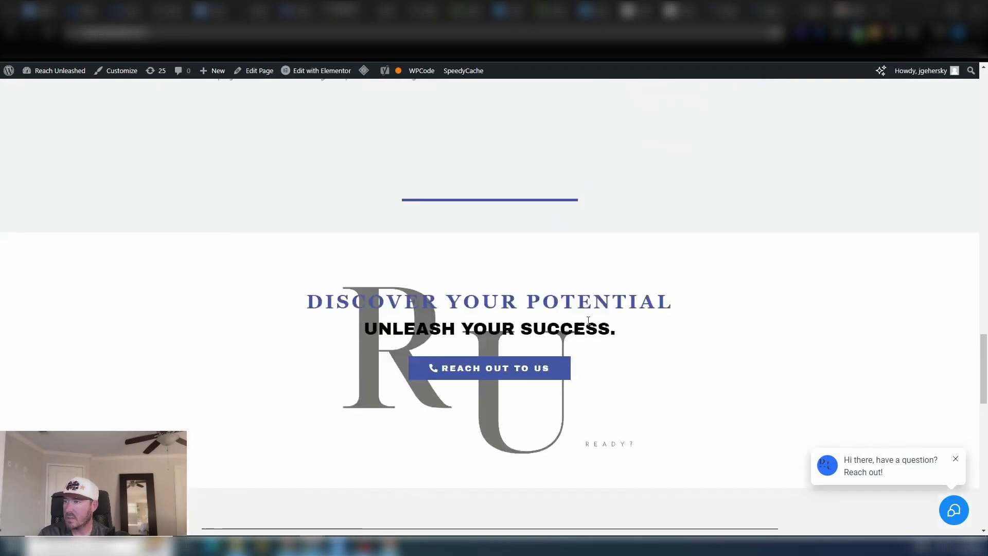
{"action": "scroll", "coordinate": [545, 304], "scroll_direction": "up", "scroll_amount": 3}
{"action": "left_click", "coordinate": [443, 267]}
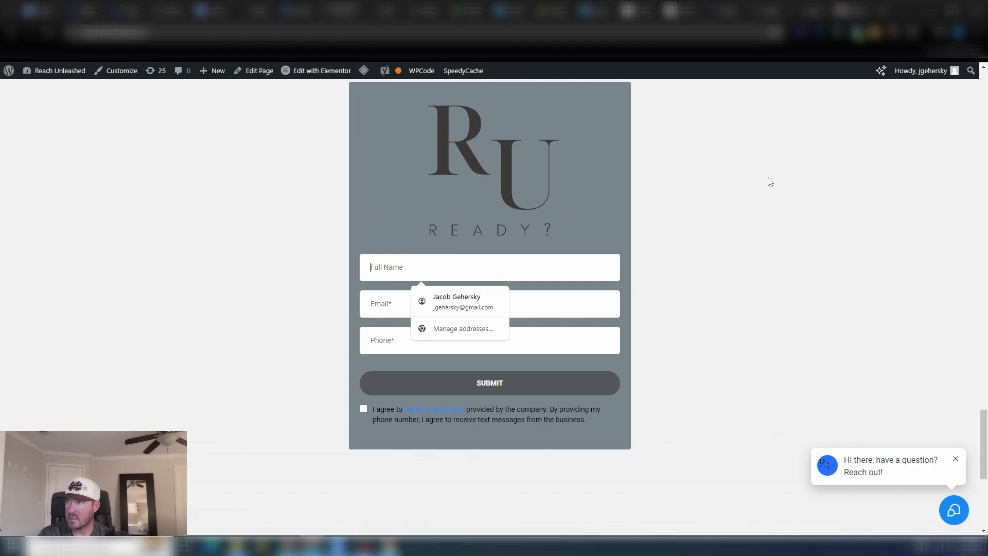
{"action": "left_click", "coordinate": [787, 183]}
{"action": "scroll", "coordinate": [774, 177], "scroll_direction": "up", "scroll_amount": 15}
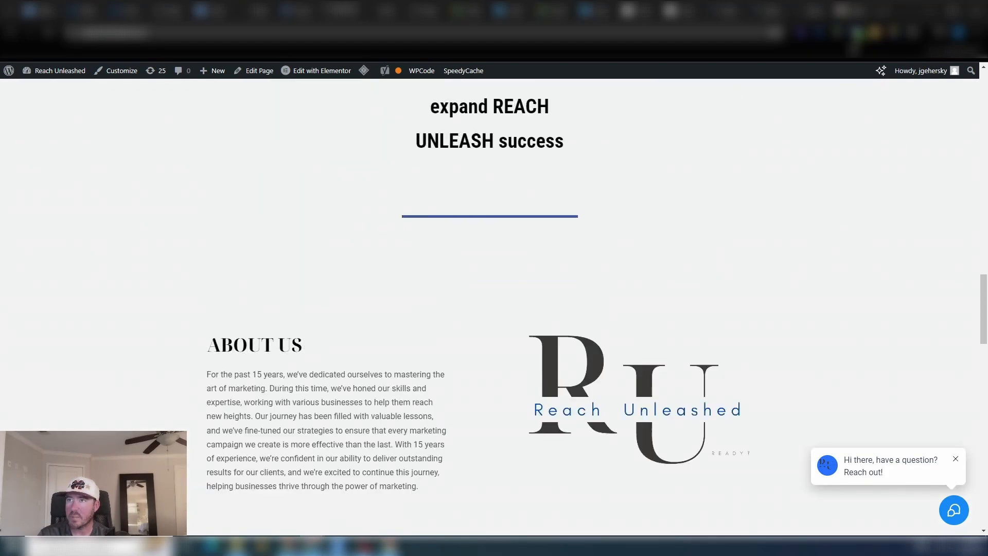
{"action": "left_click", "coordinate": [857, 34]}
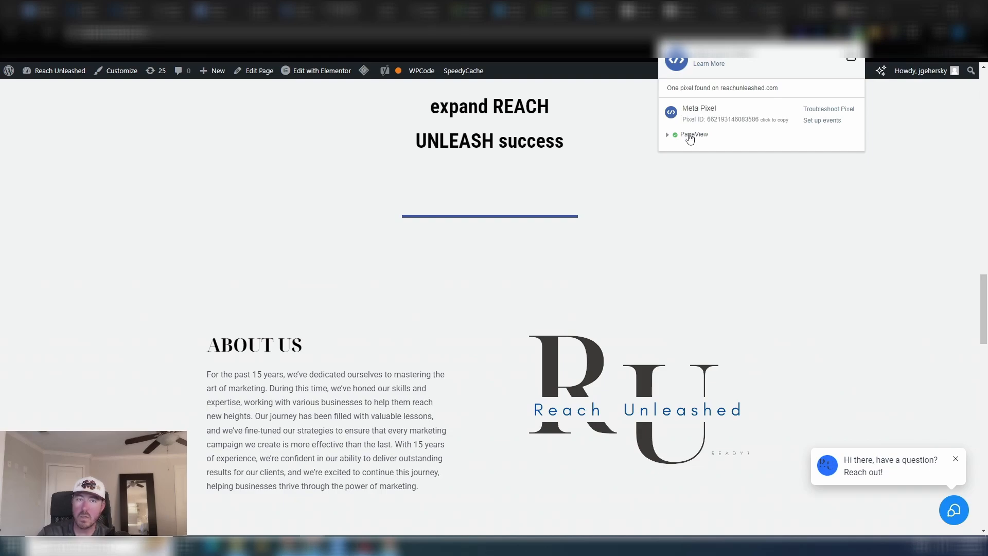
Step: Load the site's /thank-you page and check which Meta Pixel events fire there with the pixel helper extension
{"action": "left_click", "coordinate": [234, 33]}
{"action": "left_click", "coordinate": [236, 32]}
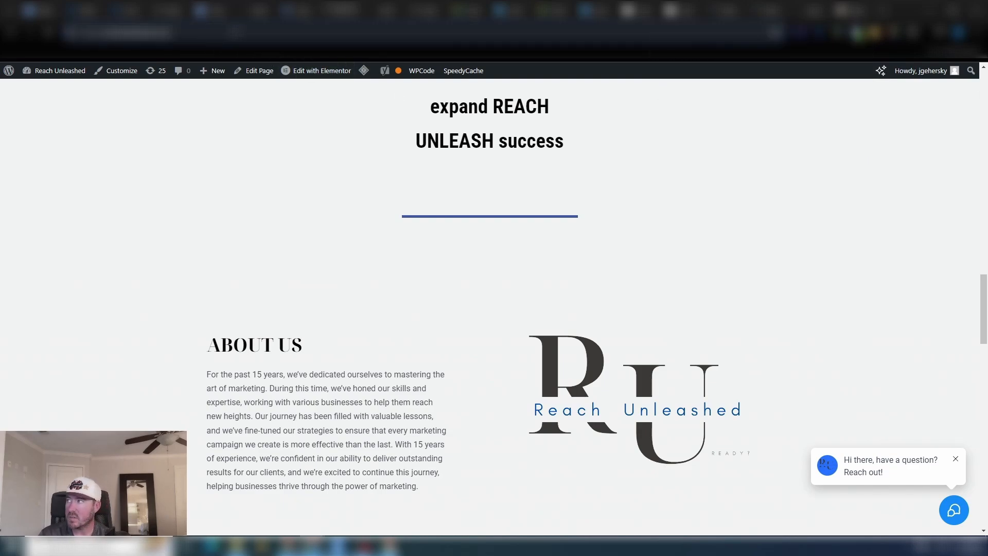
{"action": "type", "text": "/thank-yo"}
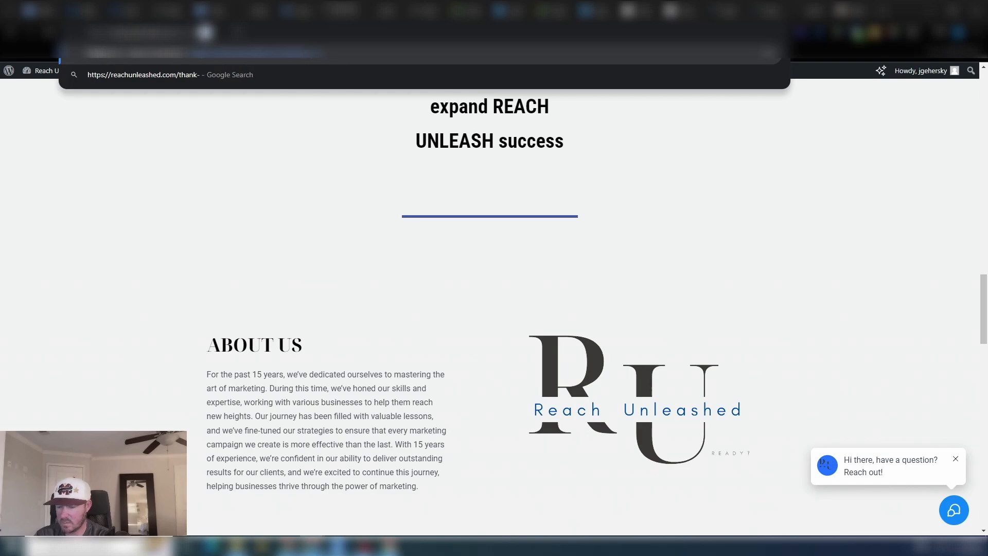
{"action": "type", "text": "u"}
{"action": "key", "text": "Return"}
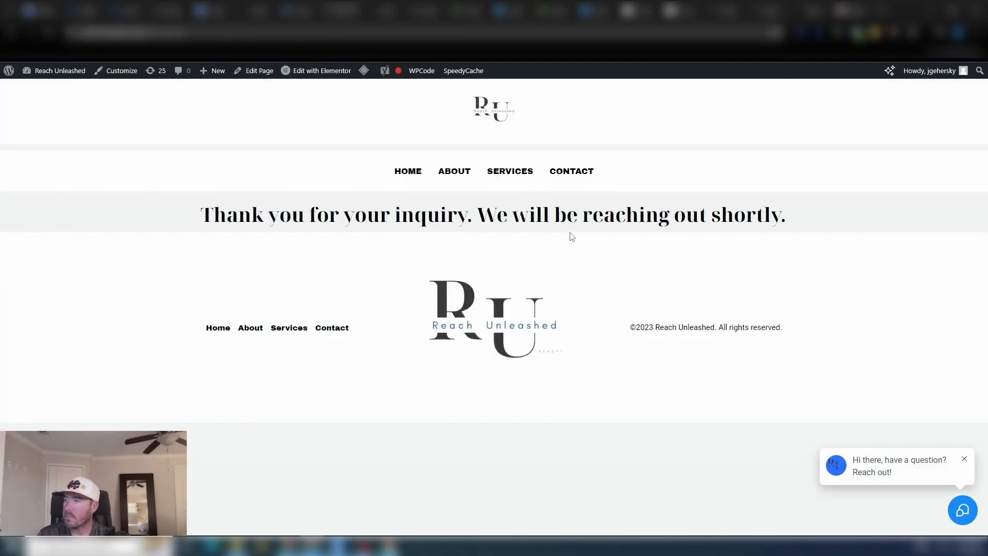
{"action": "left_click", "coordinate": [856, 32]}
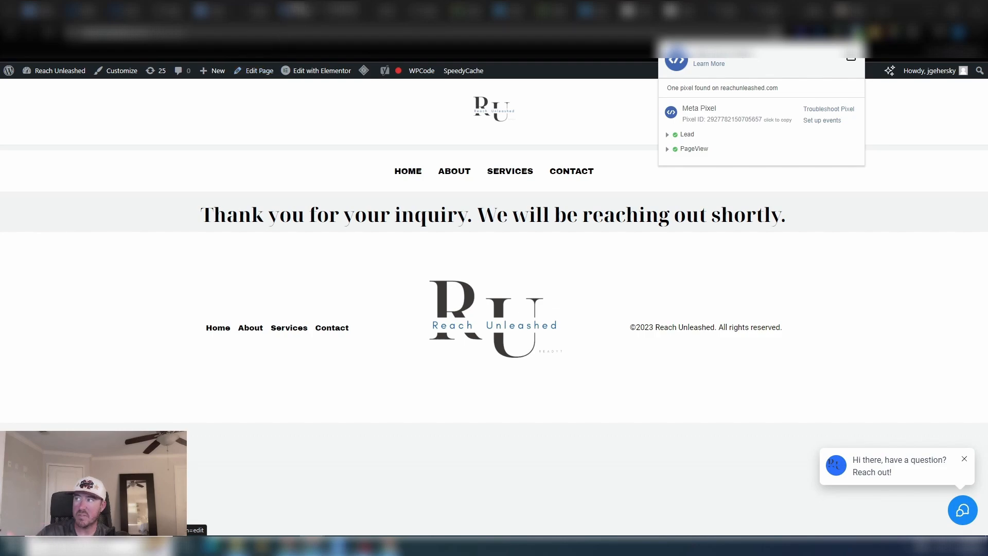
Step: Copy the complete Meta Pixel base code from the Facebook Pixel Info 2024 document and switch to the LP > Survey > Book > TY funnel
{"action": "left_click", "coordinate": [301, 10]}
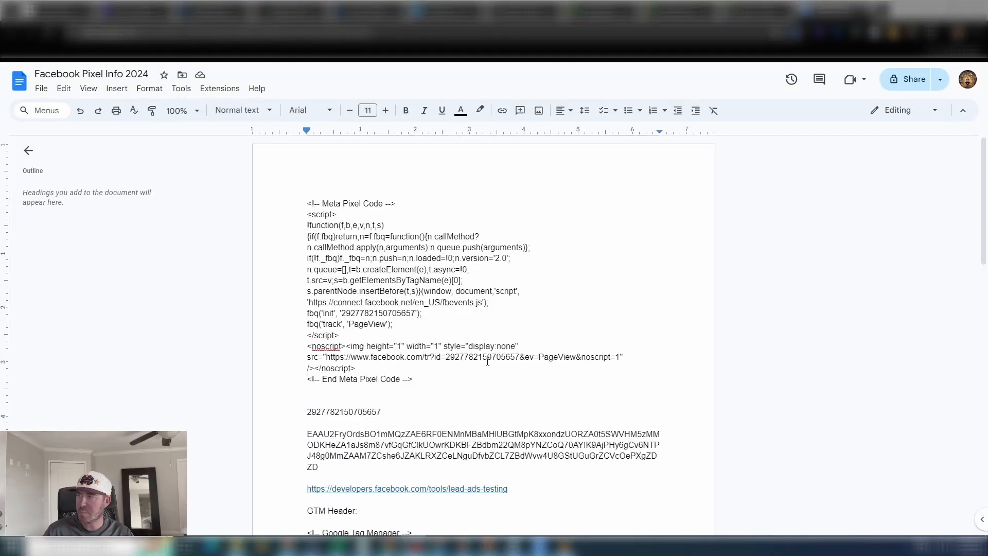
{"action": "left_click_drag", "start_coordinate": [423, 384], "coordinate": [292, 201]}
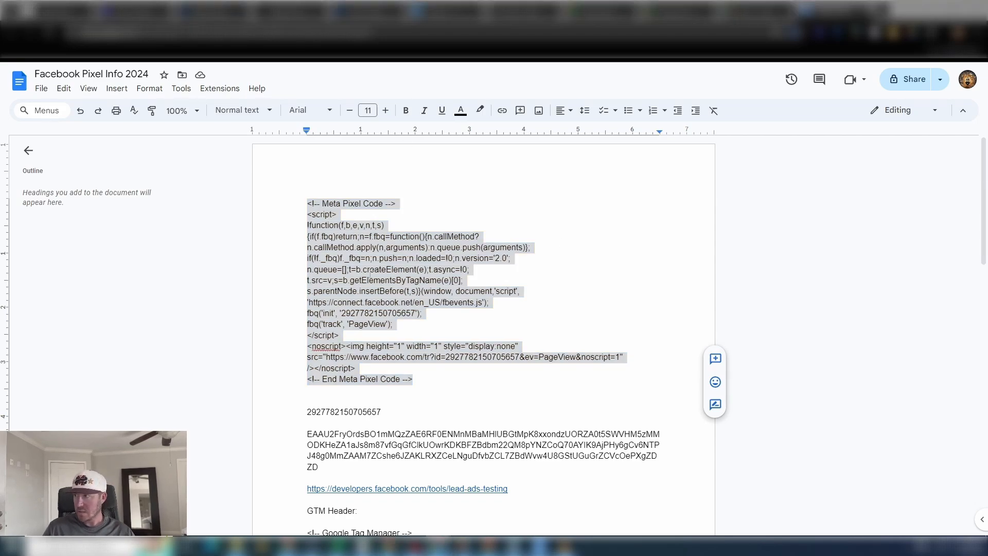
{"action": "left_click", "coordinate": [290, 11]}
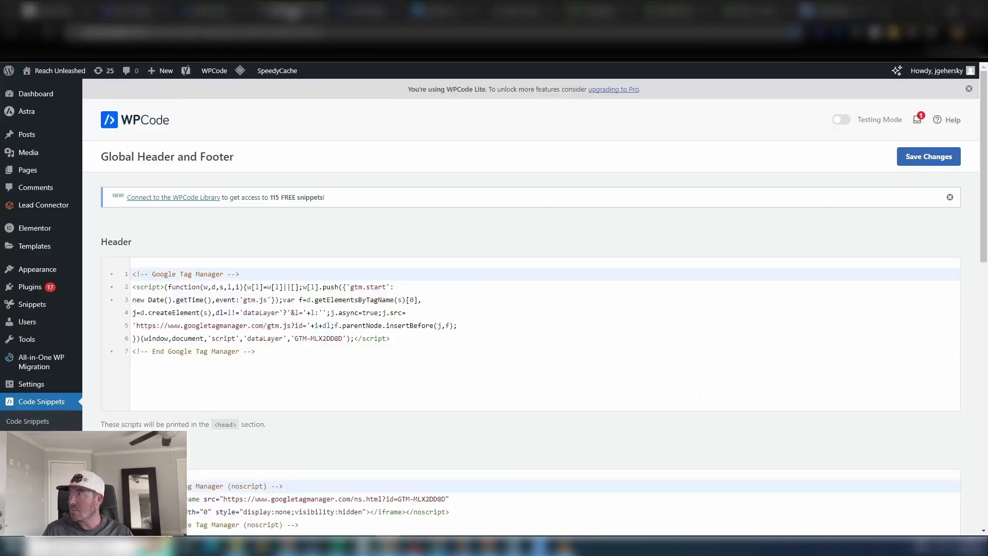
{"action": "left_click", "coordinate": [365, 13]}
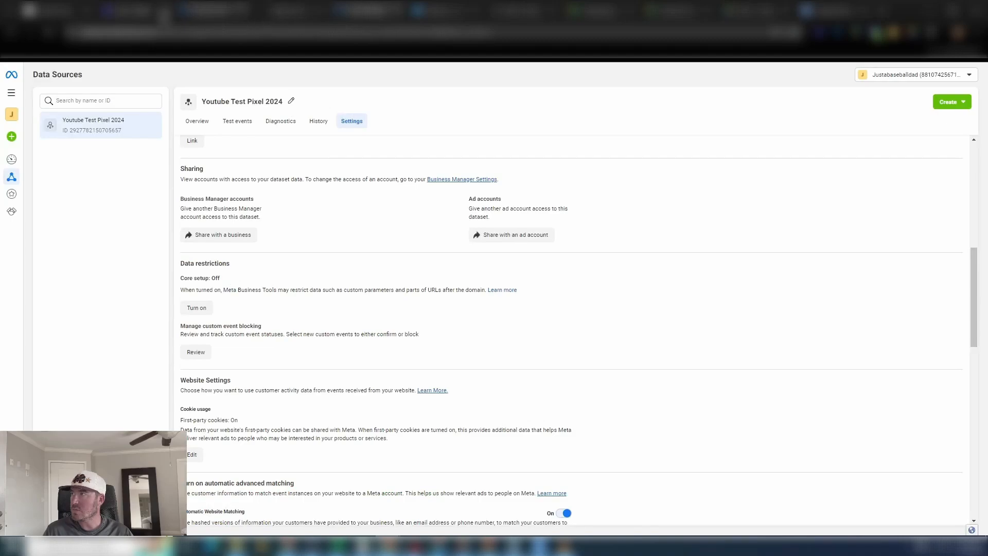
{"action": "left_click", "coordinate": [512, 14]}
Step: Look through the funnel's Landing Page, Survey Page, Booking Page and Thank you Page steps
{"action": "left_click", "coordinate": [341, 216]}
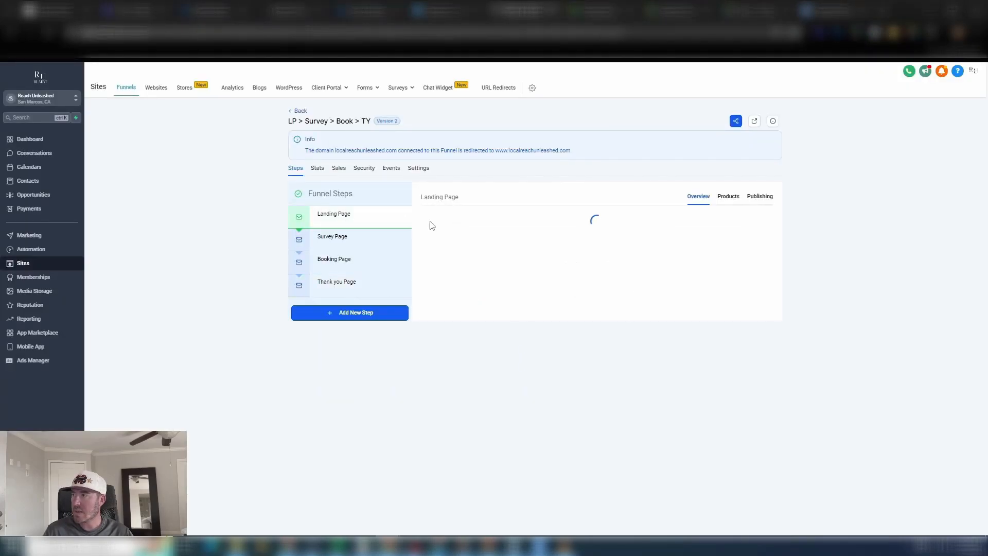
{"action": "left_click", "coordinate": [343, 242]}
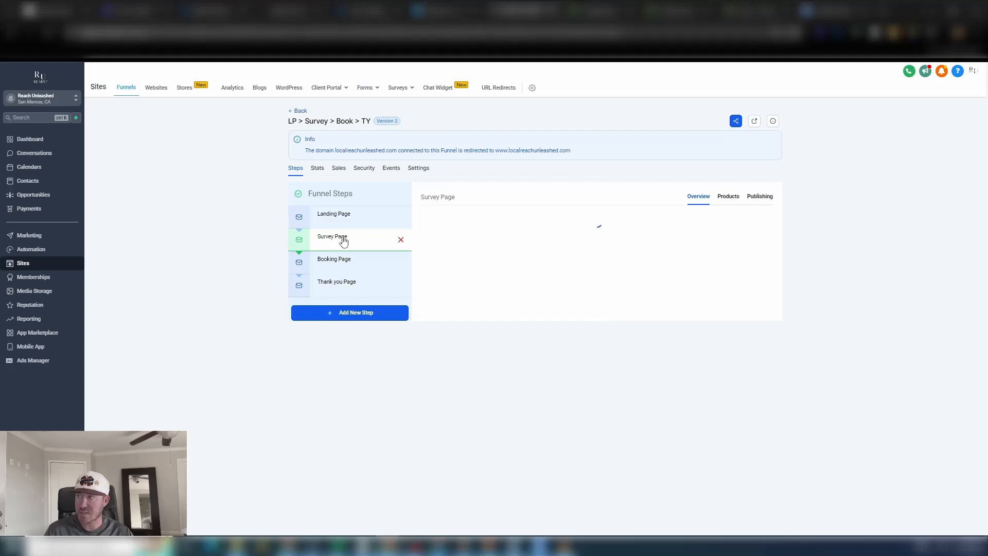
{"action": "left_click", "coordinate": [339, 264]}
{"action": "left_click", "coordinate": [359, 283]}
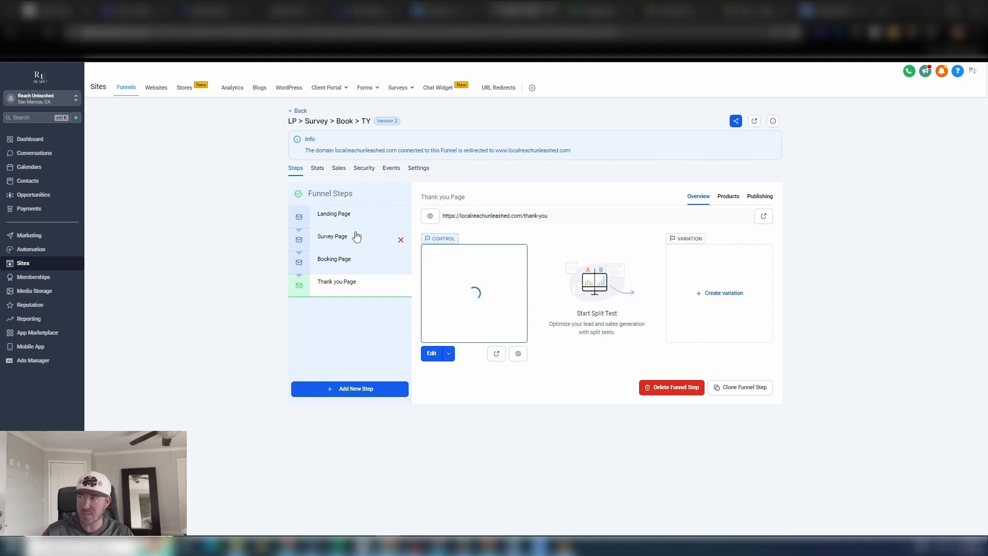
Step: Paste the Meta Pixel base code into the funnel-wide head tracking code and enlarge the field to show the whole script
{"action": "left_click", "coordinate": [419, 168]}
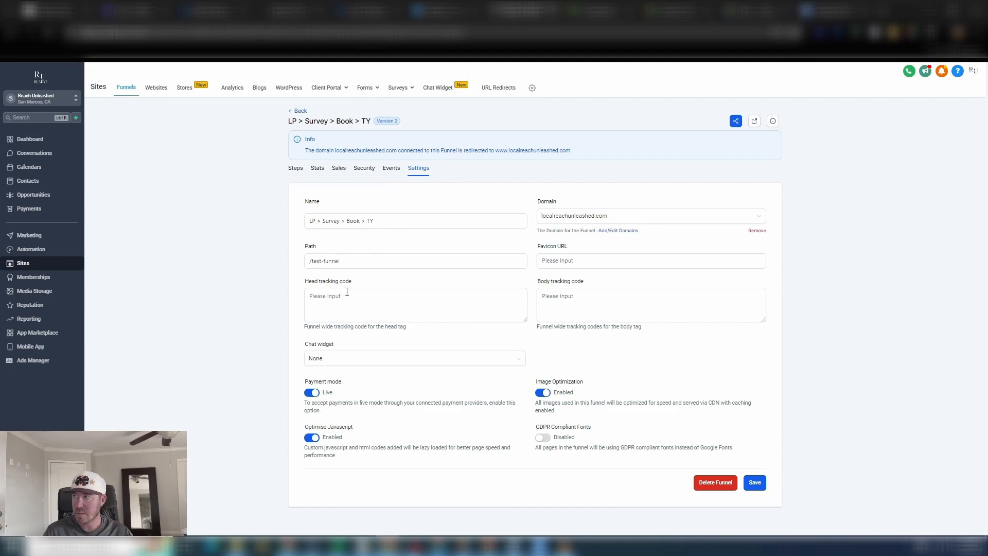
{"action": "left_click_drag", "start_coordinate": [306, 282], "coordinate": [371, 284]}
{"action": "left_click_drag", "start_coordinate": [539, 283], "coordinate": [592, 281]}
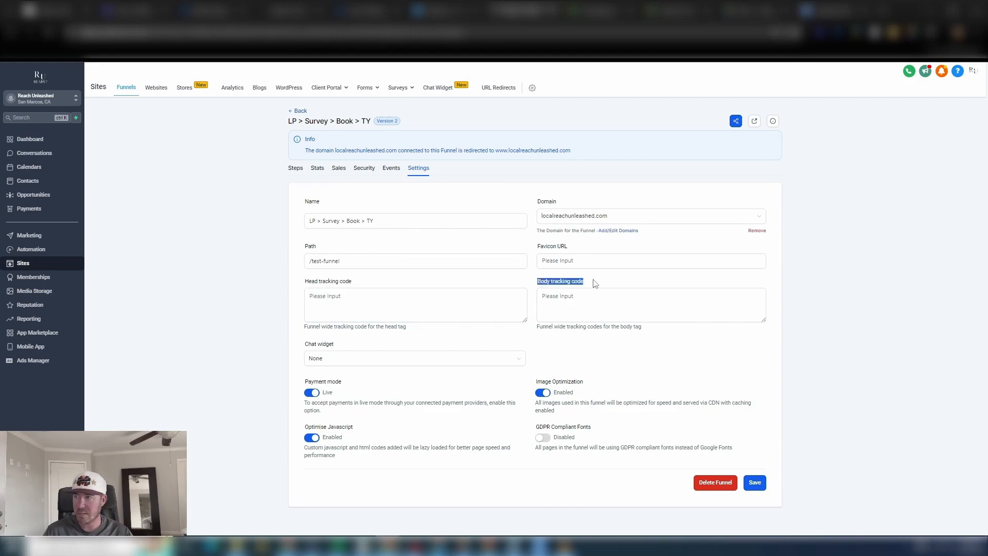
{"action": "left_click", "coordinate": [386, 301]}
{"action": "key", "text": "ctrl+v"}
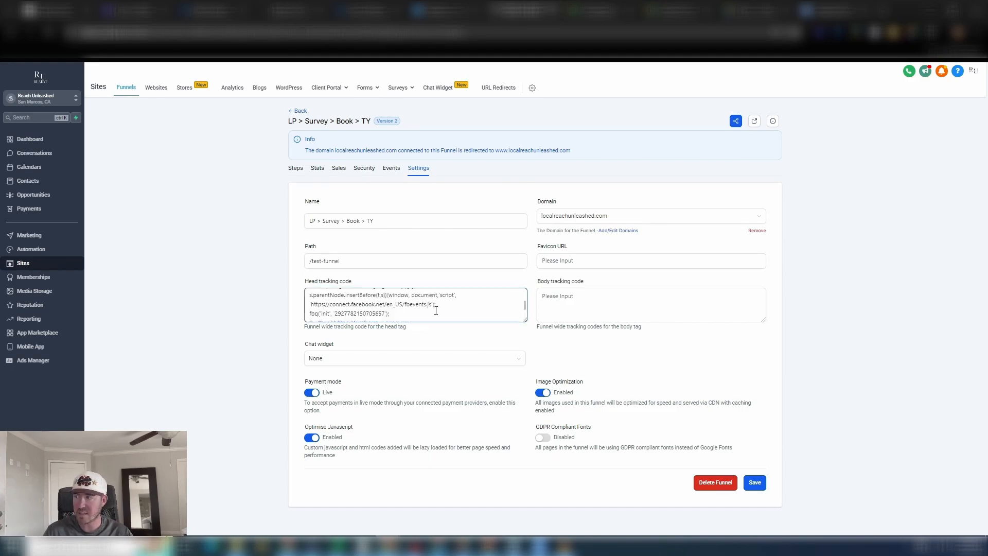
{"action": "scroll", "coordinate": [453, 305], "scroll_direction": "down", "scroll_amount": 3}
{"action": "scroll", "coordinate": [450, 305], "scroll_direction": "down", "scroll_amount": 2}
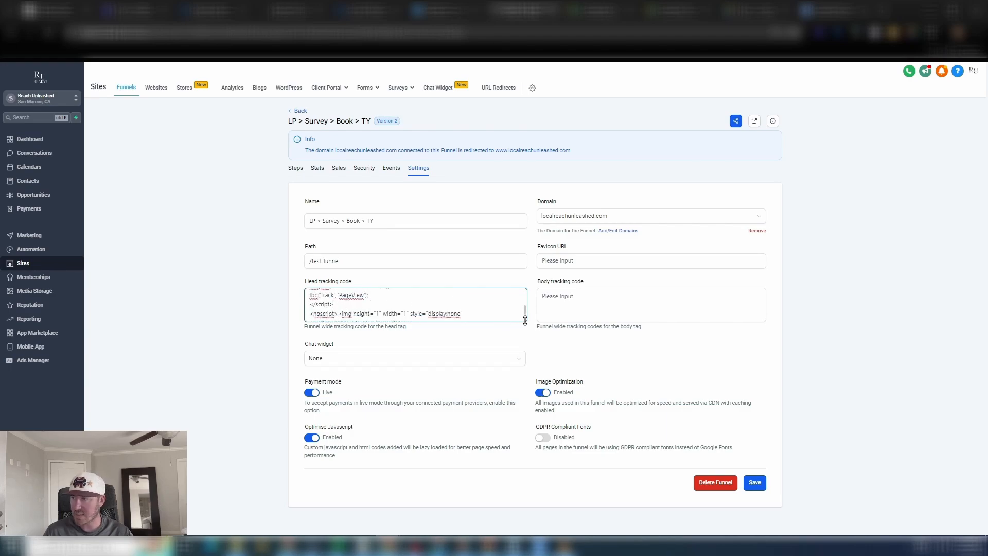
{"action": "left_click_drag", "start_coordinate": [525, 320], "coordinate": [507, 490]}
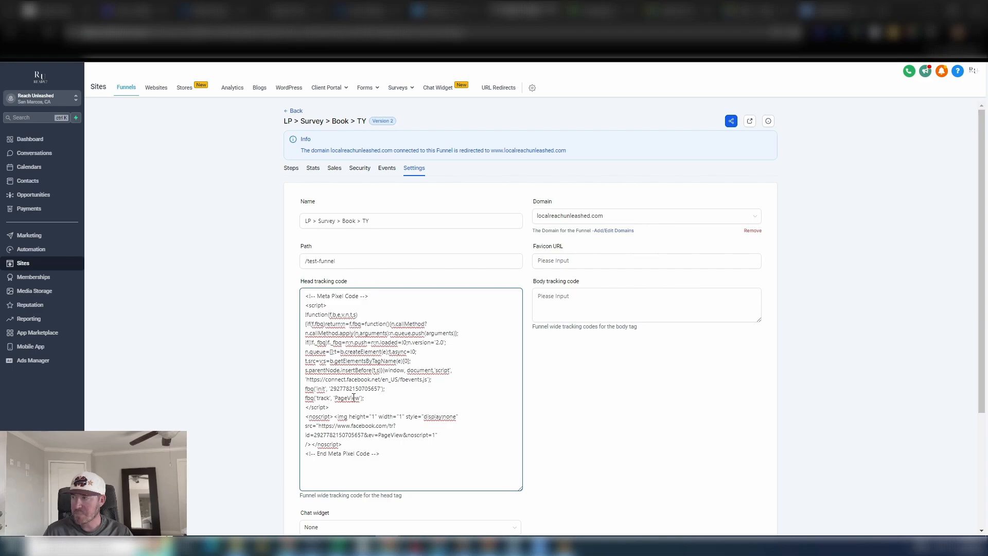
Step: Copy the fbq('track', 'PageView'); line from the head tracking code and save the funnel settings
{"action": "left_click_drag", "start_coordinate": [371, 398], "coordinate": [305, 399]}
{"action": "key", "text": "ctrl+c"}
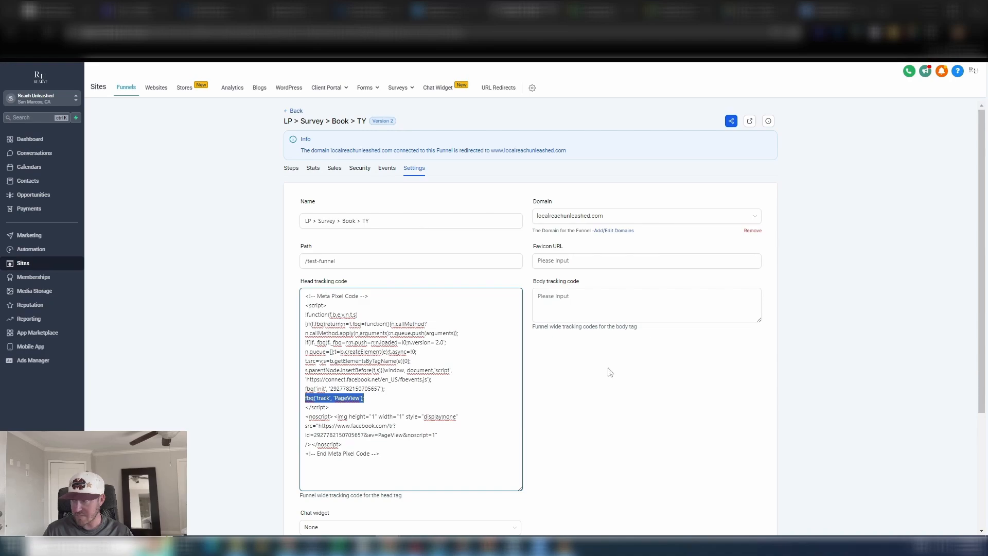
{"action": "scroll", "coordinate": [643, 381], "scroll_direction": "down", "scroll_amount": 4}
{"action": "left_click", "coordinate": [747, 489]}
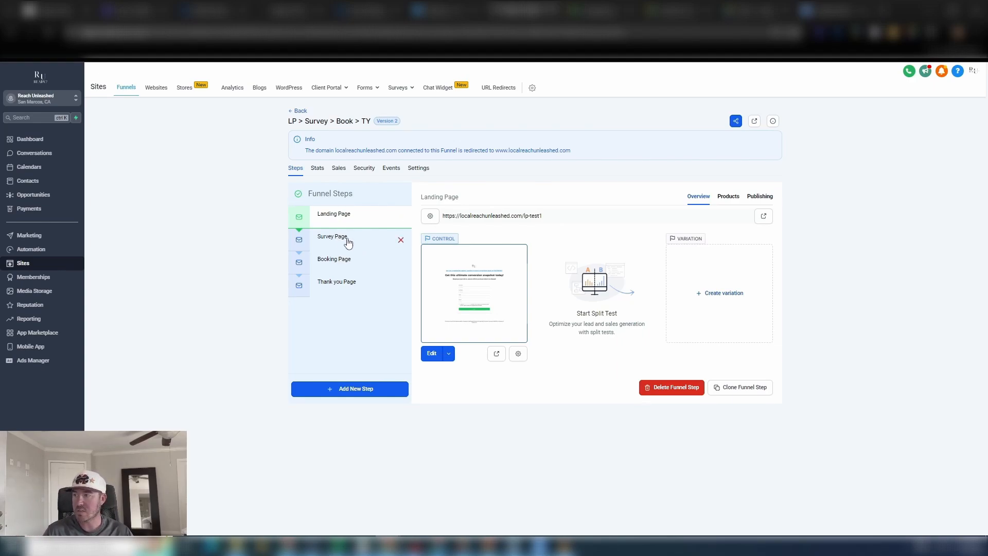
Step: Write a script containing fbq('track', 'Lead'); in the Survey Page's header tracking code
{"action": "left_click", "coordinate": [338, 240]}
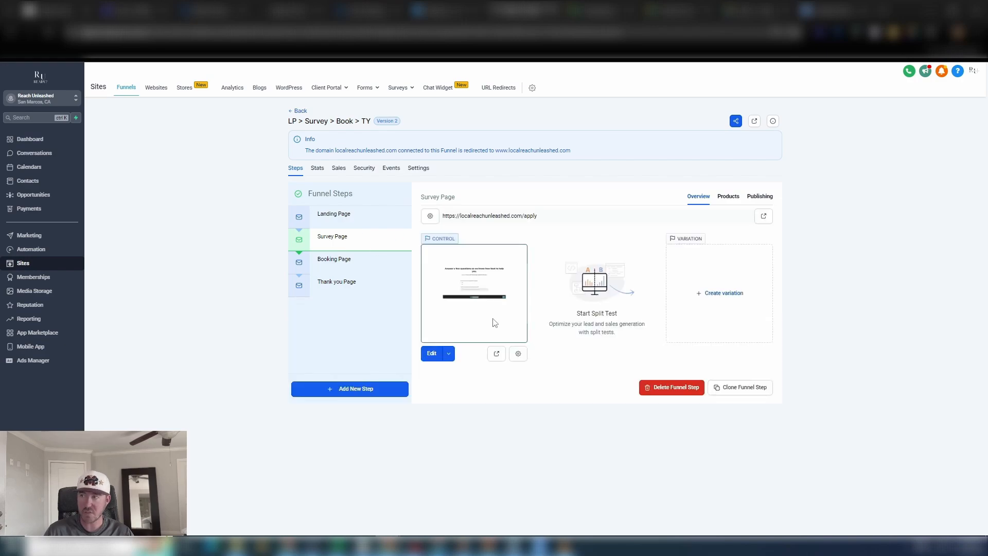
{"action": "left_click", "coordinate": [435, 355]}
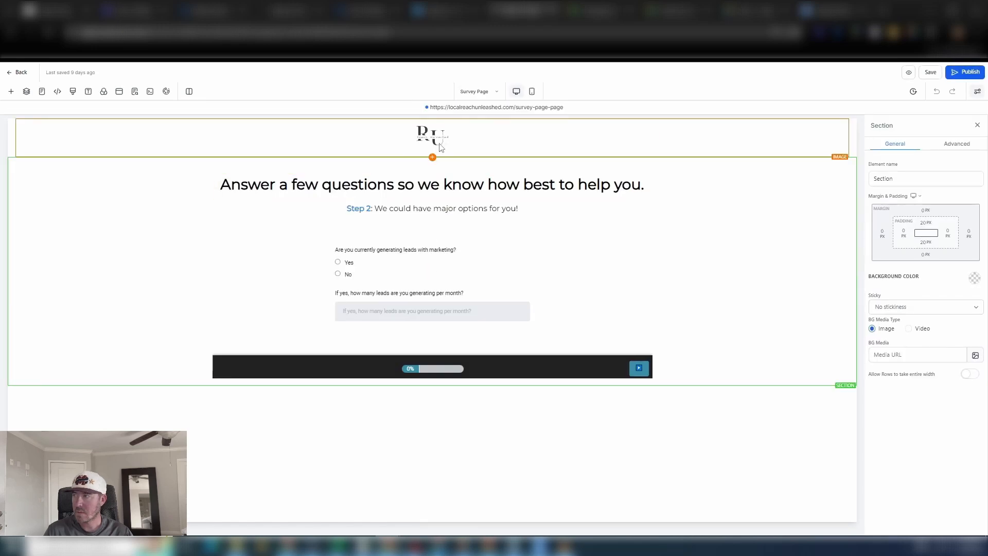
{"action": "left_click", "coordinate": [58, 91]}
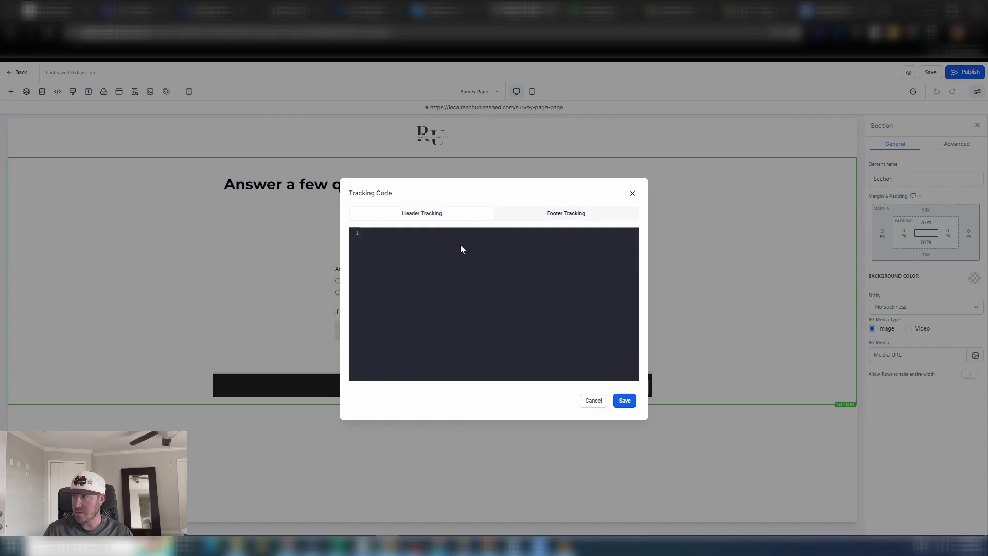
{"action": "type", "text": "<scri"}
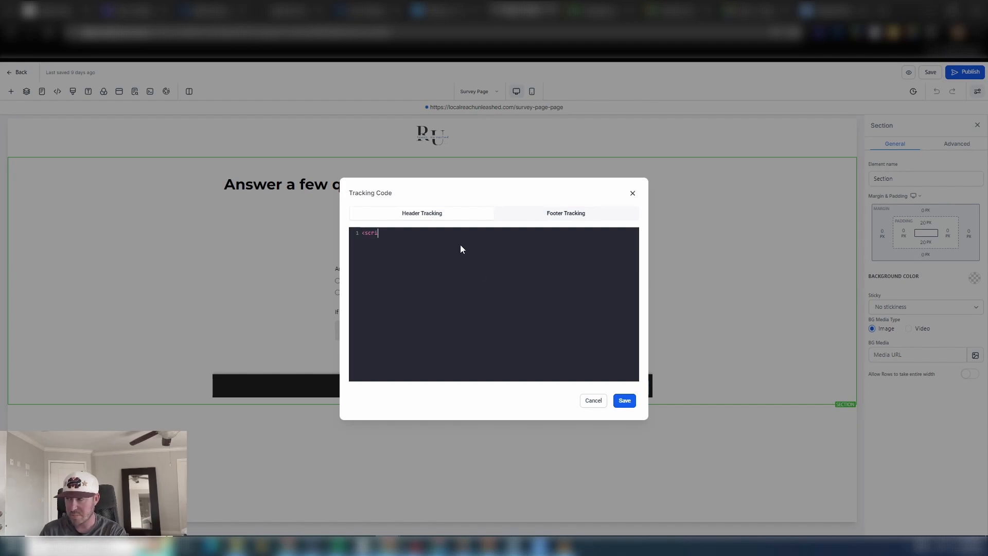
{"action": "type", "text": "pt>"}
{"action": "key", "text": "Return"}
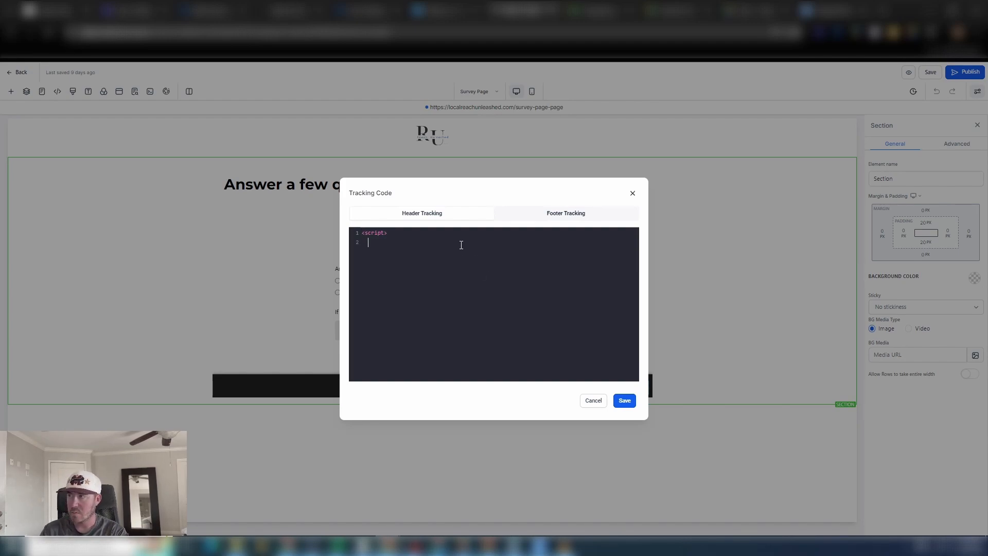
{"action": "key", "text": "ctrl+v"}
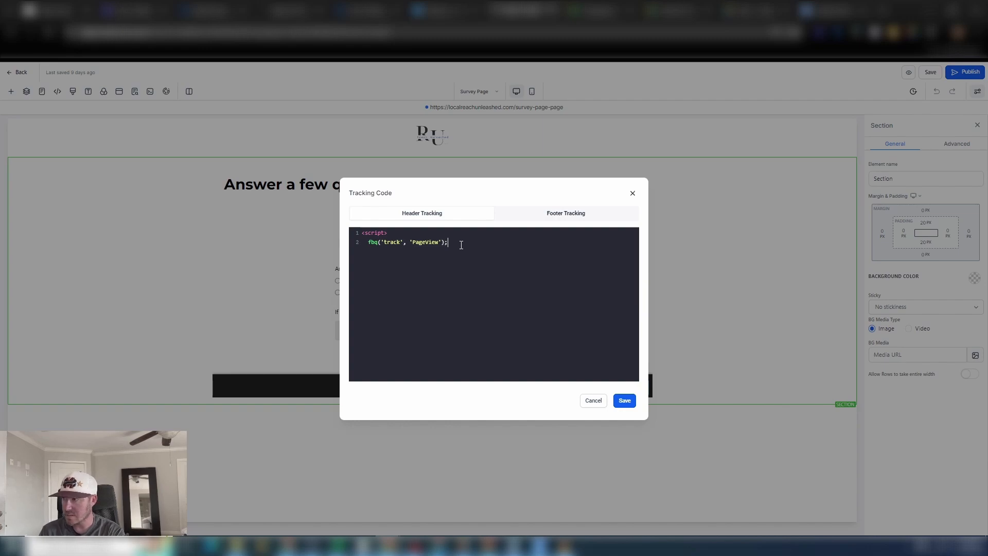
{"action": "left_click_drag", "start_coordinate": [439, 241], "coordinate": [414, 240]}
{"action": "type", "text": "Lead"}
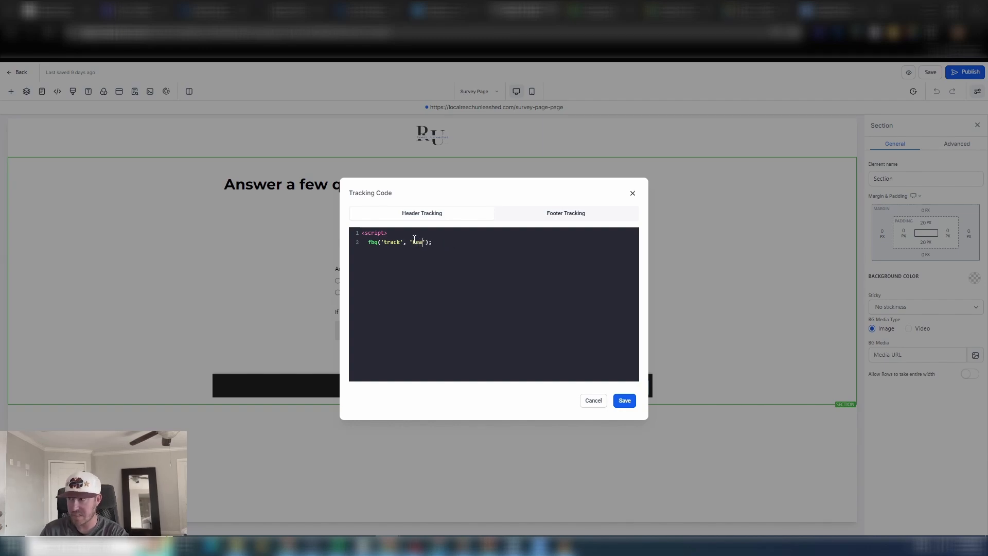
{"action": "left_click", "coordinate": [452, 243]}
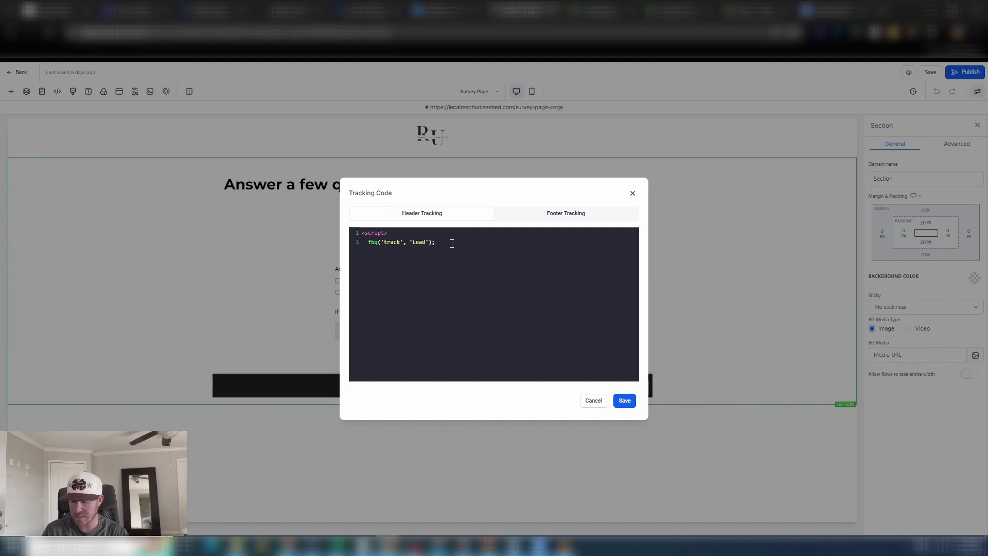
{"action": "key", "text": "Return"}
{"action": "type", "text": "<s"}
{"action": "type", "text": "script>"}
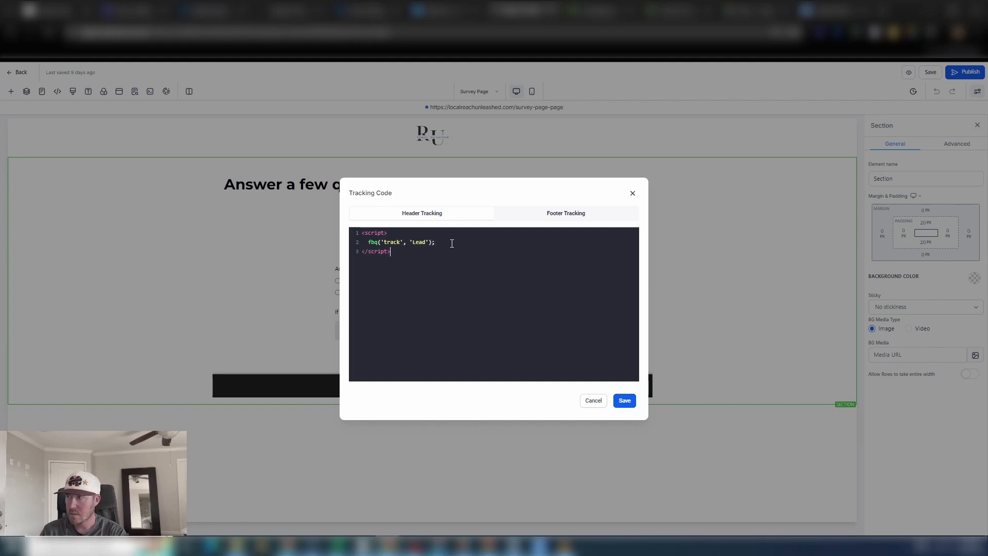
Step: Copy the whole Lead script, save the tracking code and the Survey Page, and return to the funnel steps
{"action": "left_click_drag", "start_coordinate": [415, 258], "coordinate": [353, 233]}
{"action": "key", "text": "ctrl+c"}
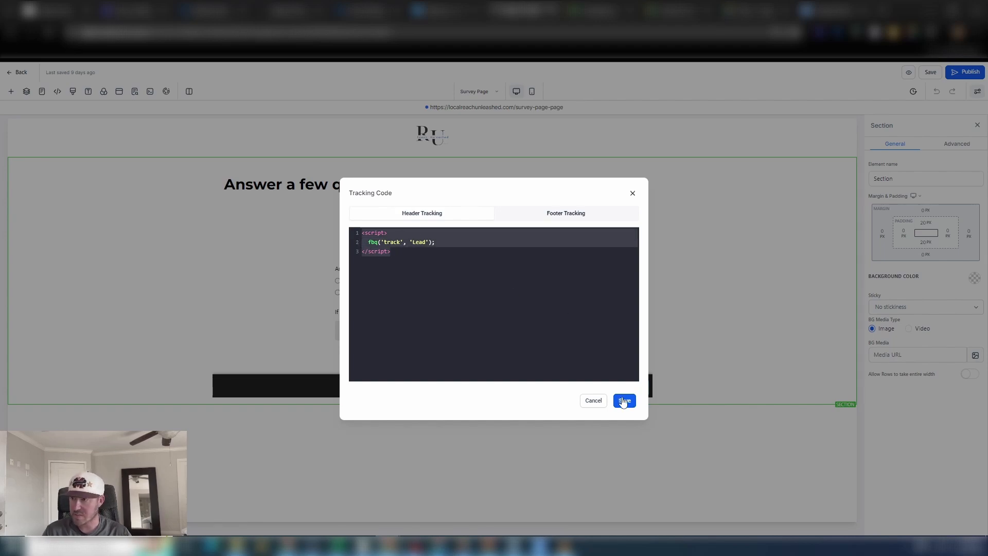
{"action": "left_click", "coordinate": [624, 401]}
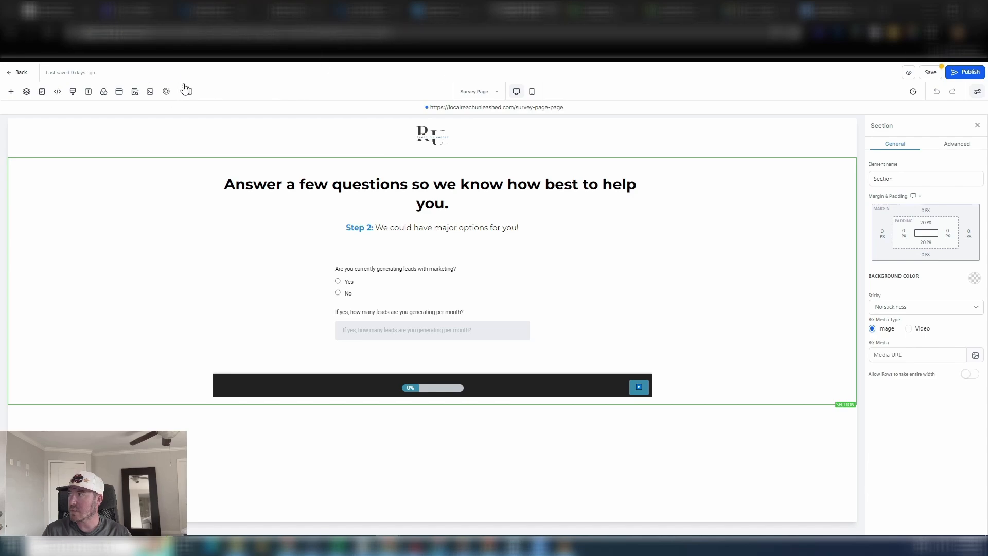
{"action": "left_click", "coordinate": [925, 72]}
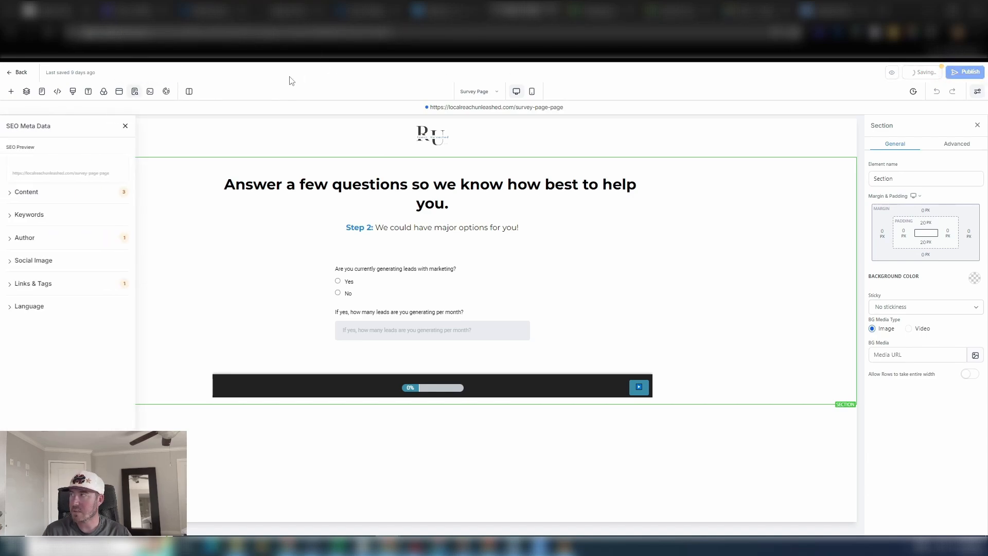
{"action": "left_click", "coordinate": [21, 73]}
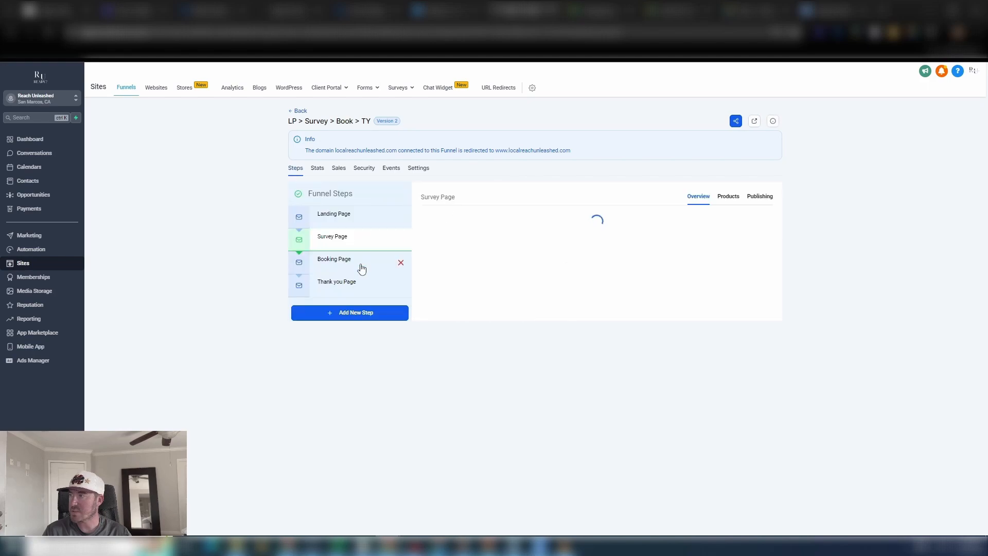
Step: Paste the script into the Booking Page's header tracking code with the event set to 'Submit Application', and save the page
{"action": "left_click", "coordinate": [336, 264]}
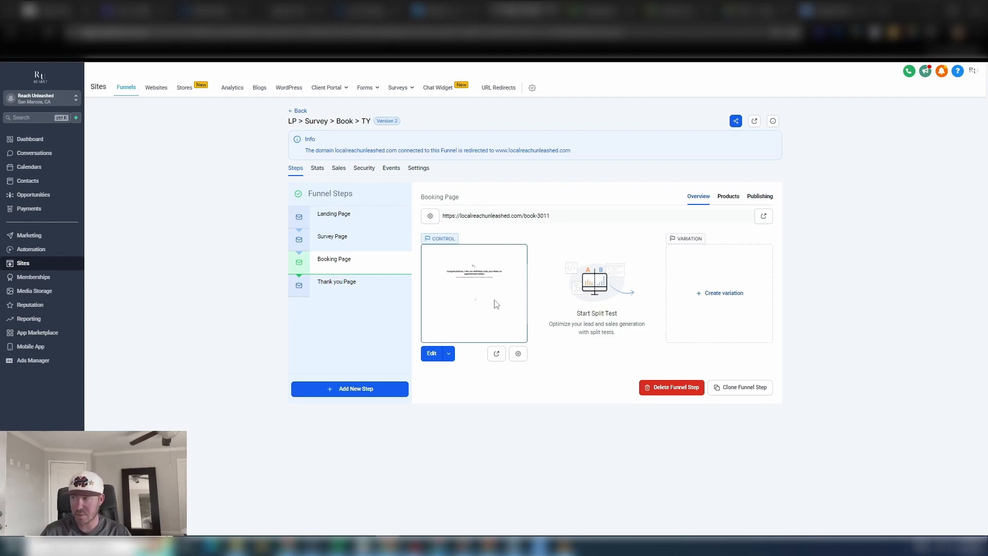
{"action": "left_click", "coordinate": [432, 354]}
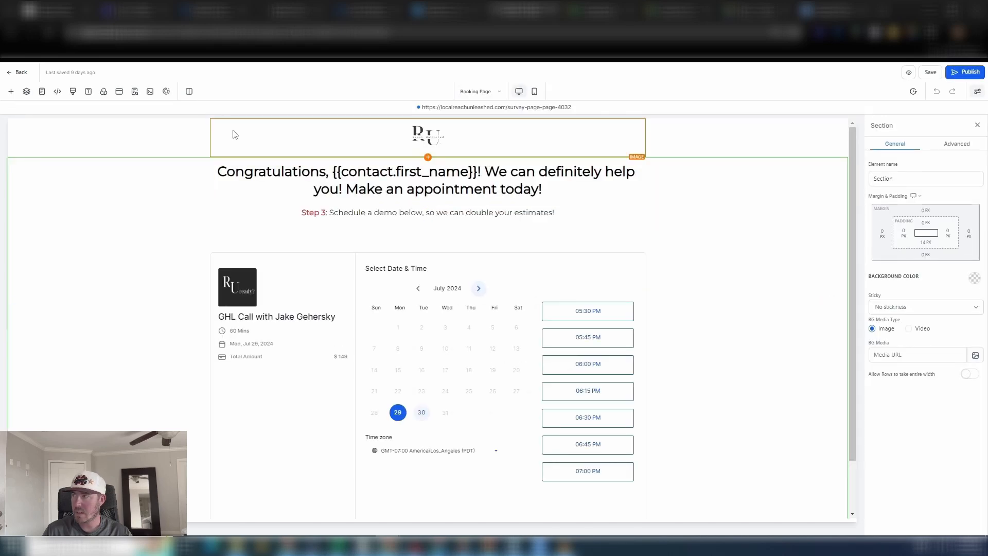
{"action": "left_click", "coordinate": [57, 91]}
{"action": "key", "text": "ctrl+v"}
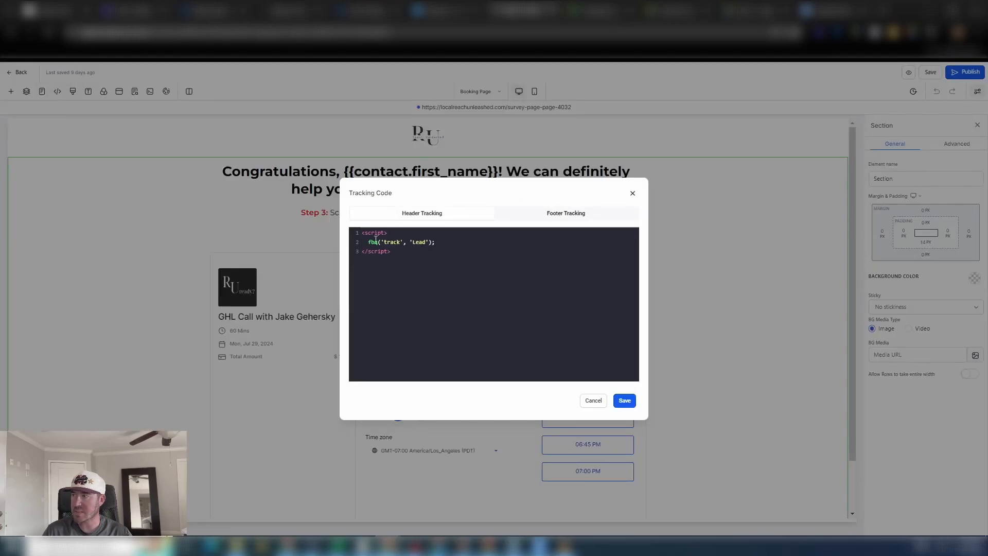
{"action": "double_click", "coordinate": [419, 242]}
{"action": "type", "text": "Submit Applica"}
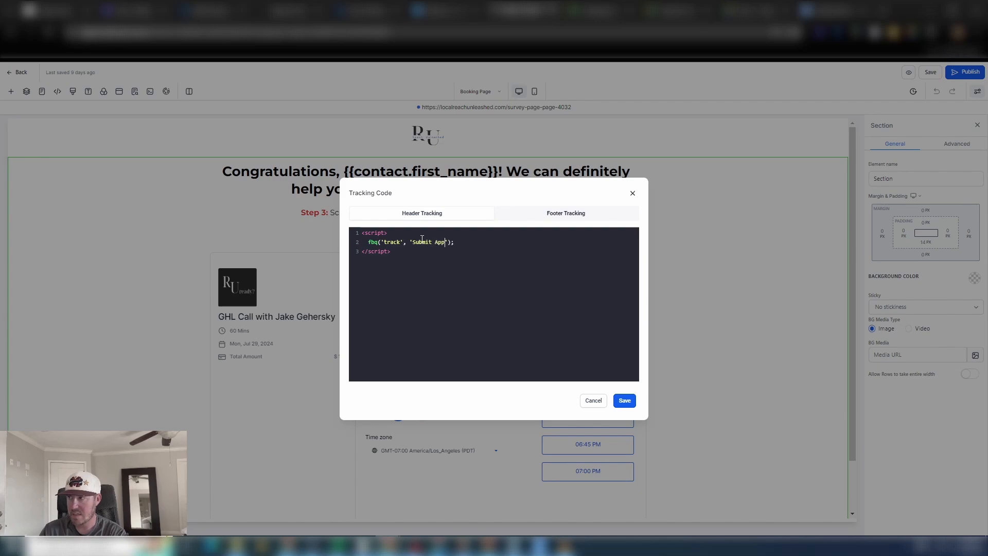
{"action": "type", "text": "tion"}
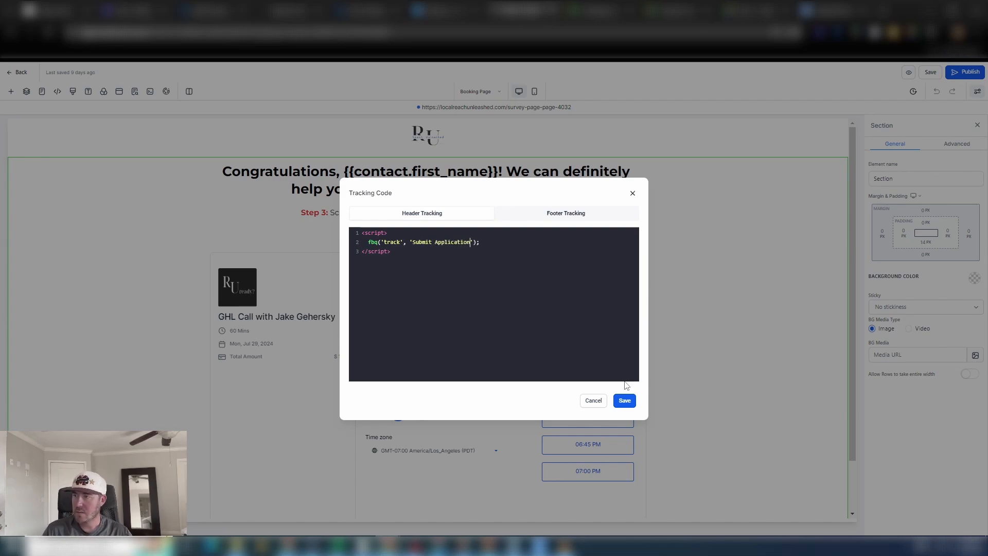
{"action": "left_click", "coordinate": [625, 401]}
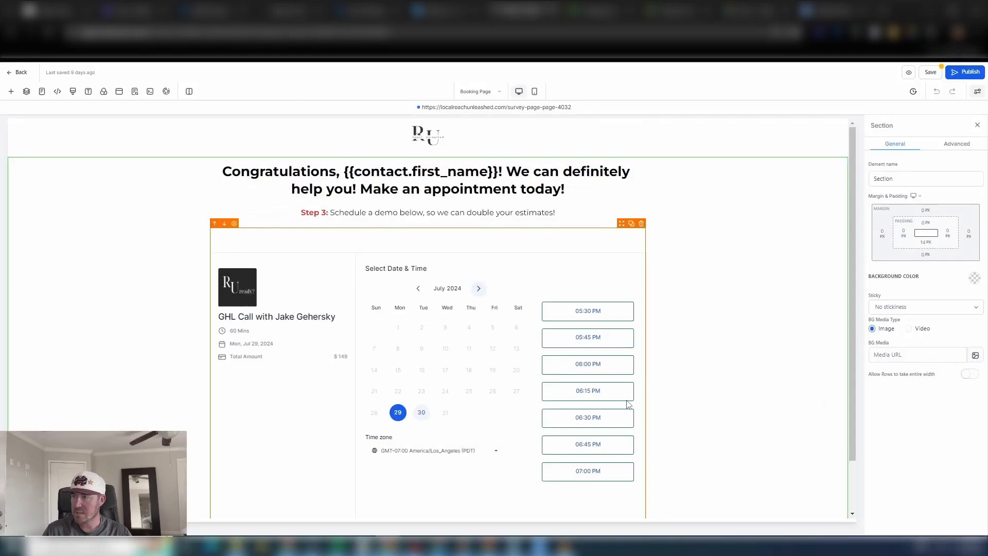
{"action": "left_click", "coordinate": [929, 72]}
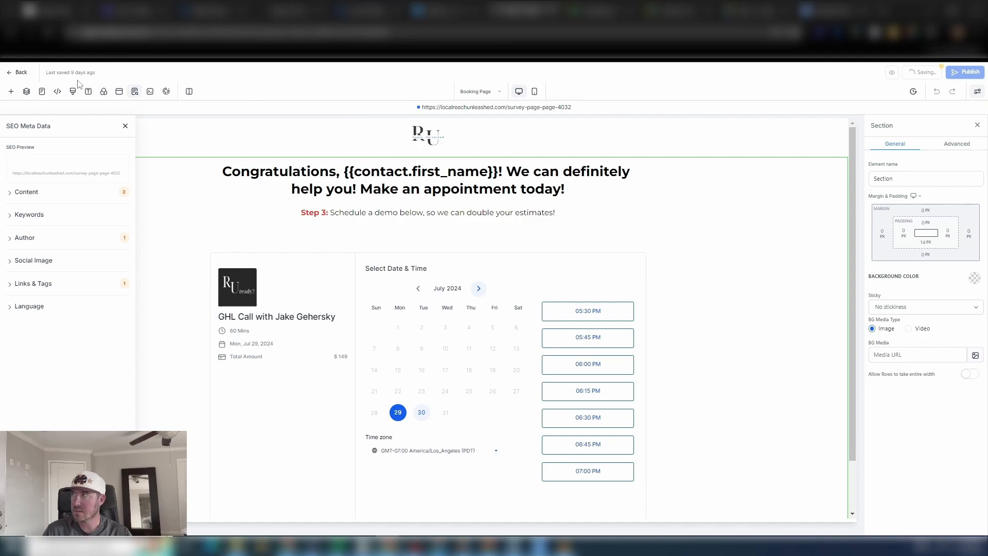
{"action": "left_click", "coordinate": [19, 75]}
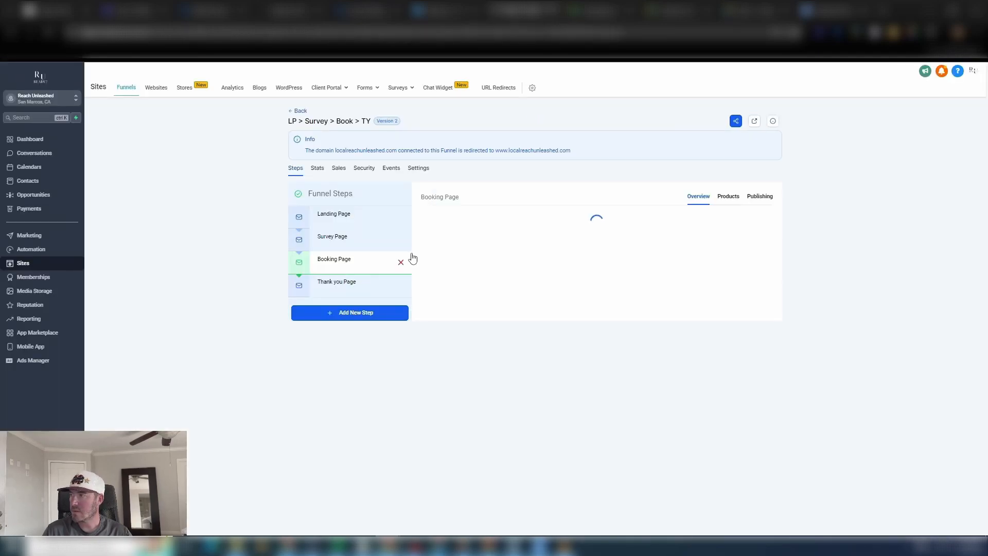
Step: Paste the script into the Thank you Page's header tracking code with the event set to 'Schedule', and save the page
{"action": "left_click", "coordinate": [335, 288]}
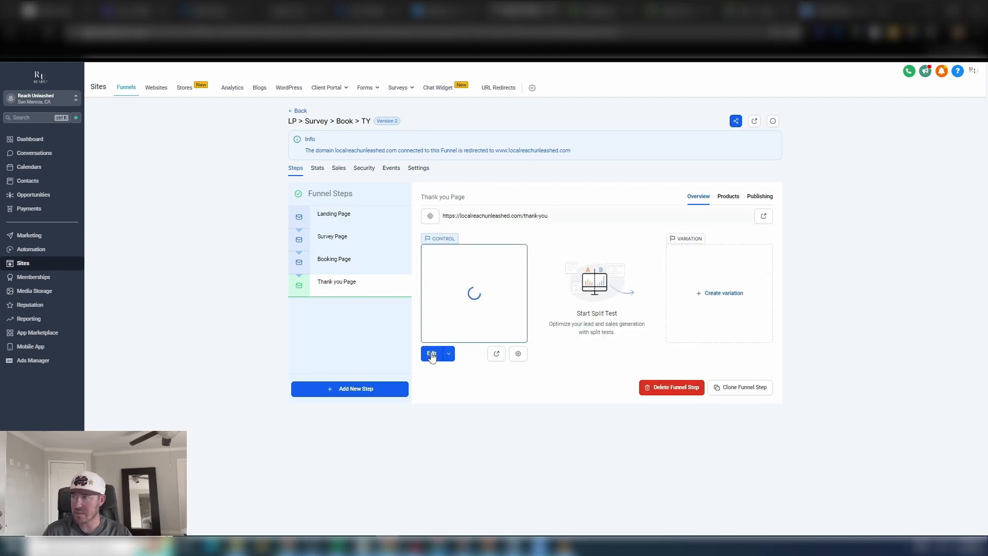
{"action": "left_click", "coordinate": [431, 353]}
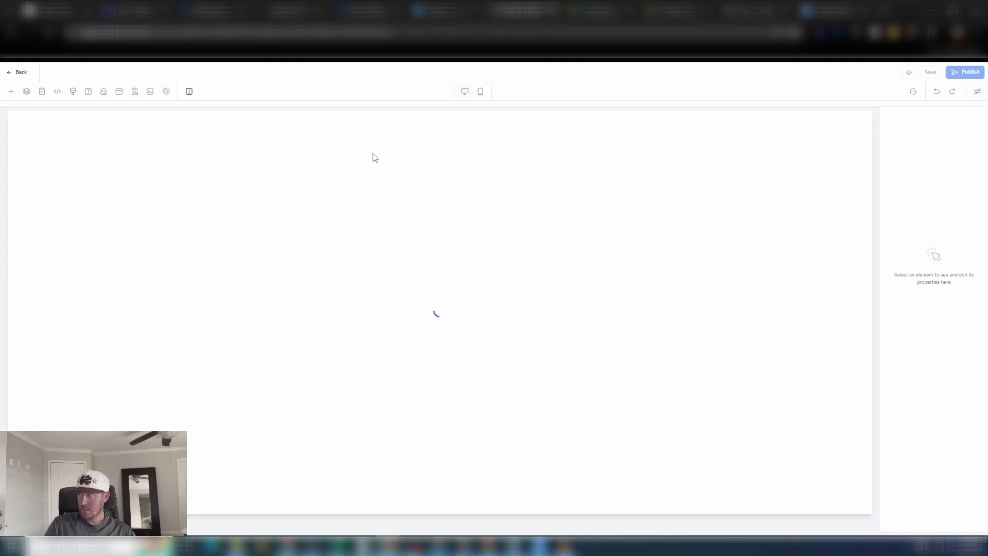
{"action": "left_click", "coordinate": [57, 92]}
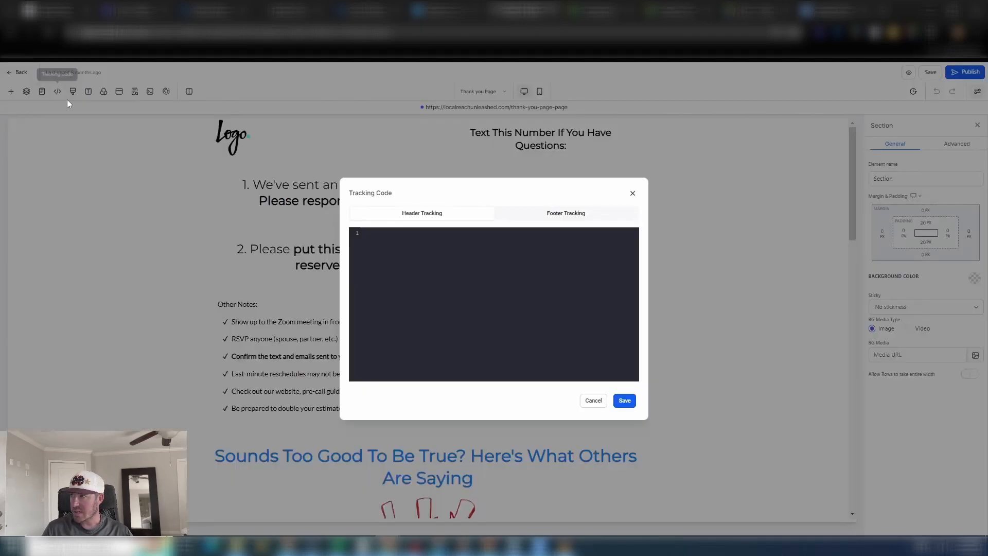
{"action": "left_click", "coordinate": [455, 238]}
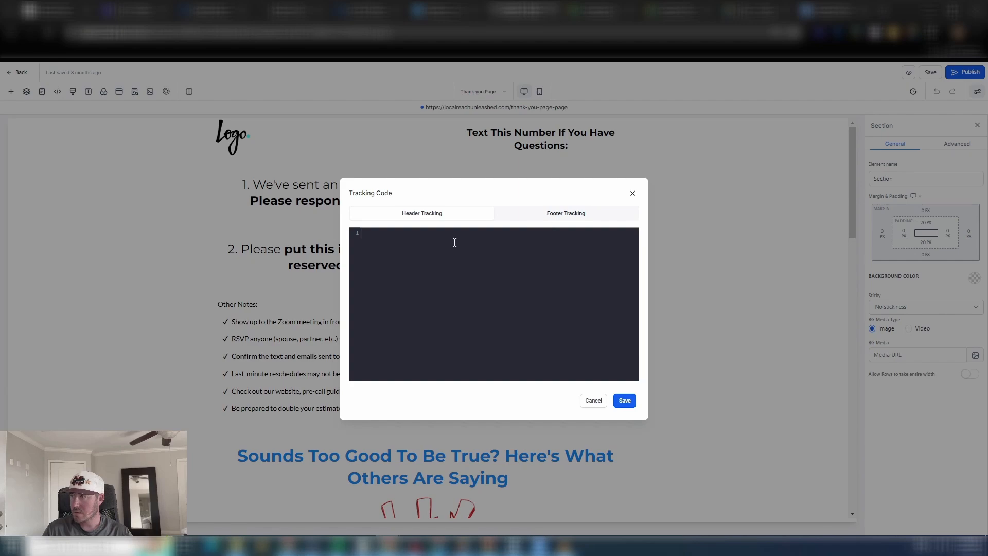
{"action": "type", "text": "<script>   fbq('track', 'Lead'); </script>"}
{"action": "left_click_drag", "start_coordinate": [426, 241], "coordinate": [414, 242]}
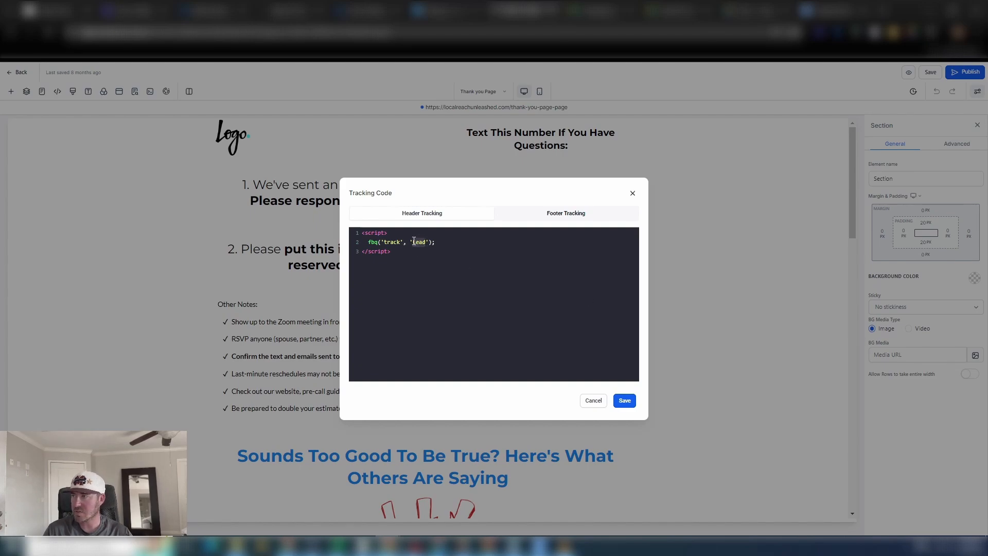
{"action": "type", "text": "Schedule"}
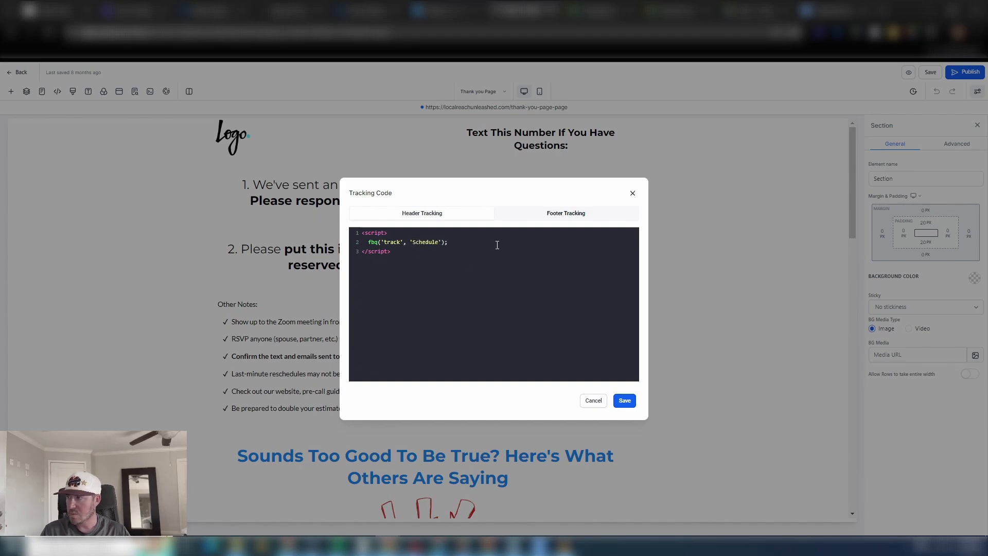
{"action": "left_click", "coordinate": [627, 401]}
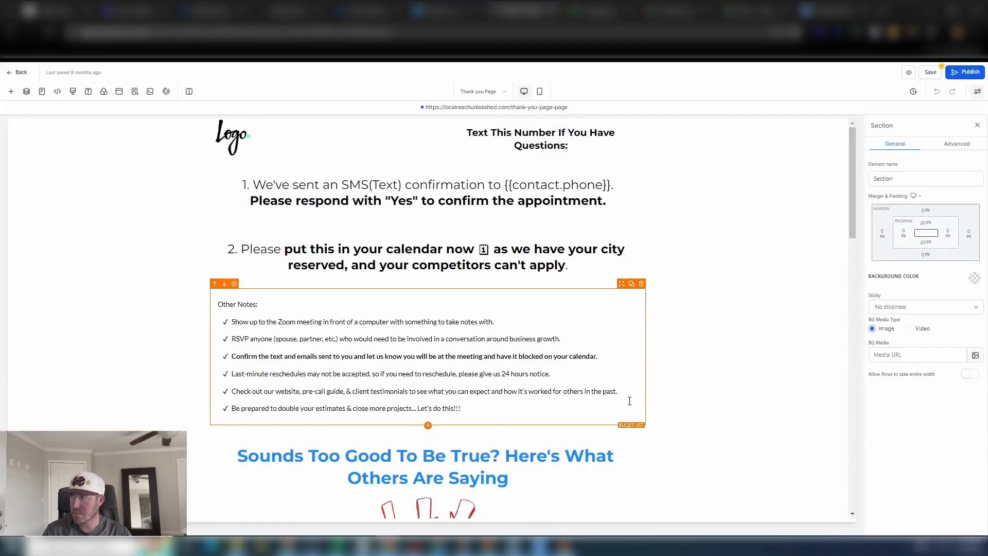
{"action": "left_click", "coordinate": [931, 72]}
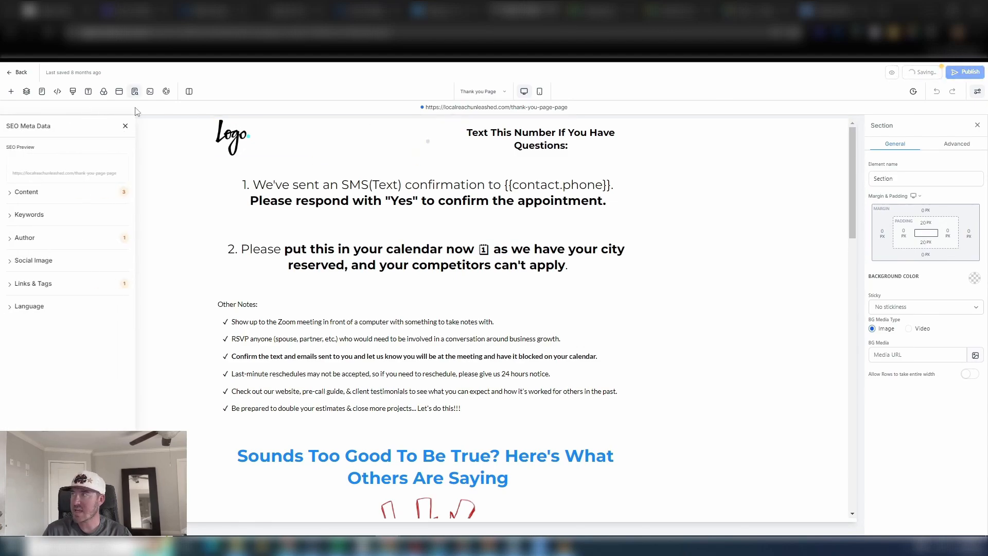
{"action": "left_click", "coordinate": [21, 74]}
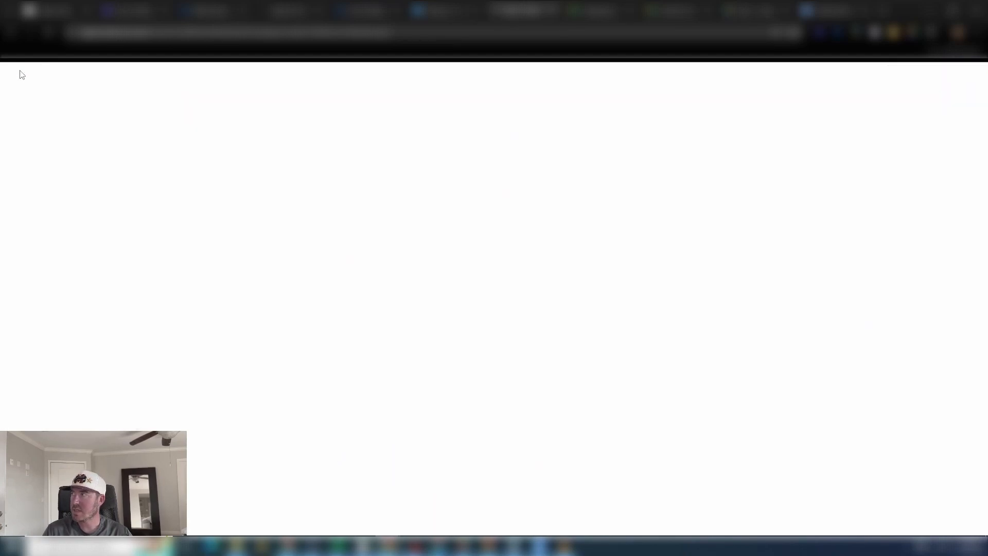
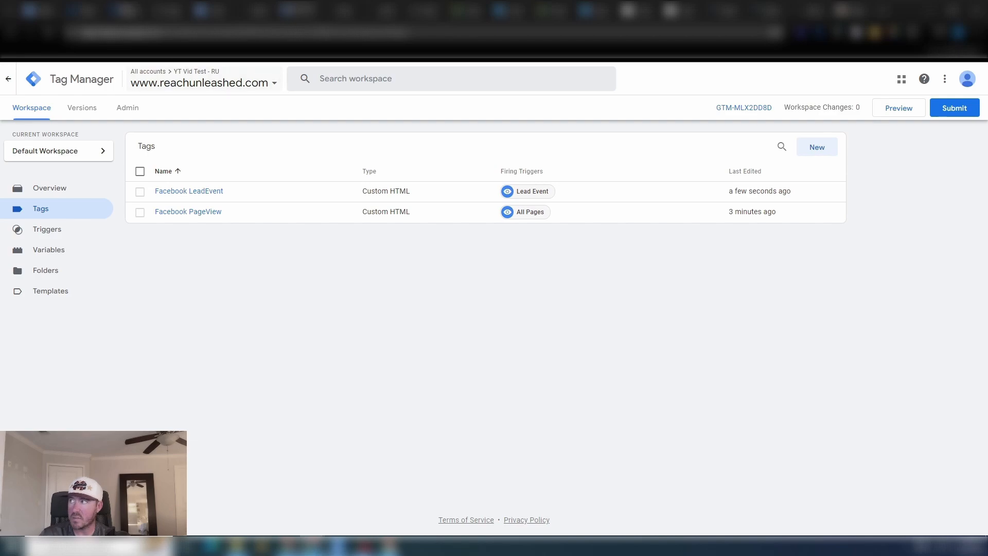
Step: Switch to Meta Events Manager and look at the data source types offered for a new connection
{"action": "left_click", "coordinate": [132, 10]}
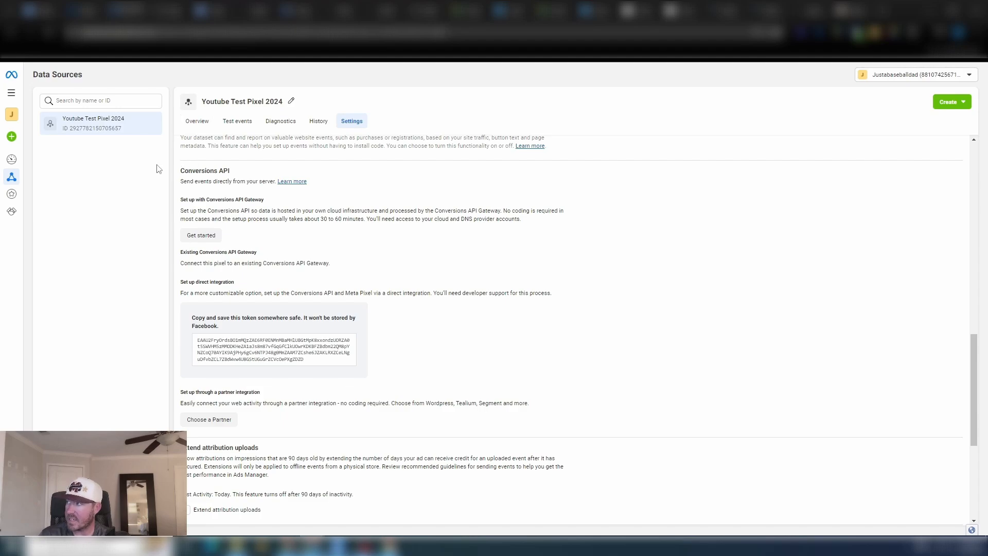
{"action": "mouse_move", "coordinate": [56, 135]}
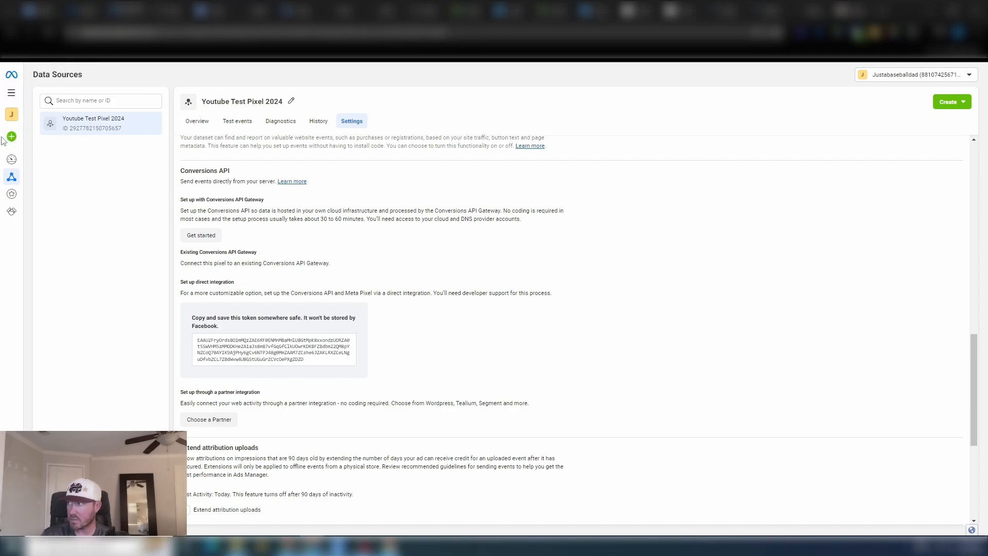
{"action": "left_click", "coordinate": [53, 131]}
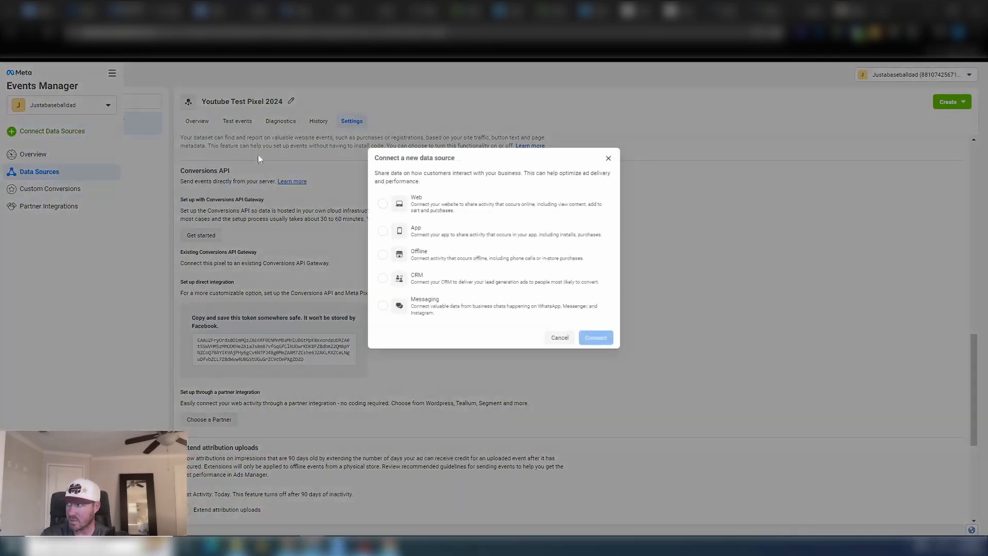
{"action": "left_click", "coordinate": [609, 159]}
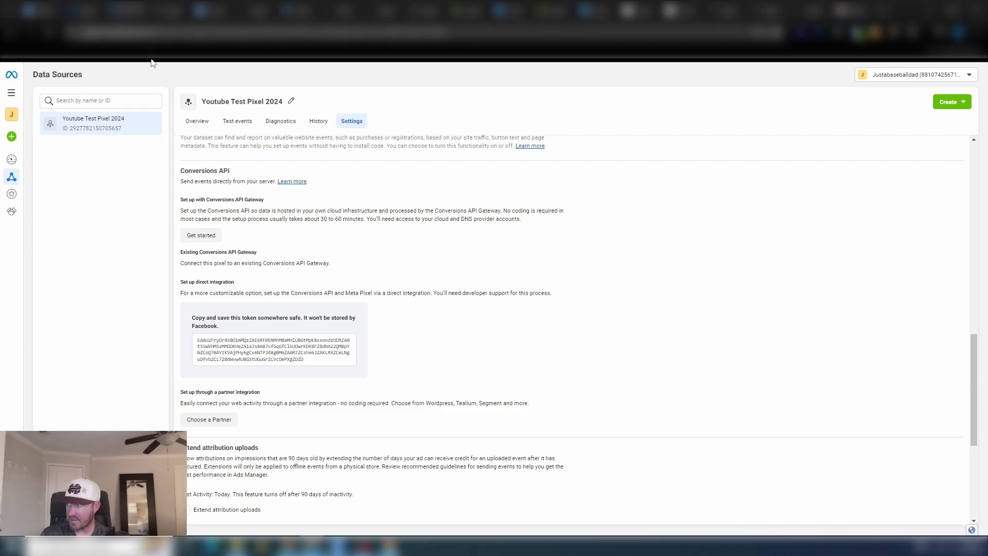
Step: Start connecting a CRM as a new data source and choose 'Youtube Test Pixel 2024' as the pixel for its events
{"action": "scroll", "coordinate": [271, 214], "scroll_direction": "up", "scroll_amount": 2}
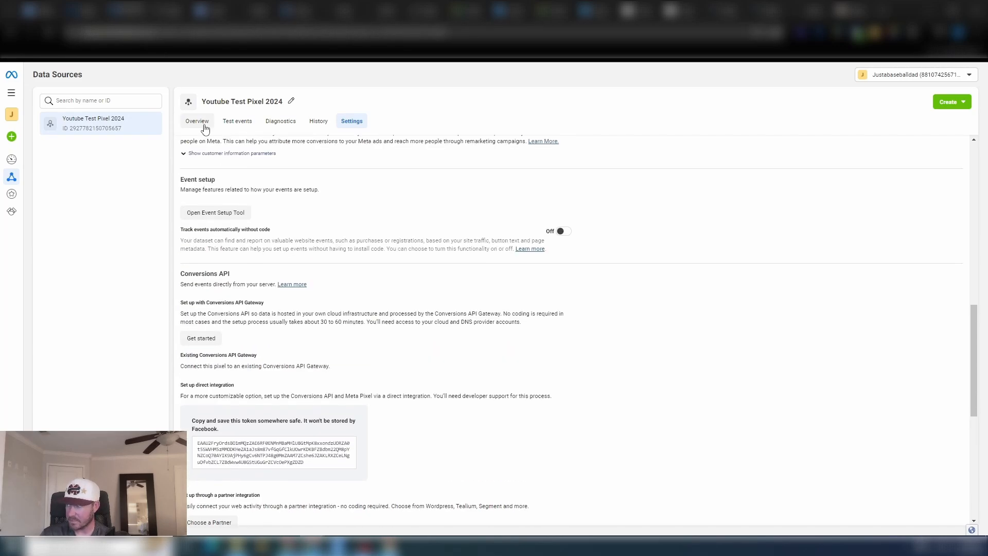
{"action": "left_click", "coordinate": [197, 121]}
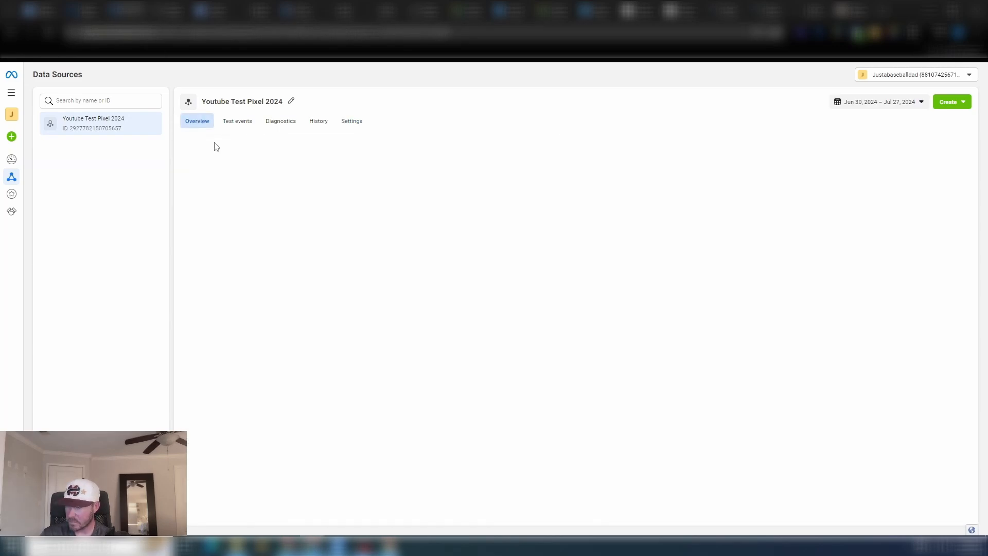
{"action": "left_click", "coordinate": [14, 135]}
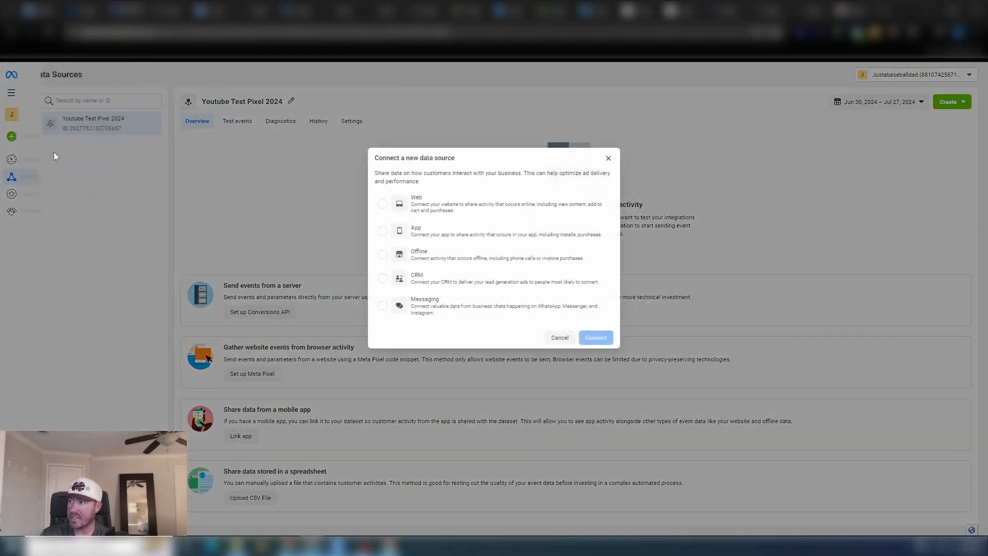
{"action": "left_click", "coordinate": [383, 279]}
{"action": "left_click", "coordinate": [603, 337]}
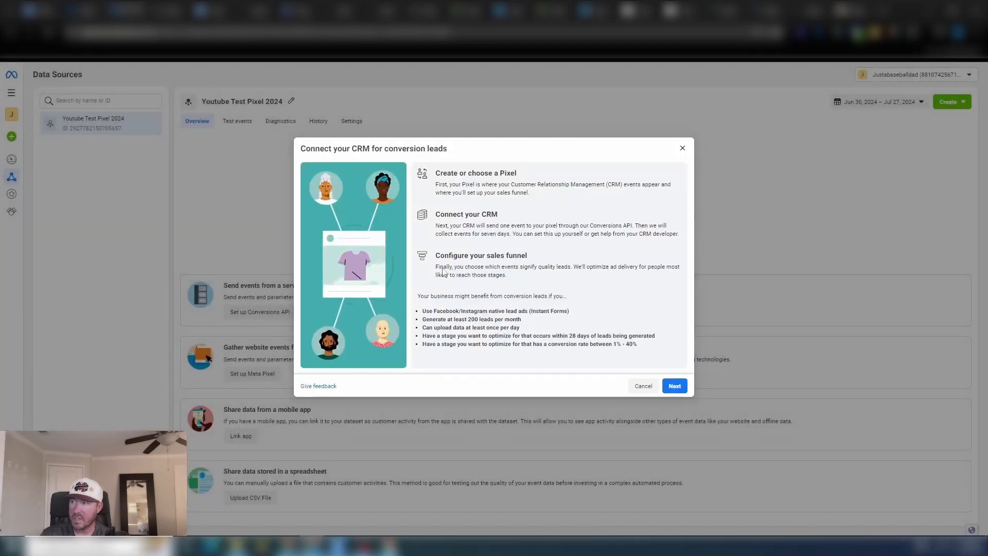
{"action": "left_click", "coordinate": [676, 387]}
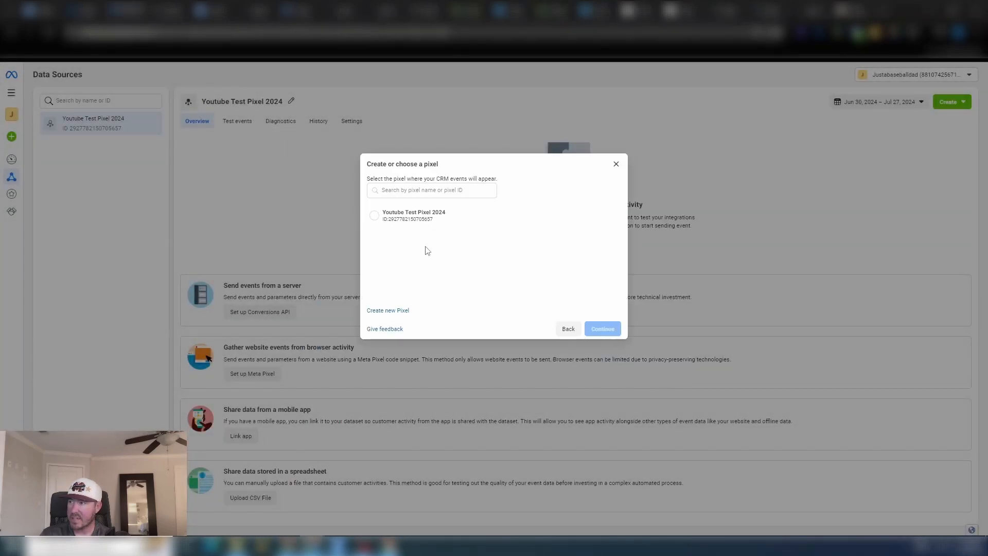
{"action": "left_click", "coordinate": [379, 217]}
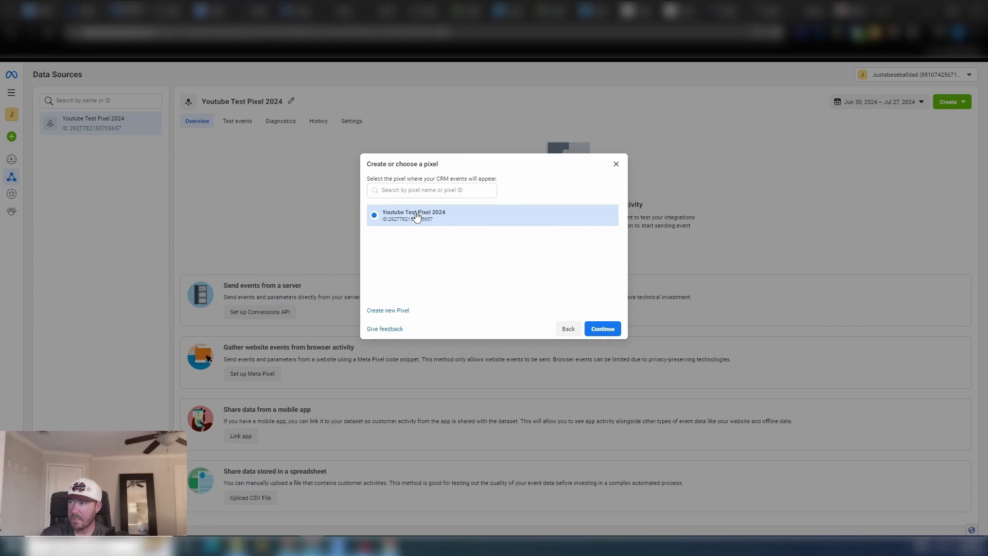
{"action": "left_click", "coordinate": [601, 328]}
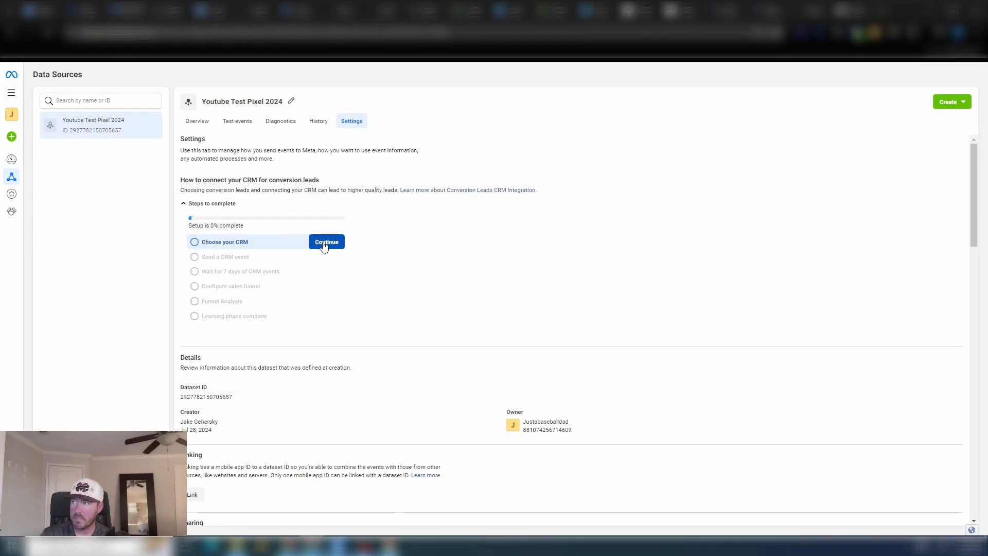
Step: Choose LeadConnector as the CRM, connect it through the third-party partner option, and go to the partner site
{"action": "left_click", "coordinate": [325, 246]}
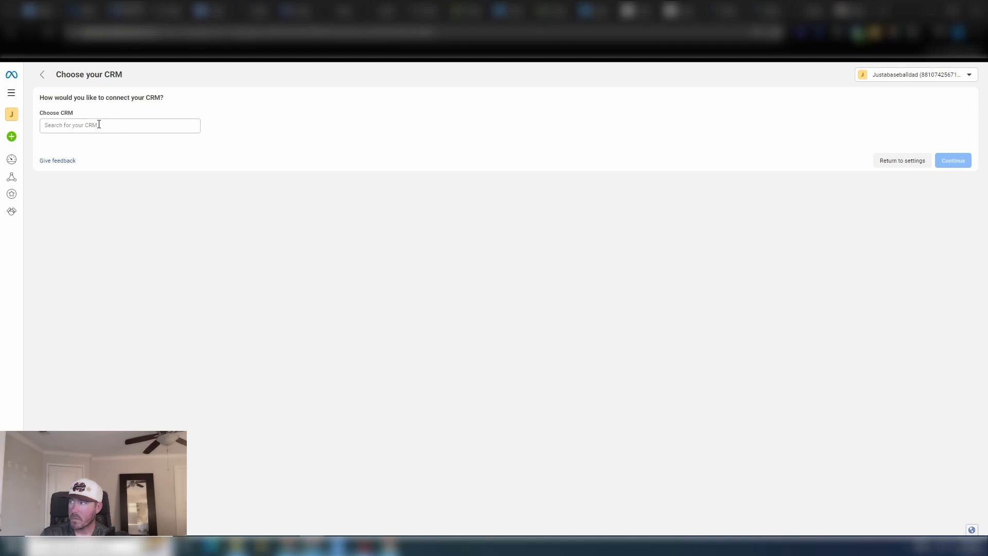
{"action": "left_click", "coordinate": [99, 124]}
{"action": "type", "text": "lead"}
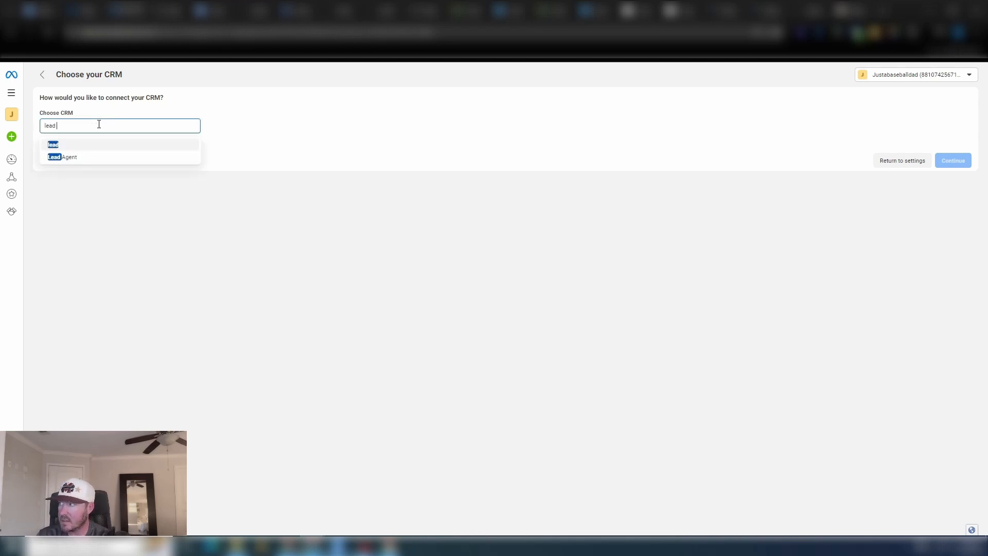
{"action": "type", "text": " co"}
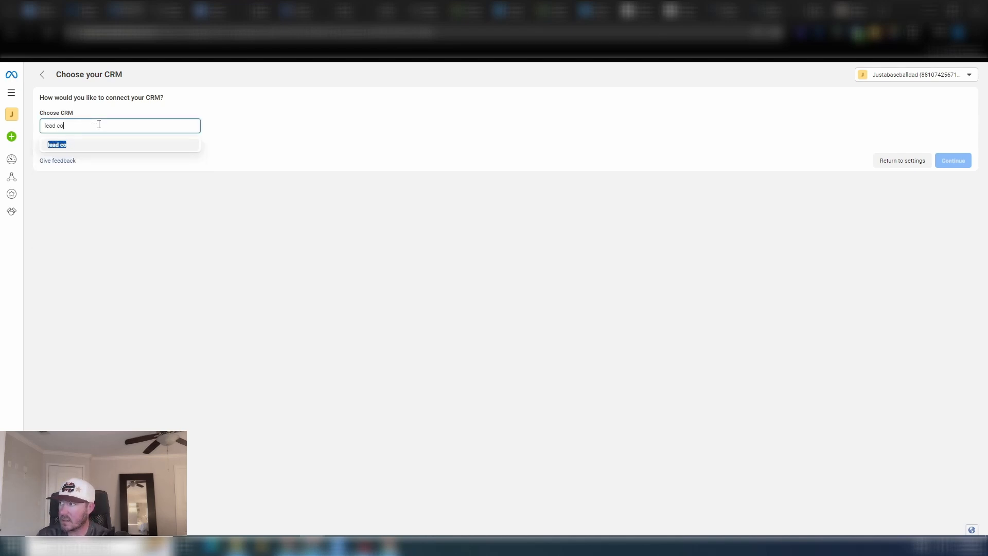
{"action": "key", "text": "BackSpace"}
{"action": "key", "text": "BackSpace"}
{"action": "key", "text": "BackSpace"}
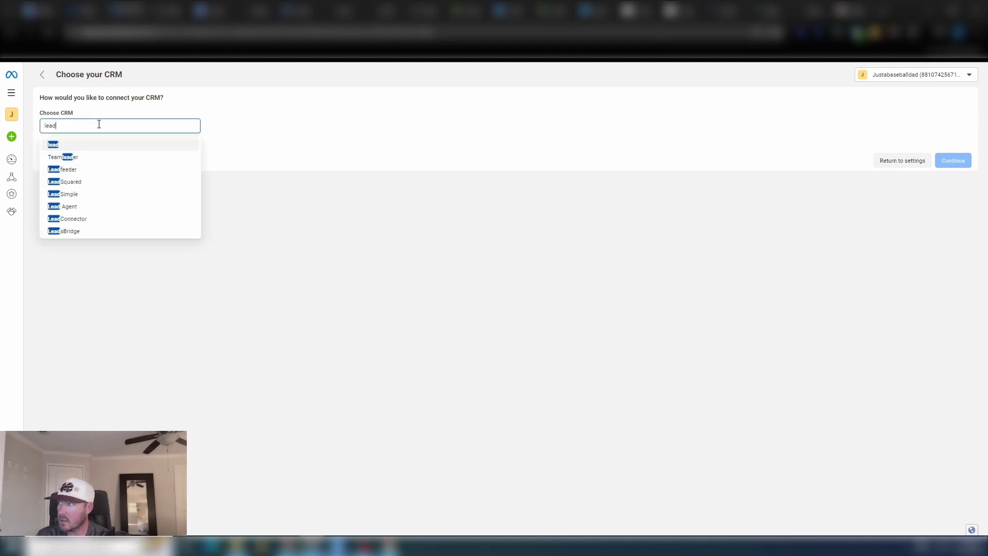
{"action": "left_click", "coordinate": [67, 221]}
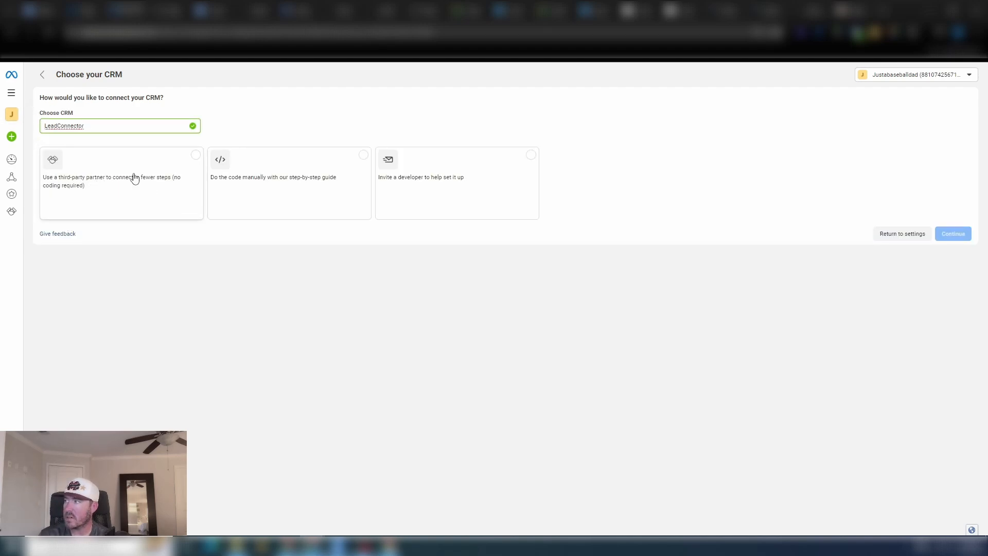
{"action": "left_click", "coordinate": [176, 194]}
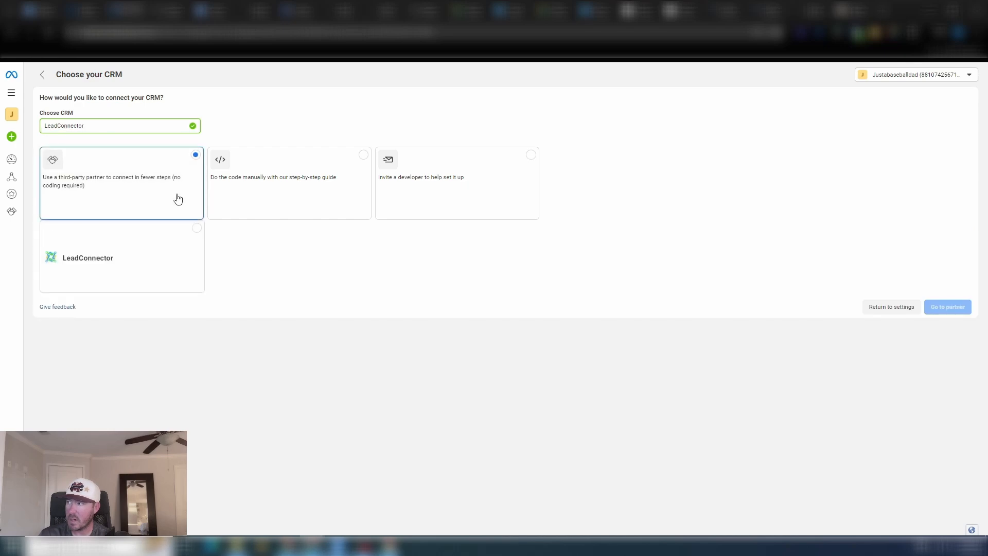
{"action": "left_click", "coordinate": [177, 241]}
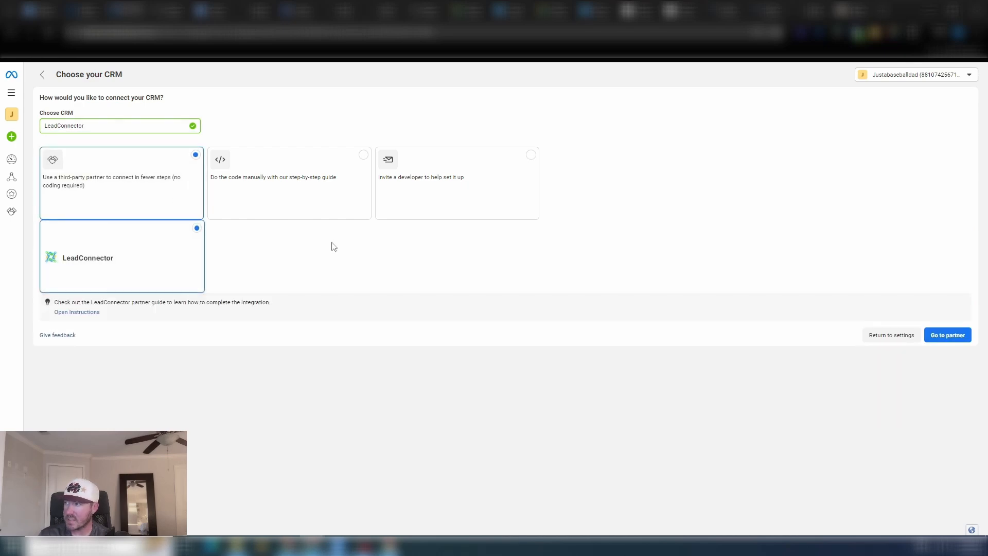
{"action": "left_click", "coordinate": [950, 336]}
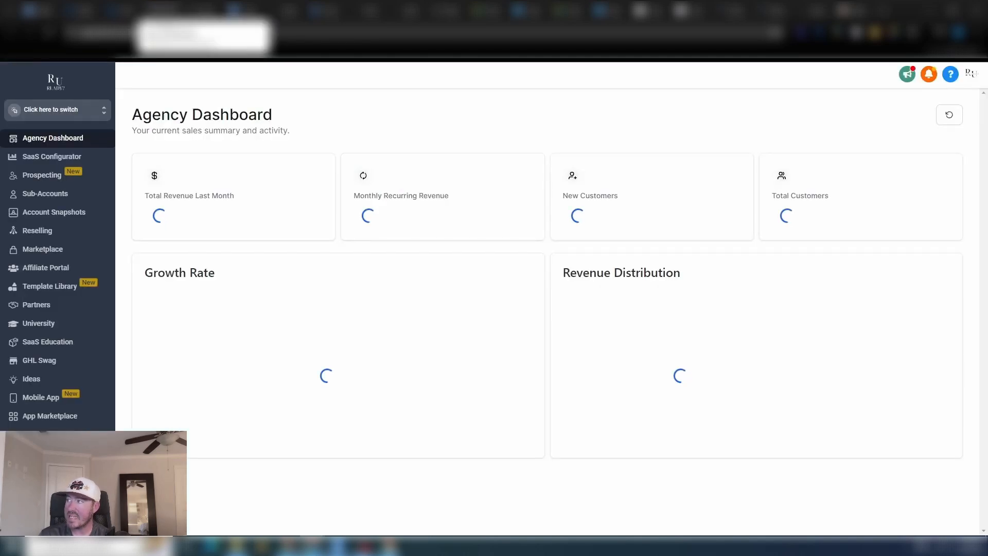
Step: Switch to the Attribution Snapshot sub-account, open its Integrations settings, and dismiss the Google Business Profile Chat notice
{"action": "left_click", "coordinate": [90, 110]}
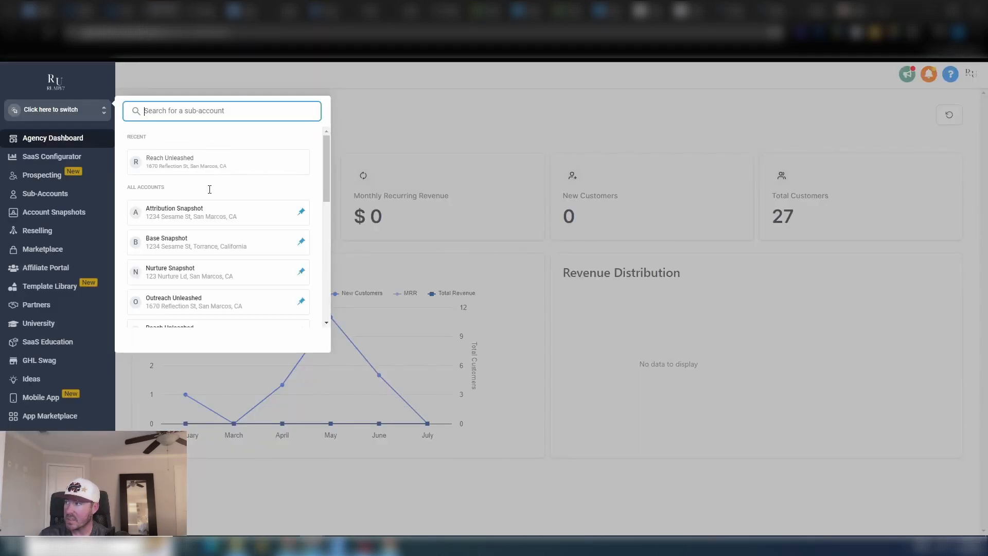
{"action": "left_click", "coordinate": [210, 220]}
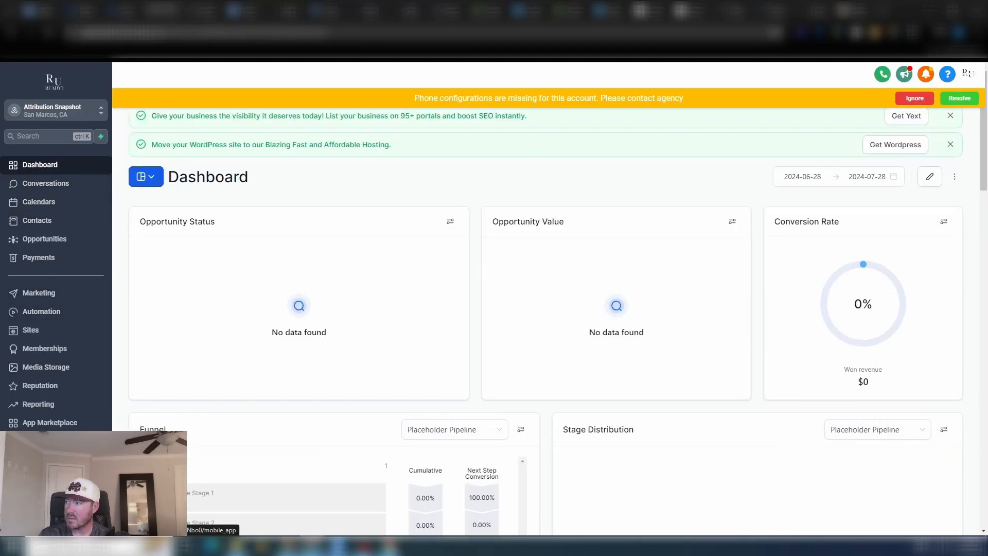
{"action": "left_click", "coordinate": [35, 522]}
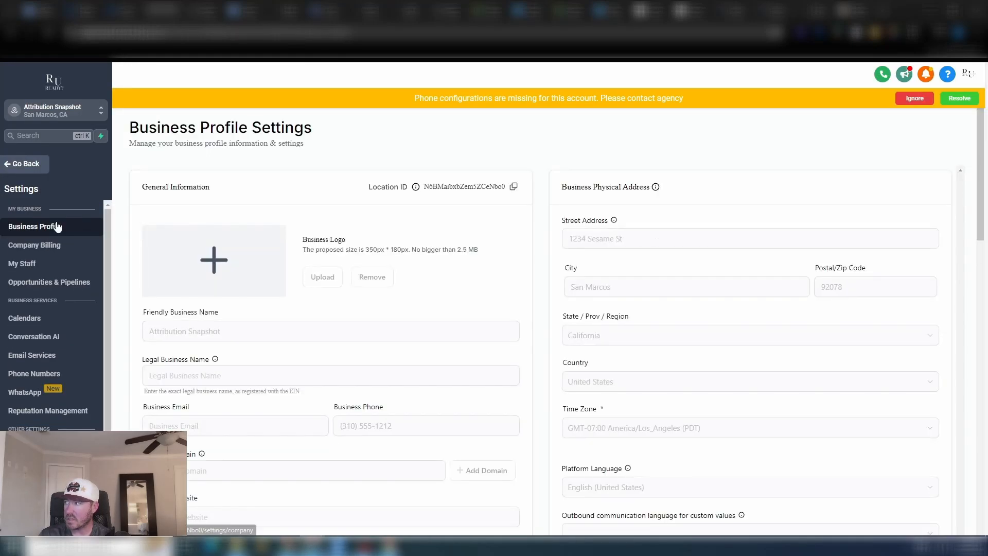
{"action": "left_click", "coordinate": [27, 163]}
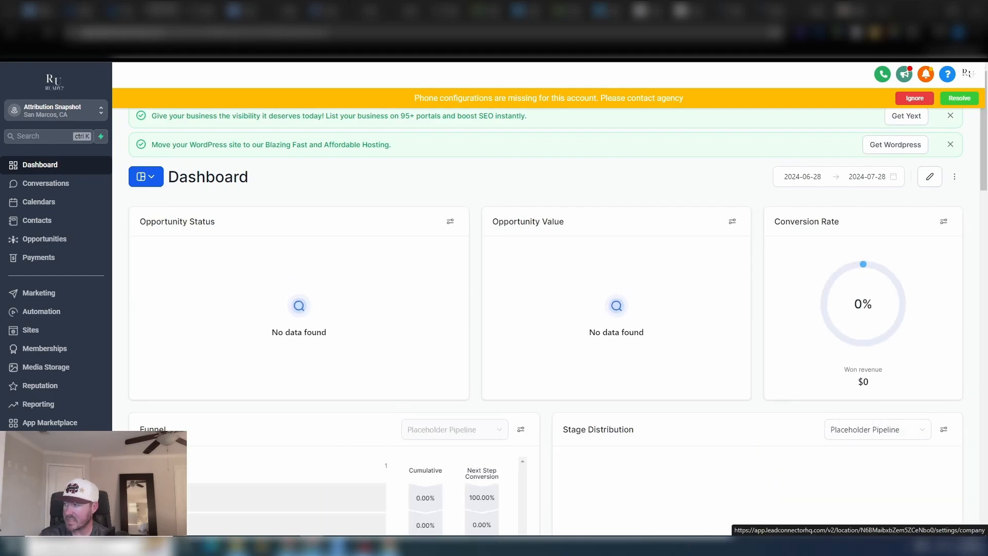
{"action": "left_click", "coordinate": [35, 522]}
{"action": "scroll", "coordinate": [58, 378], "scroll_direction": "down", "scroll_amount": 2}
{"action": "scroll", "coordinate": [60, 387], "scroll_direction": "down", "scroll_amount": 1}
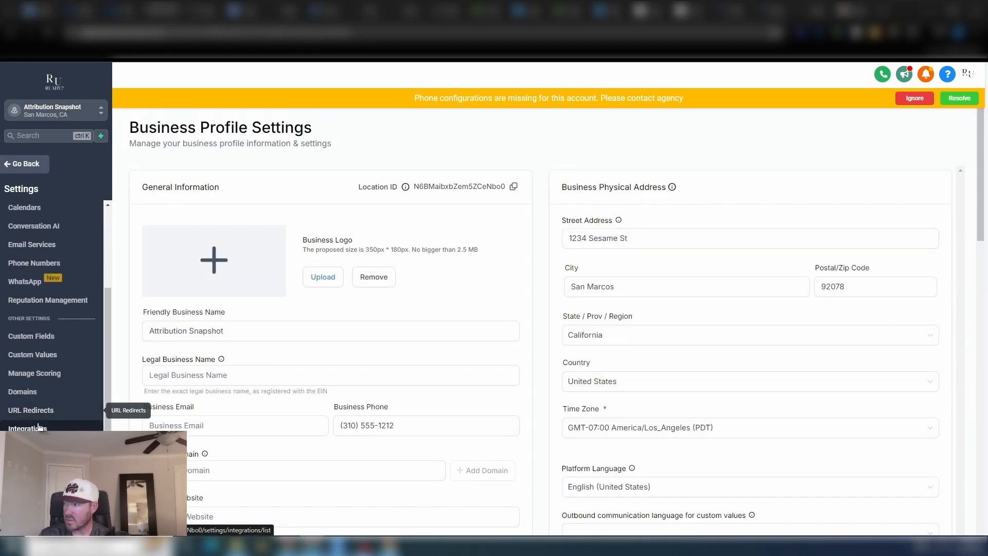
{"action": "left_click", "coordinate": [31, 427]}
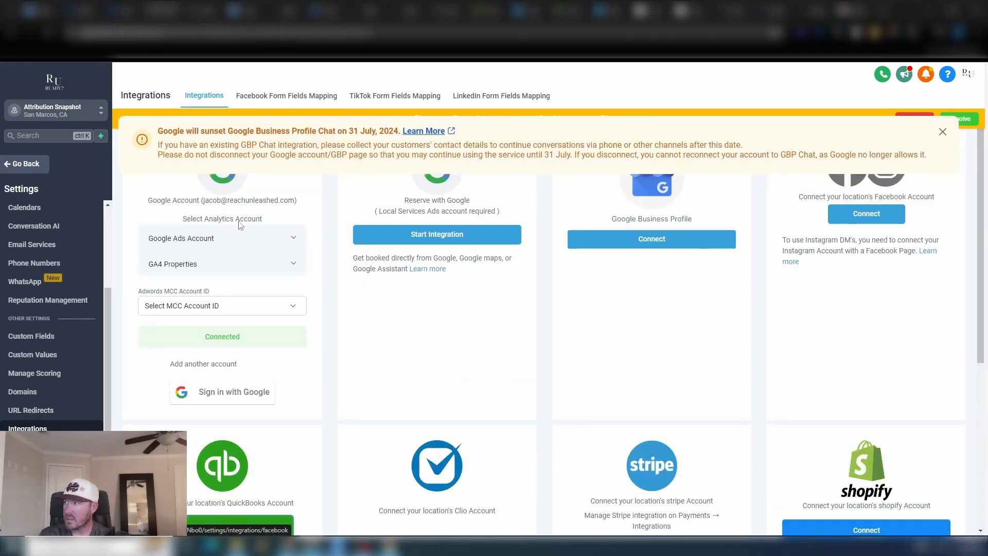
{"action": "left_click", "coordinate": [943, 132]}
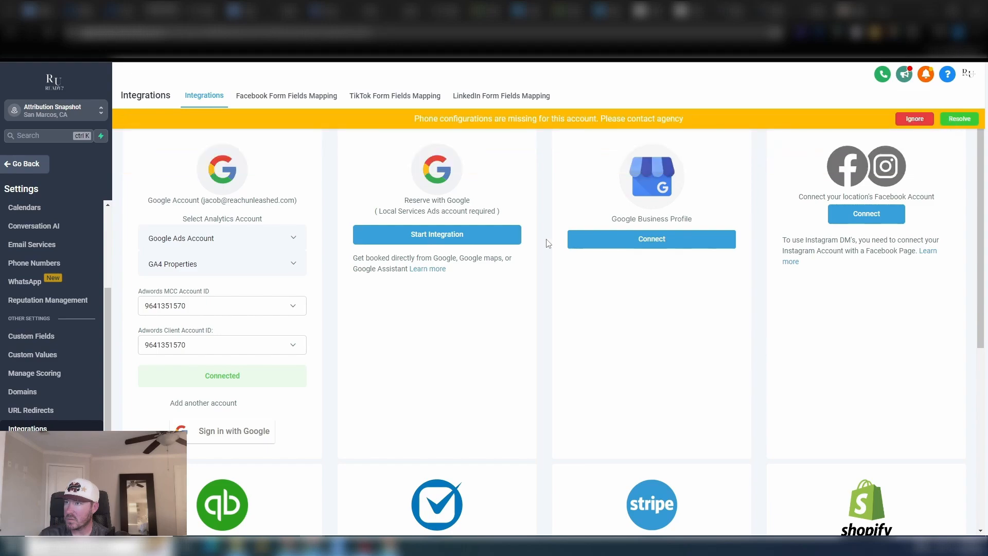
Step: Connect the location's Facebook account through the existing LeadConnector login and link a Facebook page to the location
{"action": "scroll", "coordinate": [547, 278], "scroll_direction": "down", "scroll_amount": 5}
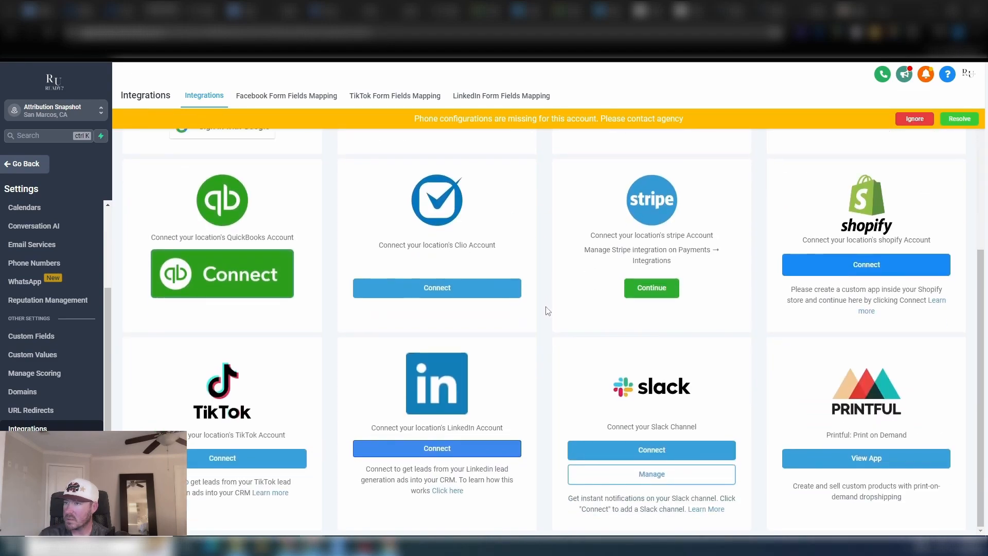
{"action": "scroll", "coordinate": [548, 309], "scroll_direction": "up", "scroll_amount": 5}
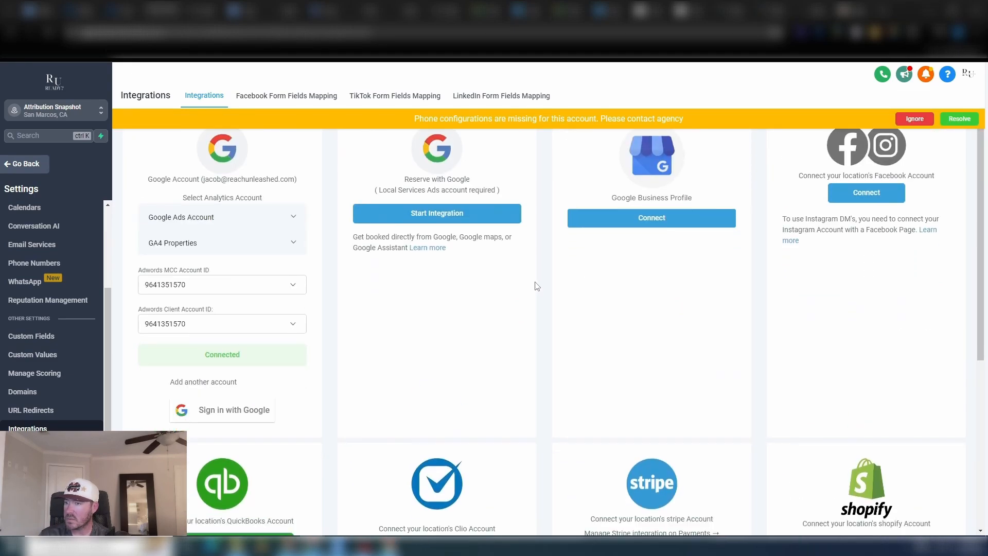
{"action": "left_click", "coordinate": [861, 213]}
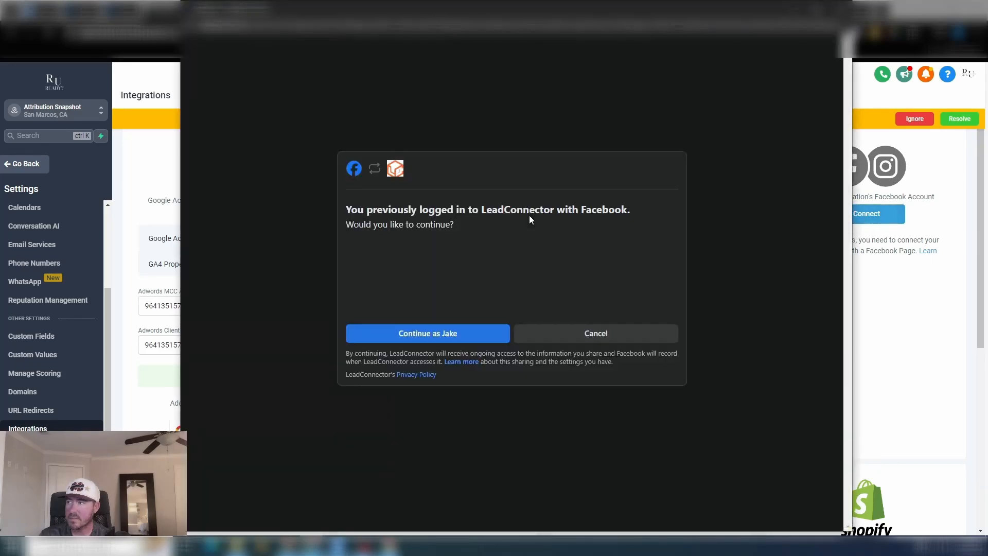
{"action": "left_click", "coordinate": [449, 333]}
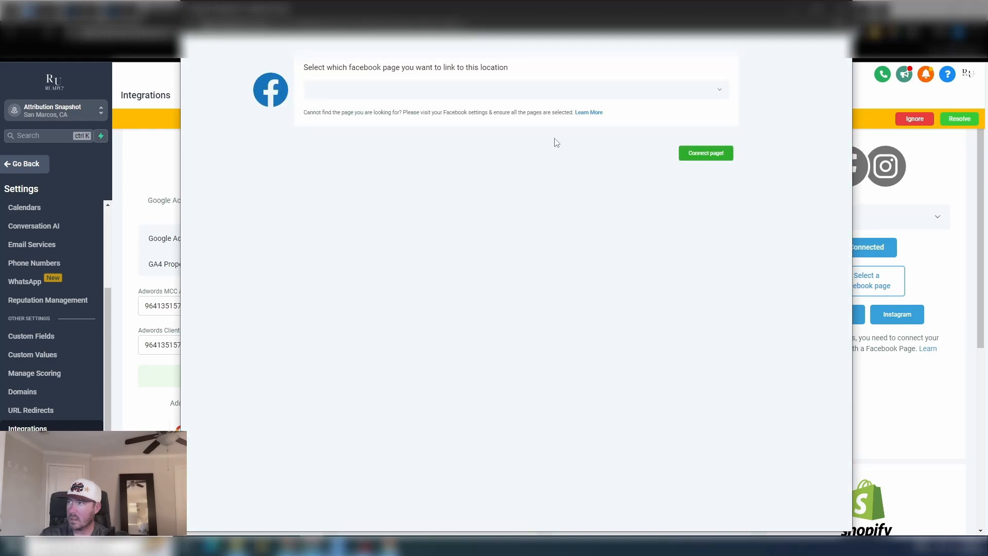
{"action": "left_click", "coordinate": [579, 94]}
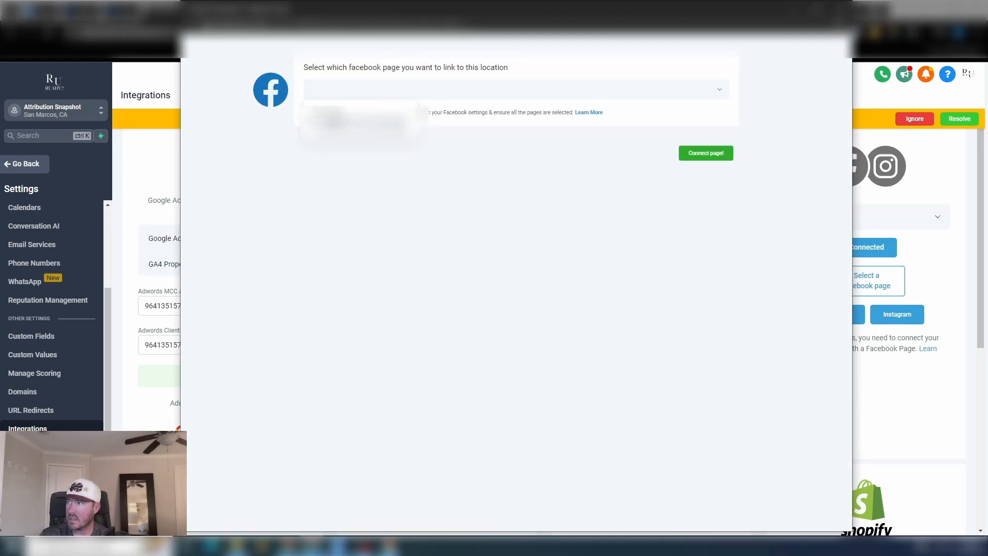
{"action": "left_click", "coordinate": [360, 121]}
{"action": "left_click", "coordinate": [702, 154]}
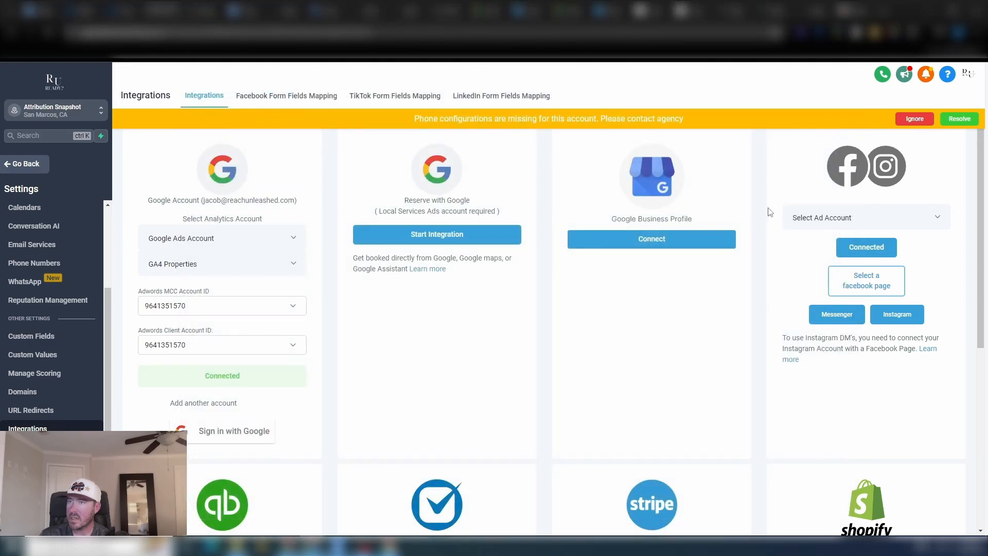
Step: Dismiss the phone configuration warning and look at the ad account choices of the Facebook integration
{"action": "left_click", "coordinate": [914, 120]}
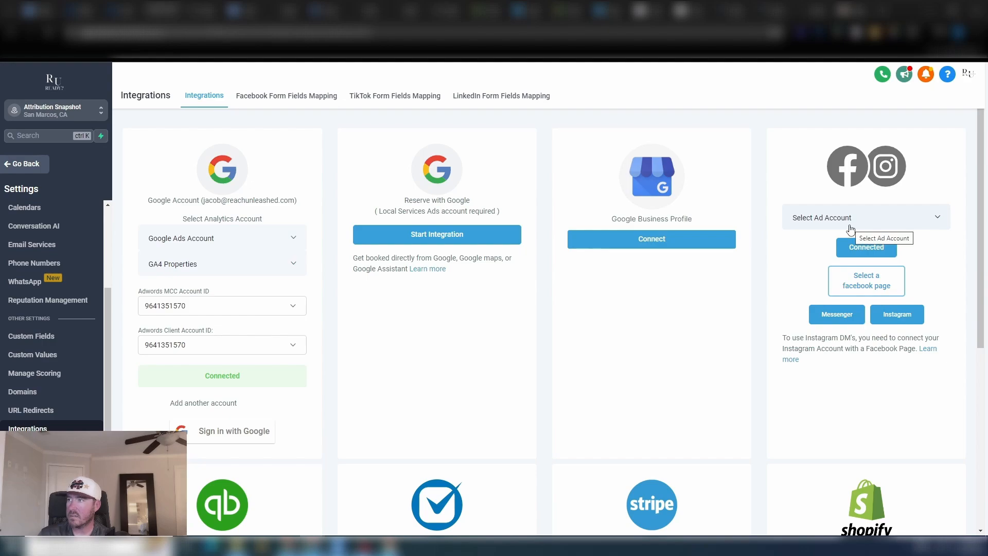
{"action": "left_click", "coordinate": [891, 220]}
{"action": "left_click", "coordinate": [877, 221]}
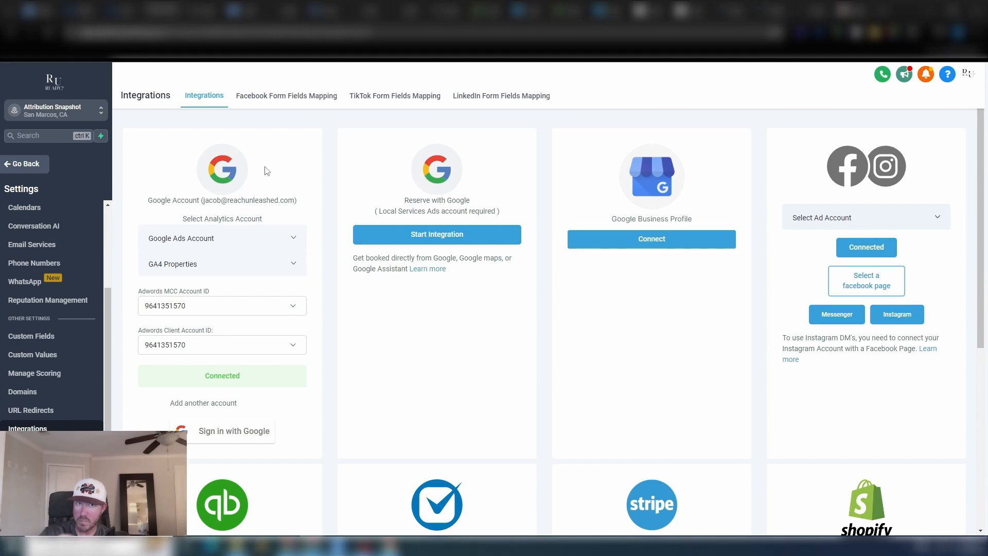
Step: Save the default Facebook field mapping for the form 'First form 12/19/23, 4:26 PM'
{"action": "left_click", "coordinate": [269, 97]}
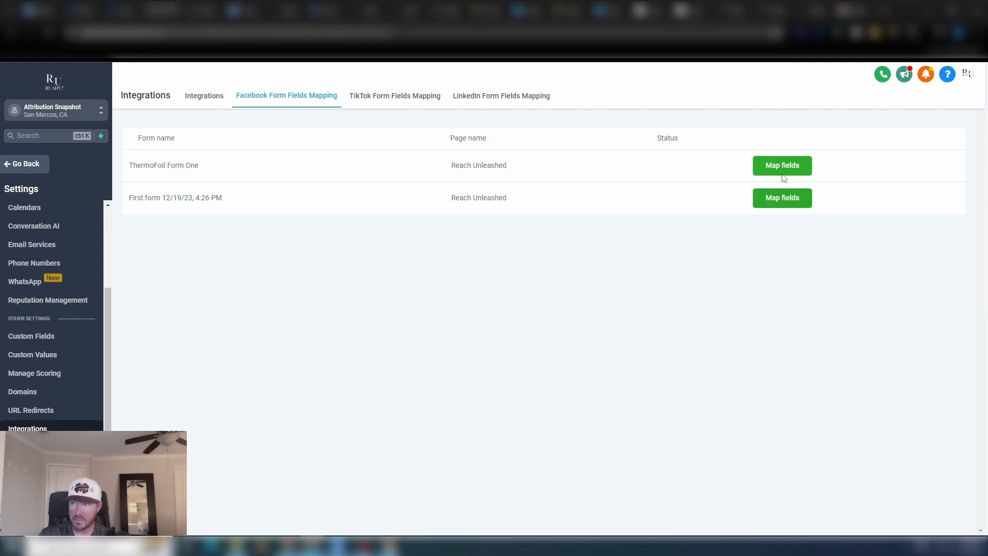
{"action": "left_click", "coordinate": [784, 199]}
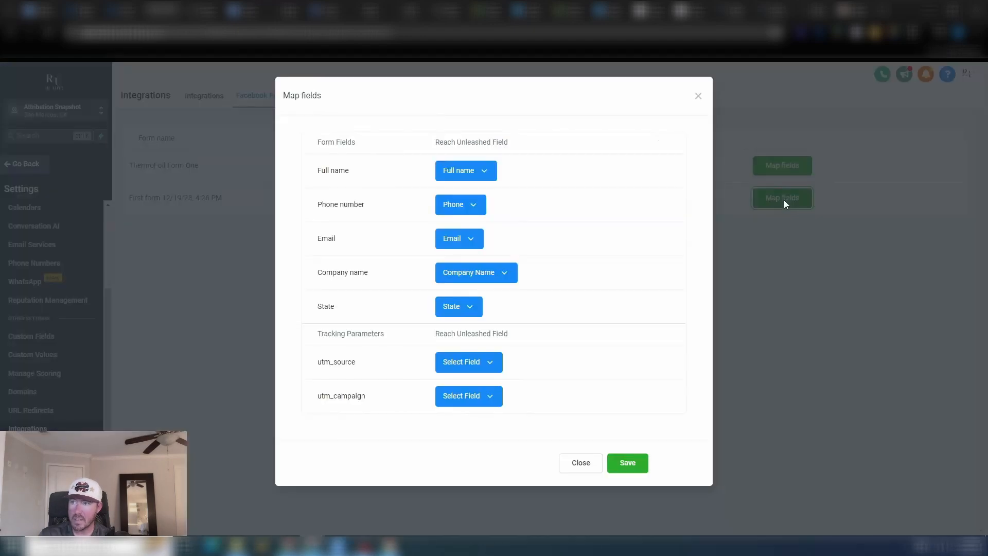
{"action": "left_click", "coordinate": [624, 466]}
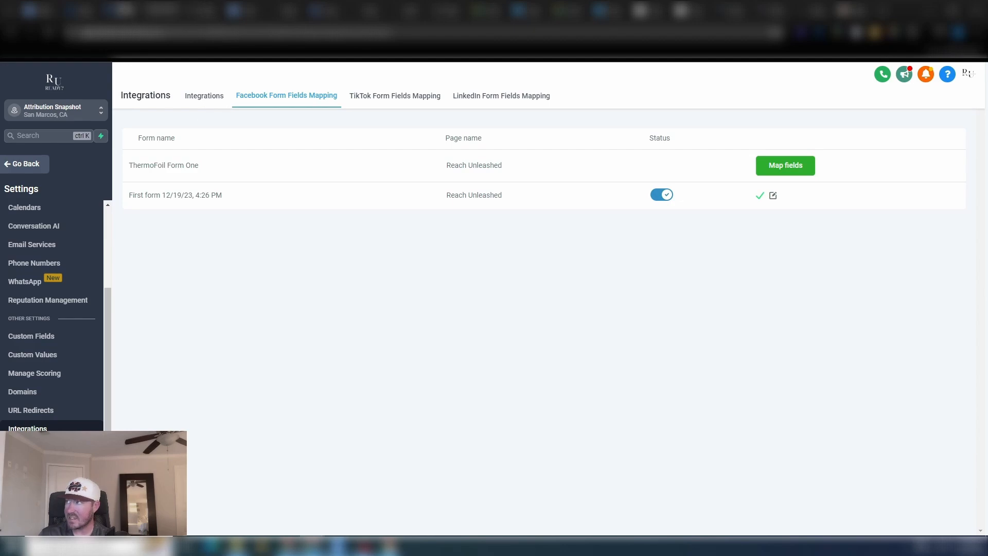
Step: Copy the Lead Ads Testing Tool's web address and add it below the token in the 'Facebook Pixel Info 2024' Google Docs document
{"action": "left_click", "coordinate": [122, 9]}
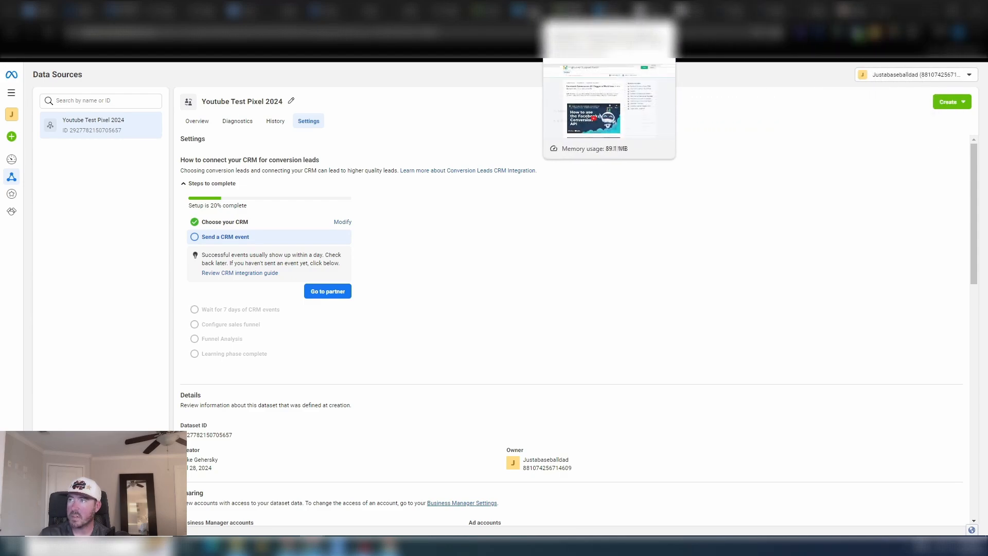
{"action": "left_click", "coordinate": [522, 11]}
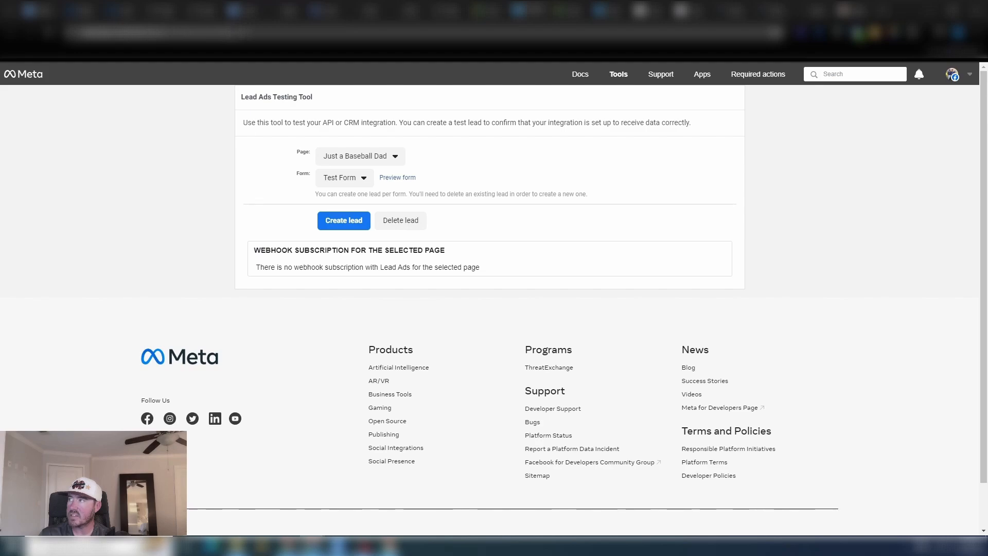
{"action": "left_click_drag", "start_coordinate": [241, 33], "coordinate": [84, 32]}
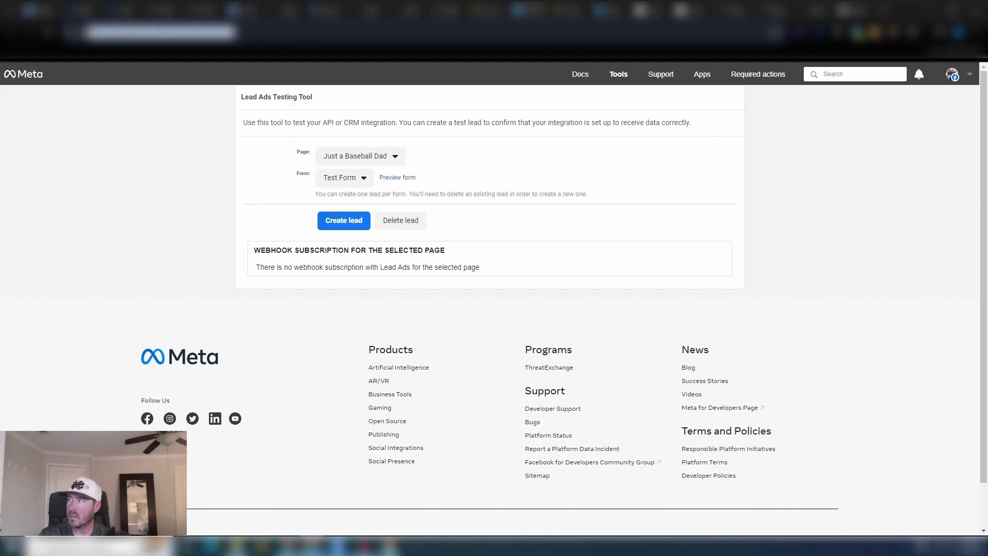
{"action": "left_click", "coordinate": [242, 11]}
{"action": "left_click", "coordinate": [387, 473]}
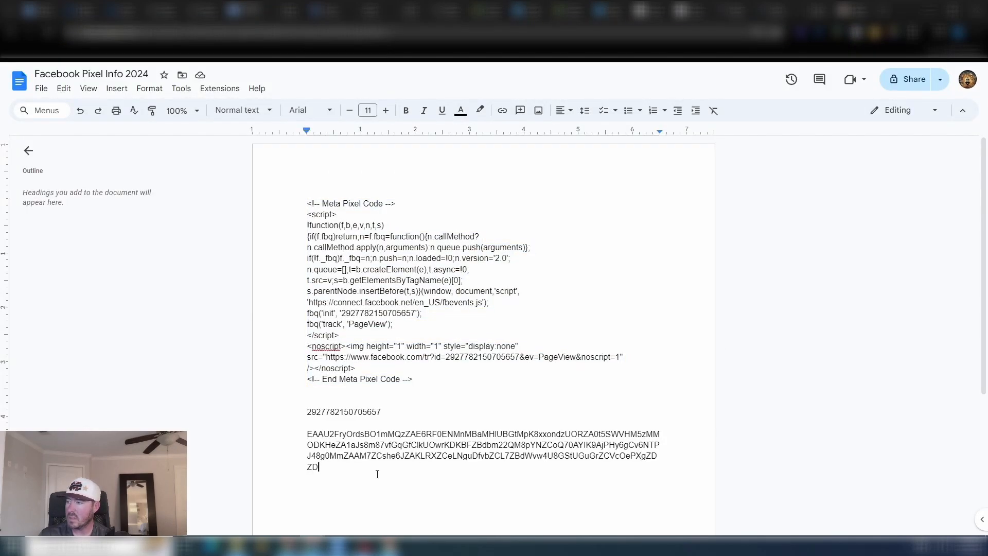
{"action": "key", "text": "Return"}
{"action": "type", "text": "https://developers.facebook.com/tools/lead-ads-testing"}
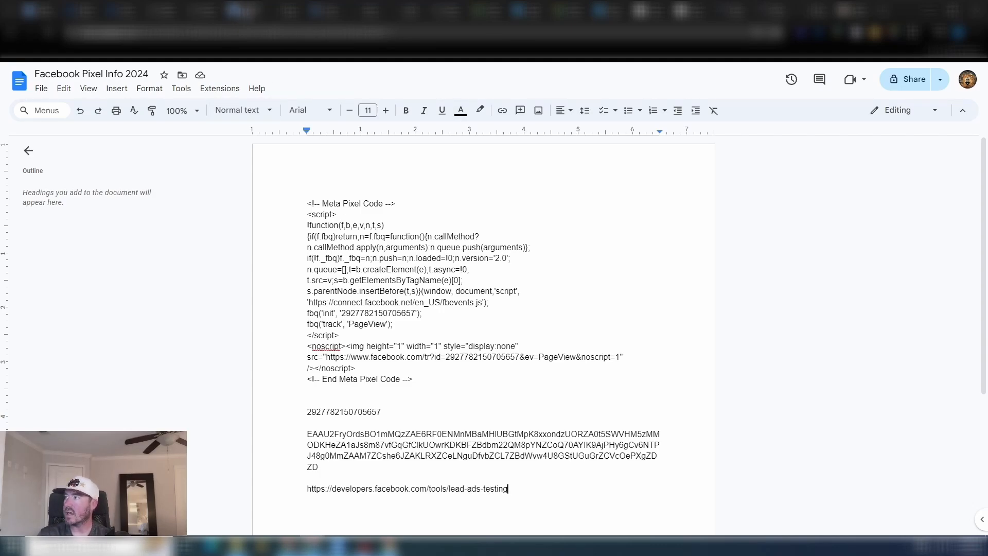
Step: Switch to Meta's Lead Ads Testing Tool and create a test lead for the Just a Baseball Dad page's Test Form
{"action": "left_click", "coordinate": [524, 13]}
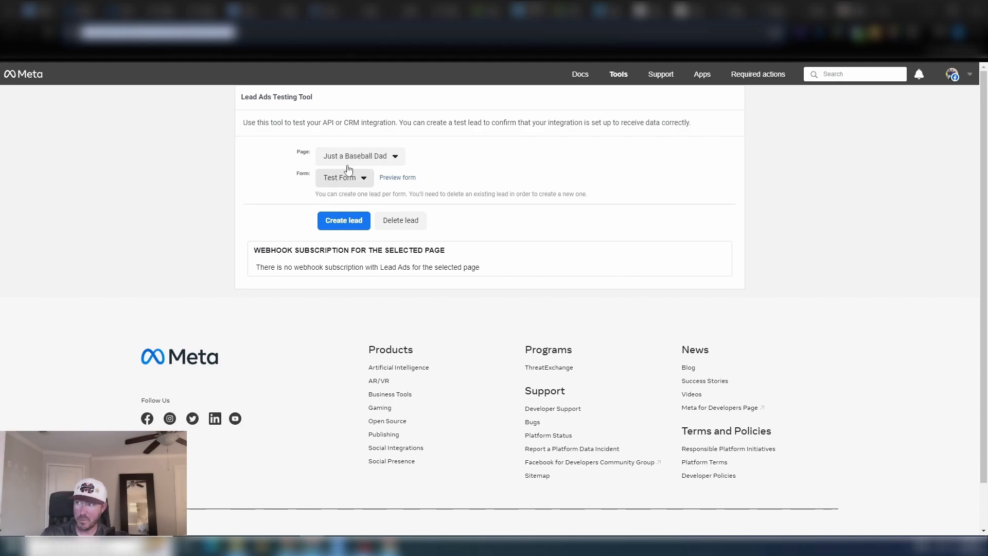
{"action": "left_click", "coordinate": [345, 223]}
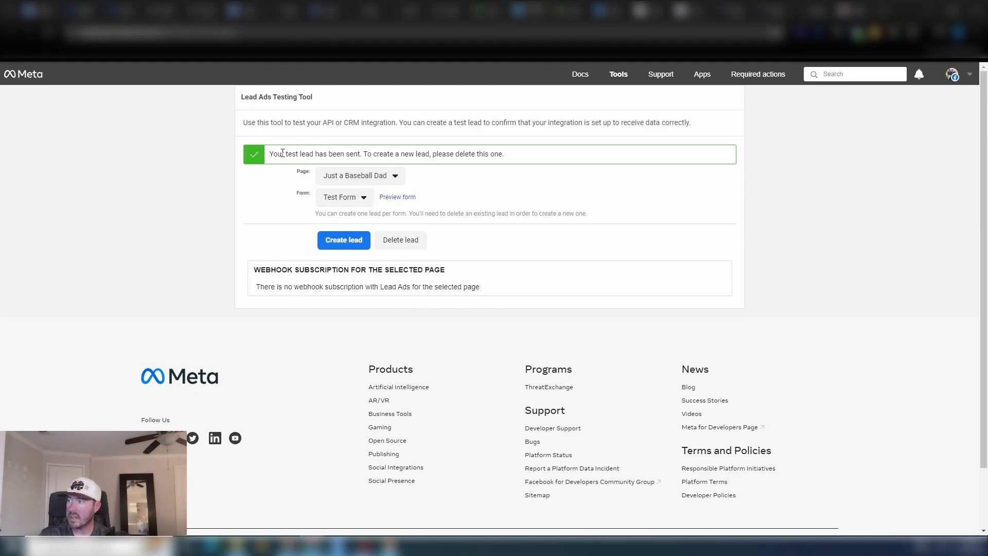
{"action": "left_click_drag", "start_coordinate": [270, 155], "coordinate": [515, 155]}
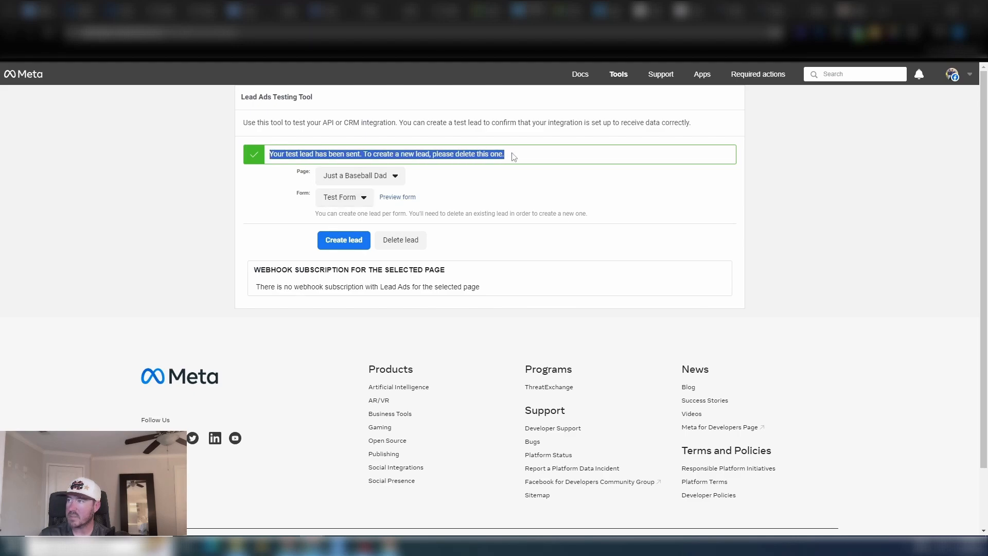
{"action": "left_click", "coordinate": [514, 155]}
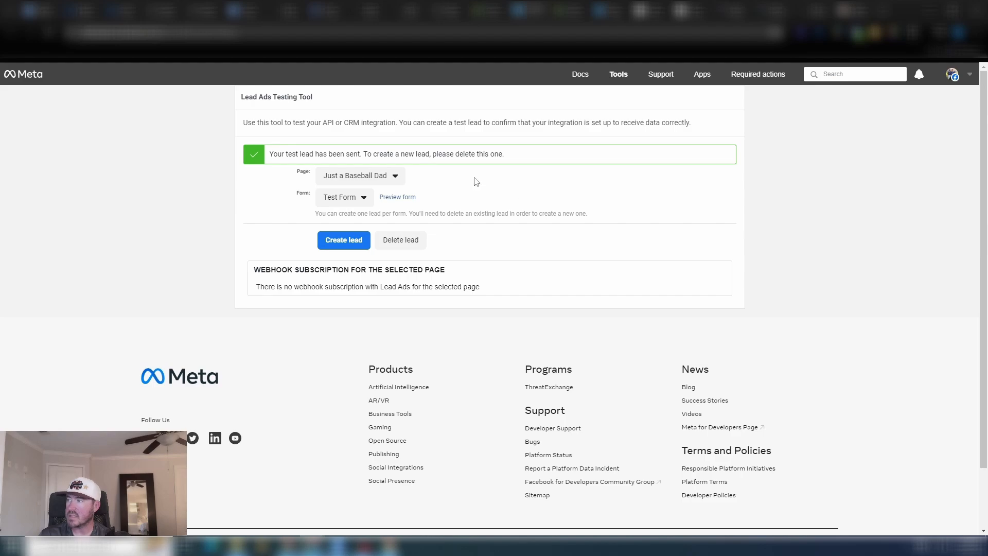
Step: Switch to the automation workflow list and open (1) CAPI - Facebook Lead Forms from (B) Offline Conversions, (2) Facebook CAPI
{"action": "left_click", "coordinate": [124, 11]}
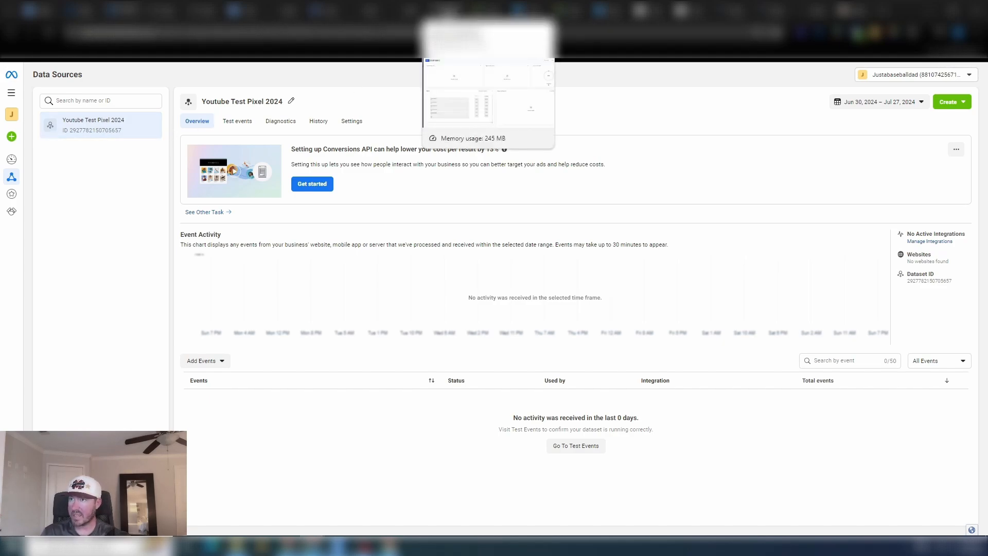
{"action": "left_click", "coordinate": [453, 10]}
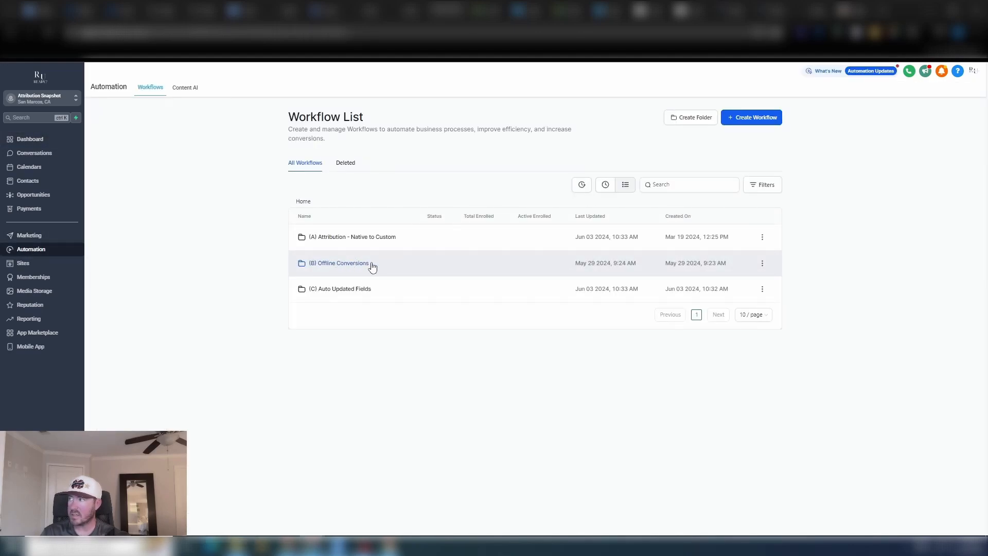
{"action": "left_click", "coordinate": [344, 265]}
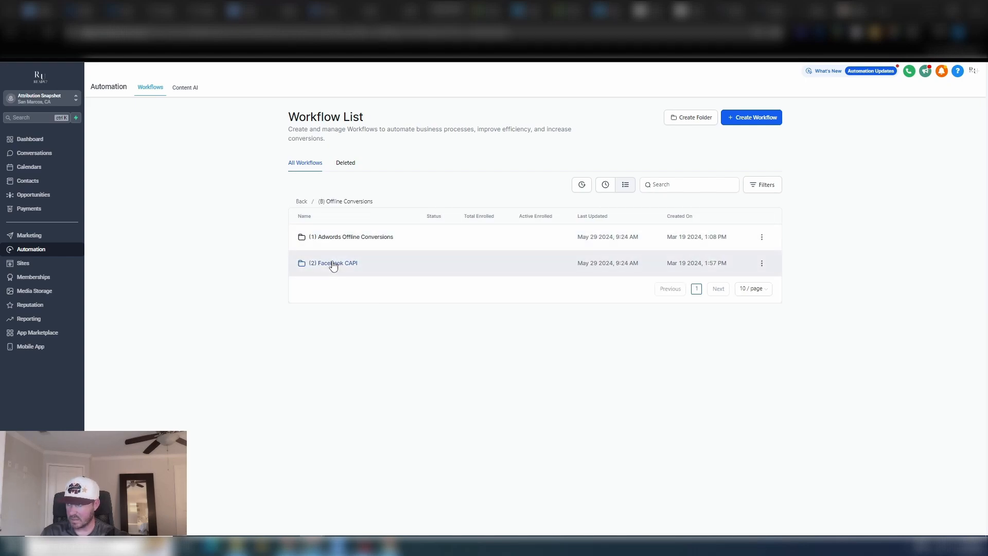
{"action": "left_click", "coordinate": [333, 264]}
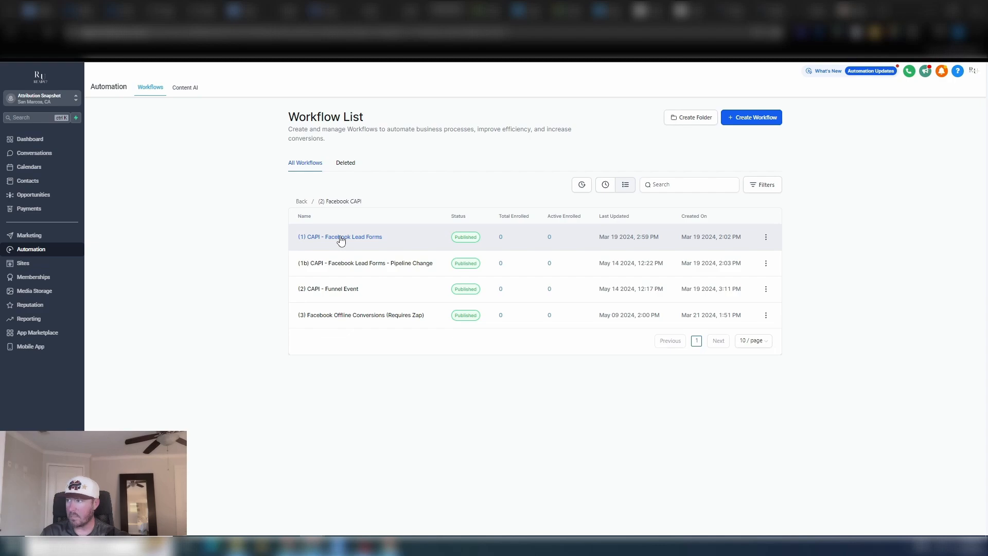
{"action": "left_click", "coordinate": [341, 238]}
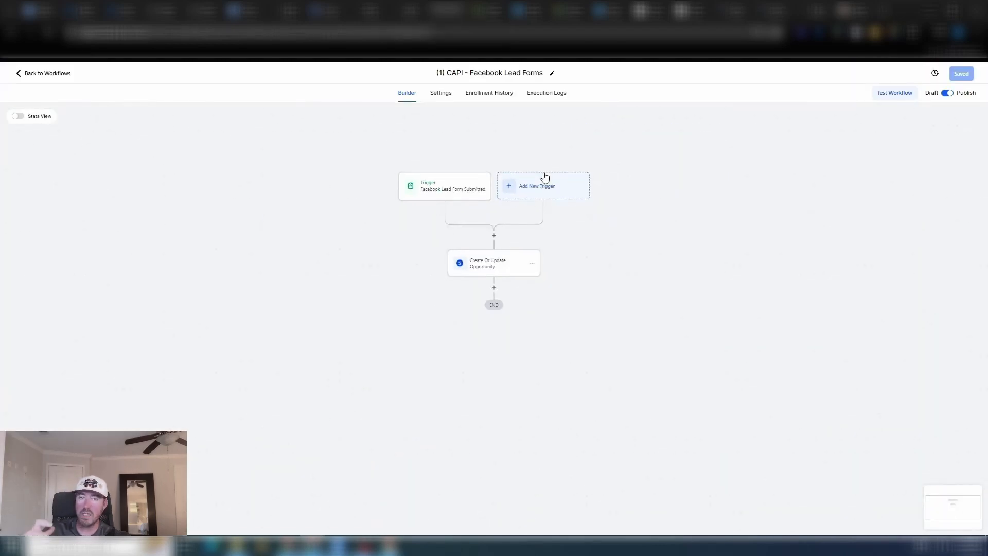
Step: Try adding an In Form filter to the Facebook Lead Form Submitted trigger, then discard it
{"action": "left_click", "coordinate": [453, 190]}
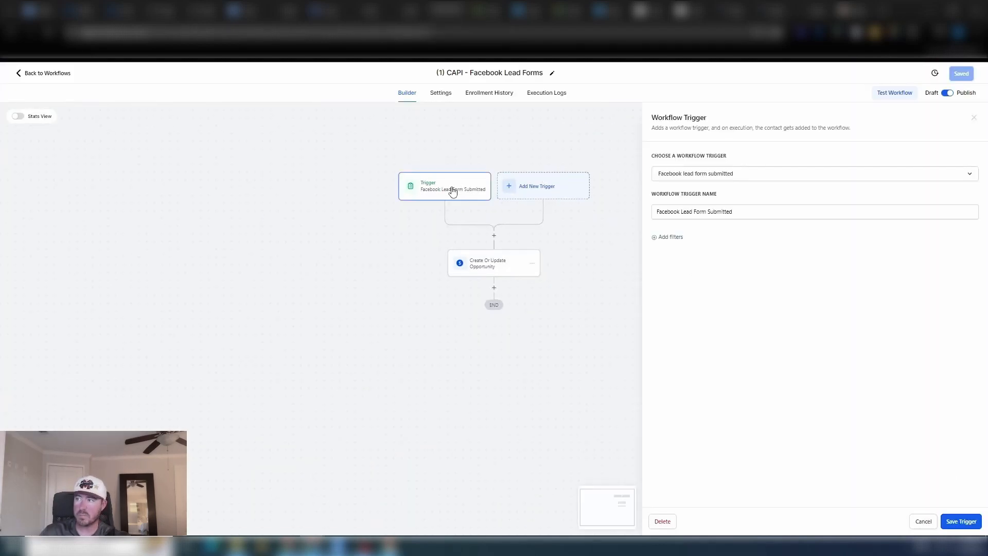
{"action": "left_click", "coordinate": [674, 238]}
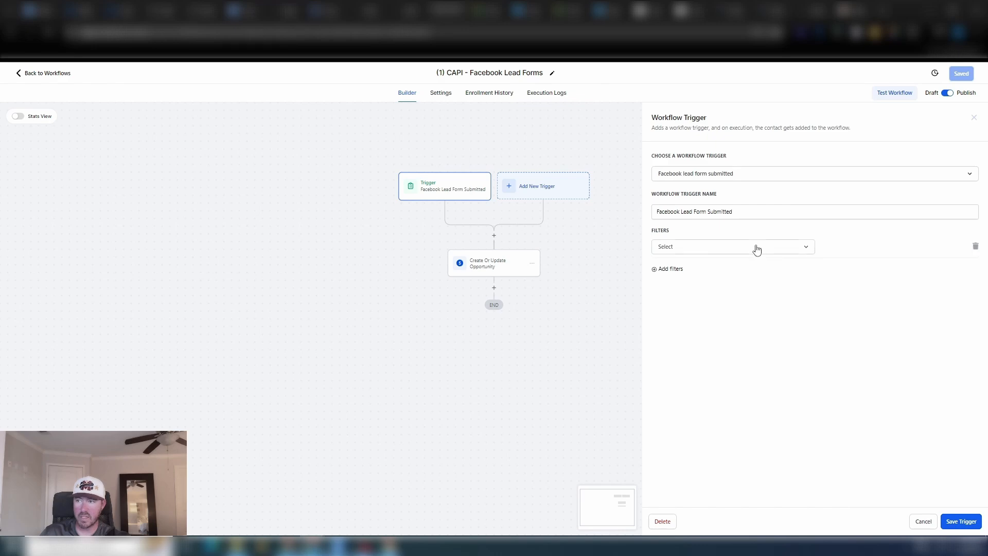
{"action": "left_click", "coordinate": [755, 247]}
{"action": "left_click", "coordinate": [701, 301]}
{"action": "left_click", "coordinate": [873, 243]}
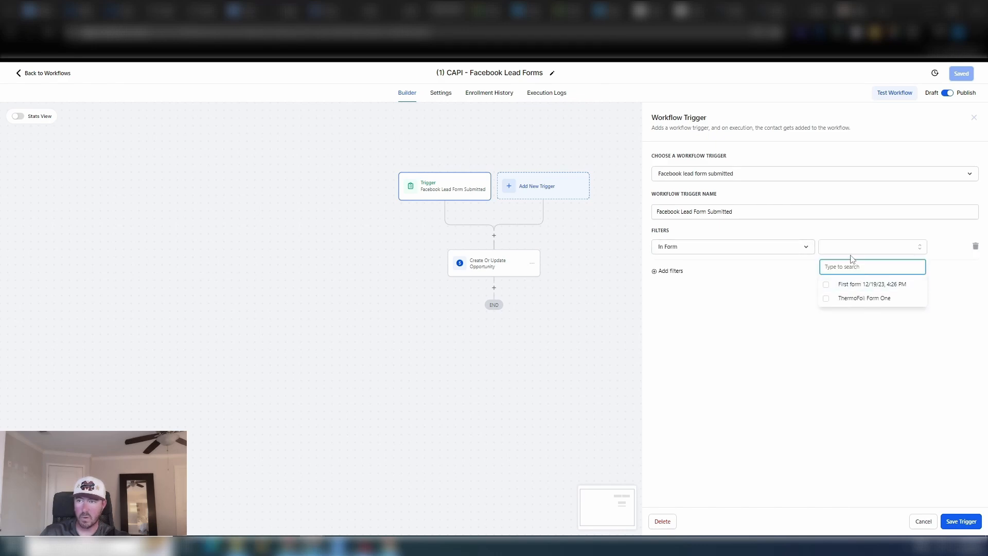
{"action": "left_click", "coordinate": [850, 252]}
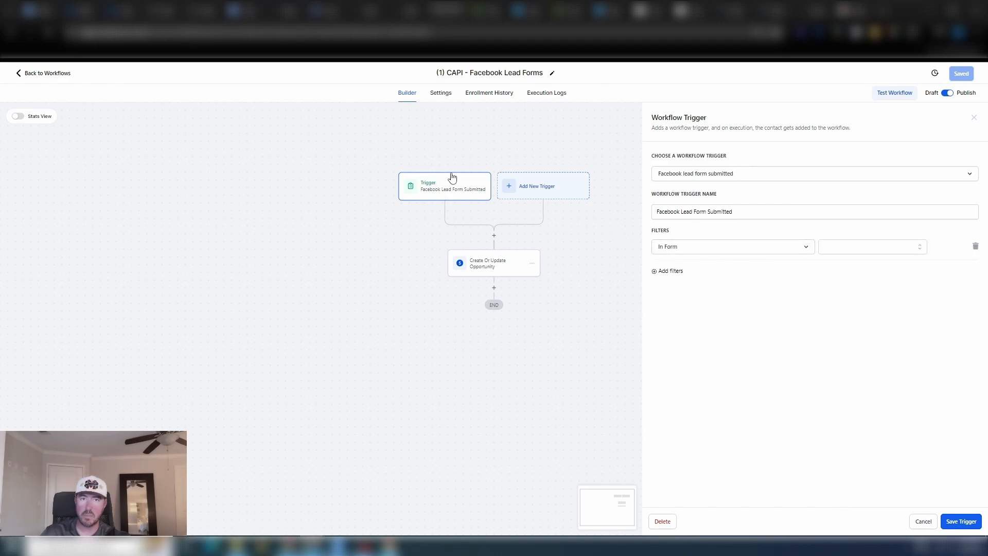
{"action": "left_click", "coordinate": [923, 522]}
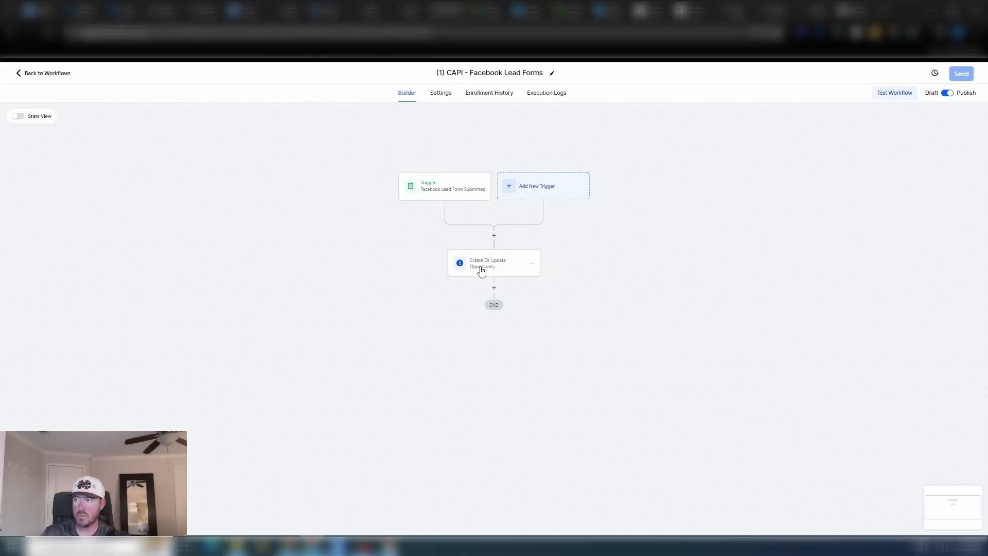
Step: Examine the pipeline, opportunity name, lead value and duplicate settings of the Create Or Update Opportunity action, closing it without saving
{"action": "left_click", "coordinate": [478, 268]}
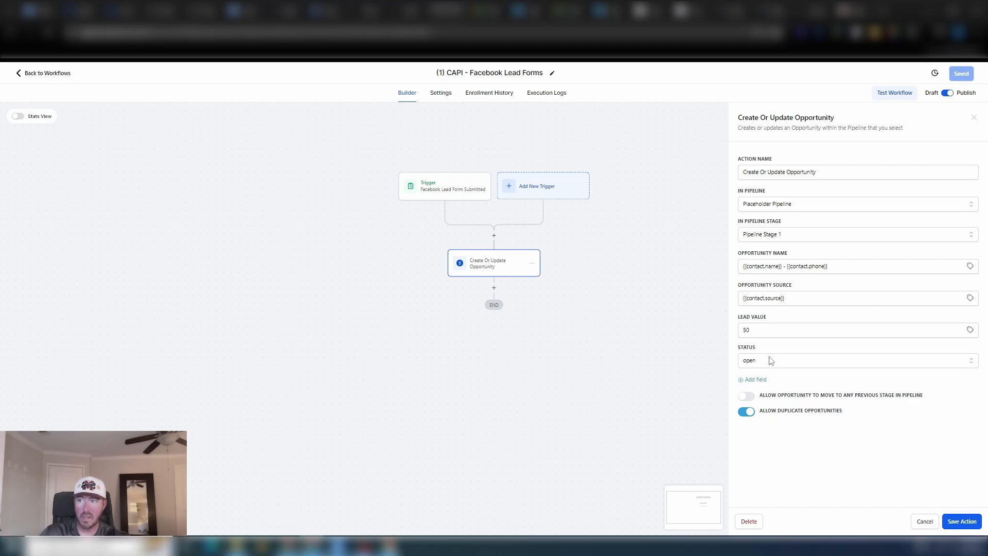
{"action": "left_click", "coordinate": [744, 411]}
{"action": "left_click", "coordinate": [835, 265]}
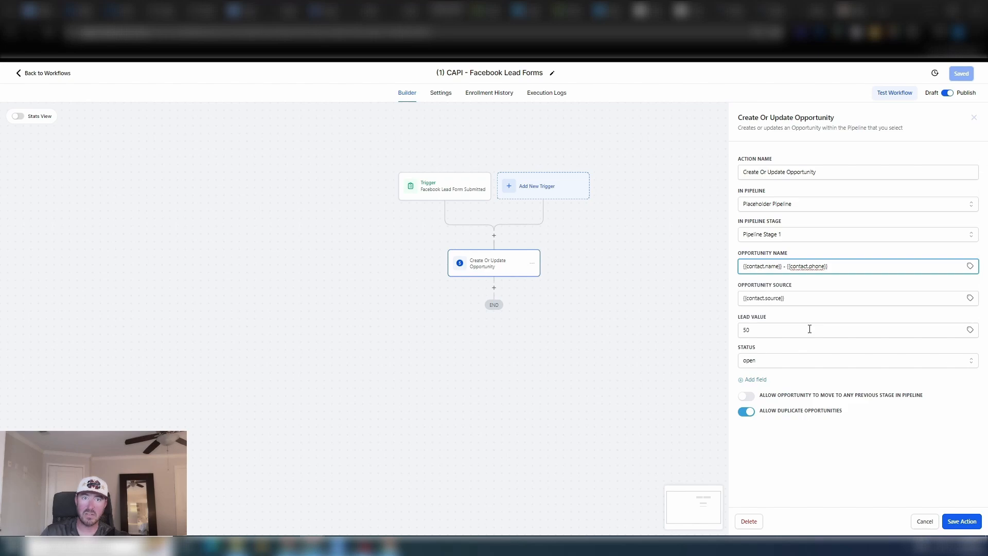
{"action": "left_click", "coordinate": [926, 521]}
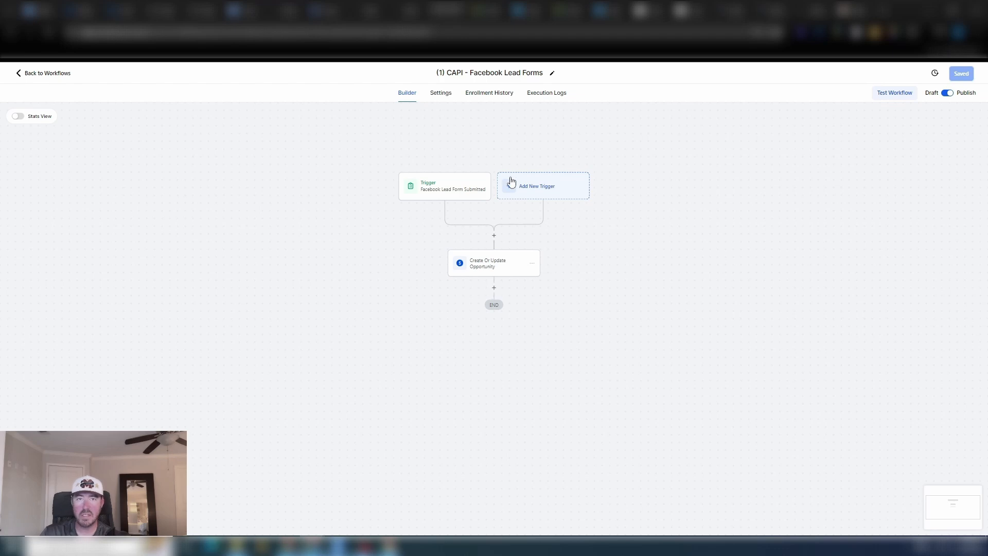
Step: Open the (1b) CAPI - Facebook Lead Forms - Pipeline Change workflow and inspect its Pipeline Stage 1 trigger
{"action": "left_click", "coordinate": [46, 75]}
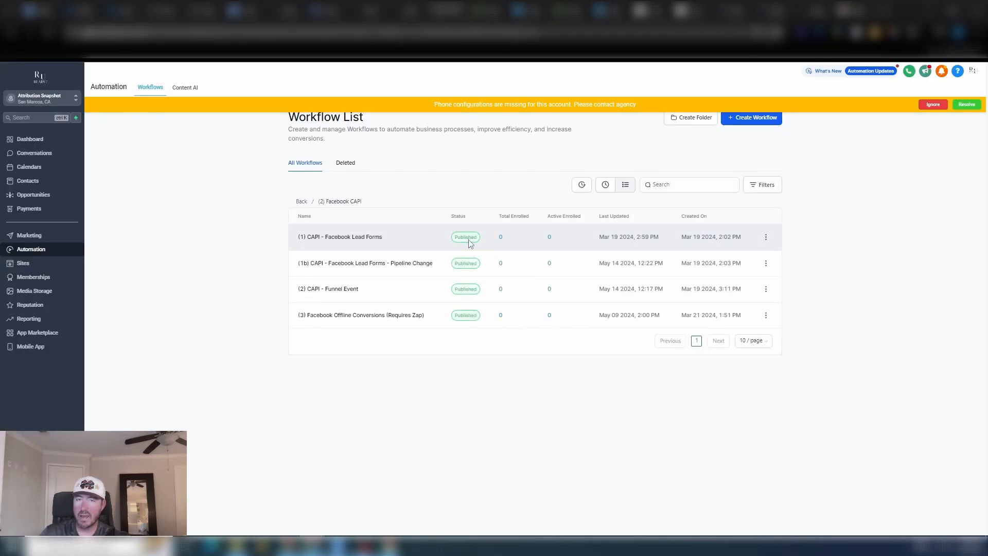
{"action": "left_click", "coordinate": [388, 266]}
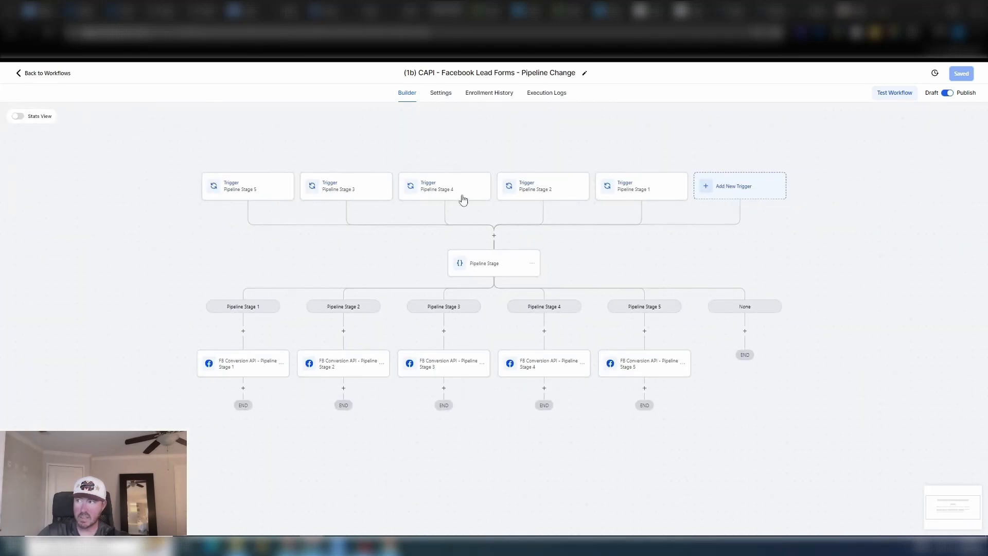
{"action": "left_click", "coordinate": [640, 189]}
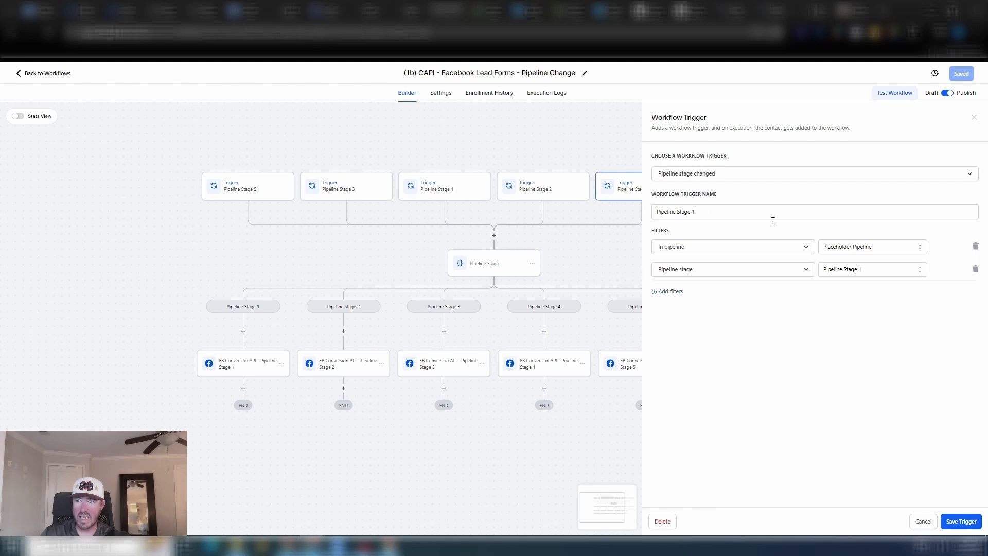
{"action": "left_click", "coordinate": [923, 522]}
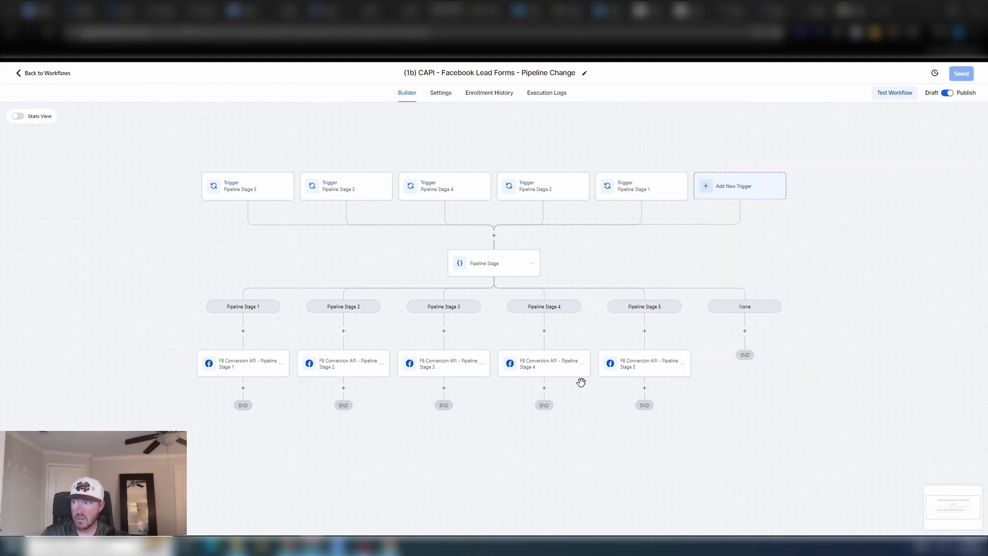
Step: Inspect the FB Conversion API - Pipeline Stage 1 action and the Pipeline Stage condition, leaving both unsaved
{"action": "left_click", "coordinate": [234, 366]}
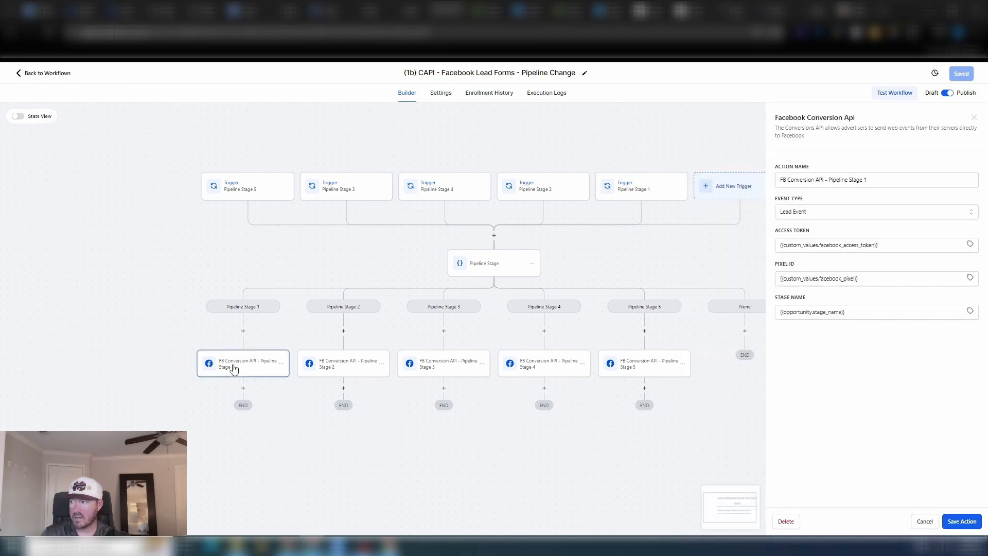
{"action": "left_click", "coordinate": [490, 263]}
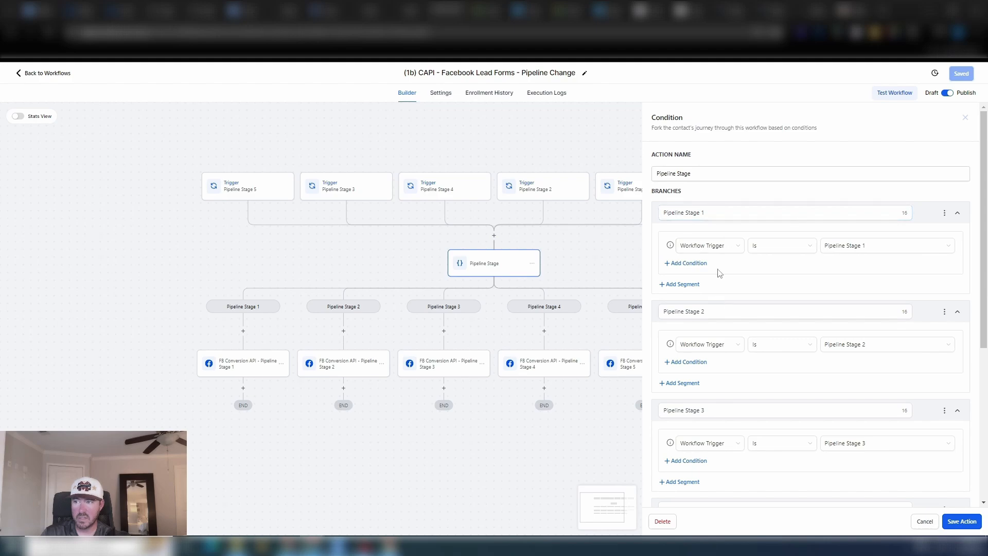
{"action": "left_click", "coordinate": [924, 522]}
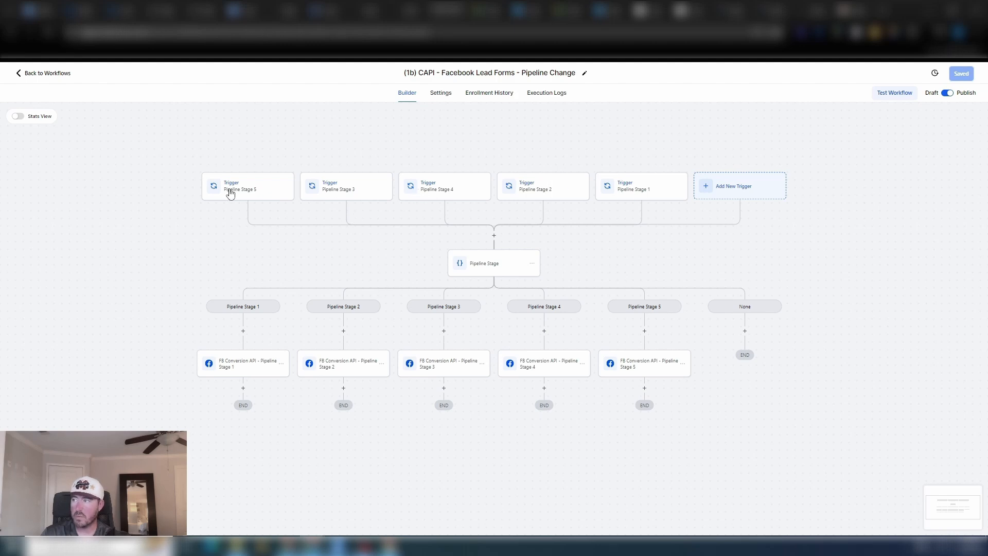
Step: Review the Pipeline Stage 1 trigger's filters and compare the Pipeline Stage condition's branches for stages 1 to 5
{"action": "left_click", "coordinate": [632, 191]}
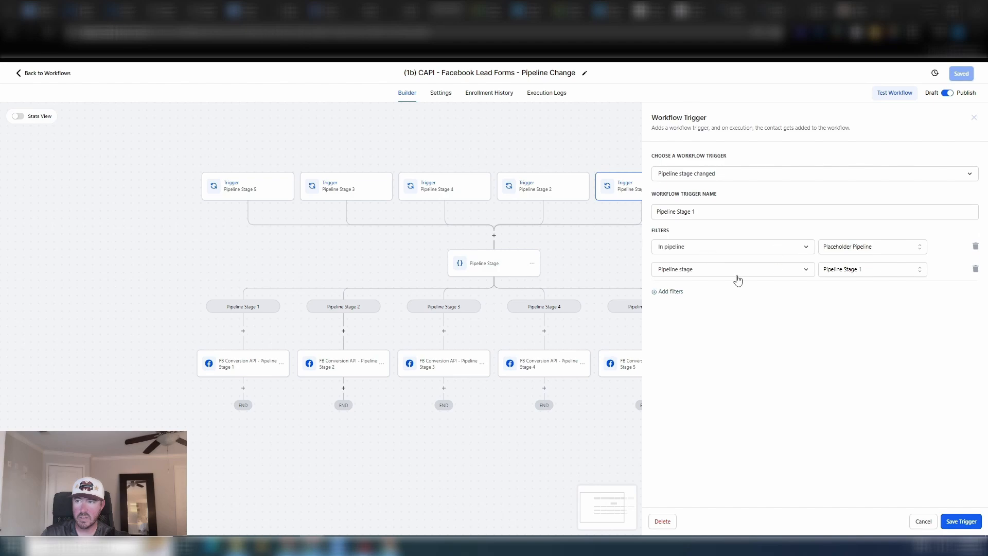
{"action": "left_click", "coordinate": [924, 522]}
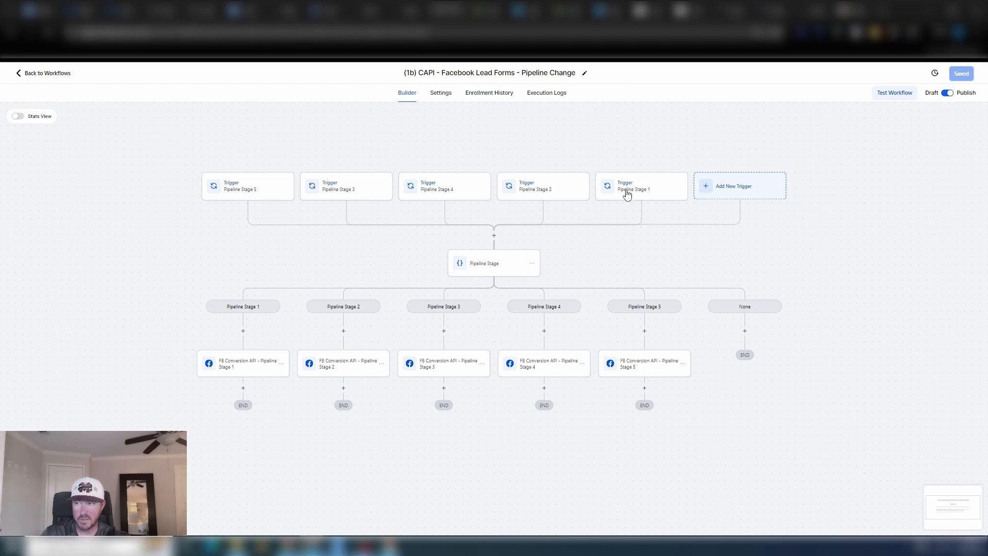
{"action": "left_click", "coordinate": [495, 265]}
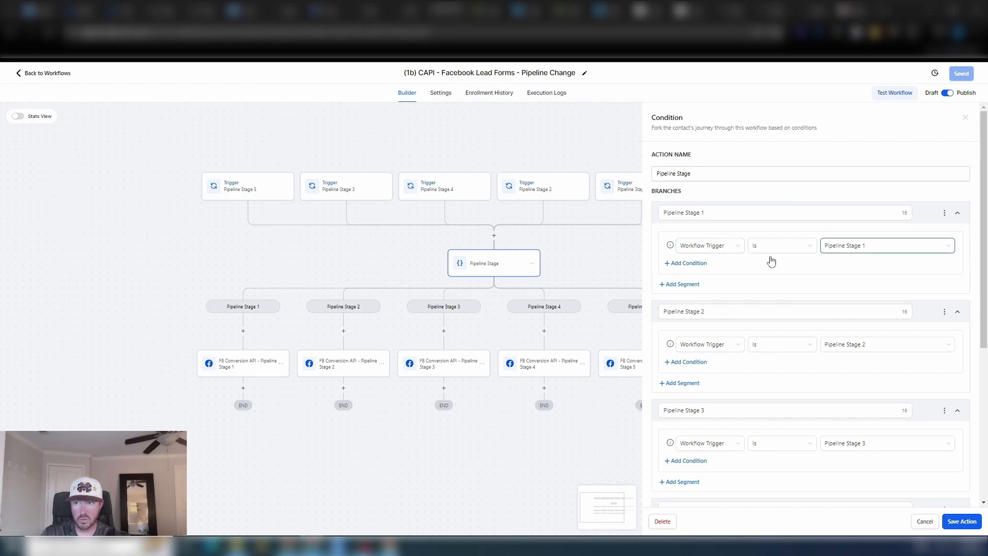
{"action": "scroll", "coordinate": [845, 336], "scroll_direction": "down", "scroll_amount": 2}
{"action": "scroll", "coordinate": [867, 232], "scroll_direction": "up", "scroll_amount": 2}
{"action": "scroll", "coordinate": [877, 225], "scroll_direction": "down", "scroll_amount": 5}
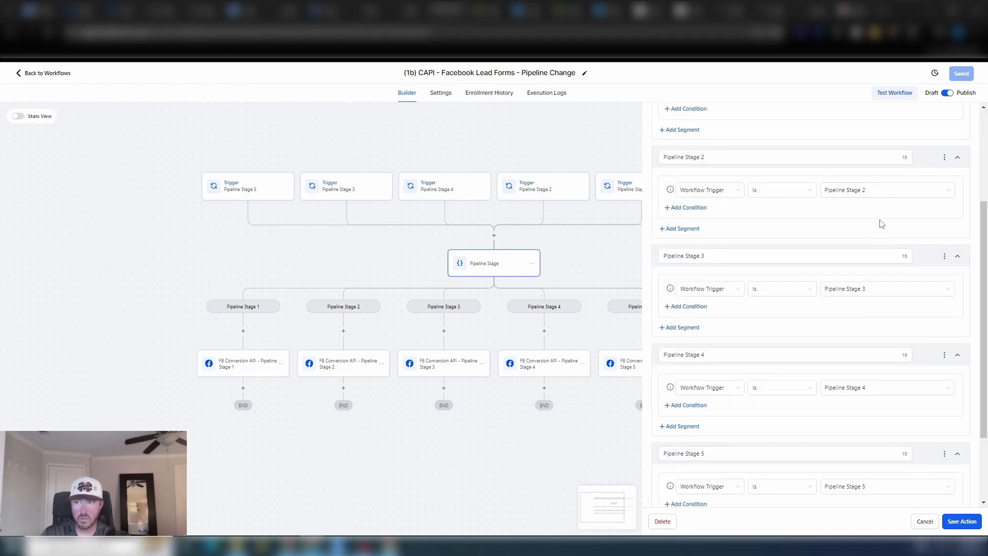
{"action": "left_click", "coordinate": [923, 521]}
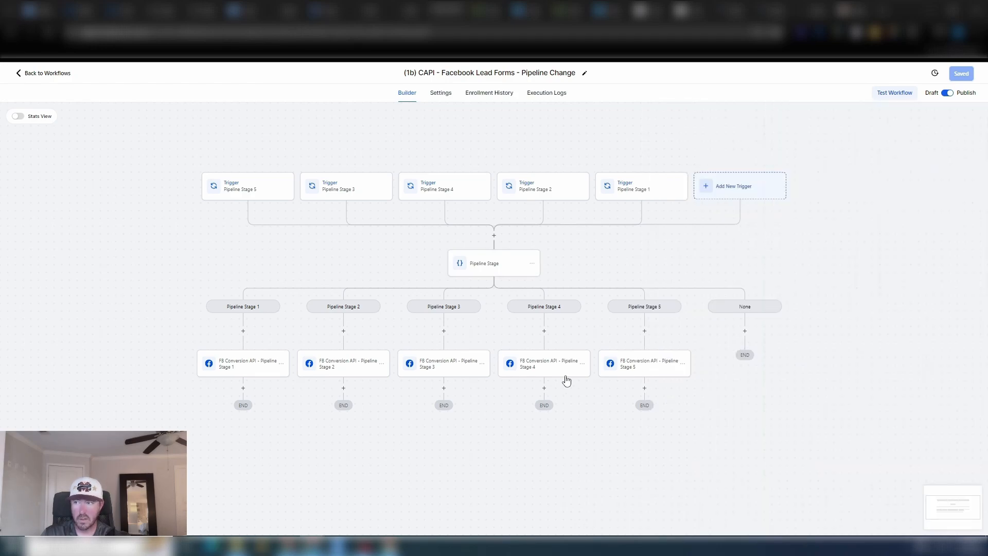
Step: Examine the access token, pixel ID and stage name fields of the FB Conversion API - Pipeline Stage 1 action
{"action": "left_click", "coordinate": [252, 364]}
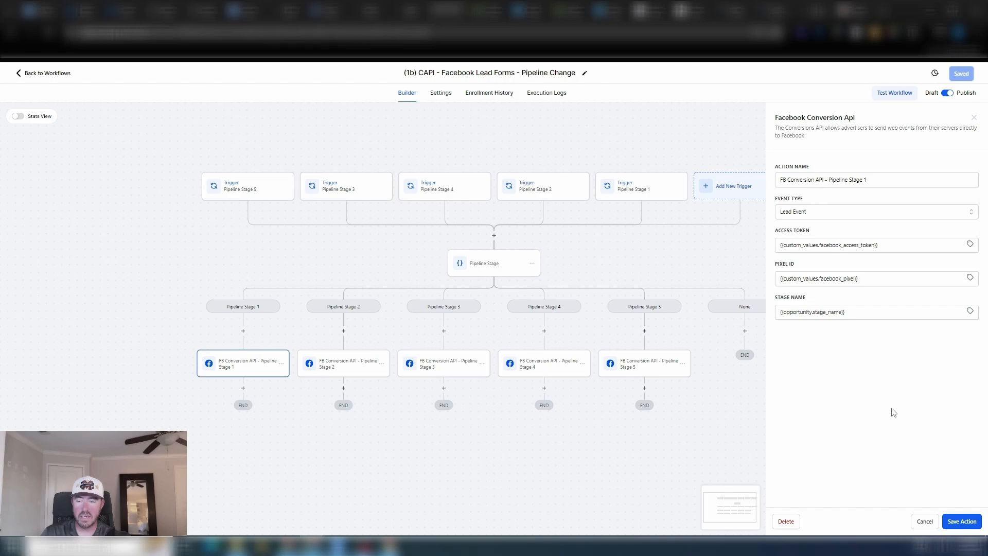
{"action": "left_click_drag", "start_coordinate": [775, 236], "coordinate": [817, 235]}
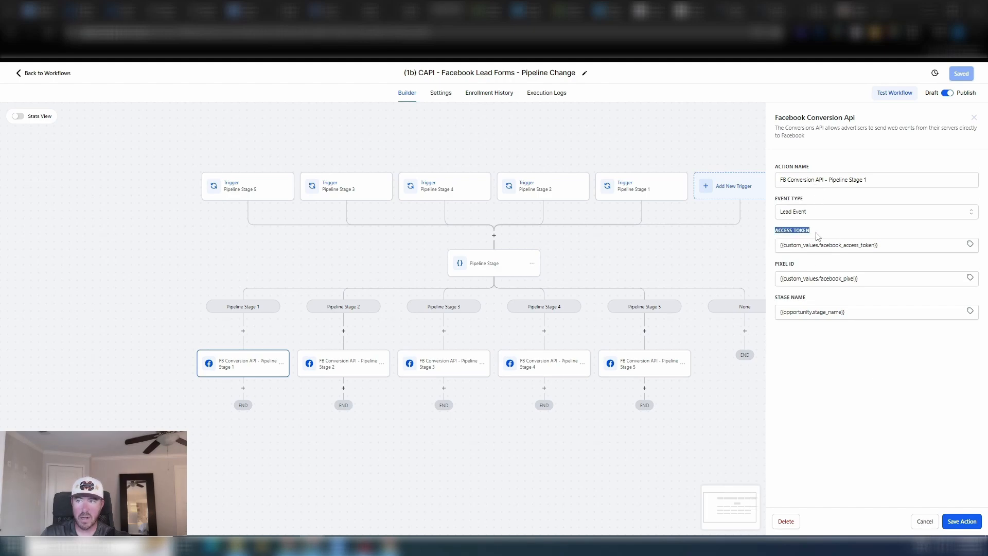
{"action": "left_click_drag", "start_coordinate": [774, 266], "coordinate": [809, 266]}
{"action": "left_click", "coordinate": [819, 266]}
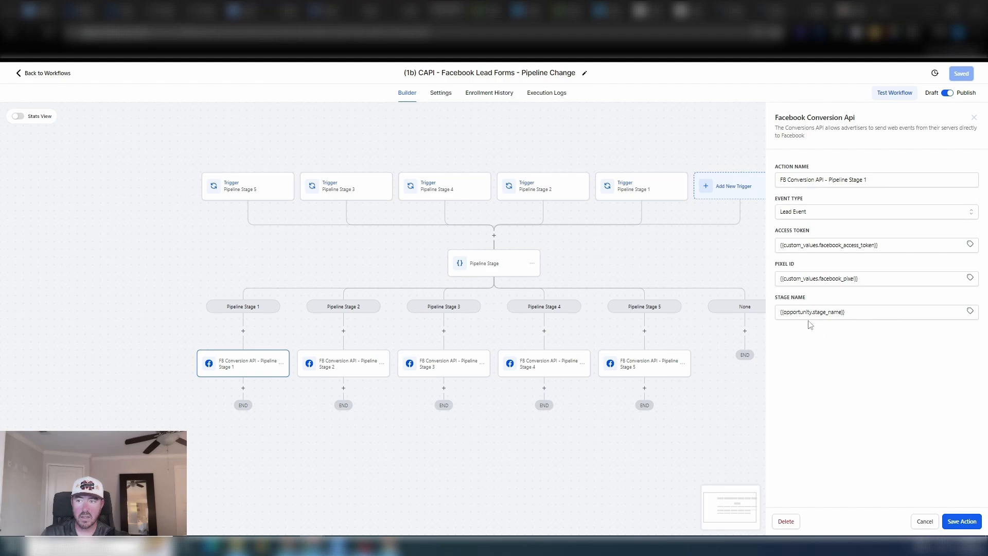
{"action": "left_click", "coordinate": [858, 311]}
{"action": "left_click_drag", "start_coordinate": [858, 311], "coordinate": [770, 315]}
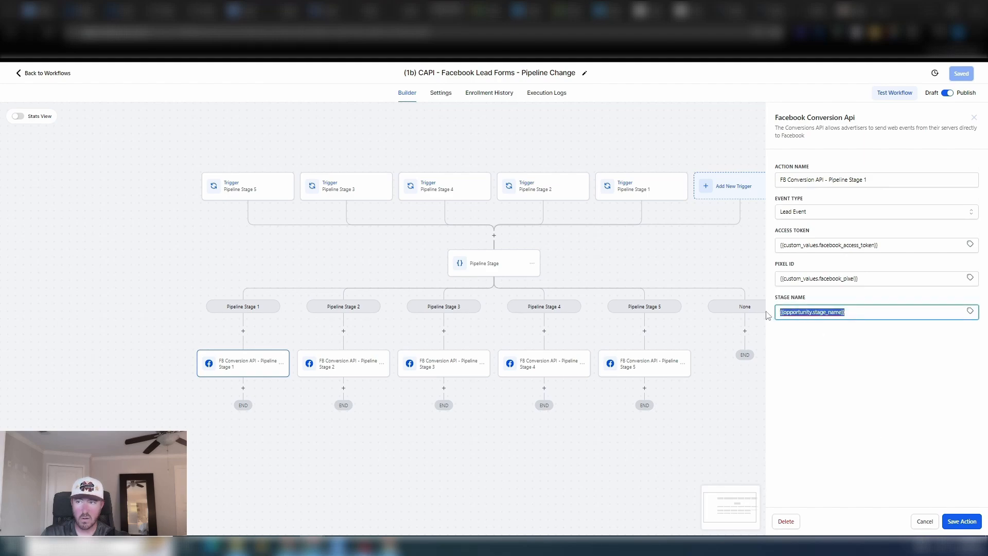
{"action": "left_click", "coordinate": [931, 524]}
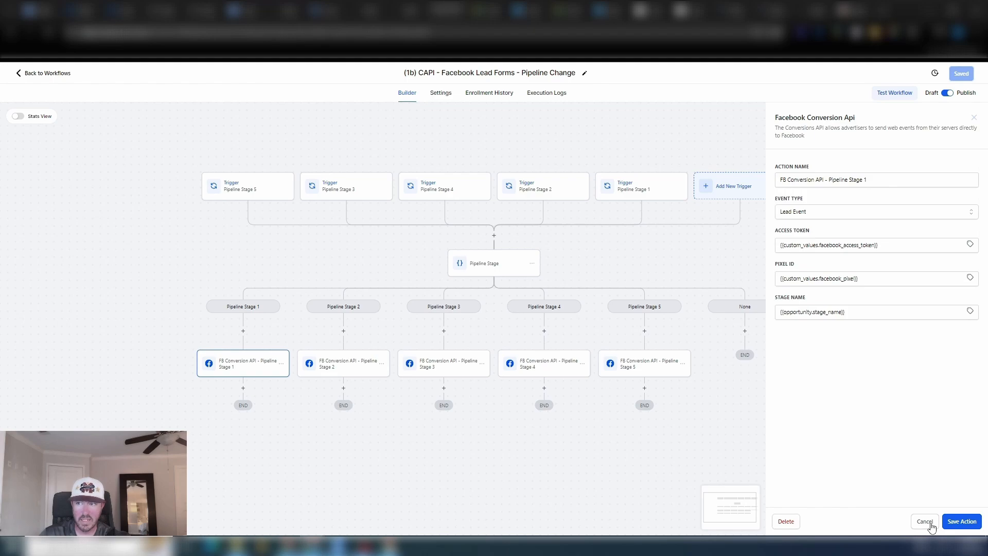
Step: Switch to the Facebook Pixel Info 2024 document in Google Docs and copy the pixel ID below the pixel code
{"action": "left_click", "coordinate": [247, 13]}
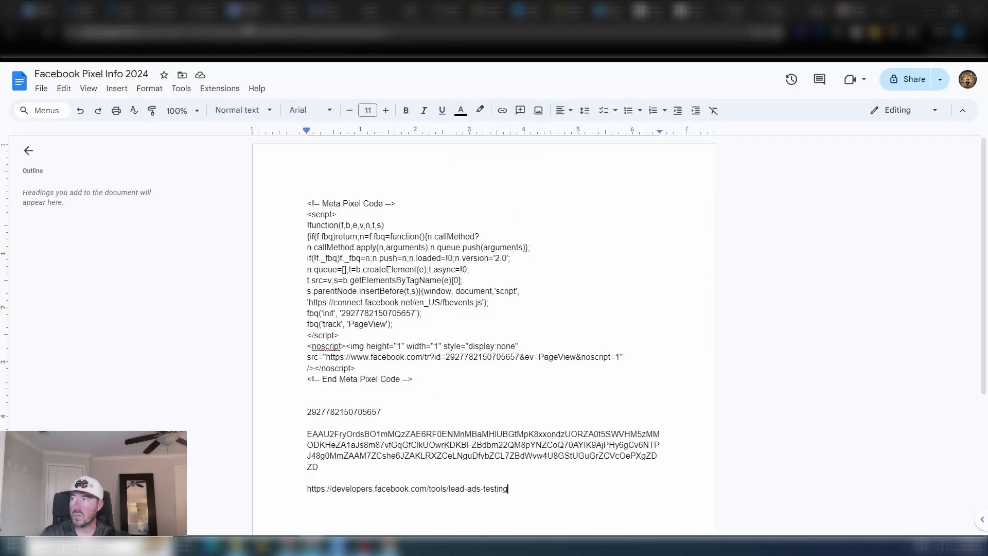
{"action": "left_click", "coordinate": [379, 406]}
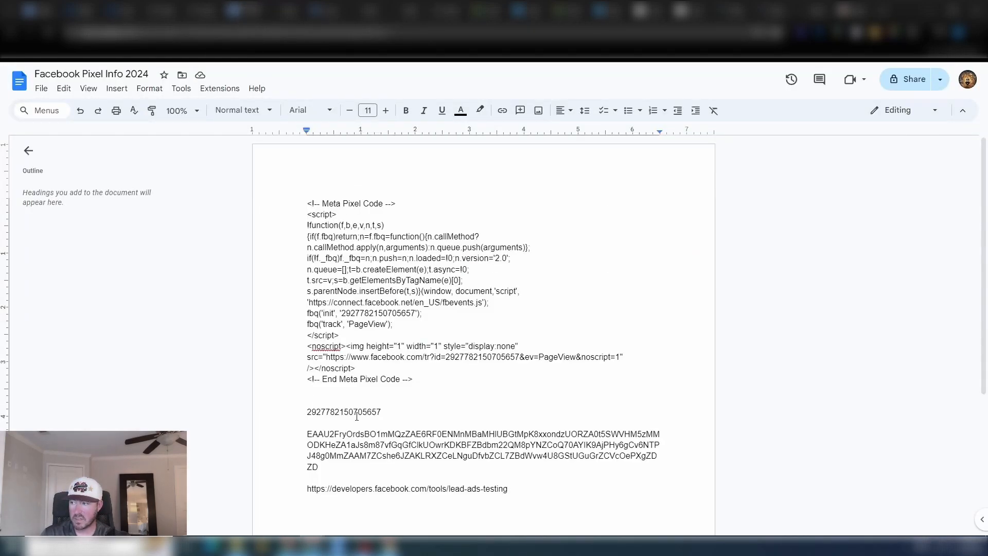
{"action": "left_click_drag", "start_coordinate": [310, 436], "coordinate": [353, 467]}
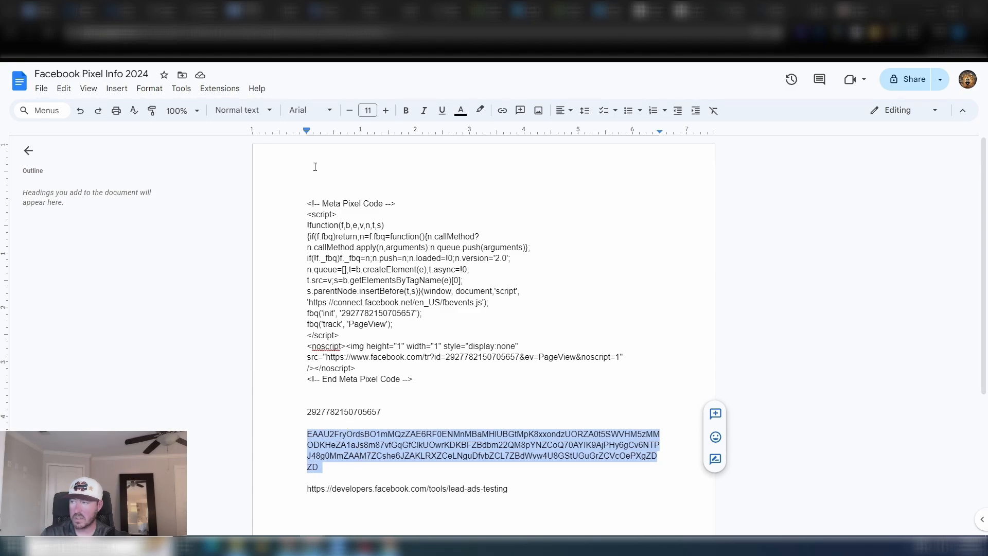
{"action": "left_click", "coordinate": [385, 413]}
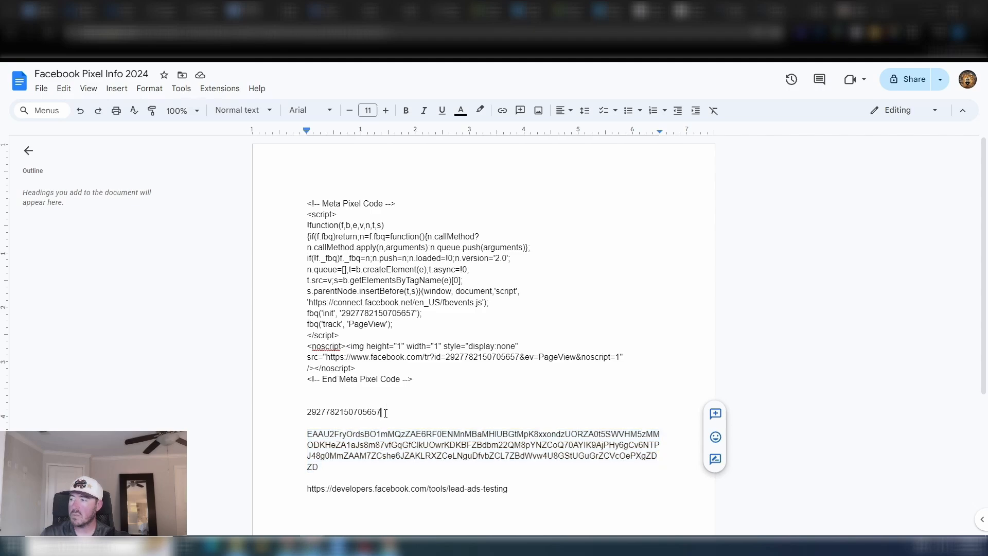
{"action": "left_click_drag", "start_coordinate": [385, 413], "coordinate": [308, 413]}
{"action": "key", "text": "ctrl+c"}
Step: Return to HighLevel and open the Custom Values settings, locating the Facebook Access Token and Facebook Pixel entries
{"action": "left_click", "coordinate": [209, 12]}
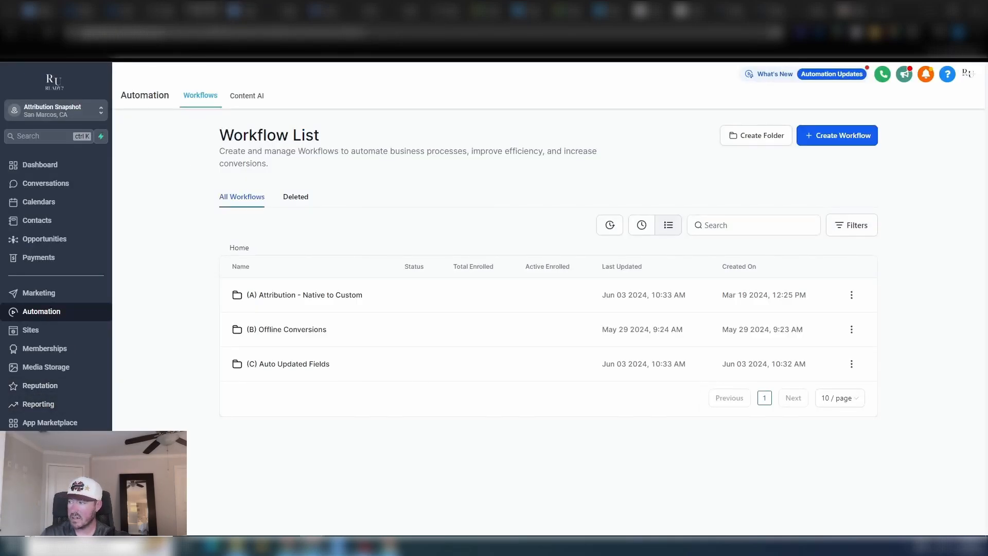
{"action": "left_click", "coordinate": [34, 518]}
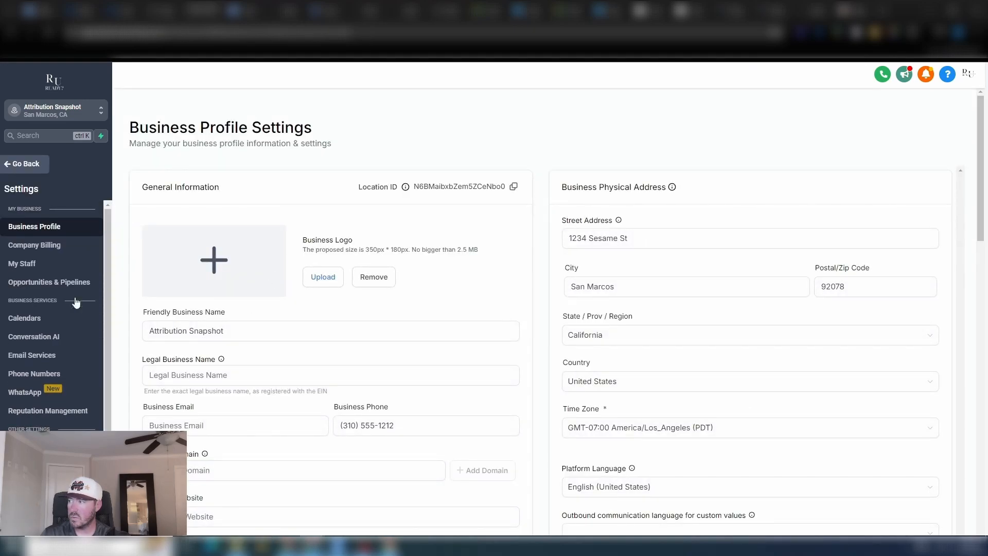
{"action": "scroll", "coordinate": [41, 319], "scroll_direction": "down", "scroll_amount": 3}
{"action": "left_click", "coordinate": [47, 365]}
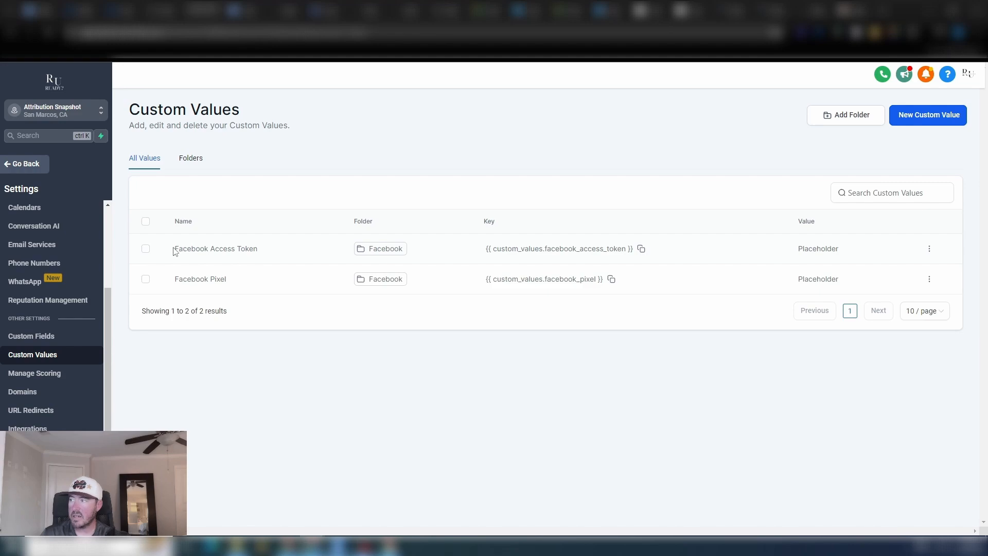
{"action": "left_click_drag", "start_coordinate": [175, 250], "coordinate": [262, 252]}
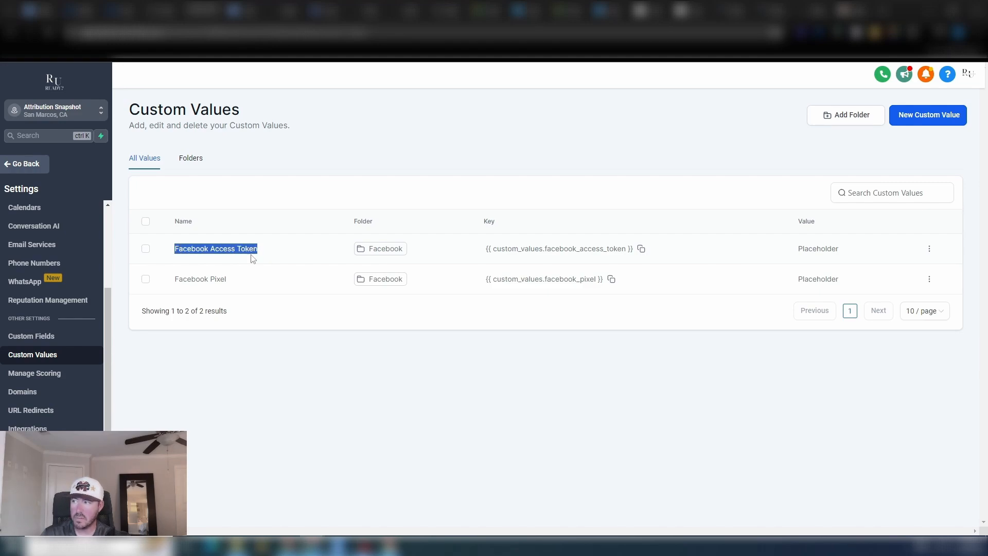
{"action": "left_click_drag", "start_coordinate": [177, 279], "coordinate": [233, 284]}
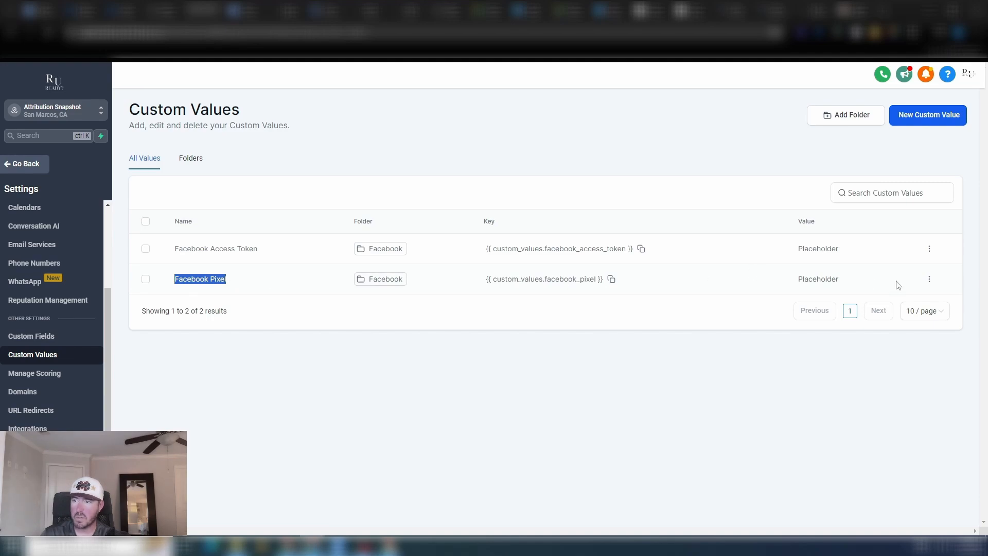
Step: Replace the Facebook Pixel custom value's placeholder with the copied pixel ID and save the update
{"action": "left_click", "coordinate": [931, 282]}
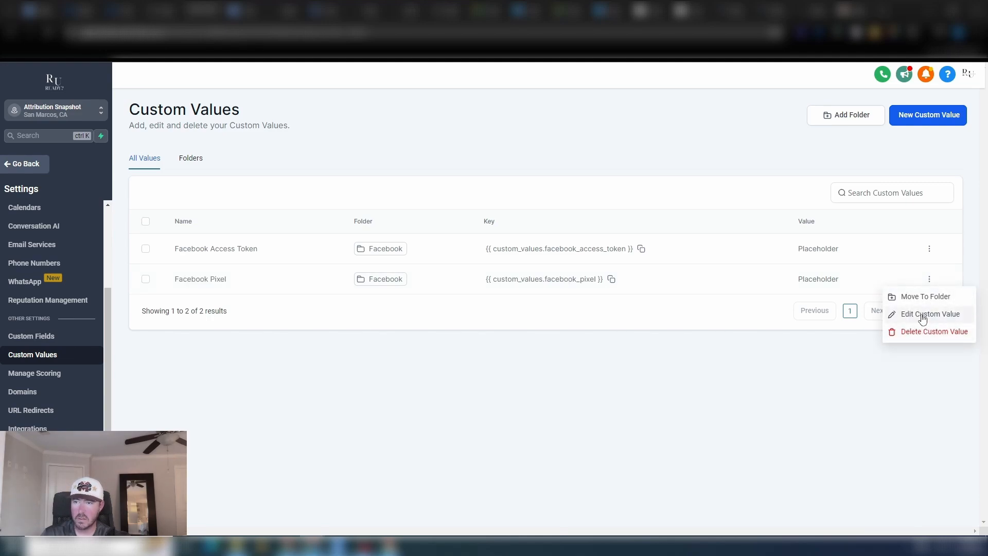
{"action": "left_click", "coordinate": [921, 315]}
{"action": "double_click", "coordinate": [453, 312]}
{"action": "key", "text": "ctrl+v"}
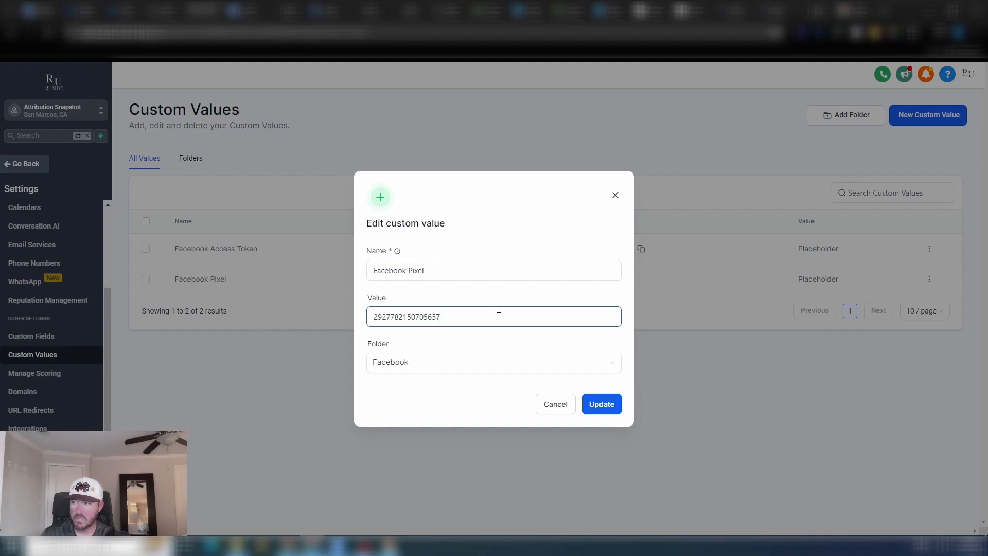
{"action": "left_click", "coordinate": [598, 404]}
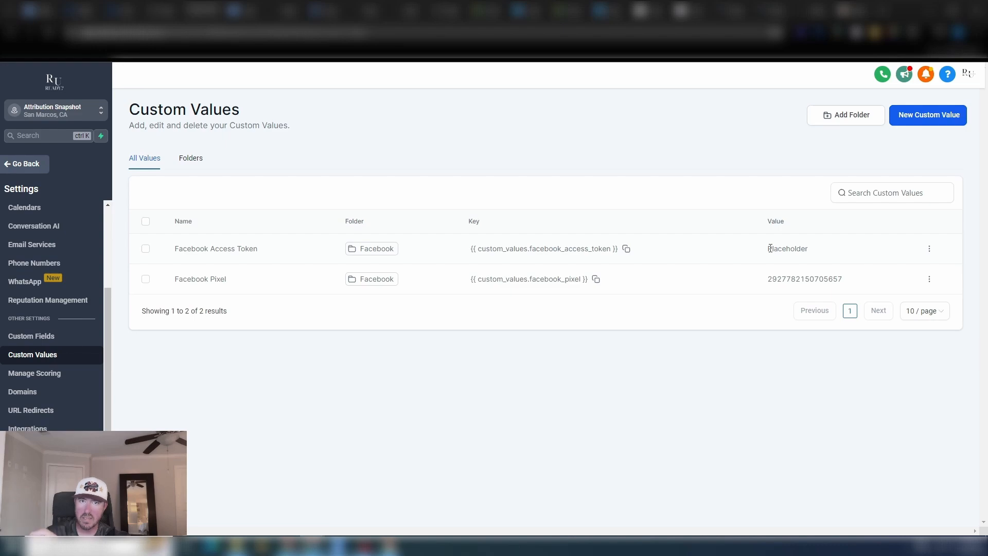
Step: Copy the access token from the Facebook Pixel Info 2024 document into HighLevel's Facebook Access Token custom value and save it
{"action": "left_click", "coordinate": [248, 13]}
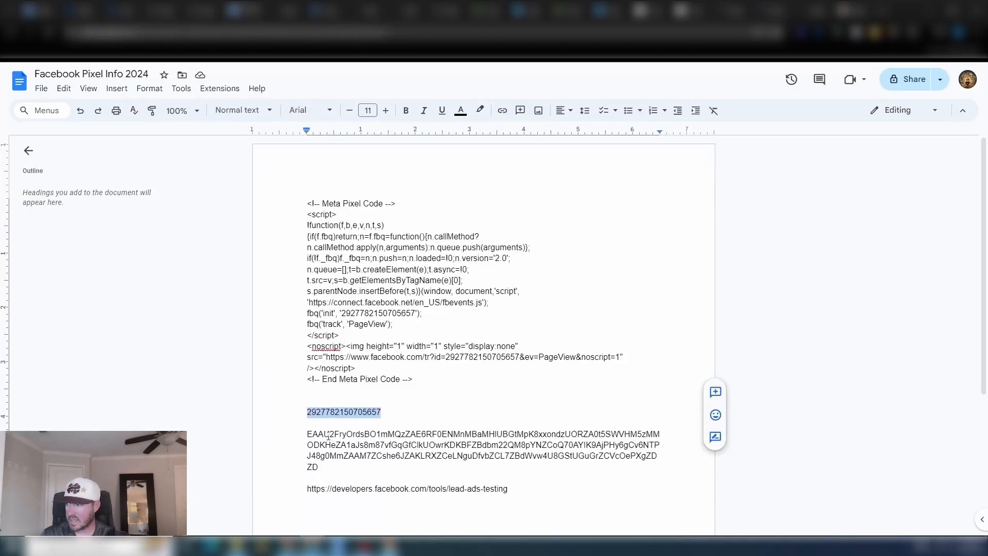
{"action": "left_click_drag", "start_coordinate": [308, 434], "coordinate": [358, 469]}
{"action": "left_click", "coordinate": [201, 10]}
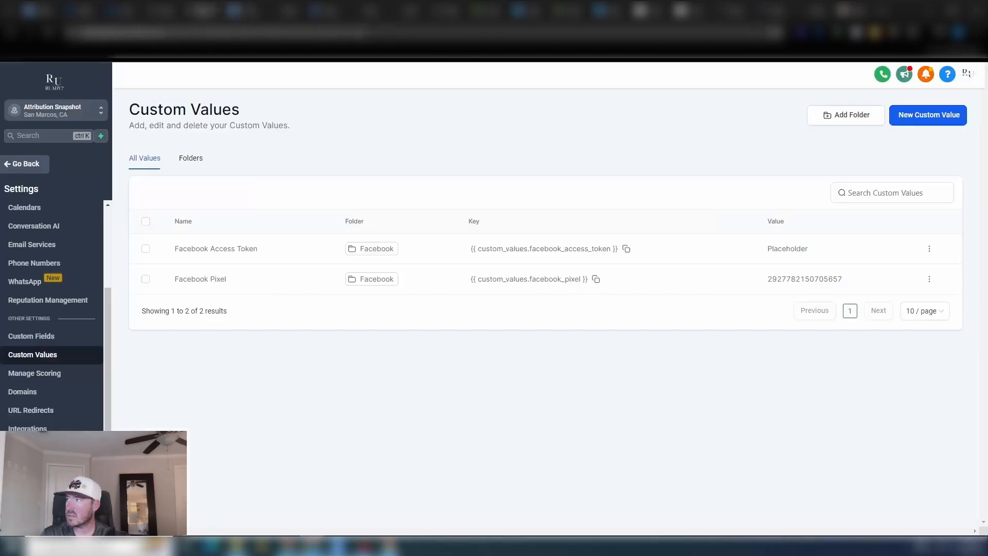
{"action": "left_click", "coordinate": [928, 250]}
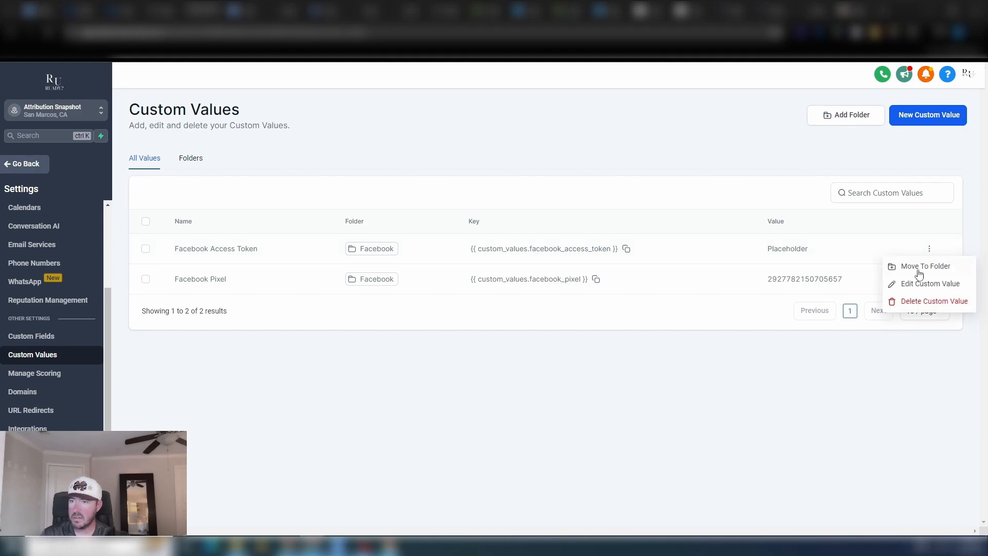
{"action": "left_click", "coordinate": [920, 283]}
{"action": "left_click", "coordinate": [443, 319]}
{"action": "key", "text": "ctrl+a"}
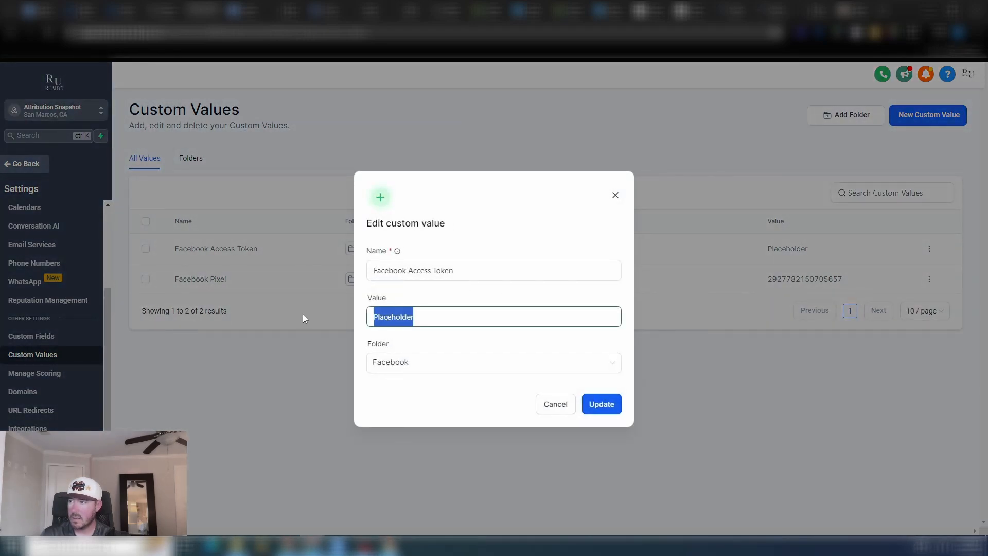
{"action": "key", "text": "ctrl+v"}
{"action": "left_click", "coordinate": [603, 405]}
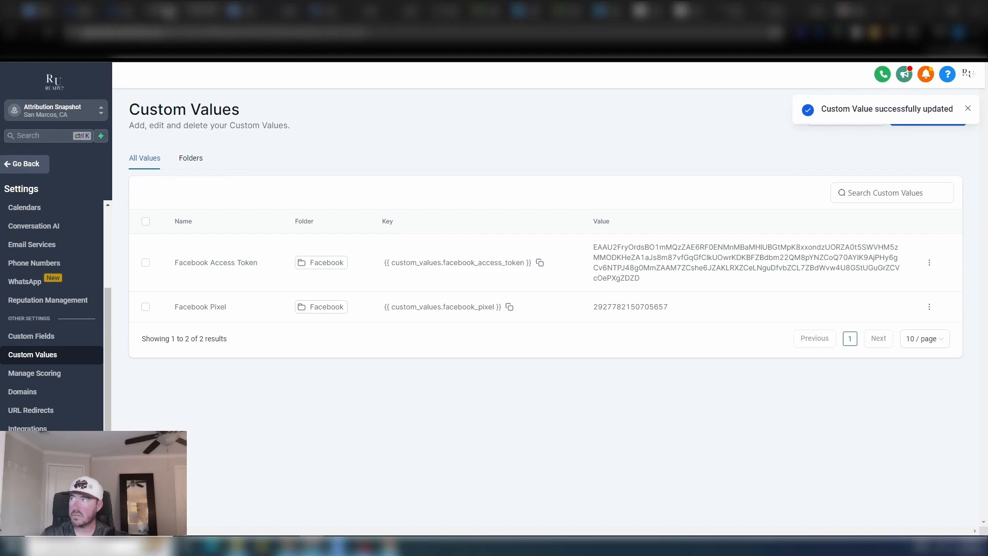
Step: Reopen the (1b) CAPI - Facebook Lead Forms - Pipeline Change workflow from the (2) Facebook CAPI folder and inspect its Pipeline Stage condition
{"action": "left_click", "coordinate": [165, 13]}
{"action": "left_click", "coordinate": [199, 15]}
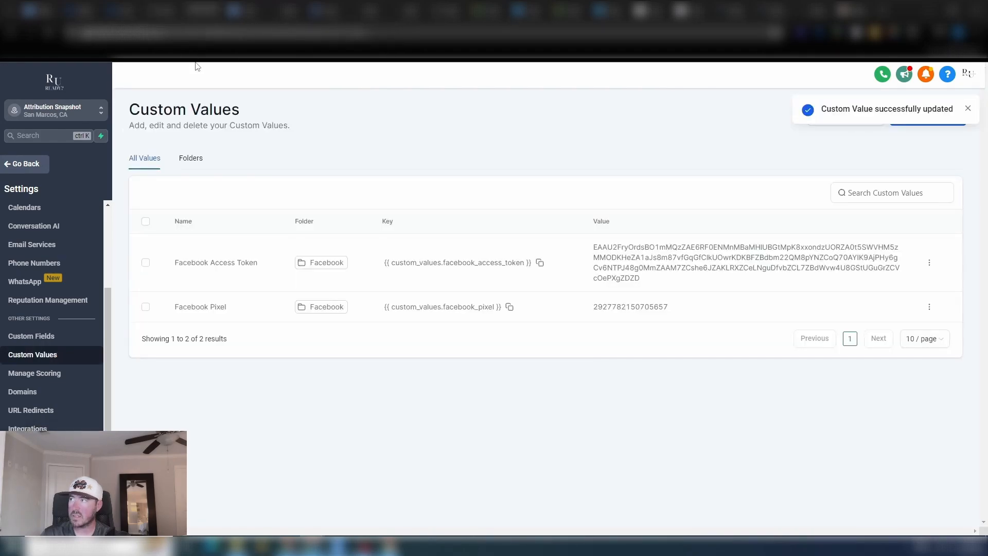
{"action": "left_click", "coordinate": [30, 167]}
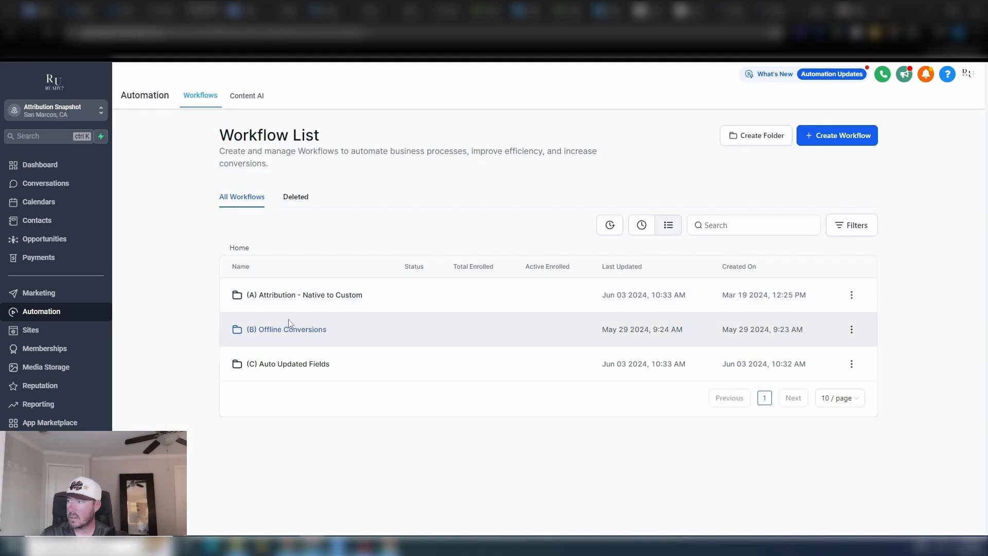
{"action": "left_click", "coordinate": [287, 332]}
{"action": "left_click", "coordinate": [282, 332]}
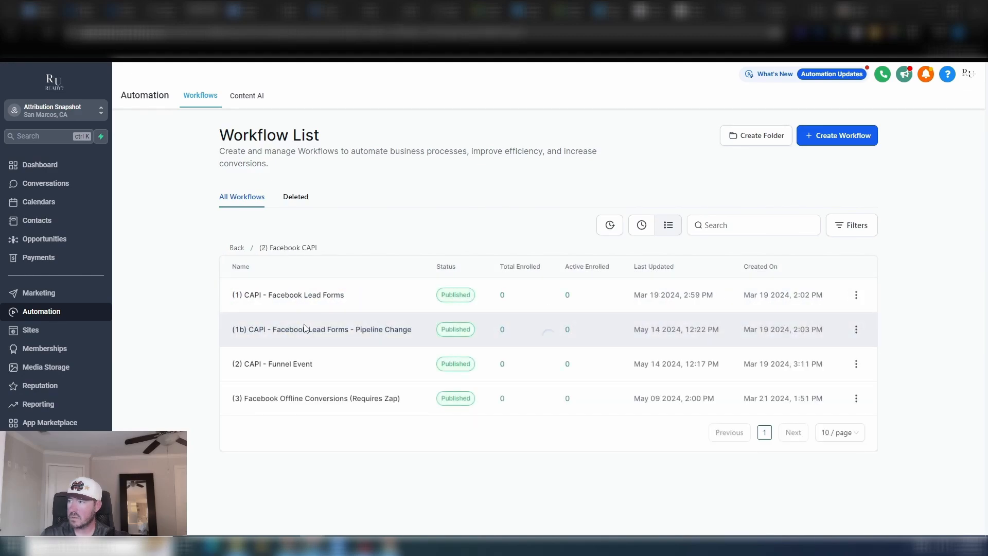
{"action": "left_click", "coordinate": [305, 332]}
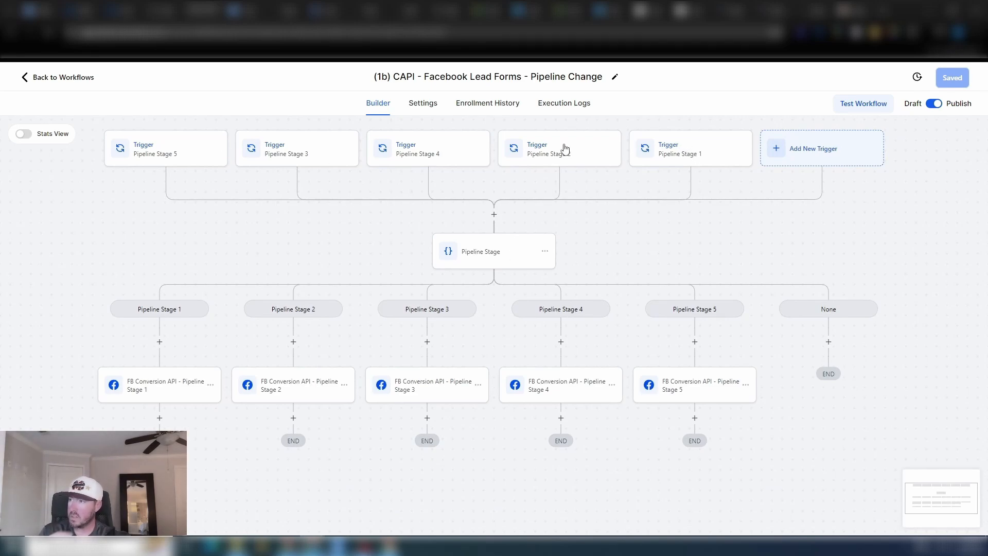
{"action": "left_click", "coordinate": [492, 261]}
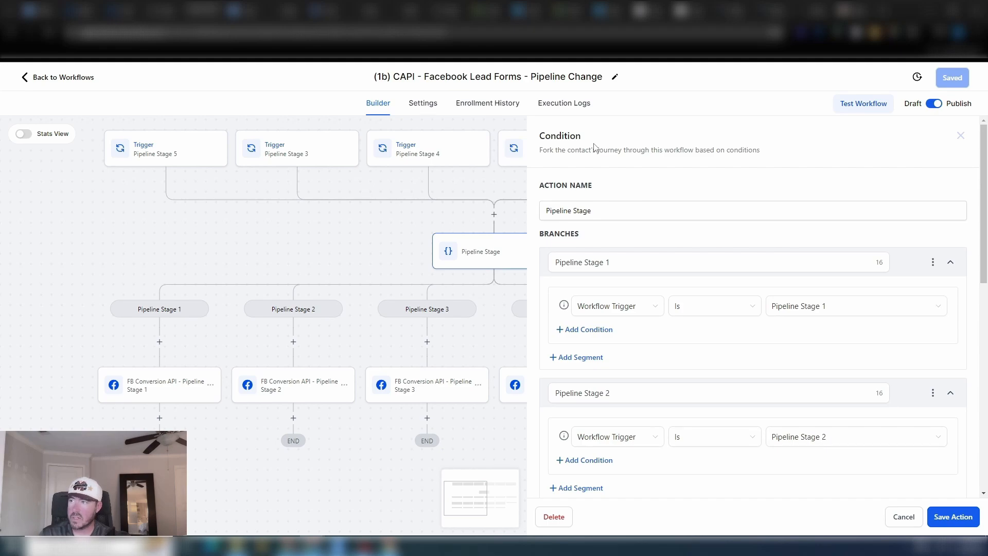
{"action": "left_click", "coordinate": [903, 516]}
{"action": "left_click", "coordinate": [495, 215]}
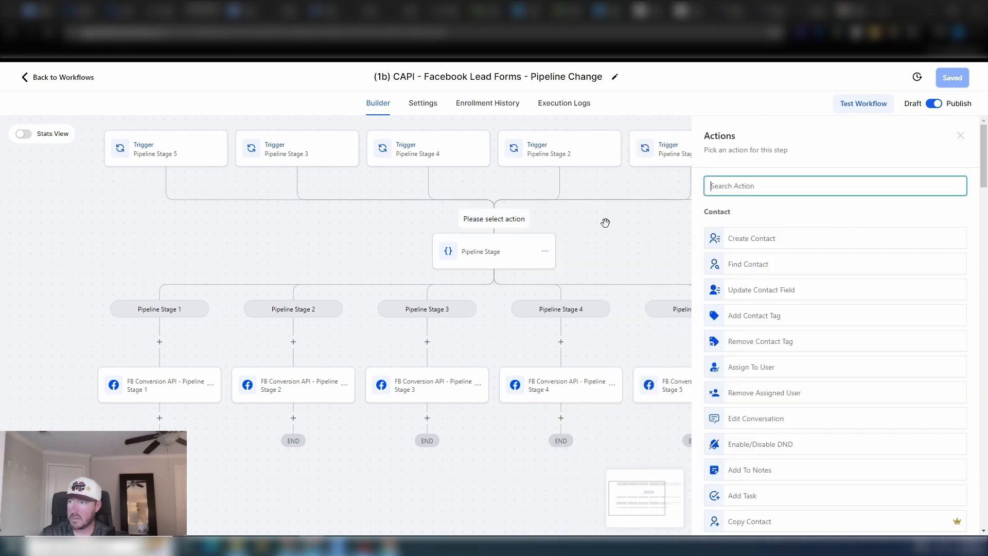
{"action": "type", "text": "if"}
{"action": "left_click", "coordinate": [739, 227]}
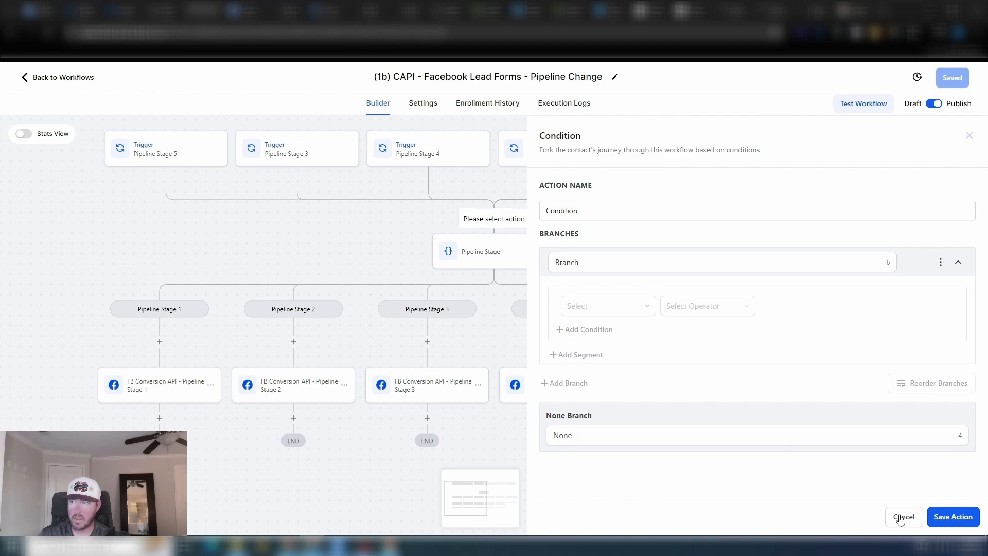
{"action": "left_click", "coordinate": [901, 517]}
Step: Review the Workflow Trigger rules in the Pipeline Stage condition's branches without saving
{"action": "left_click", "coordinate": [478, 252]}
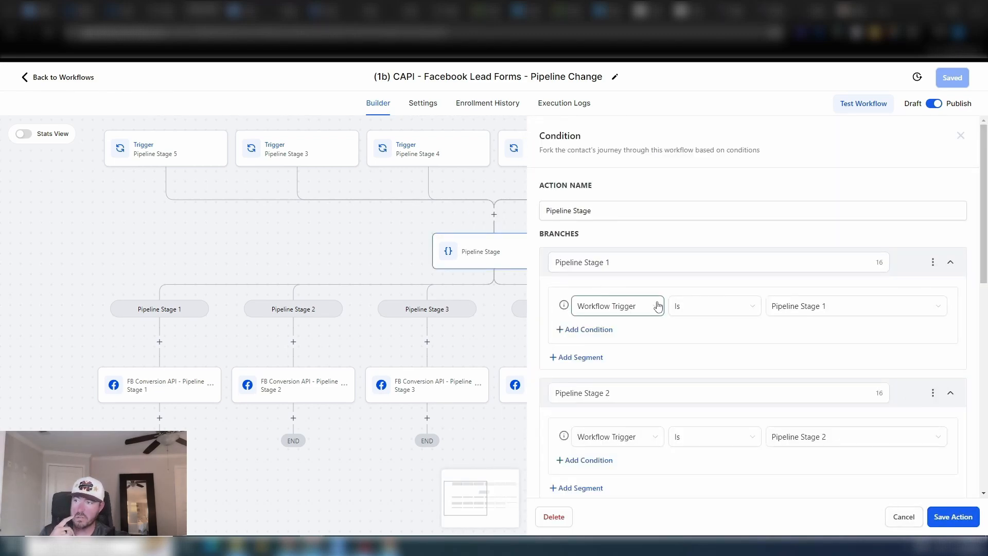
{"action": "left_click", "coordinate": [891, 517]}
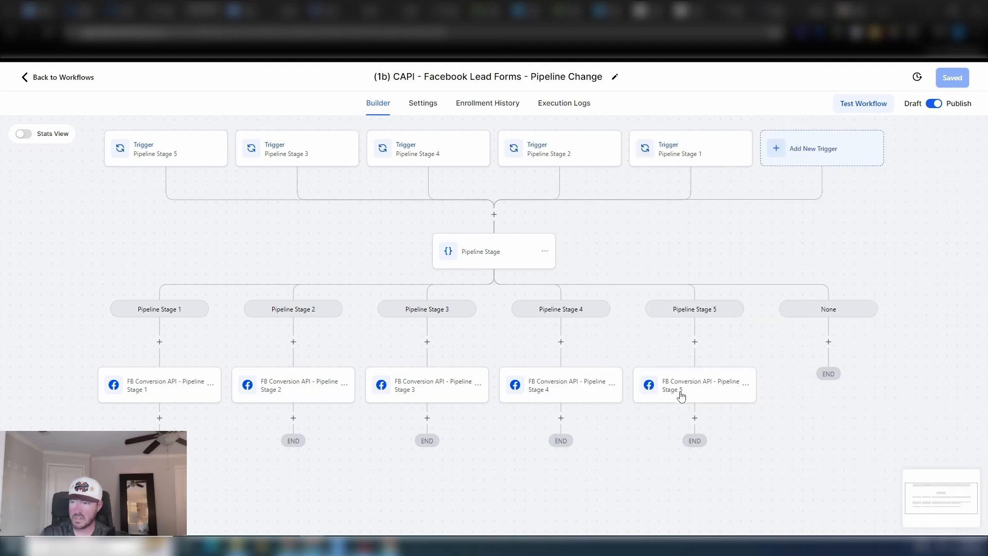
Step: Review the stage name, access token and pixel ID custom values used by the FB Conversion API - Pipeline Stage 1 action
{"action": "left_click", "coordinate": [153, 390]}
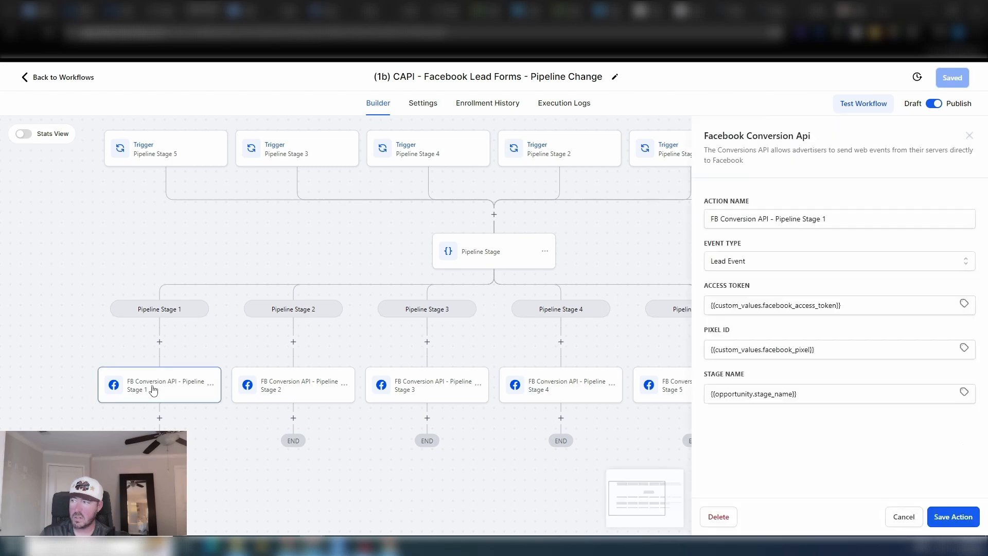
{"action": "scroll", "coordinate": [540, 309], "scroll_direction": "down", "scroll_amount": 2}
{"action": "left_click_drag", "start_coordinate": [829, 399], "coordinate": [676, 395]}
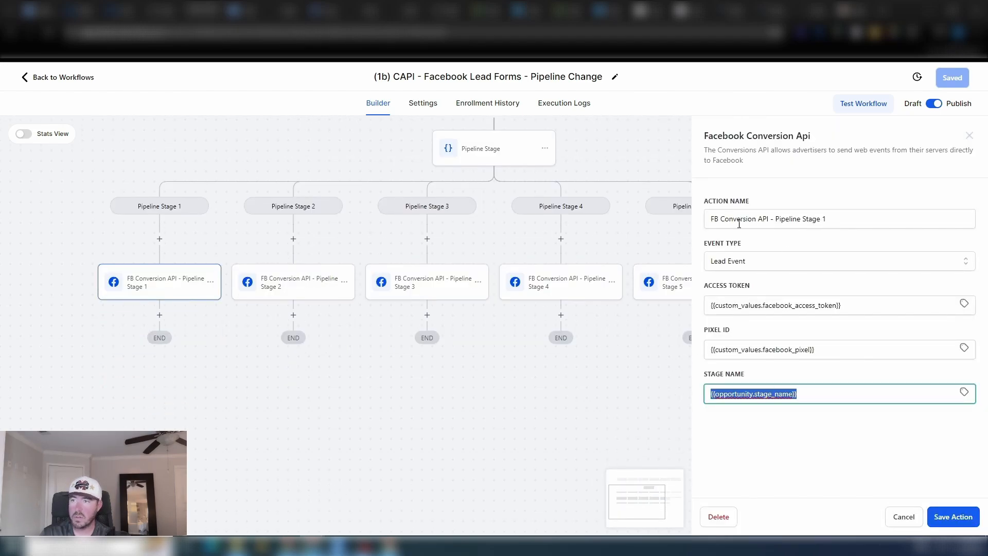
{"action": "left_click_drag", "start_coordinate": [840, 304], "coordinate": [677, 302]}
{"action": "left_click_drag", "start_coordinate": [854, 352], "coordinate": [687, 355]}
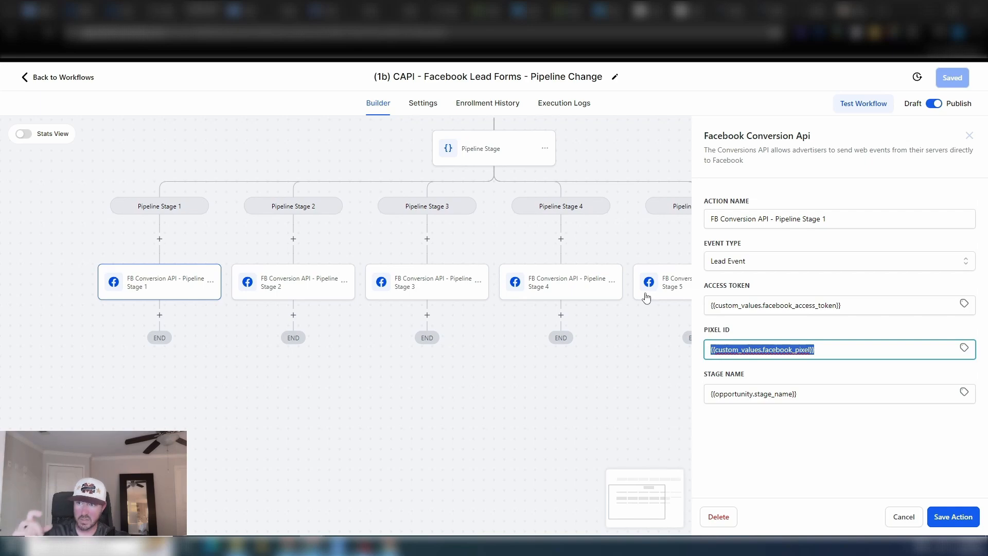
{"action": "left_click", "coordinate": [911, 515]}
{"action": "left_click_drag", "start_coordinate": [816, 340], "coordinate": [780, 428]}
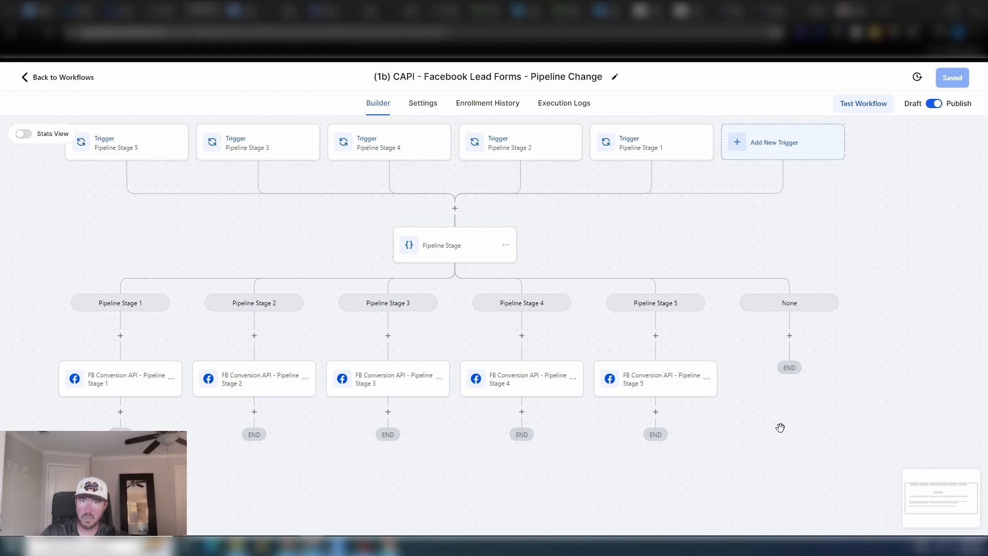
{"action": "left_click", "coordinate": [133, 379]}
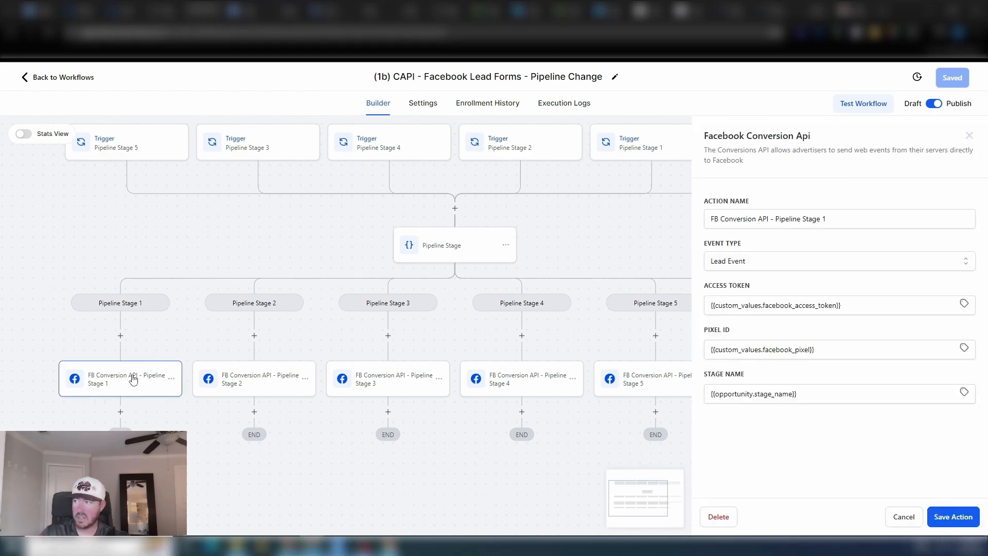
{"action": "left_click", "coordinate": [904, 516]}
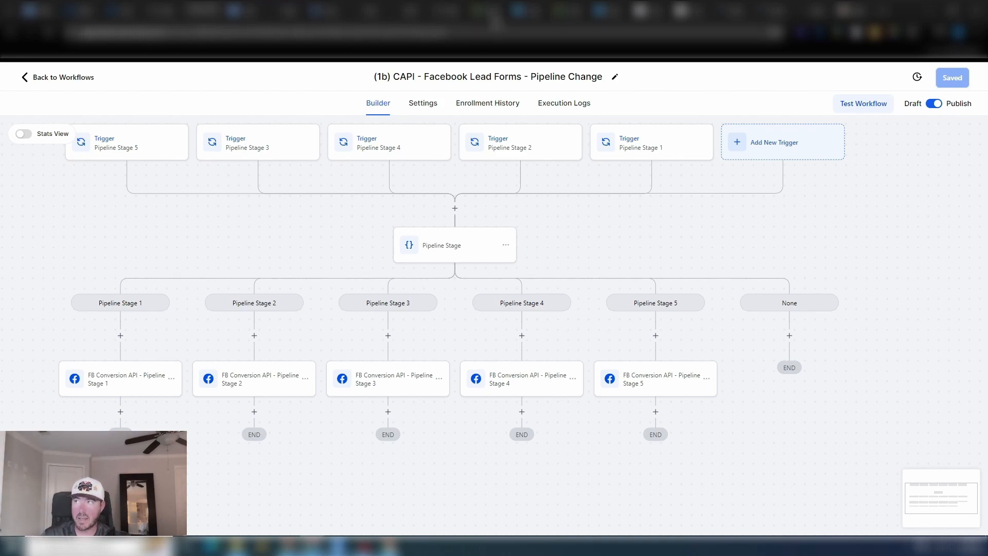
Step: Open the HighLevel Support Portal article Facebook Conversion Leads Walkthrough and view its Funnel Events and Lead Events explanation
{"action": "left_click", "coordinate": [486, 12]}
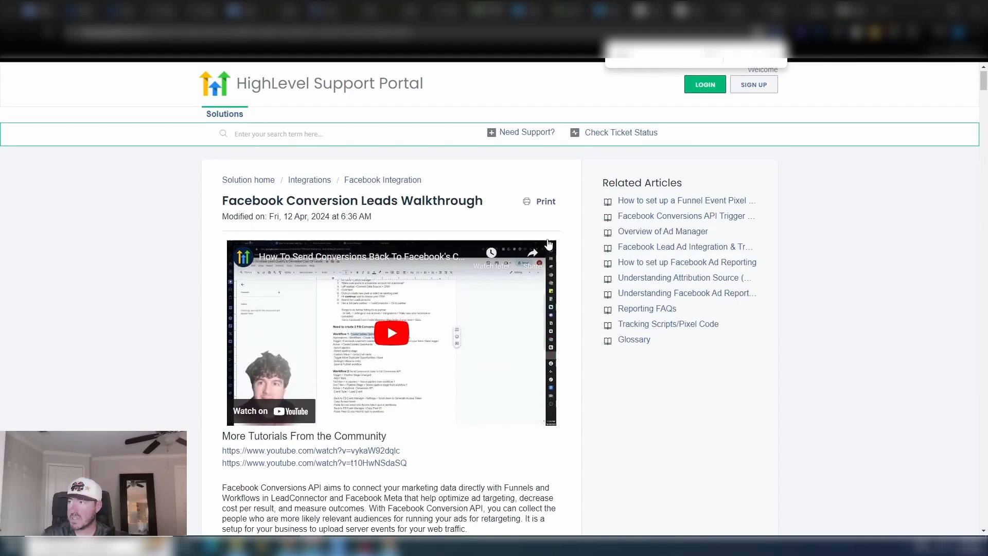
{"action": "scroll", "coordinate": [387, 323], "scroll_direction": "down", "scroll_amount": 9}
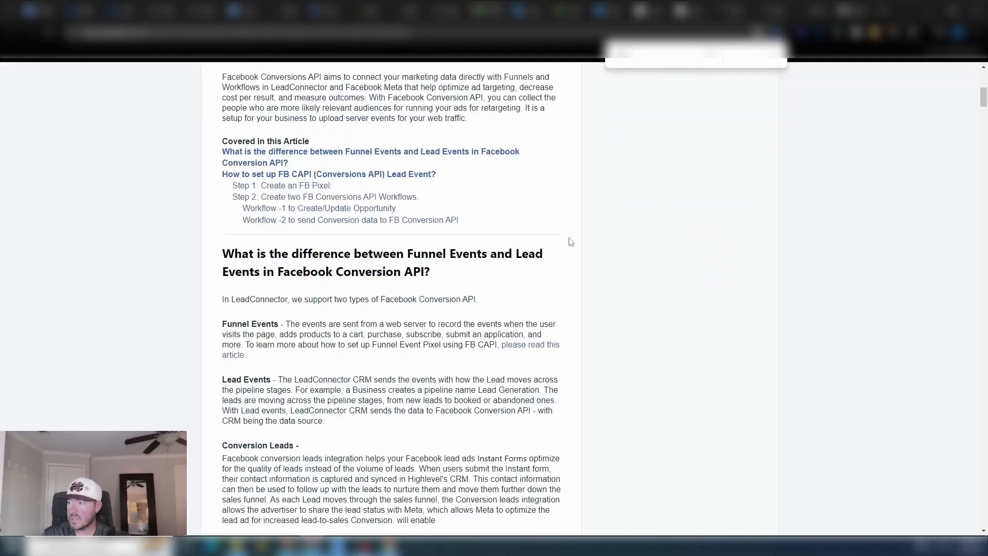
{"action": "scroll", "coordinate": [206, 109], "scroll_direction": "up", "scroll_amount": 4}
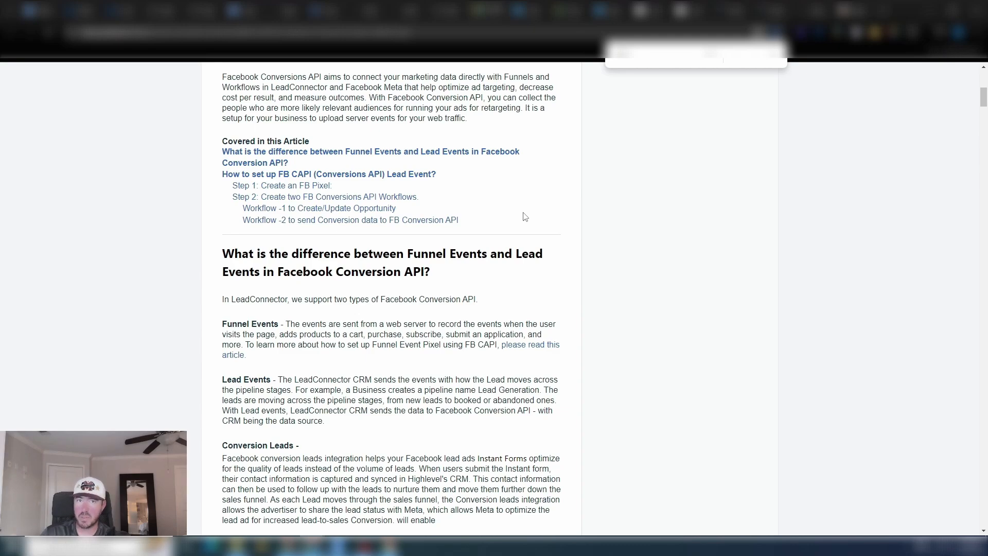
Step: Read the article's Funnel Events and Lead Events definitions, including which page visits, purchases and applications count as funnel events
{"action": "scroll", "coordinate": [469, 243], "scroll_direction": "down", "scroll_amount": 1}
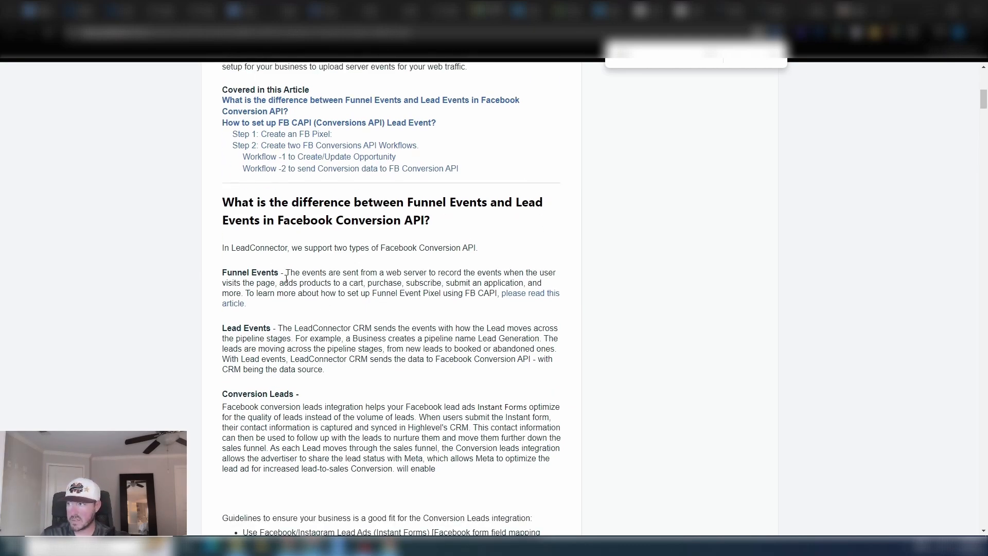
{"action": "left_click_drag", "start_coordinate": [221, 275], "coordinate": [289, 273]}
{"action": "left_click_drag", "start_coordinate": [220, 332], "coordinate": [277, 328]}
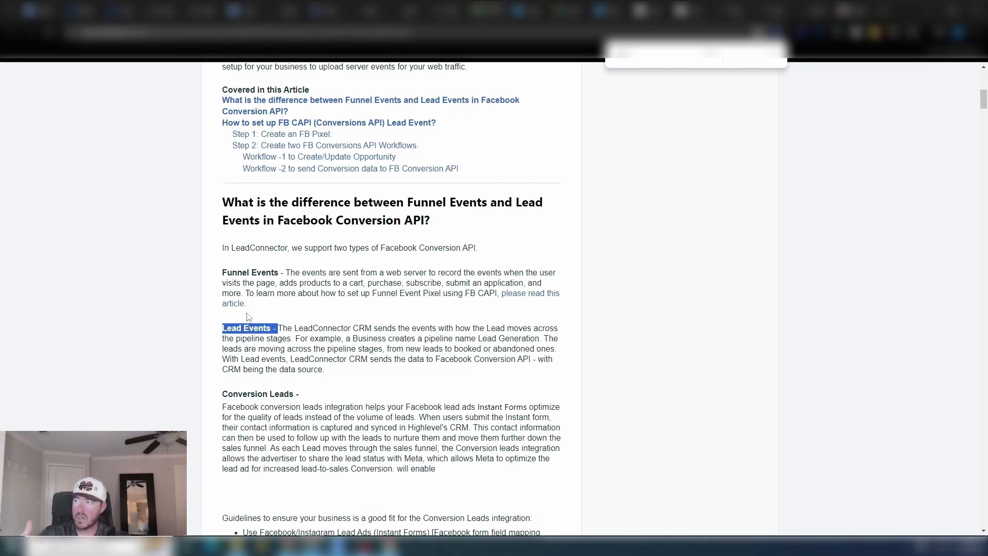
{"action": "left_click_drag", "start_coordinate": [221, 273], "coordinate": [278, 273]}
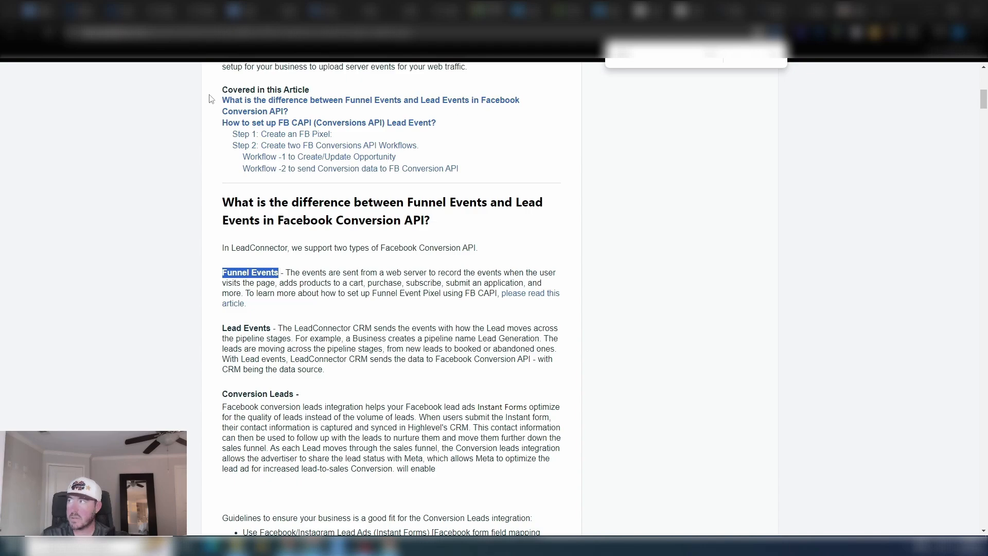
{"action": "left_click", "coordinate": [664, 253]}
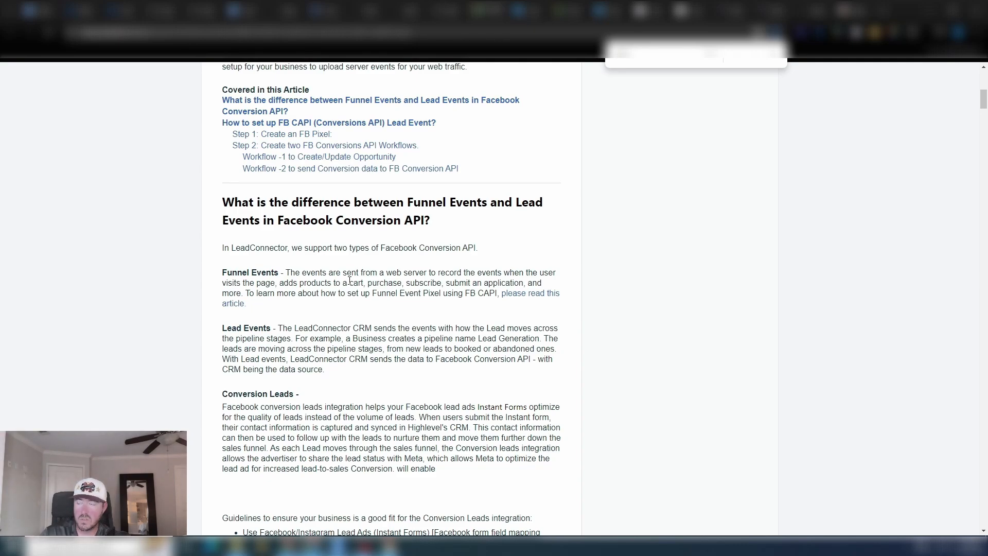
{"action": "left_click_drag", "start_coordinate": [275, 282], "coordinate": [541, 272]}
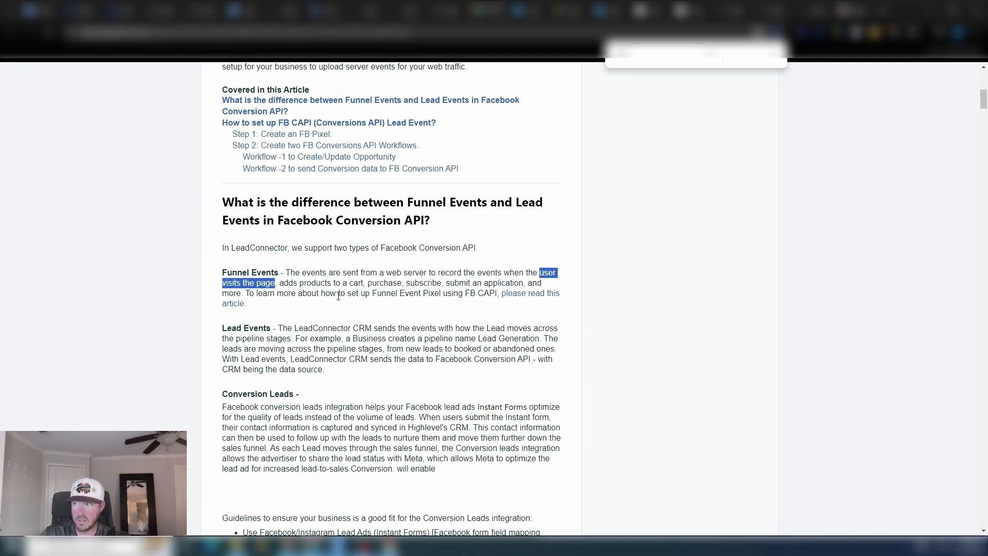
{"action": "left_click_drag", "start_coordinate": [280, 283], "coordinate": [523, 281]}
{"action": "left_click", "coordinate": [524, 280]}
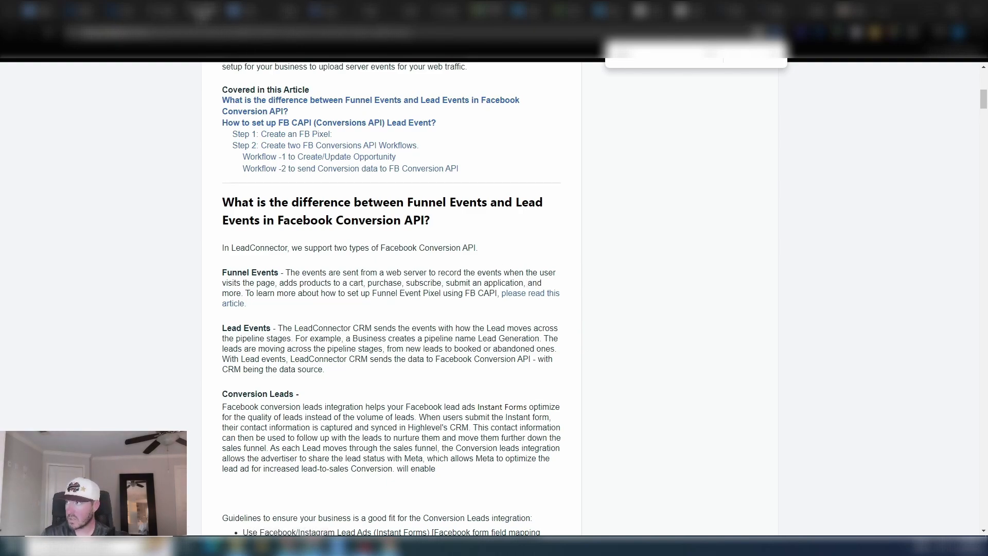
Step: Return to the HighLevel workflows list and open the (2) CAPI - Funnel Event workflow
{"action": "left_click", "coordinate": [202, 16]}
{"action": "left_click", "coordinate": [68, 78]}
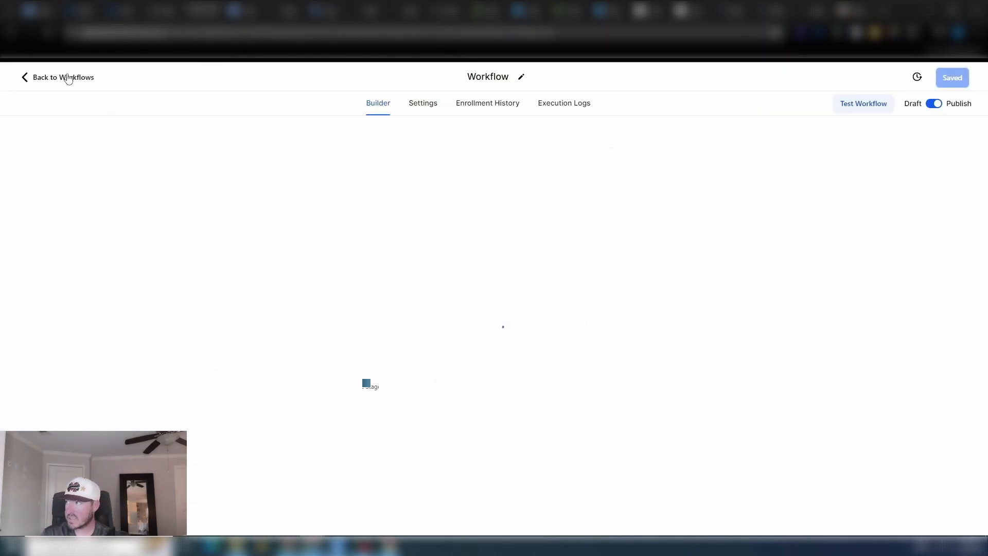
{"action": "left_click", "coordinate": [278, 366]}
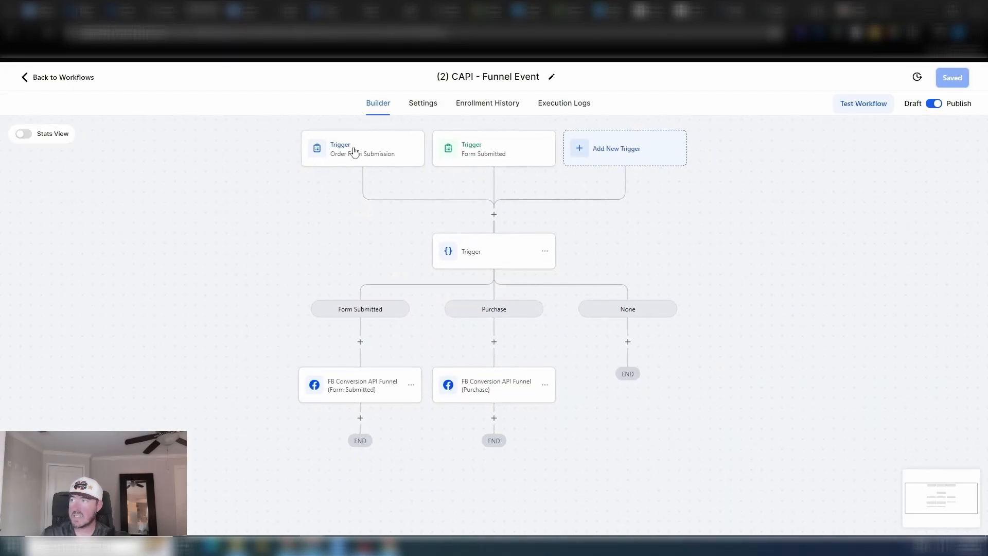
Step: Inspect the Order Form Submission and Form Submitted triggers and the Trigger condition's branches without saving changes
{"action": "left_click", "coordinate": [363, 157]}
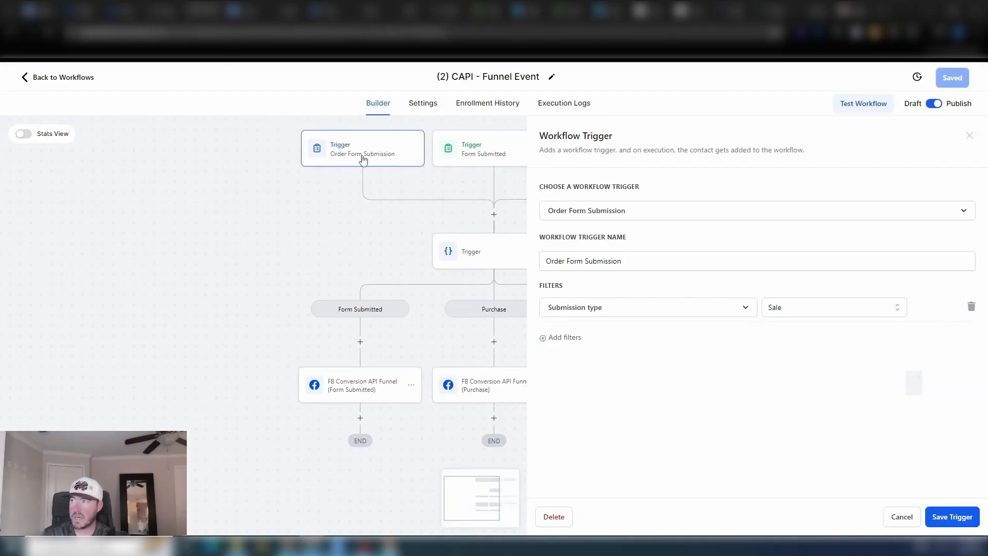
{"action": "left_click", "coordinate": [906, 519]}
{"action": "left_click", "coordinate": [478, 153]}
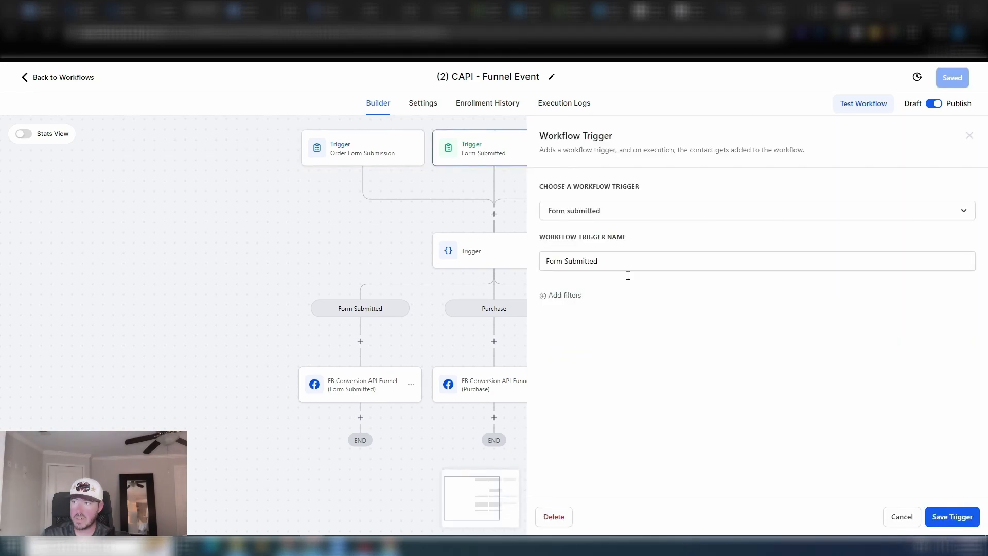
{"action": "left_click", "coordinate": [903, 516]}
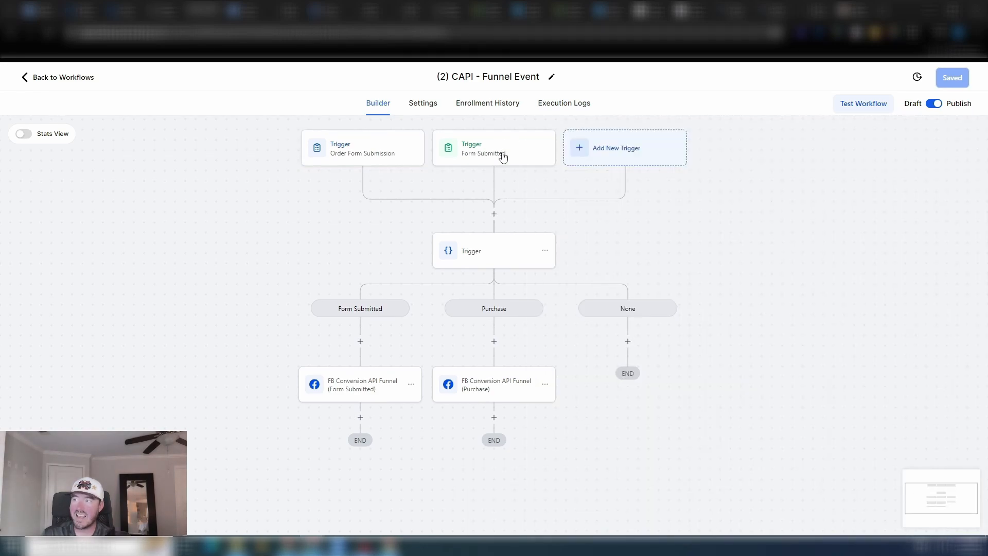
{"action": "left_click", "coordinate": [494, 256]}
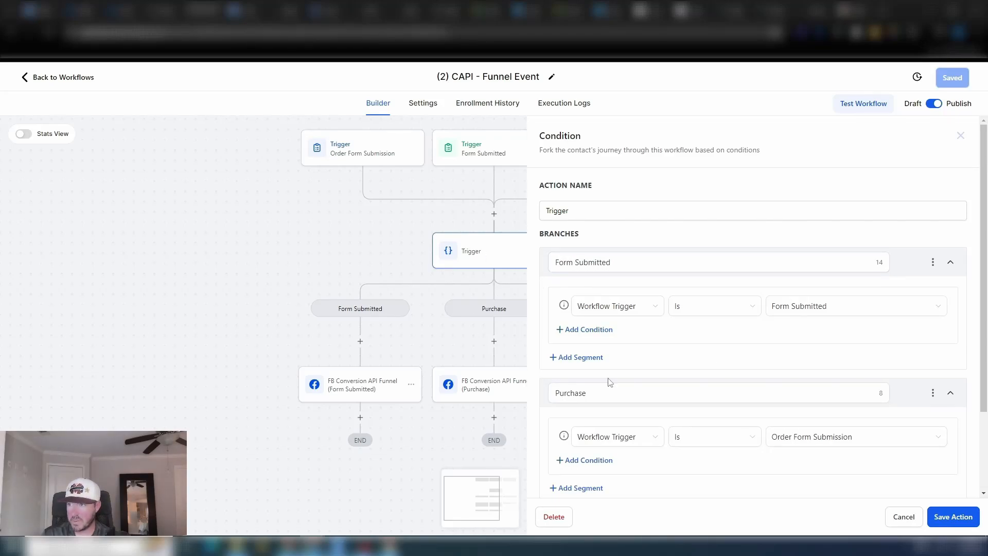
{"action": "left_click", "coordinate": [904, 518]}
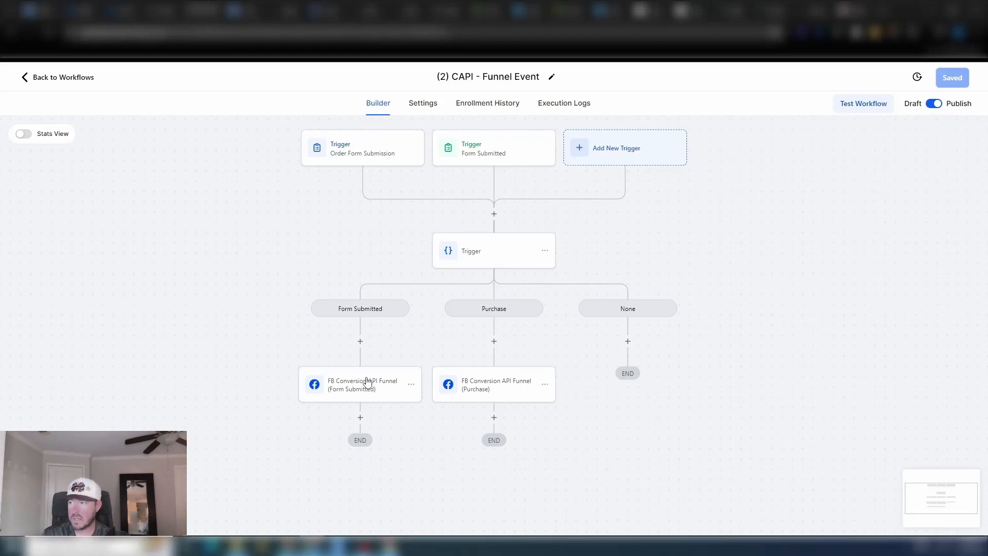
Step: In the FB Conversion API Funnel (Form Submitted) action, replace the access token placeholder with the custom value {{custom_values.facebook_access_token}}
{"action": "scroll", "coordinate": [395, 324], "scroll_direction": "down", "scroll_amount": 3}
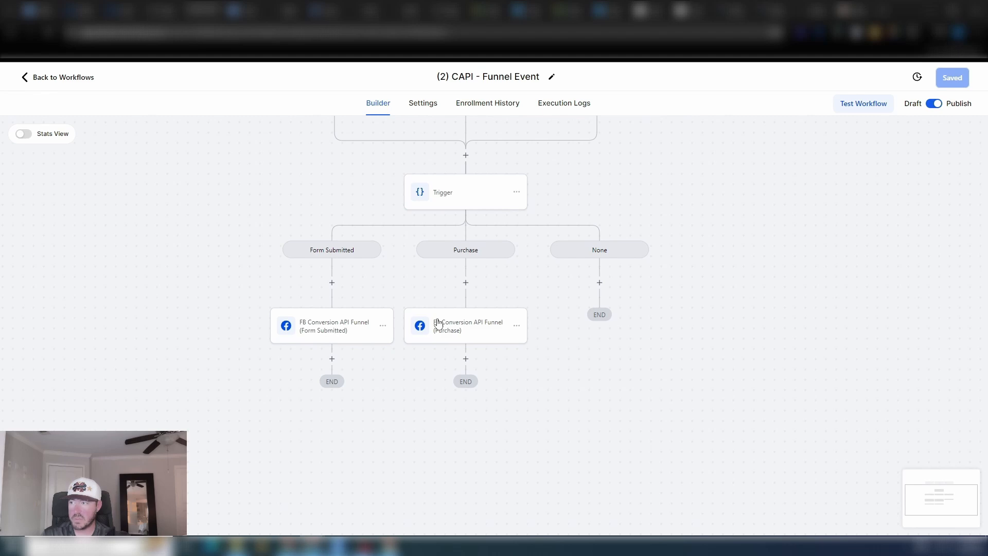
{"action": "left_click", "coordinate": [326, 332]}
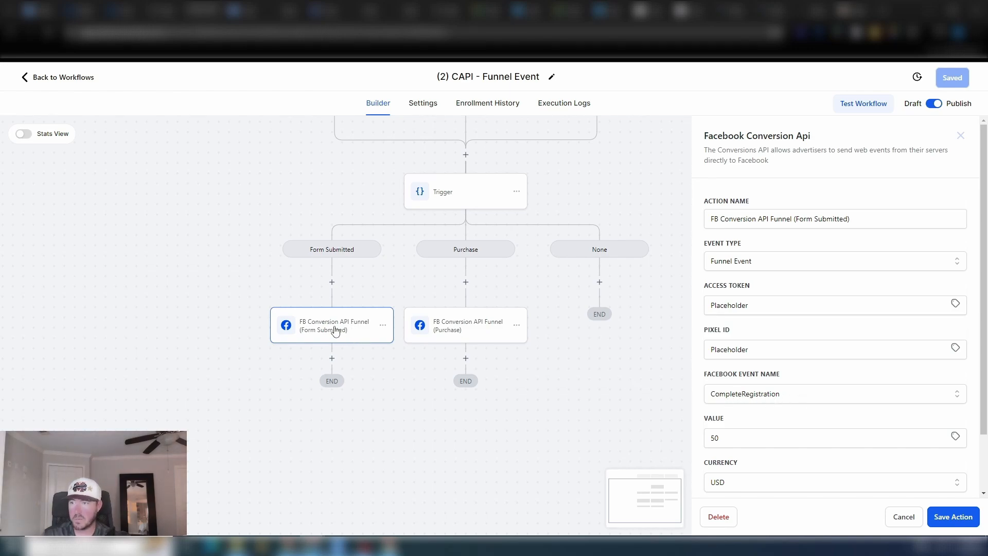
{"action": "left_click_drag", "start_coordinate": [750, 305], "coordinate": [639, 302]}
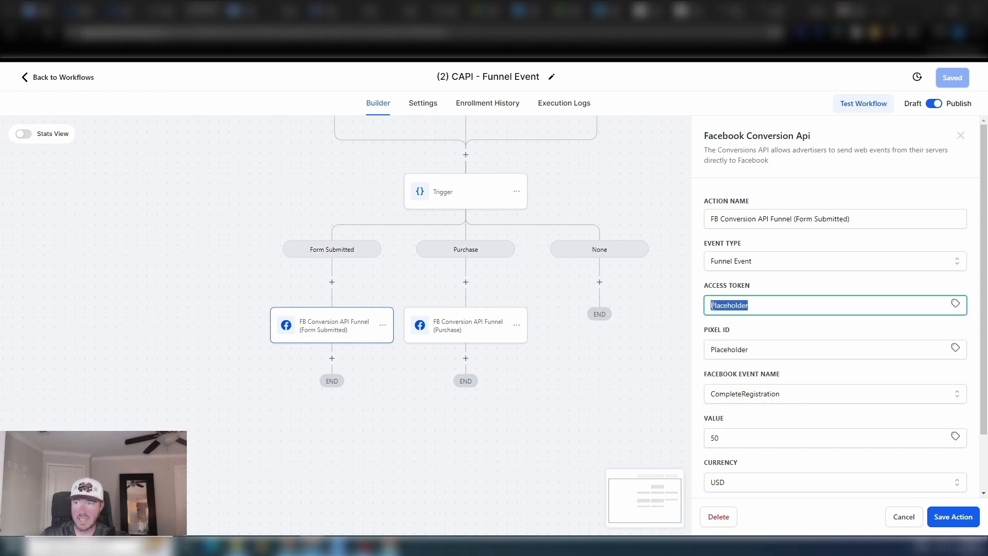
{"action": "key", "text": "BackSpace"}
{"action": "left_click", "coordinate": [955, 303]}
{"action": "scroll", "coordinate": [921, 397], "scroll_direction": "down", "scroll_amount": 3}
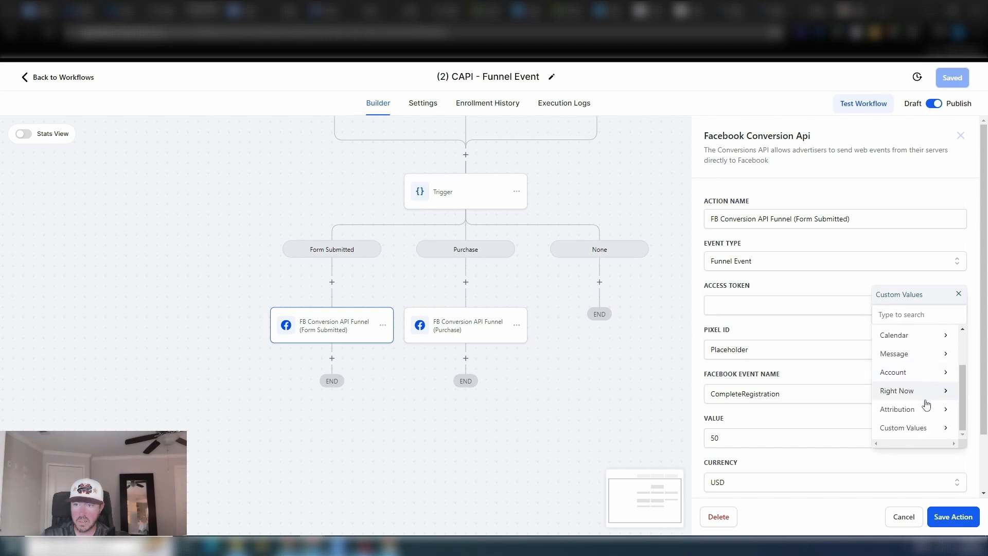
{"action": "left_click", "coordinate": [926, 408]}
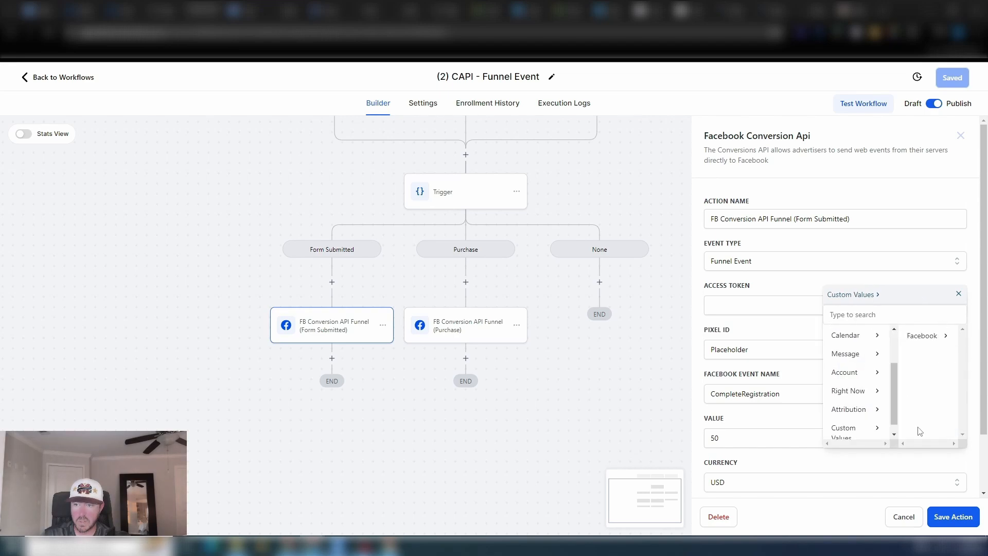
{"action": "left_click", "coordinate": [934, 341]}
{"action": "left_click", "coordinate": [928, 344]}
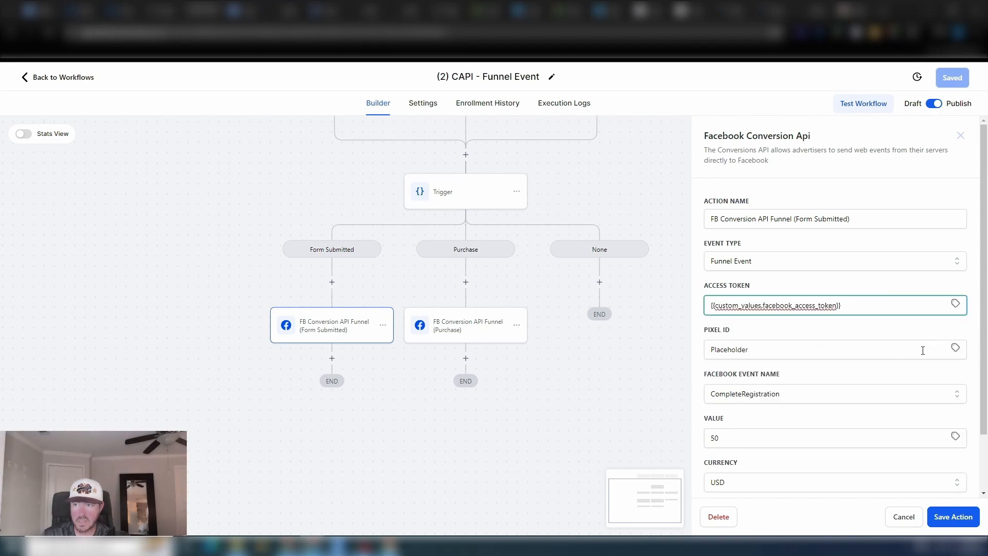
Step: Replace the Pixel ID placeholder with the custom value {{custom_values.facebook_pixel}}, check the remaining event settings, and save the action
{"action": "left_click_drag", "start_coordinate": [923, 350], "coordinate": [664, 346]}
{"action": "key", "text": "BackSpace"}
{"action": "left_click", "coordinate": [955, 348]}
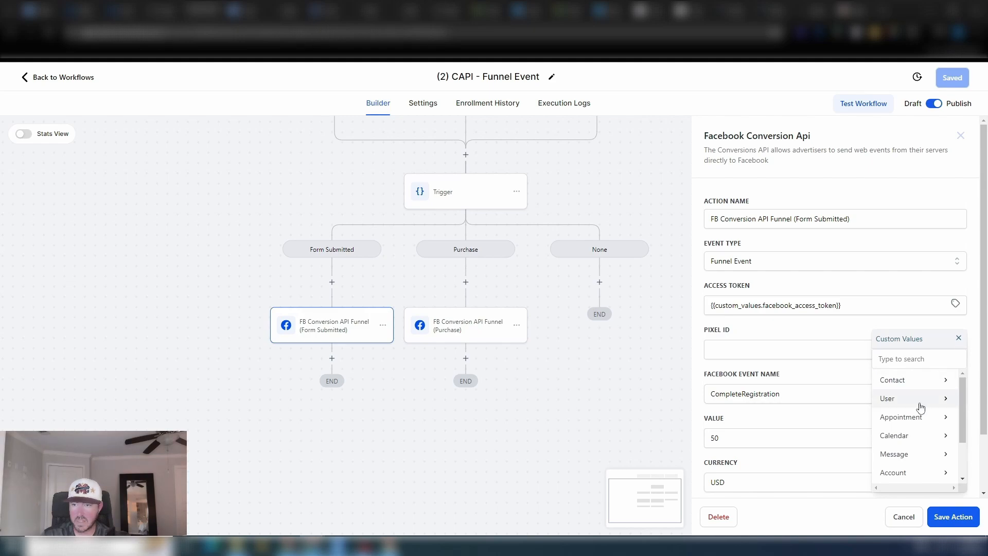
{"action": "scroll", "coordinate": [921, 407], "scroll_direction": "down", "scroll_amount": 2}
{"action": "left_click", "coordinate": [921, 472]}
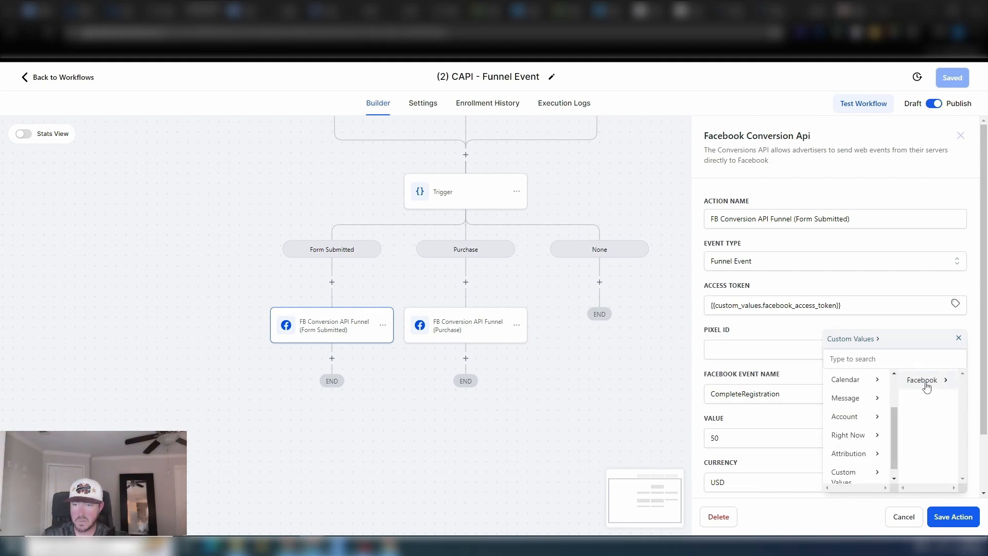
{"action": "left_click", "coordinate": [926, 387]}
{"action": "left_click", "coordinate": [925, 409]}
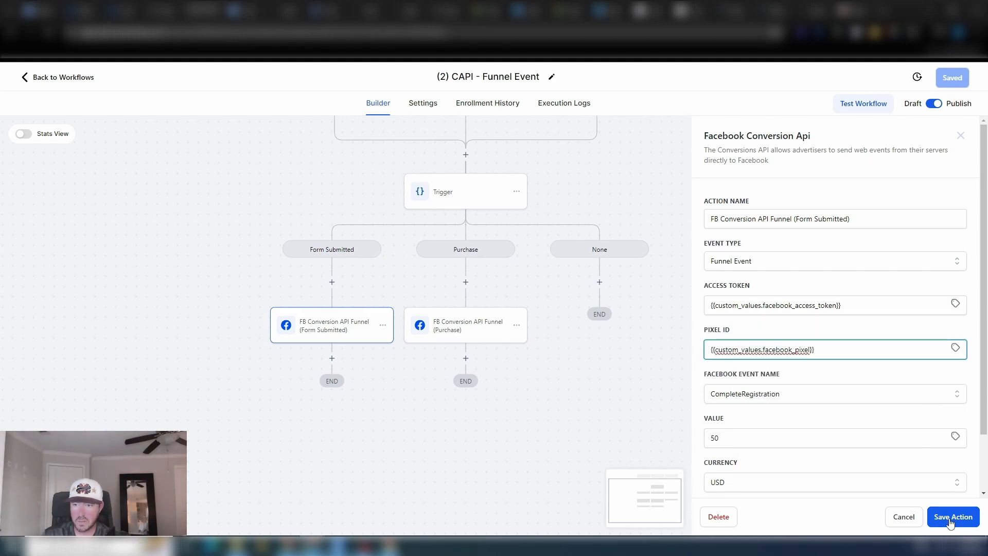
{"action": "scroll", "coordinate": [866, 406], "scroll_direction": "down", "scroll_amount": 2}
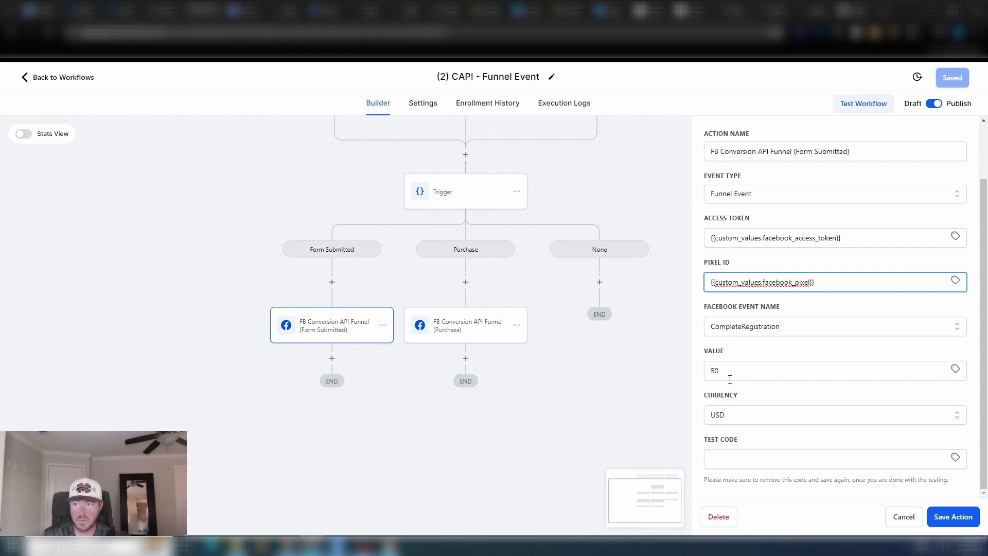
{"action": "left_click", "coordinate": [752, 441]}
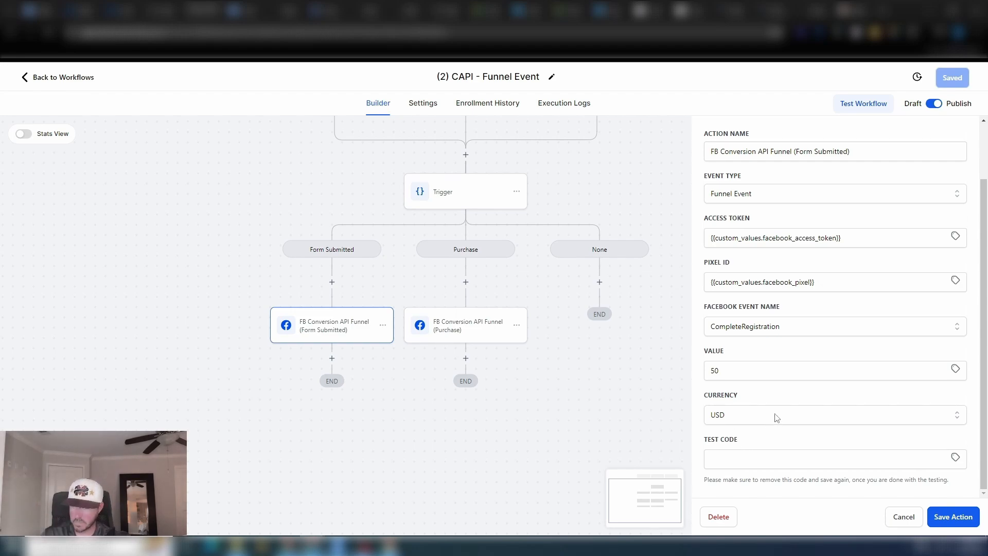
{"action": "scroll", "coordinate": [793, 402], "scroll_direction": "up", "scroll_amount": 2}
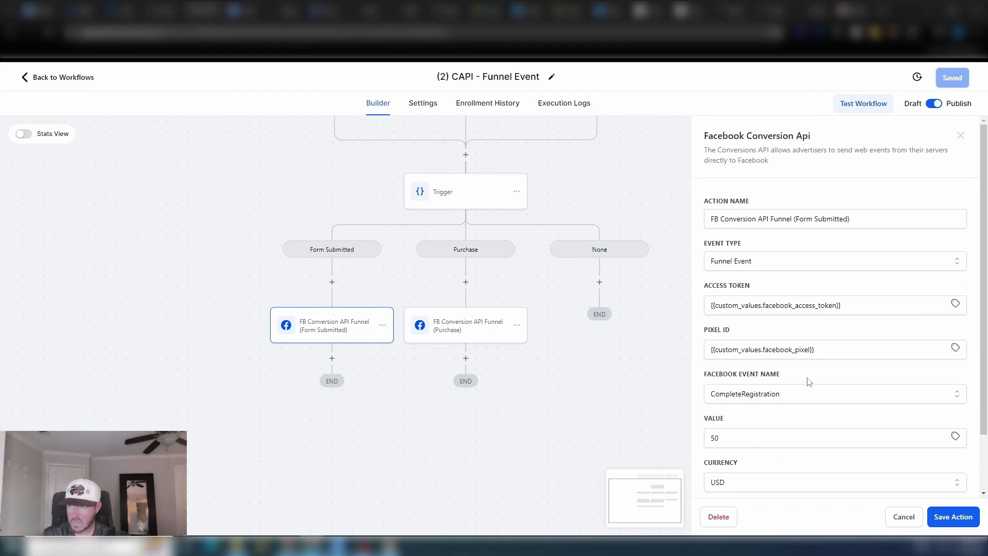
{"action": "left_click", "coordinate": [951, 517]}
Step: Review the Form Submitted trigger and the FB Conversion API Funnel (Form Submitted) action without saving changes
{"action": "left_click_drag", "start_coordinate": [768, 245], "coordinate": [755, 368]}
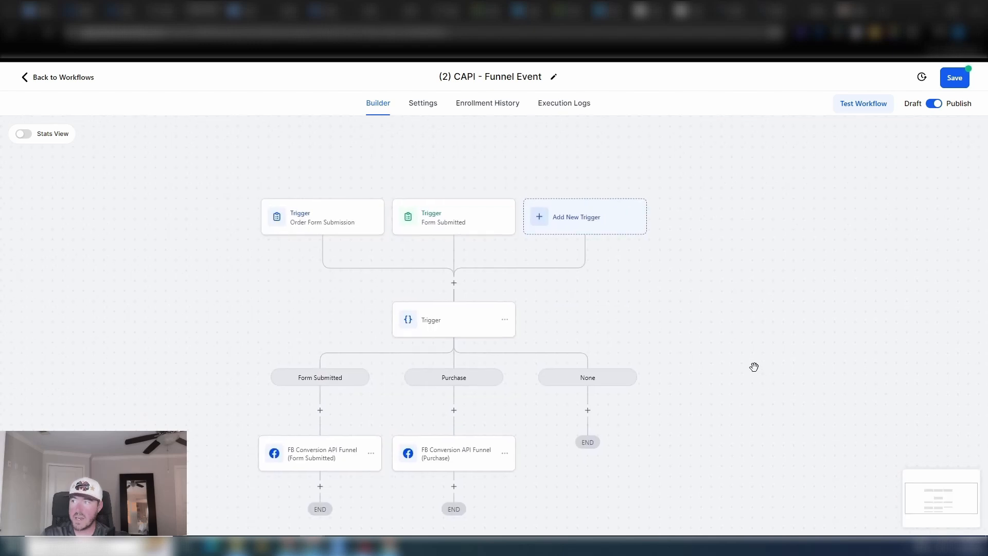
{"action": "left_click", "coordinate": [457, 219]}
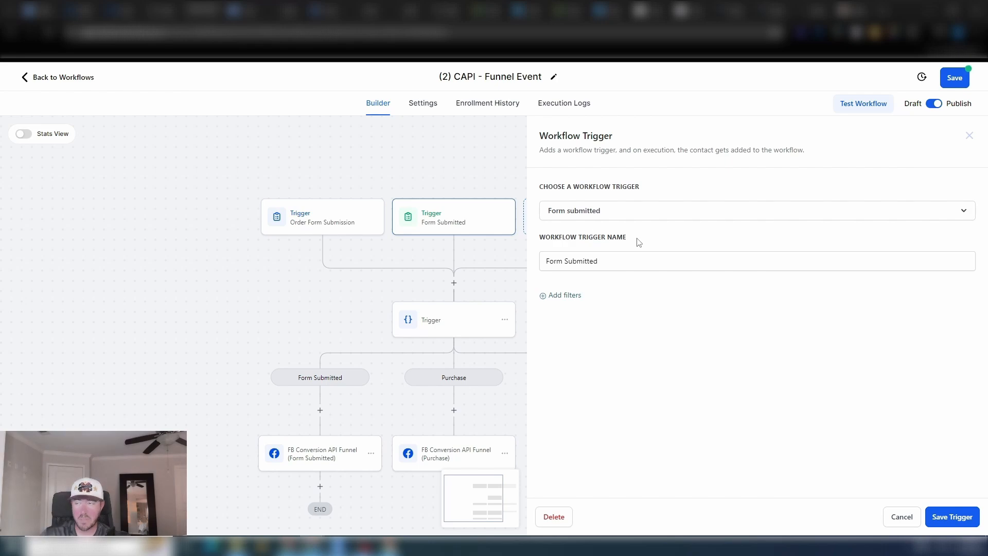
{"action": "left_click", "coordinate": [901, 517]}
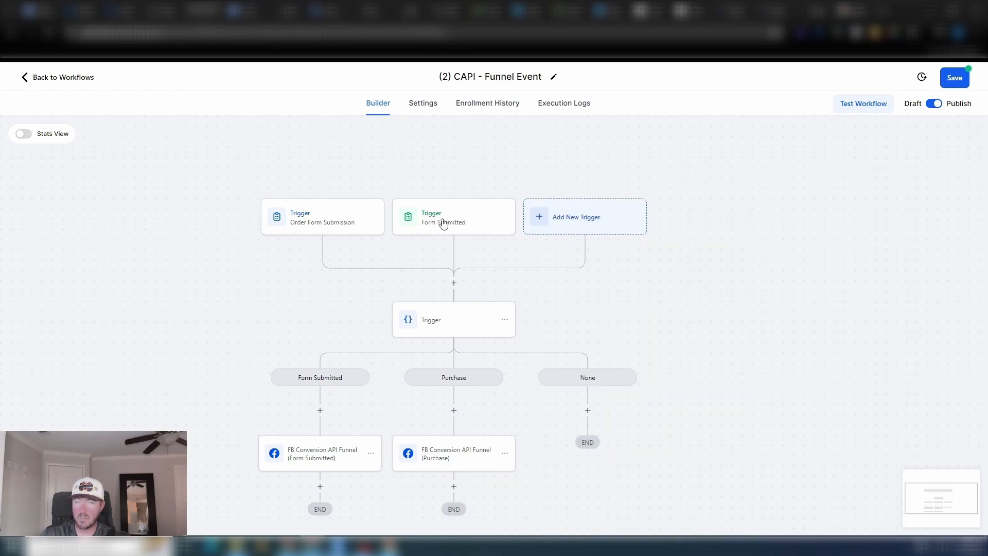
{"action": "left_click", "coordinate": [316, 466]}
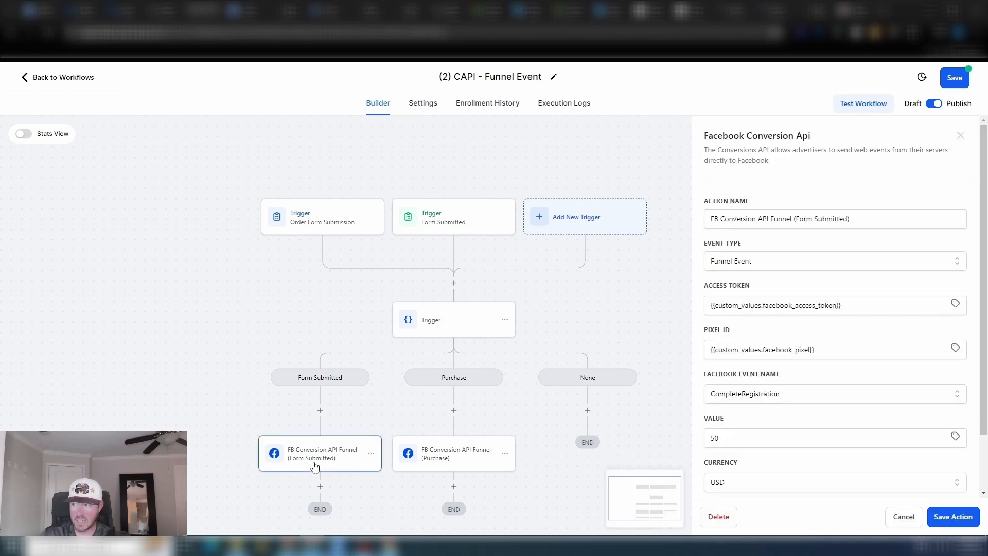
{"action": "left_click", "coordinate": [904, 516]}
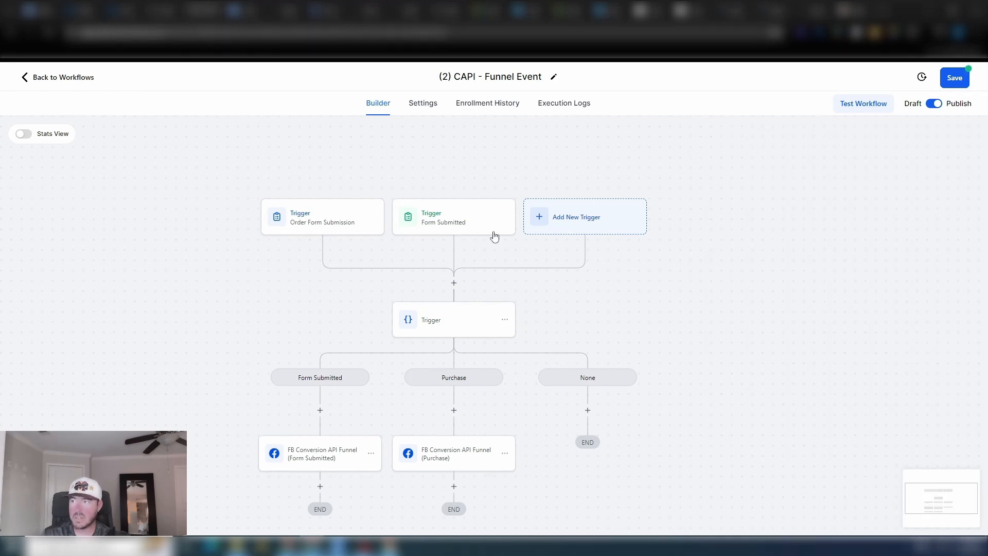
Step: Delete the Trigger condition from the workflow together with all of its branches and their actions
{"action": "left_click", "coordinate": [505, 319]}
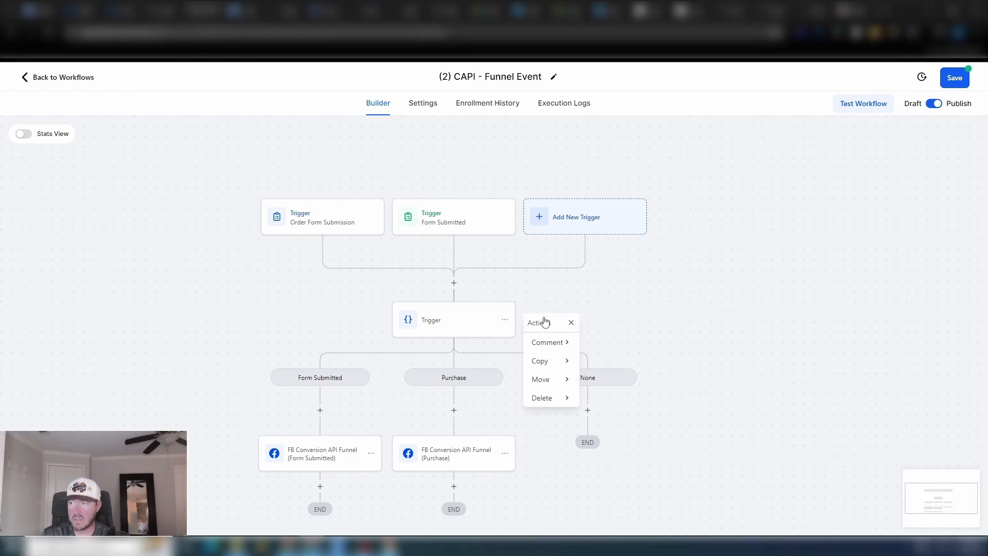
{"action": "mouse_move", "coordinate": [547, 399]}
{"action": "left_click", "coordinate": [612, 342]}
{"action": "left_click", "coordinate": [604, 337]}
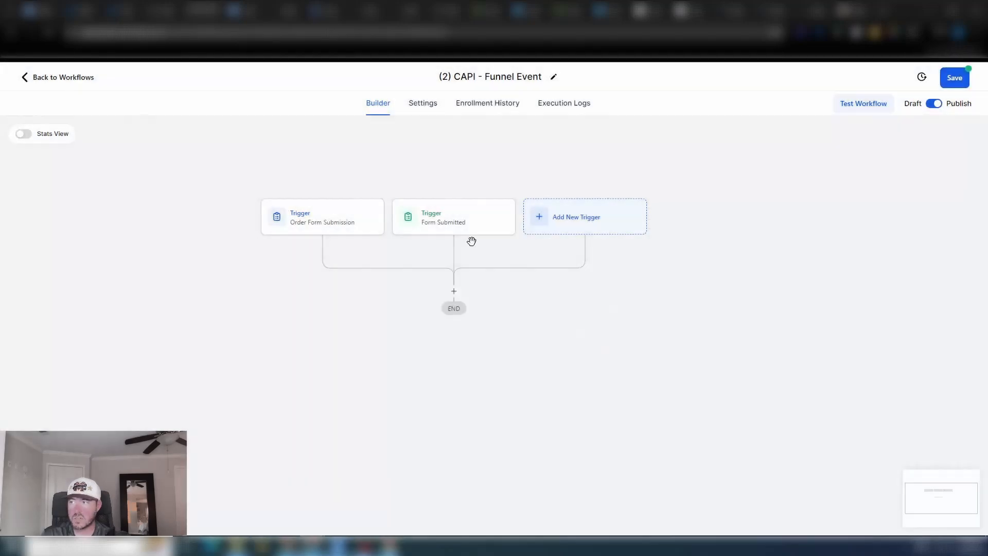
Step: Review the Order Form Submission and Form Submitted trigger settings in the emptied workflow
{"action": "left_click", "coordinate": [308, 219]}
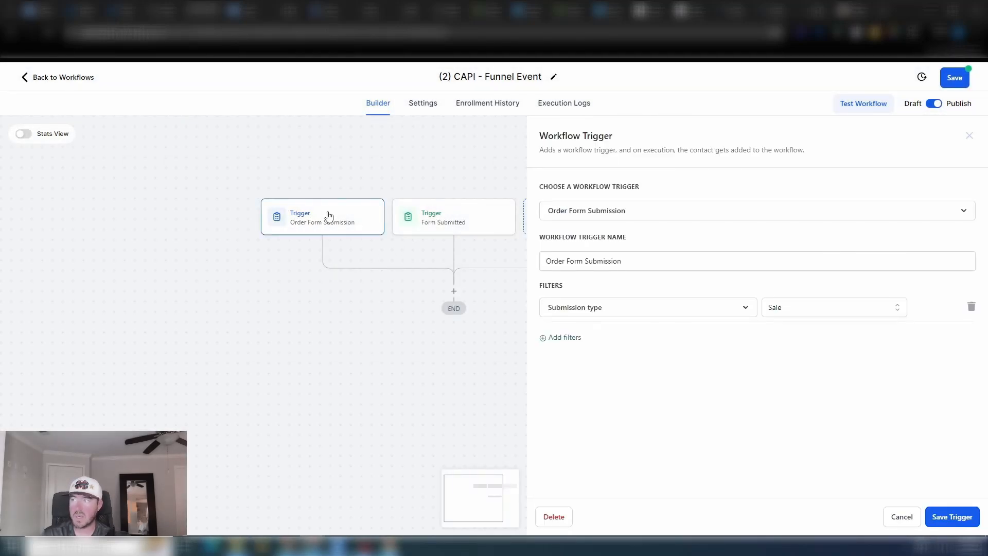
{"action": "left_click", "coordinate": [435, 218]}
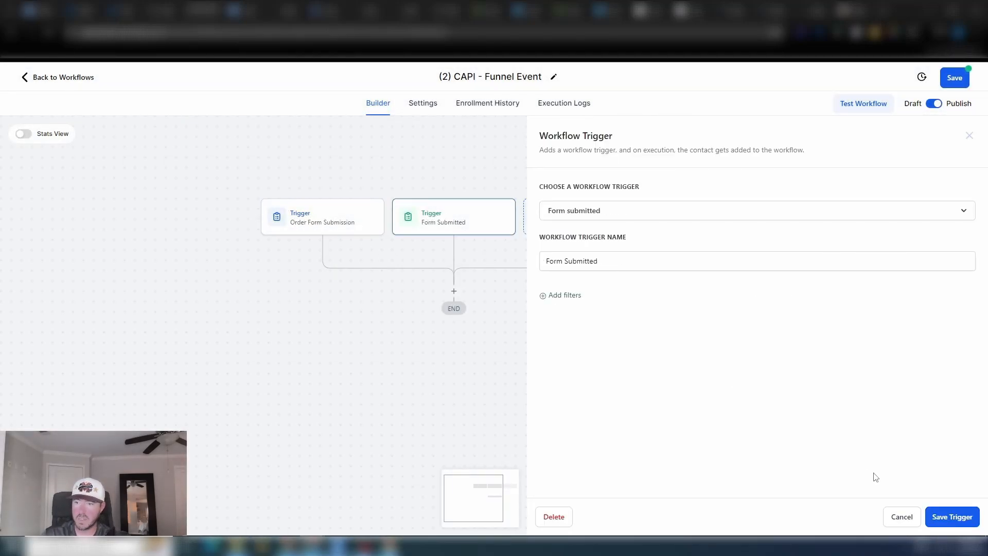
{"action": "left_click", "coordinate": [896, 514]}
{"action": "left_click", "coordinate": [451, 229]}
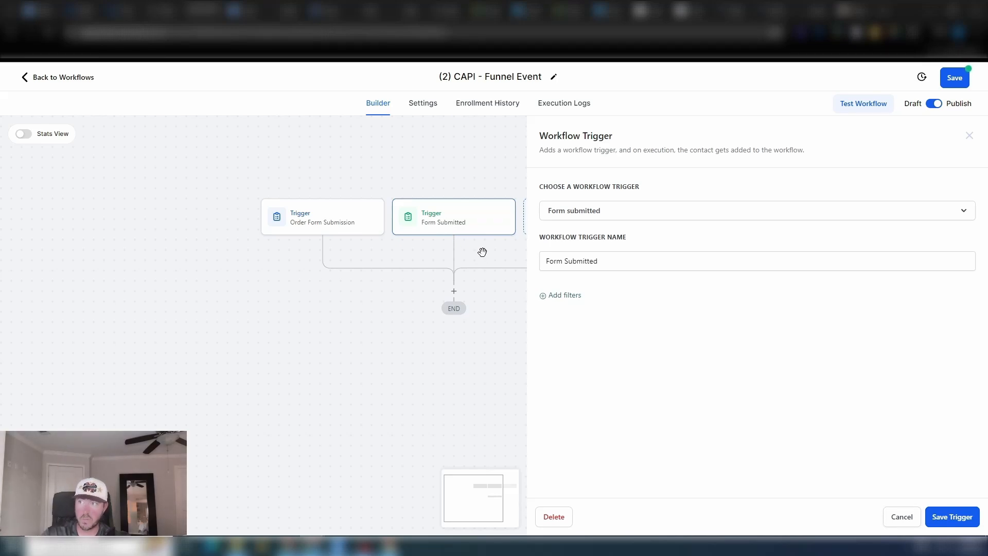
Step: Close the trigger settings, add an "if" Condition action below the triggers, and name its first branch Form Submitted
{"action": "left_click", "coordinate": [900, 517]}
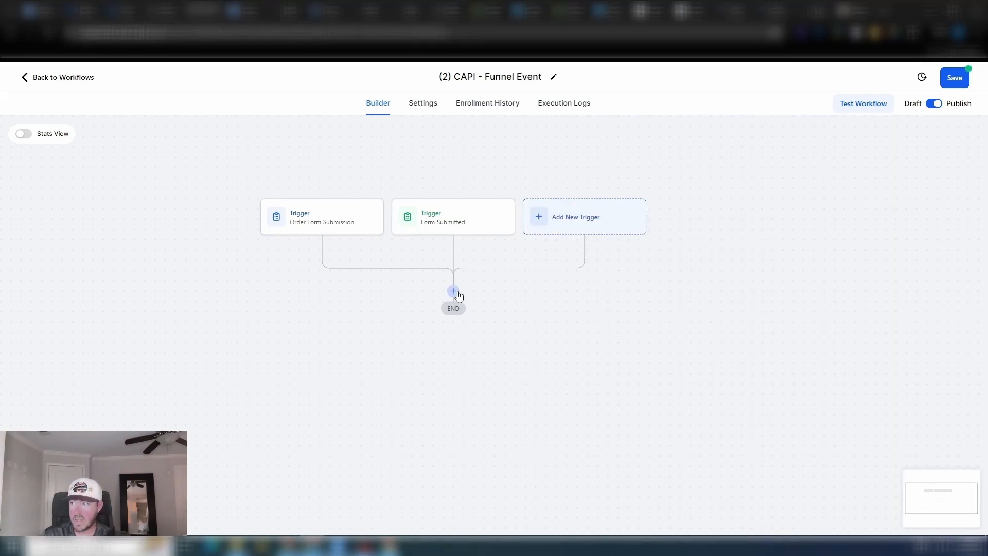
{"action": "left_click", "coordinate": [453, 291]}
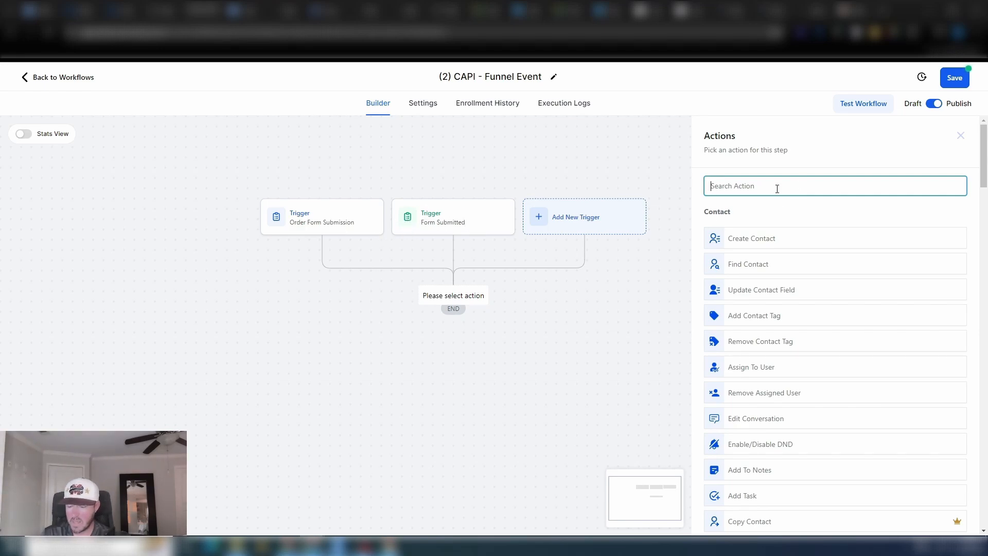
{"action": "type", "text": "if"}
{"action": "left_click", "coordinate": [765, 233]}
{"action": "left_click_drag", "start_coordinate": [584, 262], "coordinate": [540, 264]}
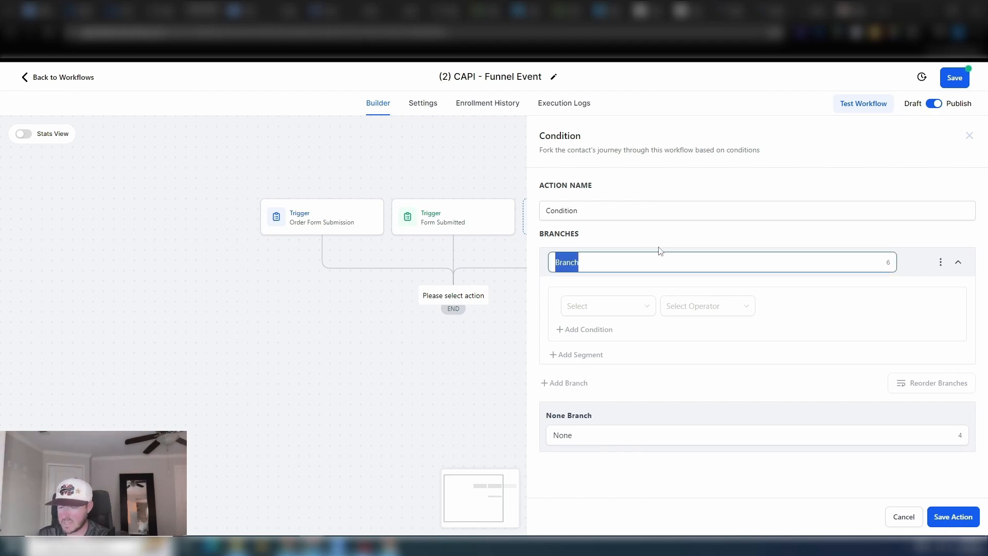
{"action": "type", "text": "Form Subm"}
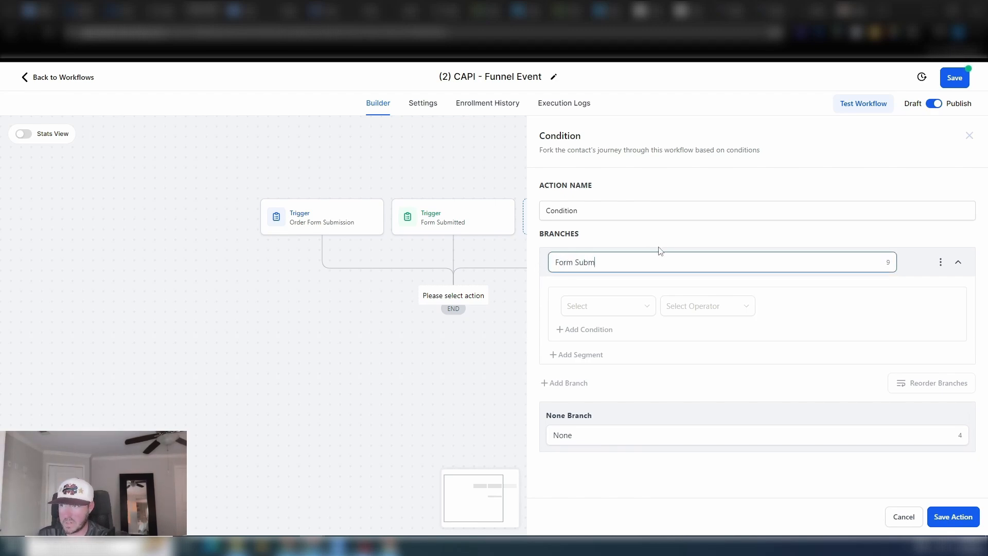
{"action": "type", "text": "itted"}
Step: Set the Form Submitted branch's condition to Workflow Trigger Is Form Submitted
{"action": "left_click", "coordinate": [620, 308]}
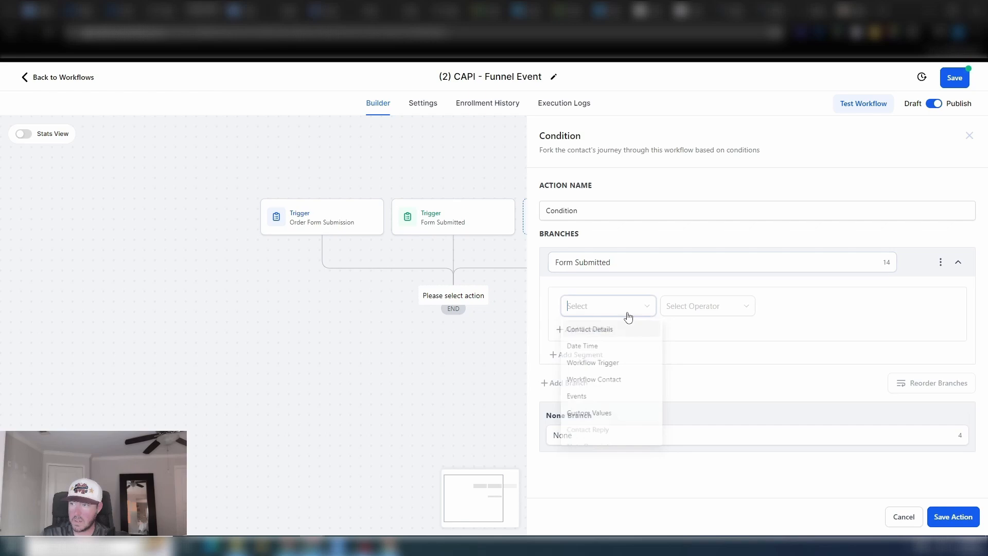
{"action": "left_click", "coordinate": [609, 365]}
{"action": "left_click", "coordinate": [726, 309]}
{"action": "left_click", "coordinate": [718, 330]}
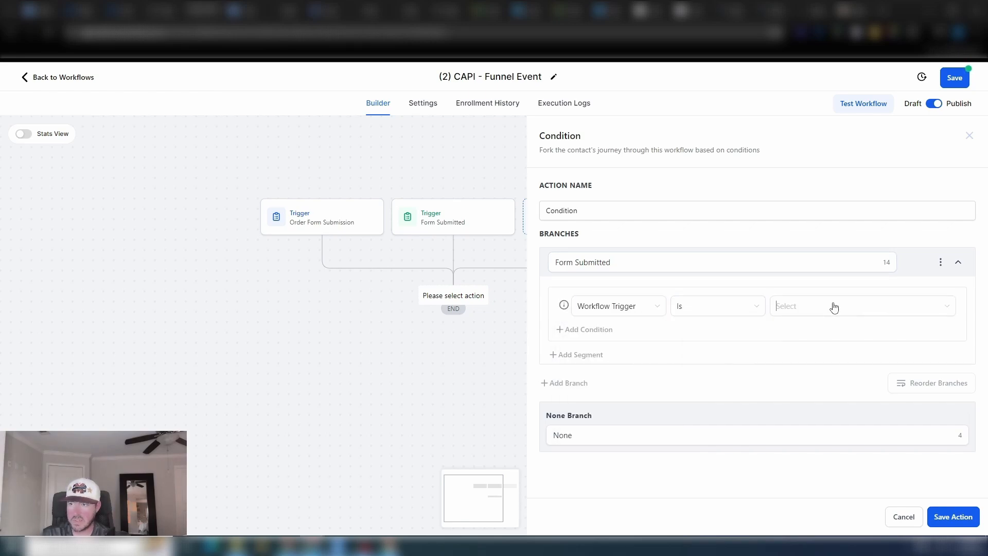
{"action": "left_click", "coordinate": [834, 306]}
{"action": "left_click", "coordinate": [838, 347]}
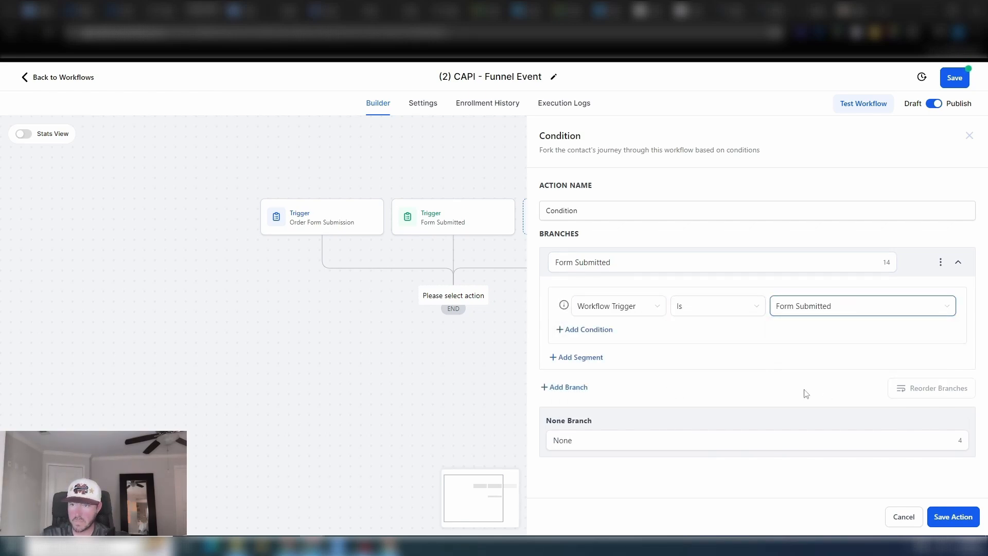
Step: Add a second branch to the condition and name it Order Form Submitted
{"action": "left_click", "coordinate": [564, 388]}
{"action": "left_click_drag", "start_coordinate": [611, 395], "coordinate": [542, 397]}
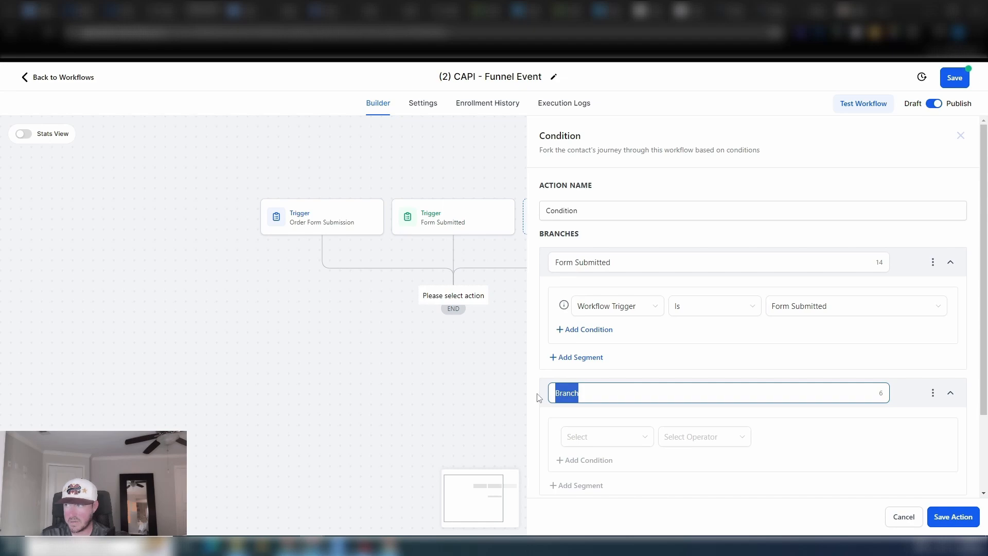
{"action": "type", "text": "Order Form Submitted"}
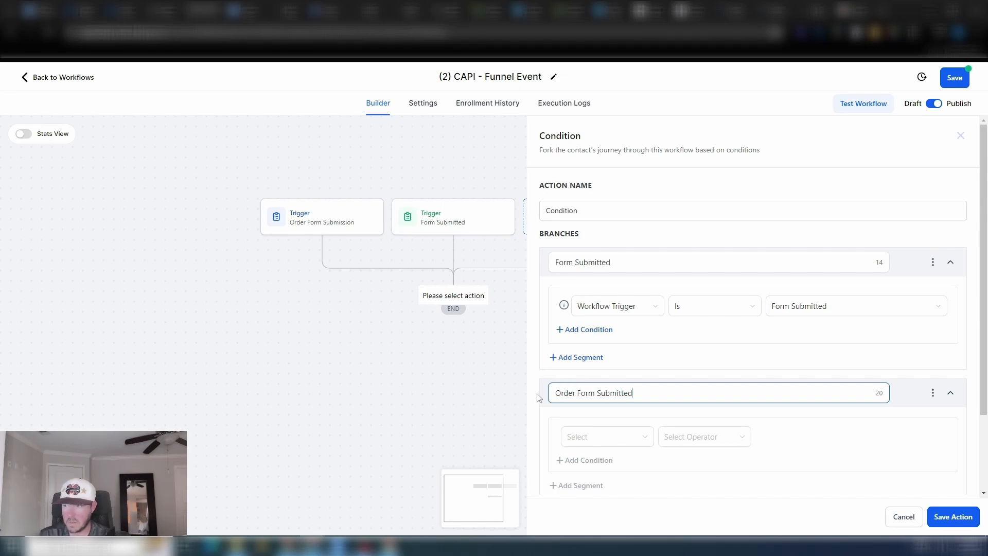
Step: Set the Order Form Submitted branch's condition to Workflow Trigger Is Order Form Submission and save the action
{"action": "left_click", "coordinate": [638, 436]}
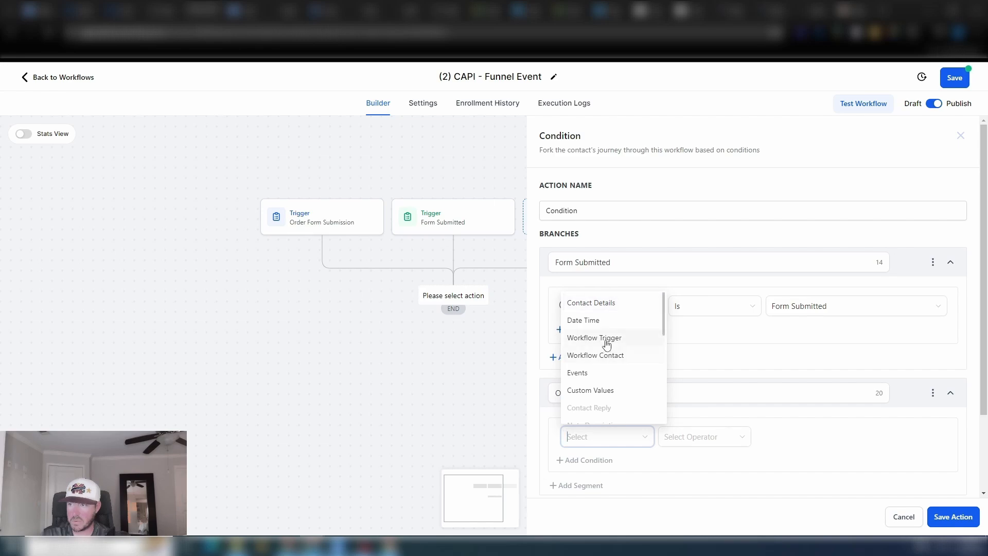
{"action": "left_click", "coordinate": [608, 339]}
{"action": "left_click", "coordinate": [701, 435]}
{"action": "left_click", "coordinate": [691, 460]}
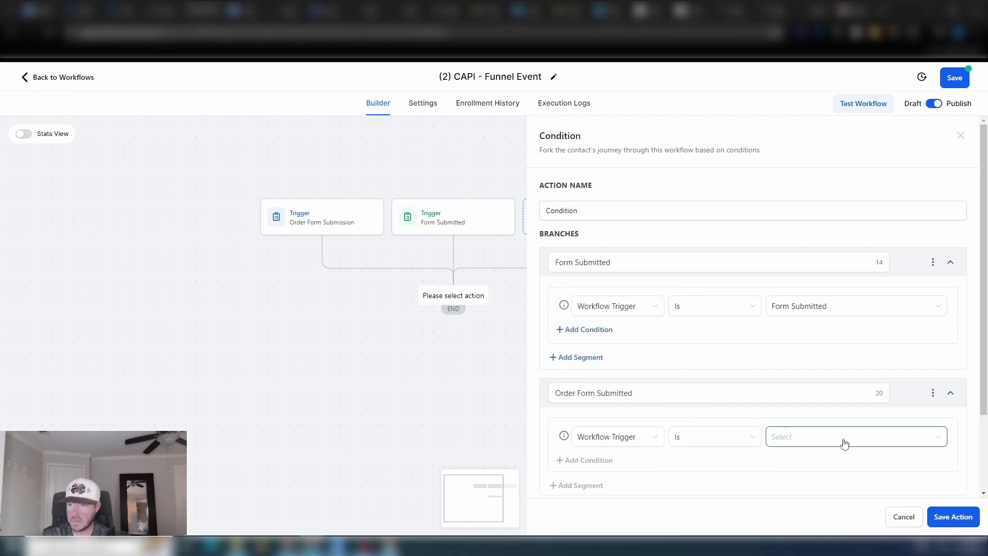
{"action": "left_click", "coordinate": [840, 441]}
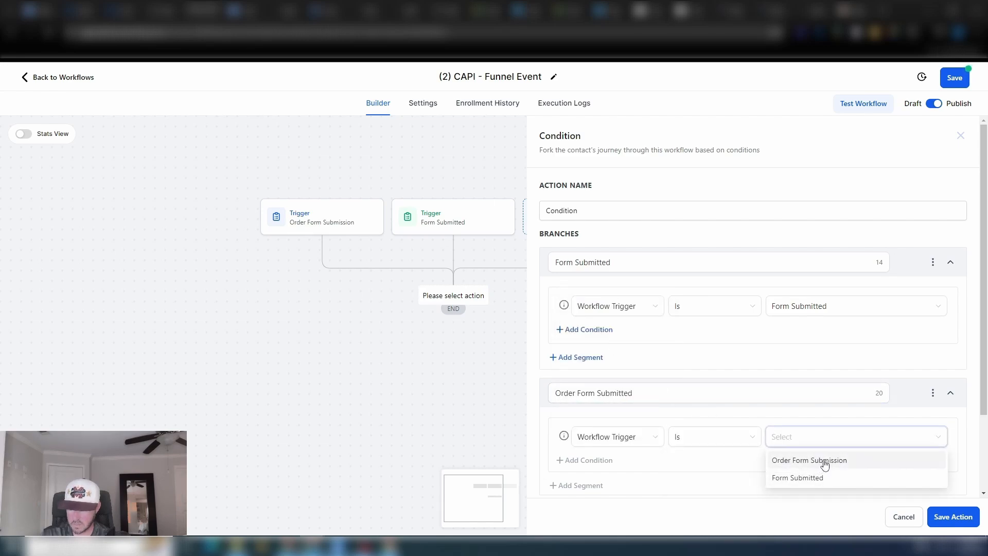
{"action": "left_click", "coordinate": [826, 462]}
{"action": "scroll", "coordinate": [875, 431], "scroll_direction": "down", "scroll_amount": 2}
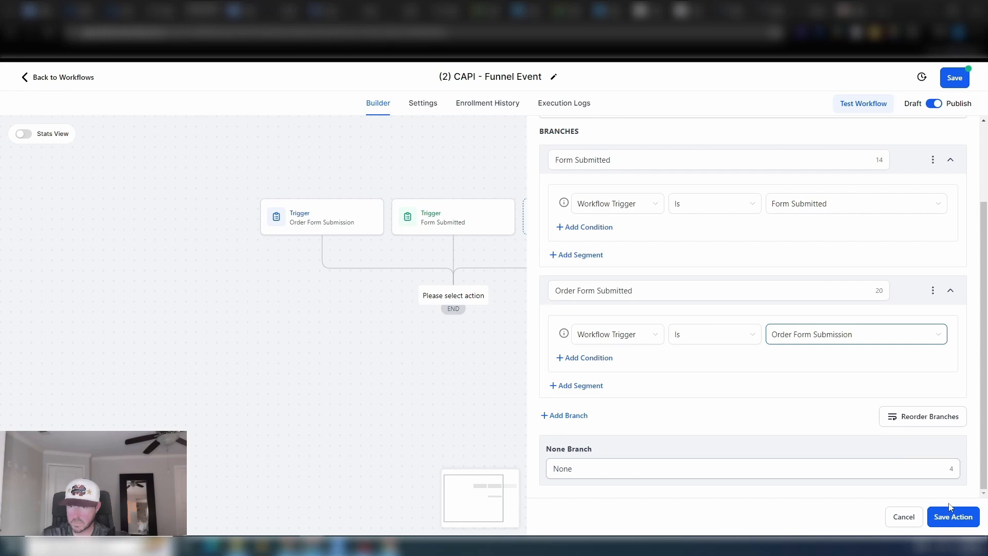
{"action": "left_click", "coordinate": [955, 515]}
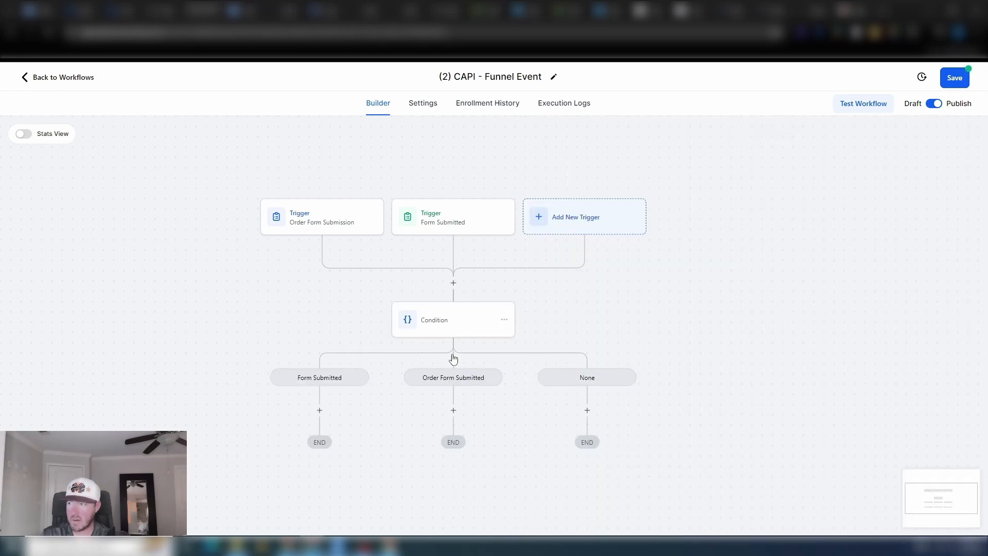
Step: Search the actions for "face" and add Facebook - Conversion API under the Form Submitted branch
{"action": "scroll", "coordinate": [370, 381], "scroll_direction": "down", "scroll_amount": 2}
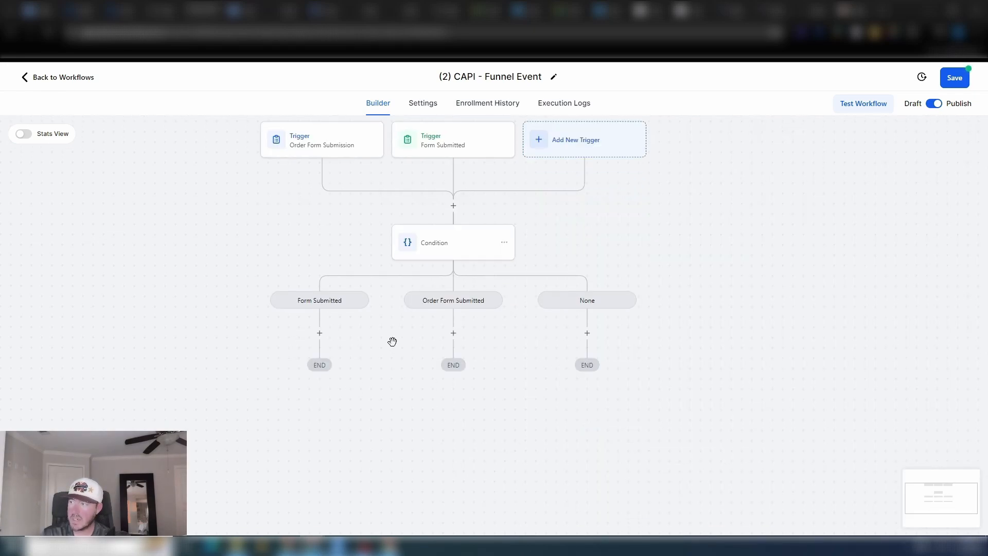
{"action": "left_click", "coordinate": [320, 334]}
{"action": "type", "text": "face"}
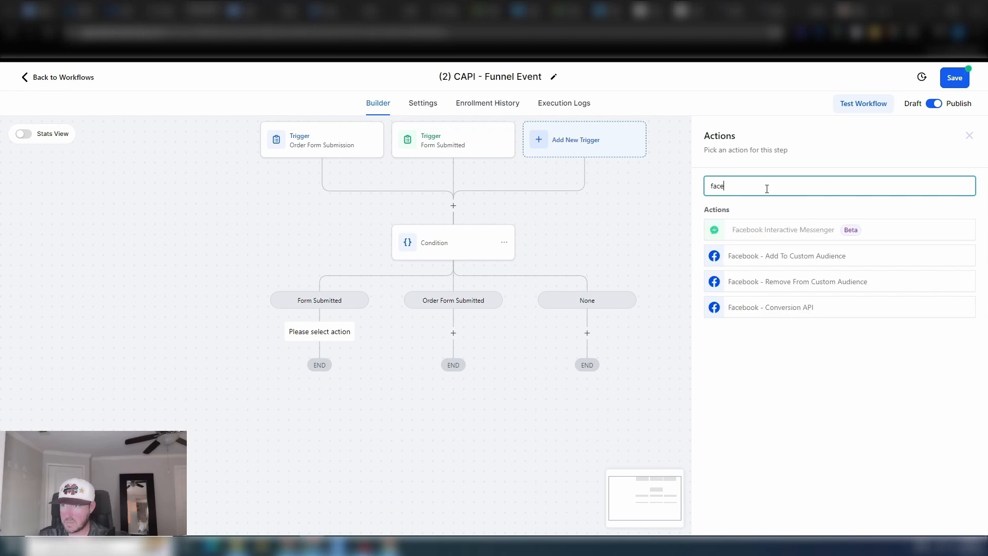
{"action": "left_click", "coordinate": [776, 304]}
{"action": "scroll", "coordinate": [788, 219], "scroll_direction": "down", "scroll_amount": 1}
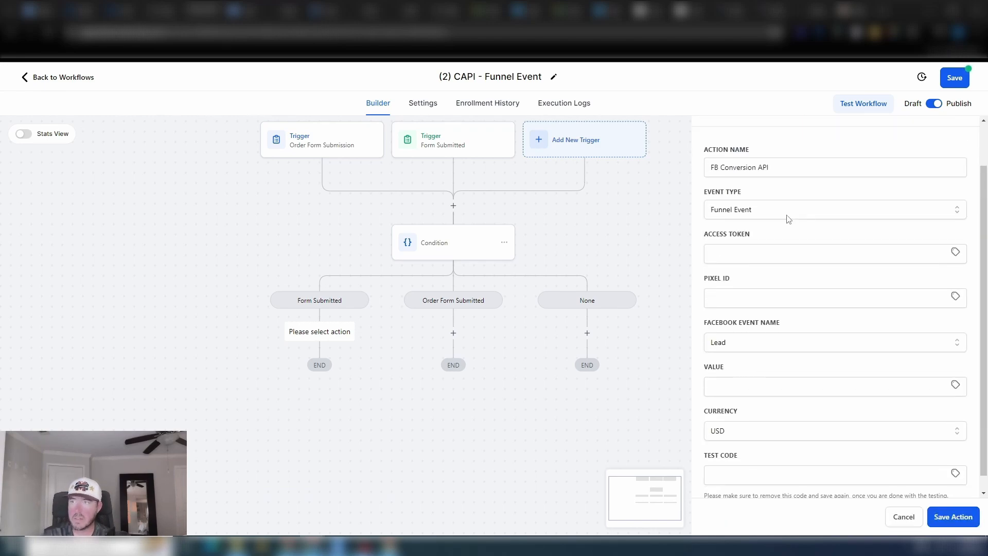
Step: Name the action FB Conversion API - Form Submit and choose Funnel Event as its event type
{"action": "left_click", "coordinate": [799, 211]}
{"action": "left_click", "coordinate": [807, 167]}
{"action": "left_click_drag", "start_coordinate": [807, 166], "coordinate": [669, 167]}
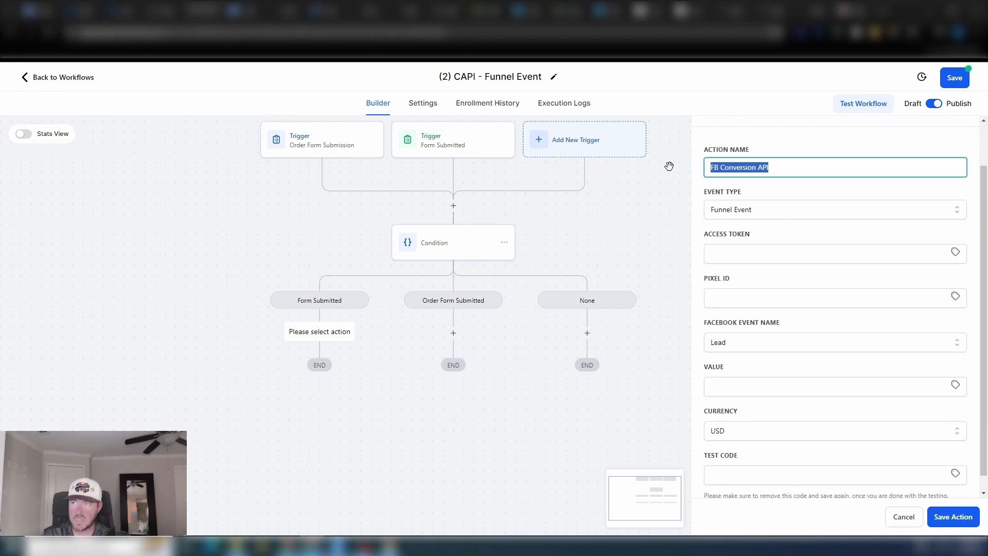
{"action": "left_click", "coordinate": [785, 164]}
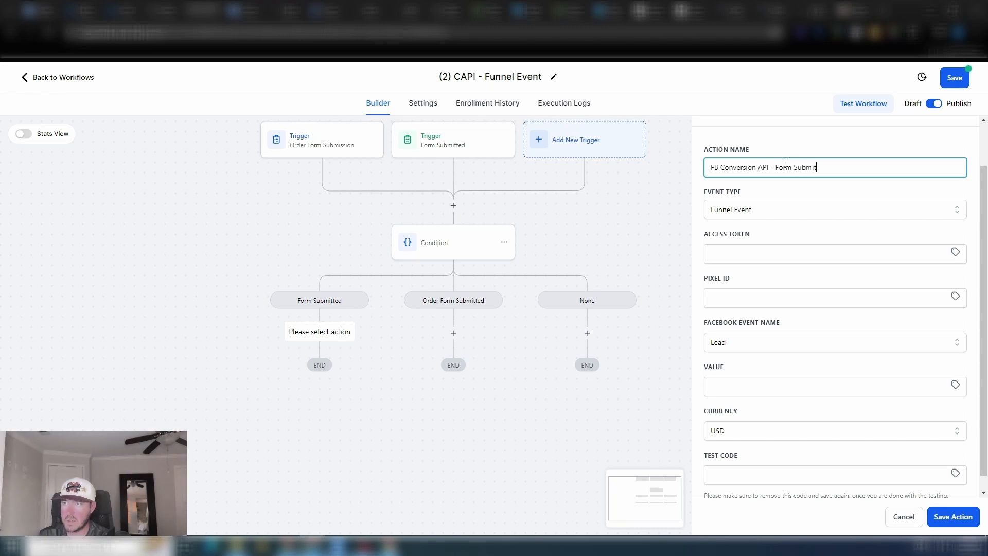
{"action": "left_click", "coordinate": [780, 208]}
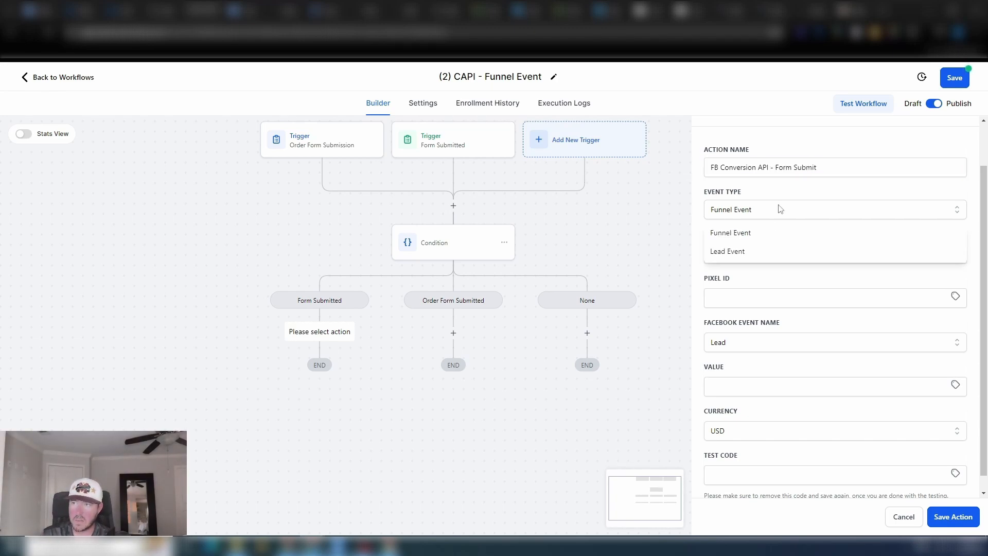
{"action": "left_click", "coordinate": [735, 237]}
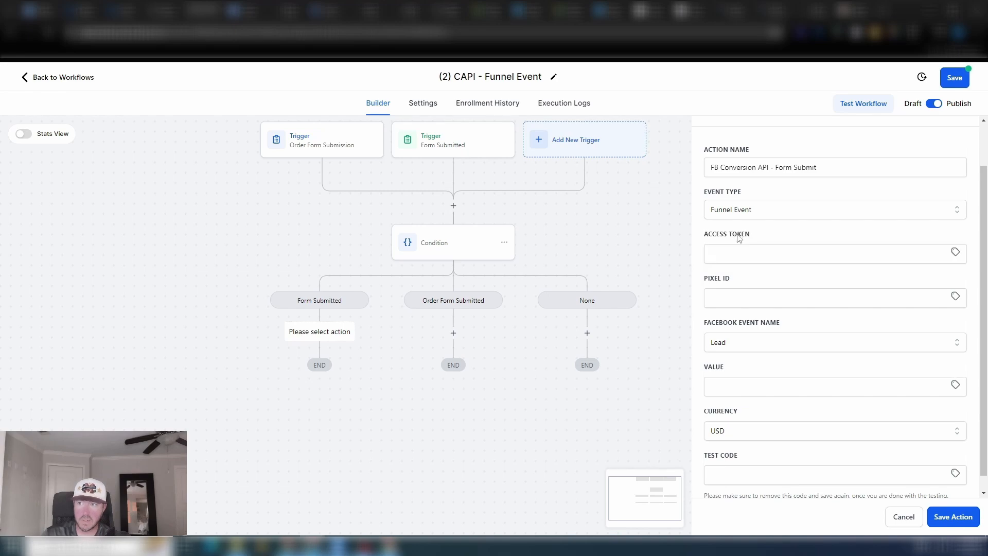
Step: Fill the Access Token field with the Facebook custom value {{custom_values.facebook_access_token}}
{"action": "left_click", "coordinate": [796, 252]}
{"action": "left_click", "coordinate": [955, 253]}
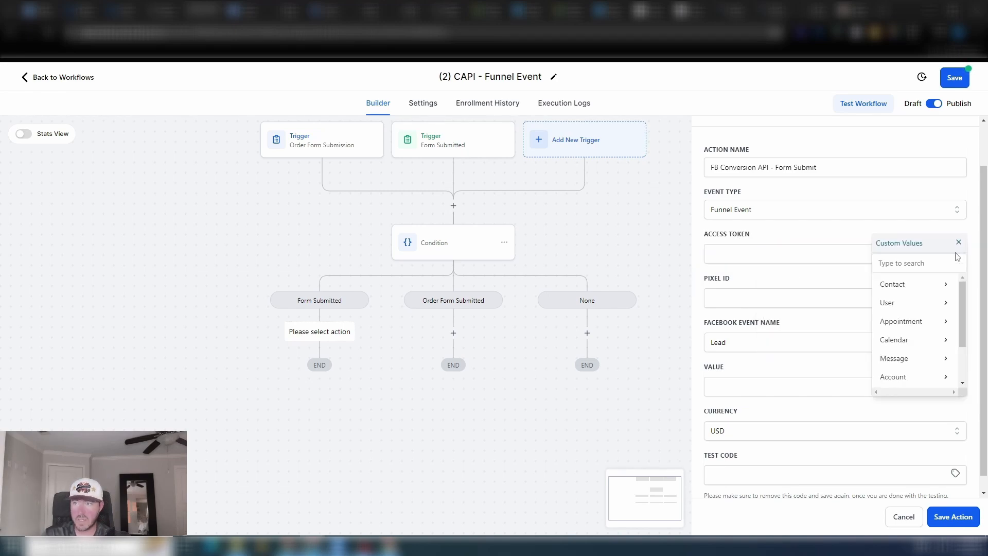
{"action": "scroll", "coordinate": [932, 356], "scroll_direction": "down", "scroll_amount": 3}
{"action": "left_click", "coordinate": [947, 376]}
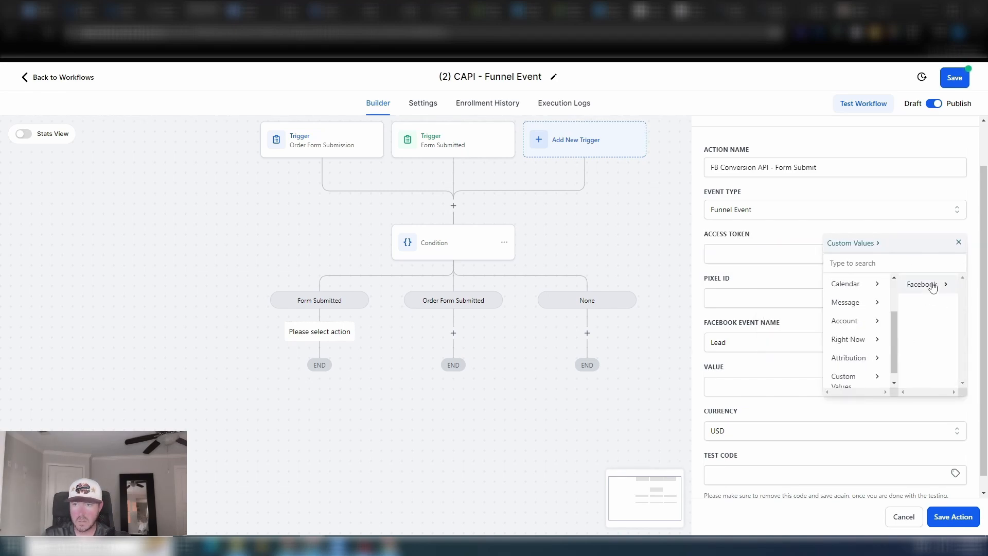
{"action": "left_click", "coordinate": [930, 284]}
{"action": "left_click", "coordinate": [921, 290]}
Step: Fill the Pixel ID field with the Facebook custom value {{custom_values.facebook_pixel}}
{"action": "left_click", "coordinate": [955, 298]}
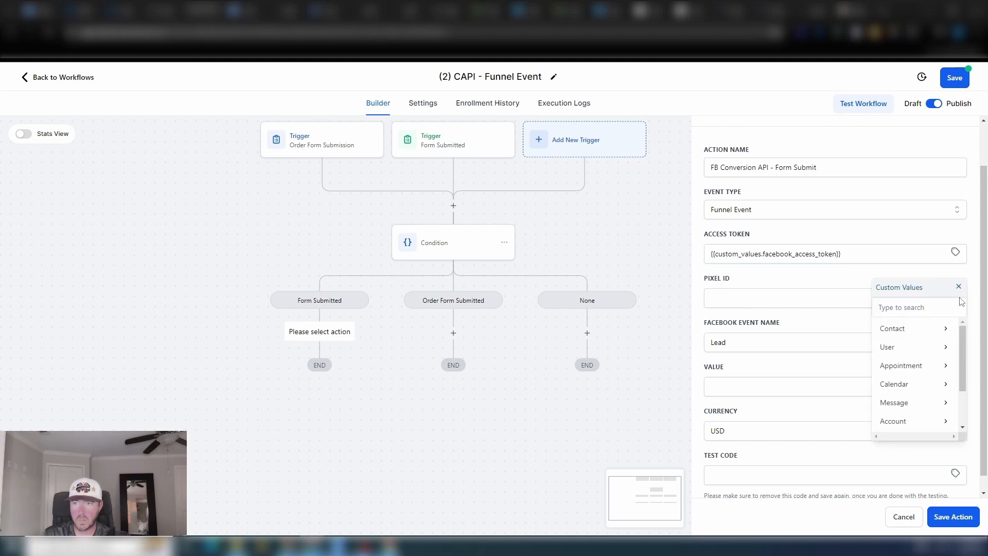
{"action": "scroll", "coordinate": [947, 364], "scroll_direction": "down", "scroll_amount": 3}
{"action": "left_click", "coordinate": [929, 418]}
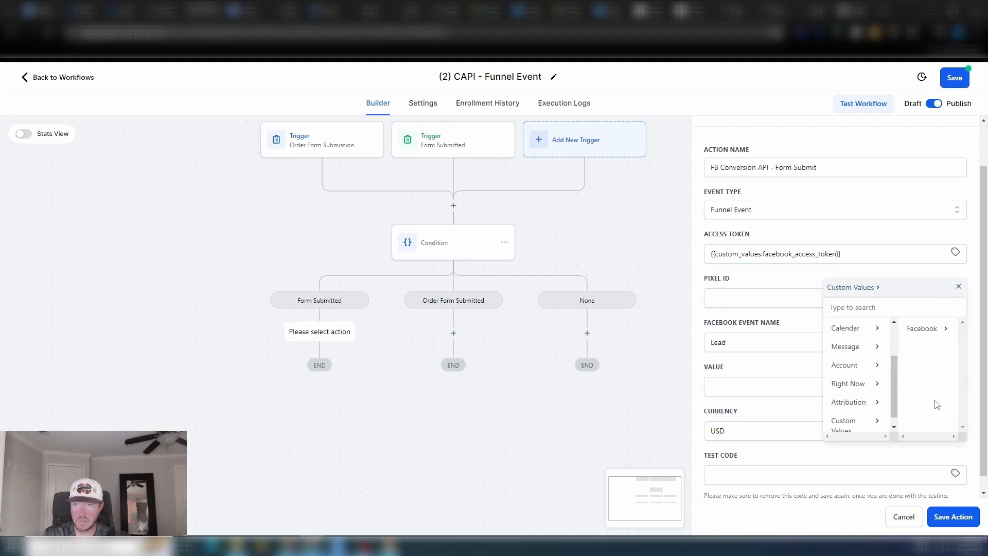
{"action": "left_click", "coordinate": [934, 332]}
{"action": "left_click", "coordinate": [937, 357]}
Step: Review the available Facebook event names and keep Lead selected
{"action": "left_click", "coordinate": [793, 344]}
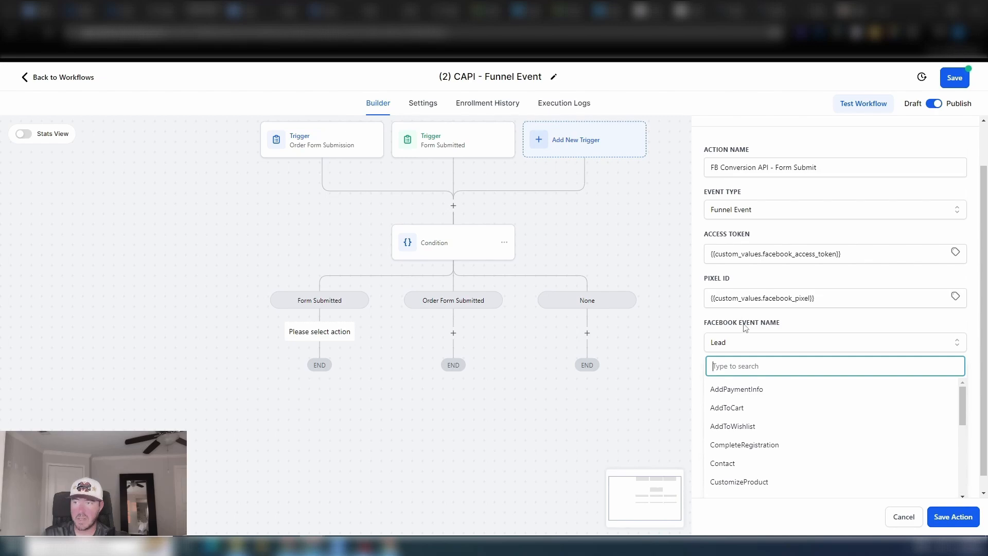
{"action": "scroll", "coordinate": [805, 410], "scroll_direction": "down", "scroll_amount": 3}
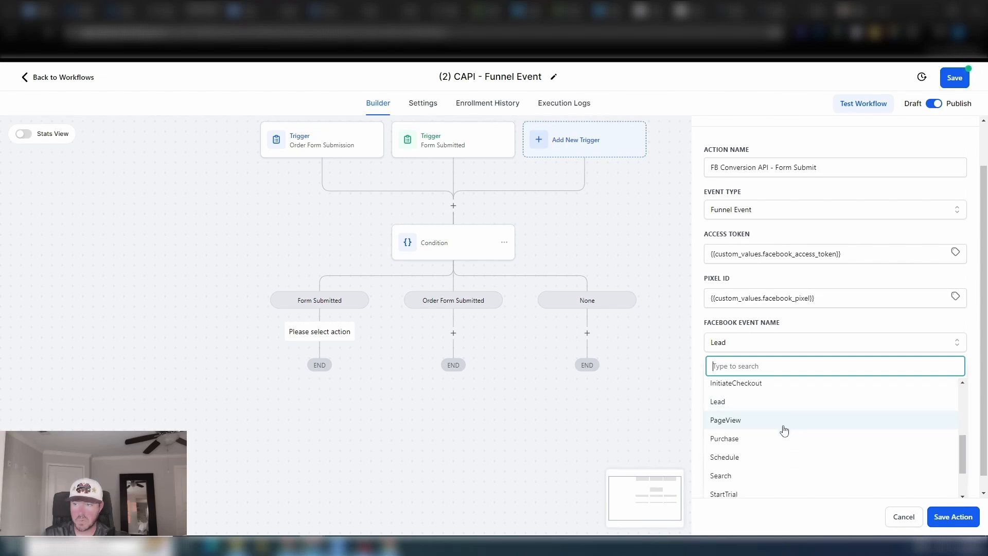
{"action": "scroll", "coordinate": [770, 429], "scroll_direction": "down", "scroll_amount": 2}
{"action": "scroll", "coordinate": [724, 410], "scroll_direction": "up", "scroll_amount": 2}
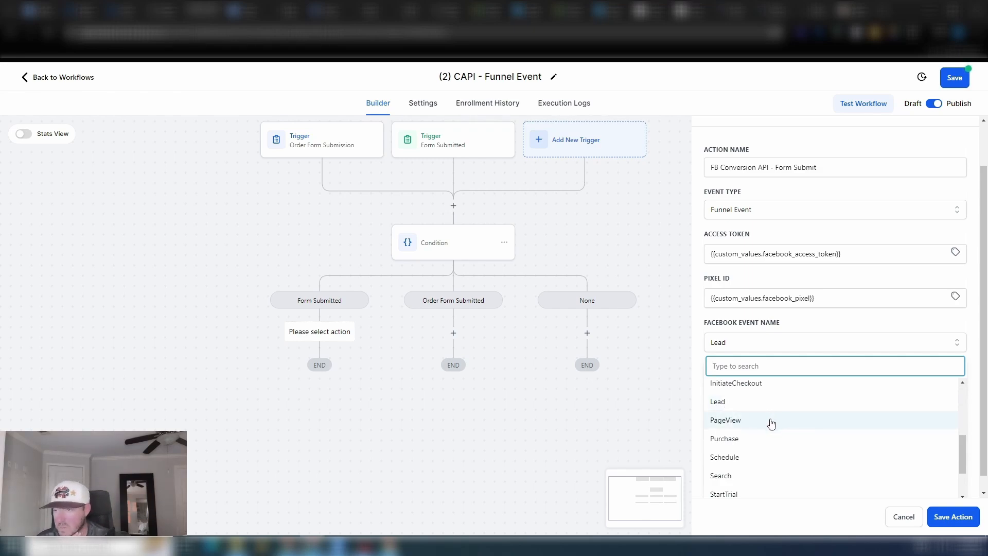
{"action": "scroll", "coordinate": [770, 423], "scroll_direction": "down", "scroll_amount": 3}
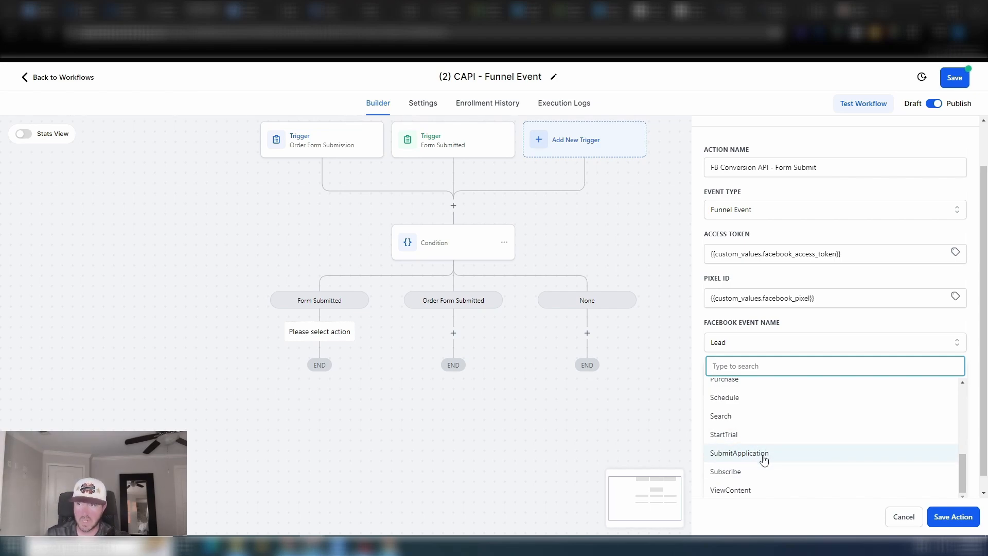
{"action": "left_click", "coordinate": [793, 343]}
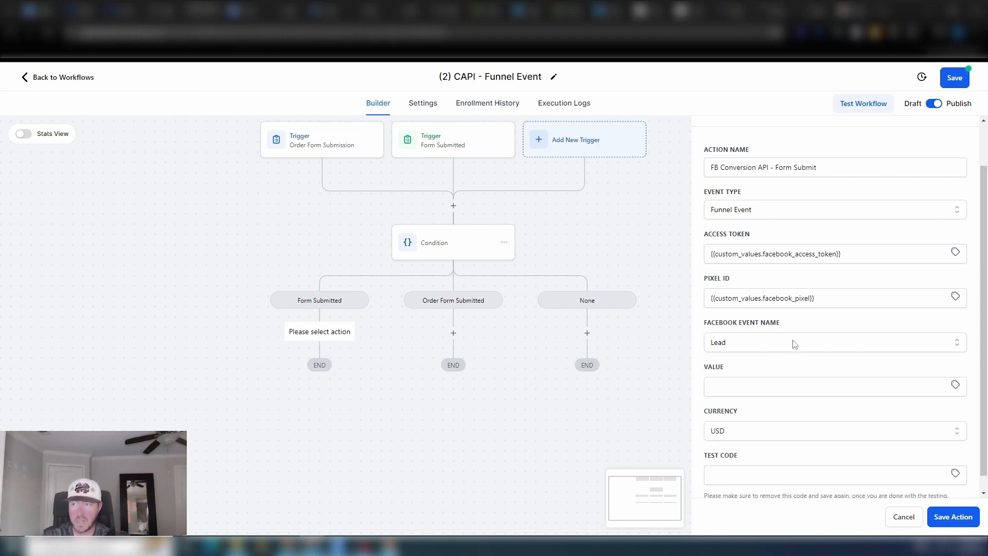
{"action": "left_click", "coordinate": [795, 344]}
{"action": "left_click", "coordinate": [794, 344]}
Step: Set the event's value to 50 and check the currency and test code fields
{"action": "left_click", "coordinate": [768, 384]}
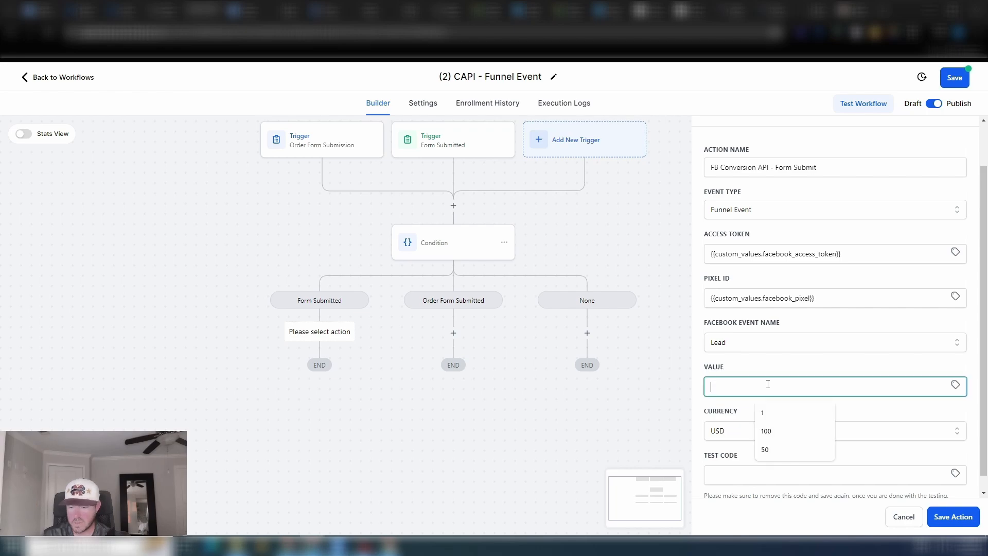
{"action": "type", "text": "50"}
{"action": "scroll", "coordinate": [744, 412], "scroll_direction": "down", "scroll_amount": 1}
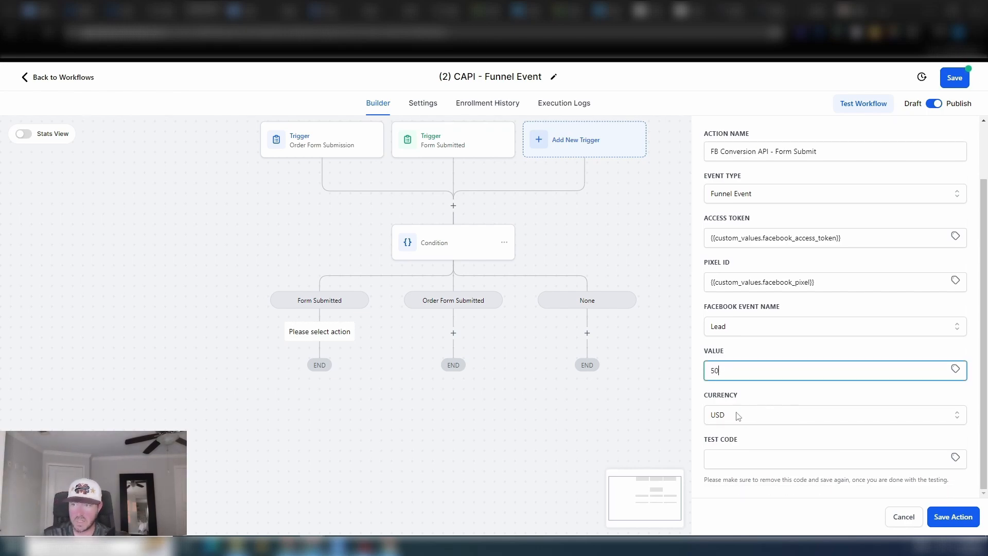
{"action": "left_click", "coordinate": [787, 459]}
{"action": "left_click", "coordinate": [798, 436]}
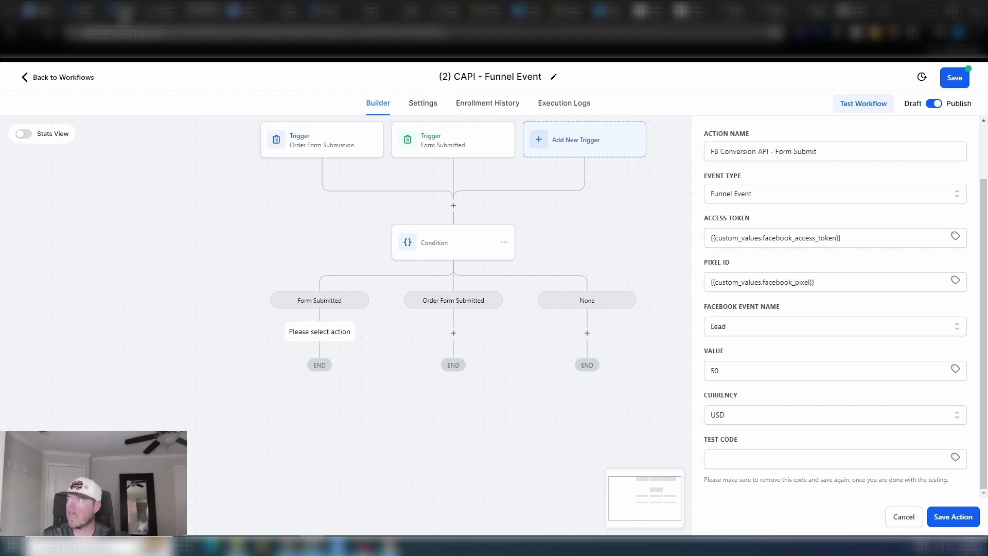
Step: Switch to Meta Events Manager and examine the CRM and Website channel instructions in the test pixel's Test events page
{"action": "left_click", "coordinate": [120, 11]}
{"action": "left_click", "coordinate": [236, 121]}
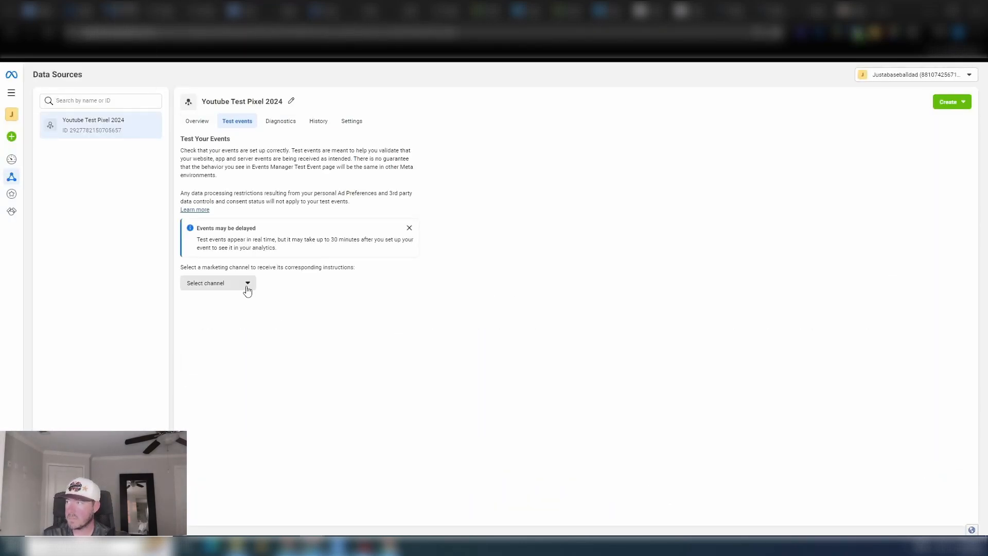
{"action": "left_click", "coordinate": [247, 289]}
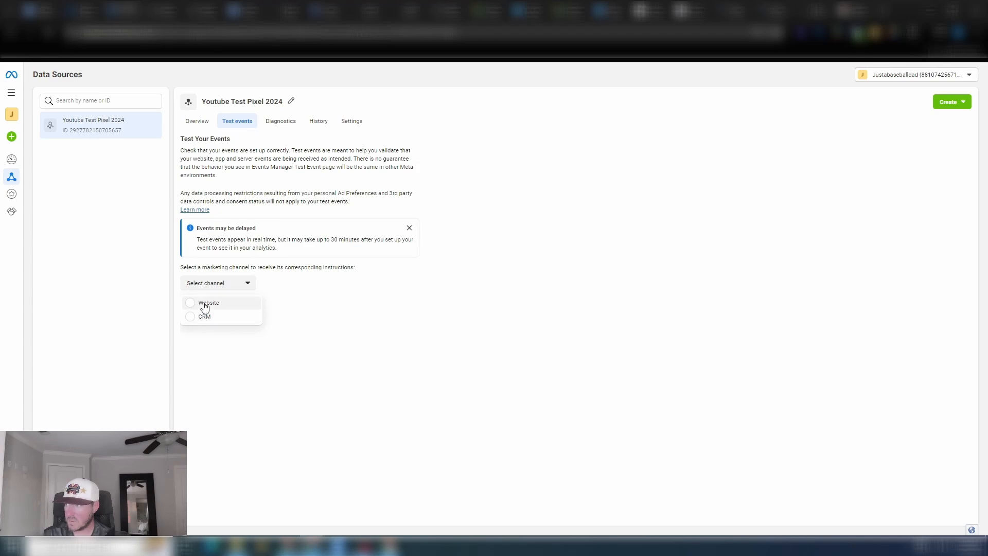
{"action": "left_click", "coordinate": [203, 317]}
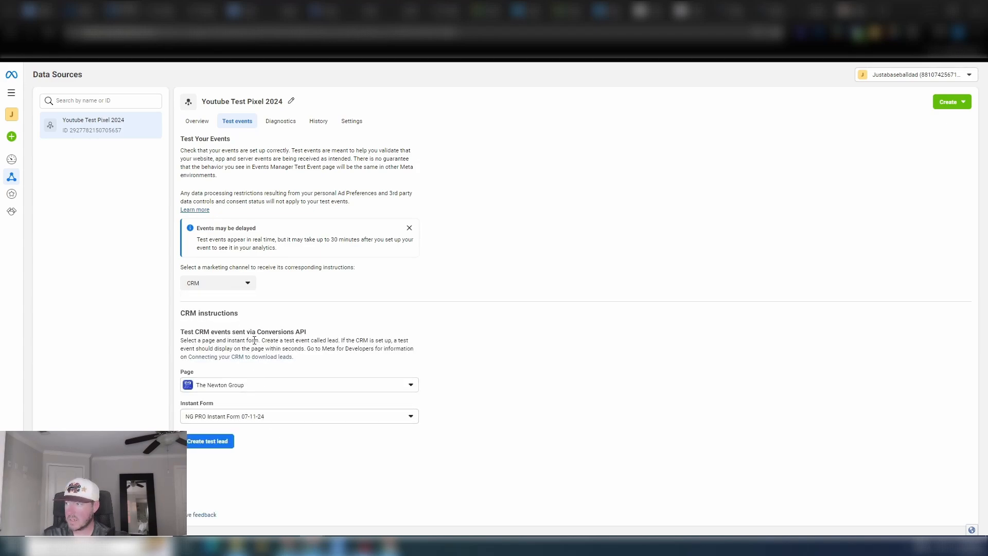
{"action": "left_click", "coordinate": [229, 282]}
{"action": "left_click", "coordinate": [227, 302]}
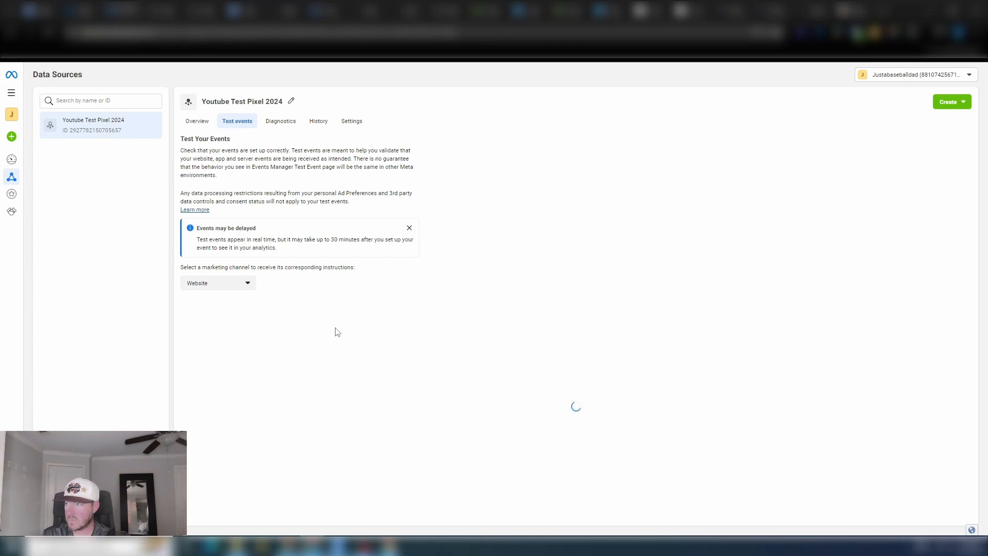
{"action": "left_click", "coordinate": [339, 312]}
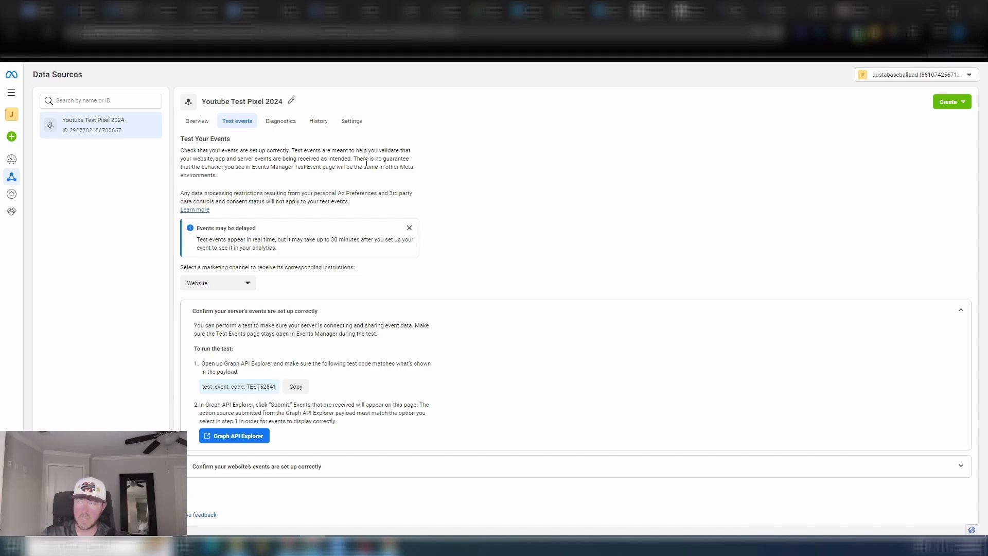
Step: Return to the HighLevel workflow, save the form submit action and add a Facebook Conversion API action to the Order Form Submitted branch
{"action": "left_click", "coordinate": [200, 16]}
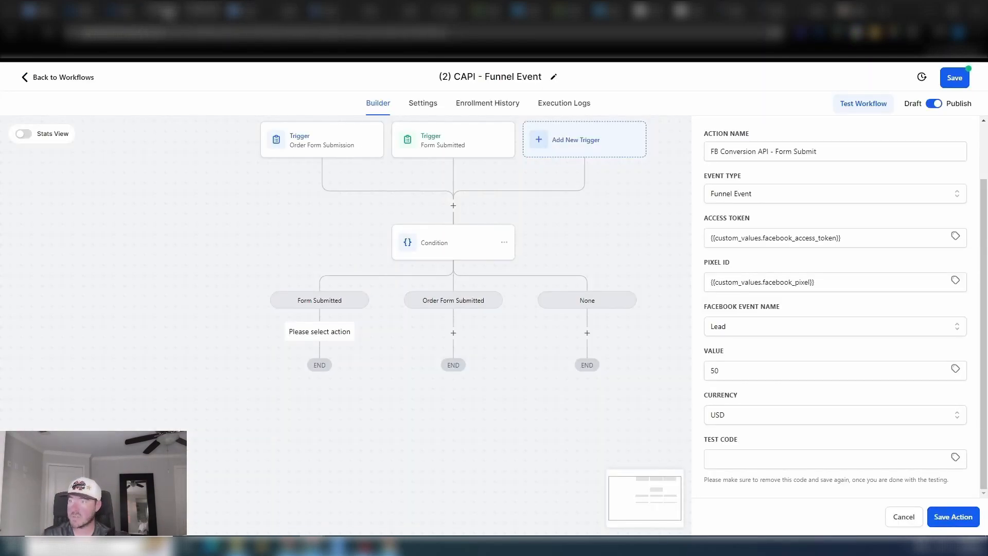
{"action": "left_click", "coordinate": [954, 517]}
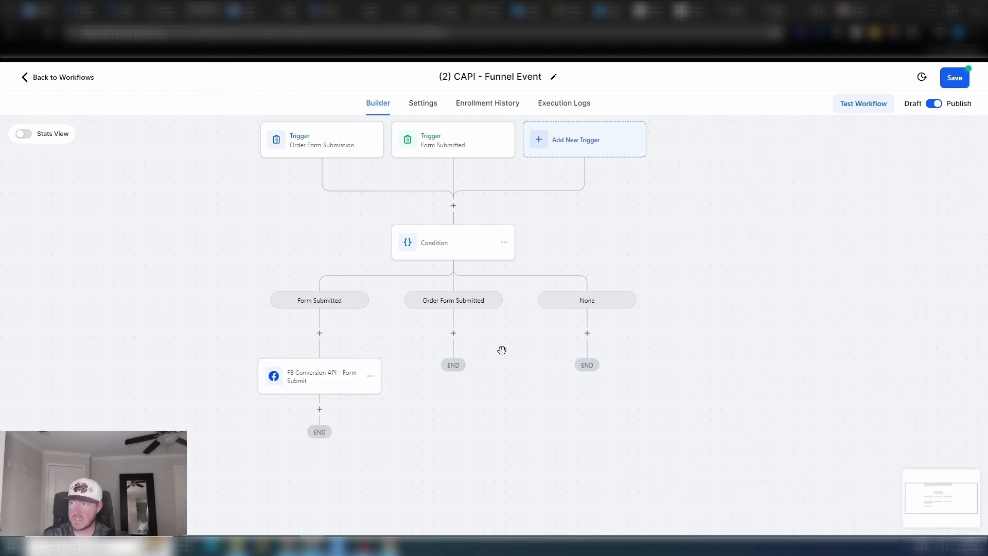
{"action": "left_click", "coordinate": [453, 333]}
{"action": "type", "text": "face"}
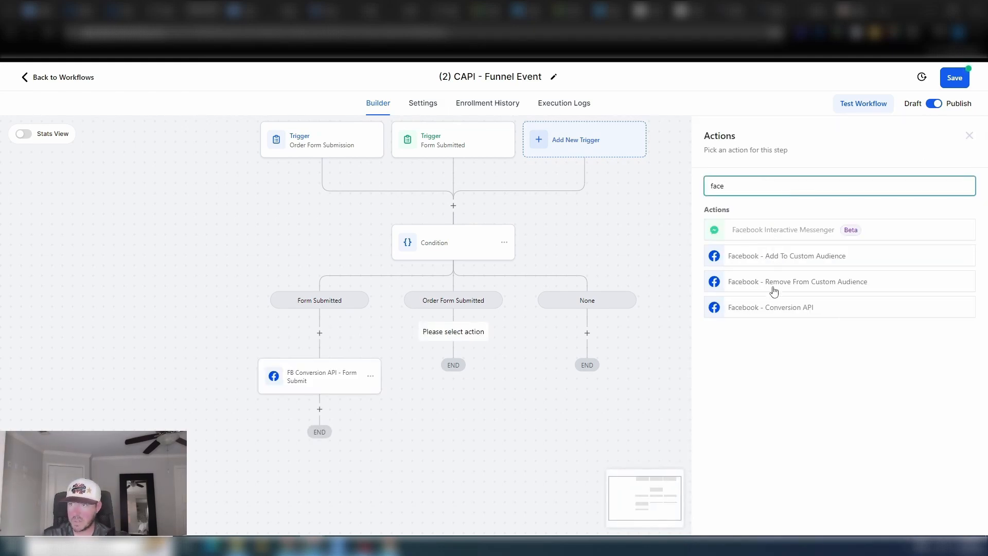
{"action": "left_click", "coordinate": [771, 307]}
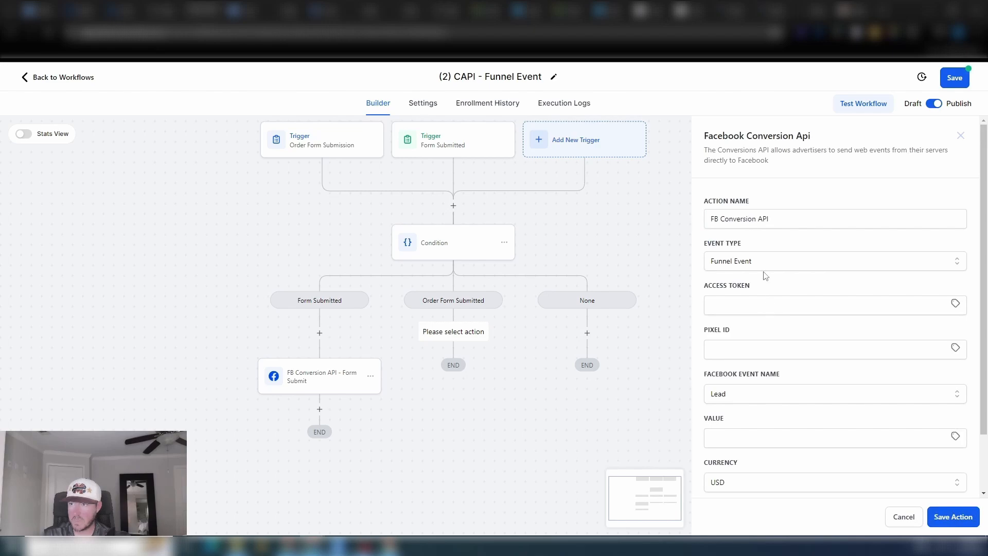
Step: Name the new action FB Conversion API - Order Form and keep Funnel Event as its event type
{"action": "left_click", "coordinate": [783, 218]}
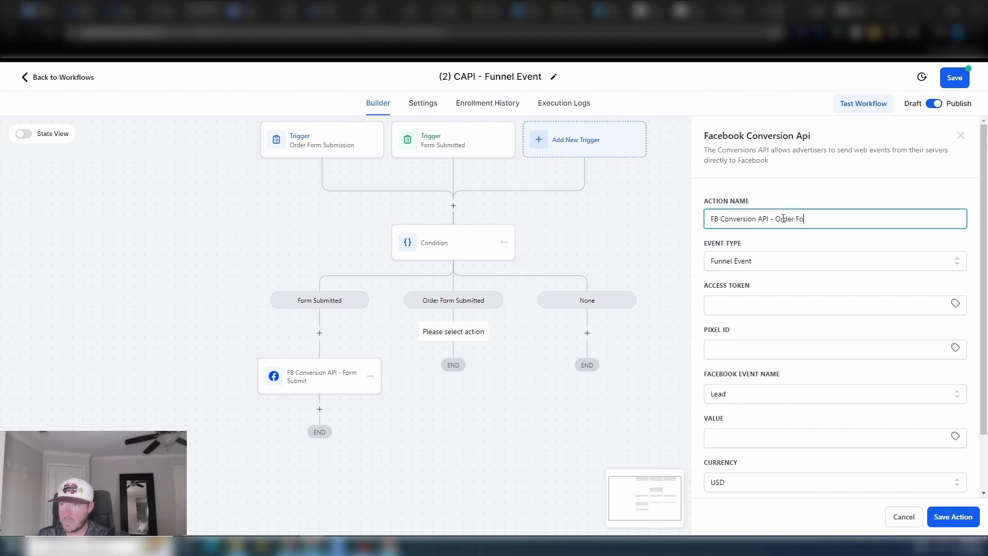
{"action": "type", "text": "- Order Form"}
{"action": "left_click", "coordinate": [777, 260]}
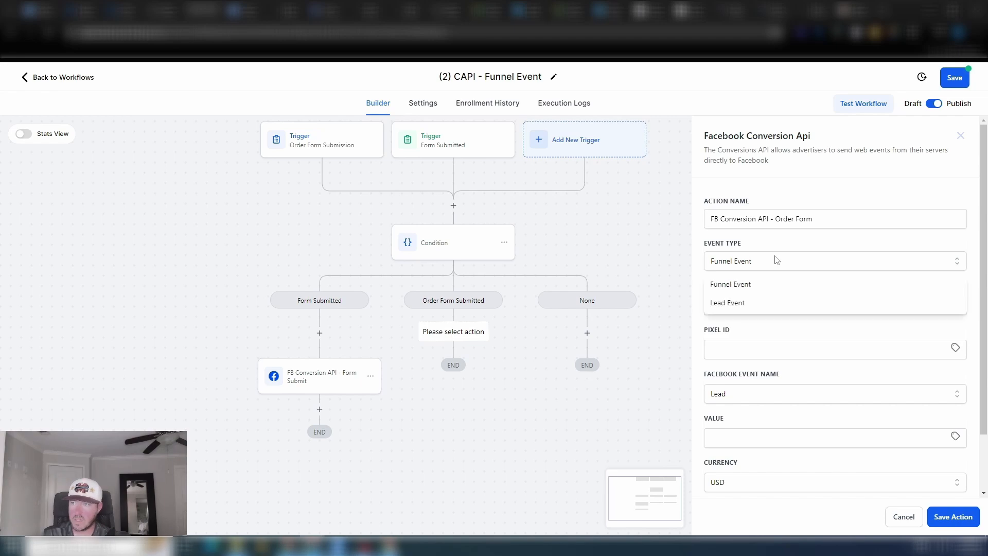
{"action": "left_click", "coordinate": [776, 261]}
Step: Fill the order form action's Access Token field with the Facebook custom value {{custom_values.facebook_access_token}}
{"action": "left_click", "coordinate": [789, 303]}
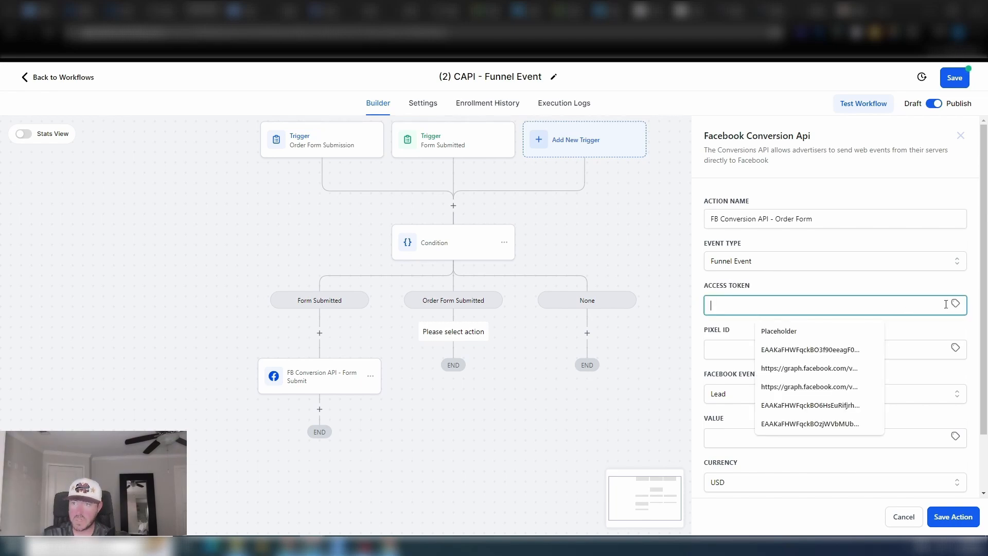
{"action": "left_click", "coordinate": [955, 304]}
{"action": "scroll", "coordinate": [923, 422], "scroll_direction": "down", "scroll_amount": 2}
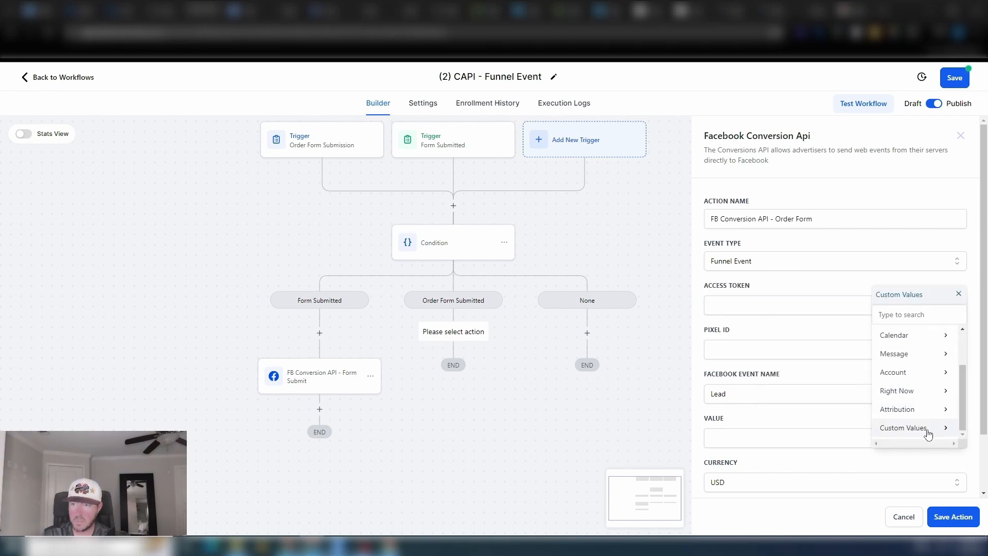
{"action": "left_click", "coordinate": [928, 434]}
{"action": "left_click", "coordinate": [925, 336]}
{"action": "left_click", "coordinate": [930, 342]}
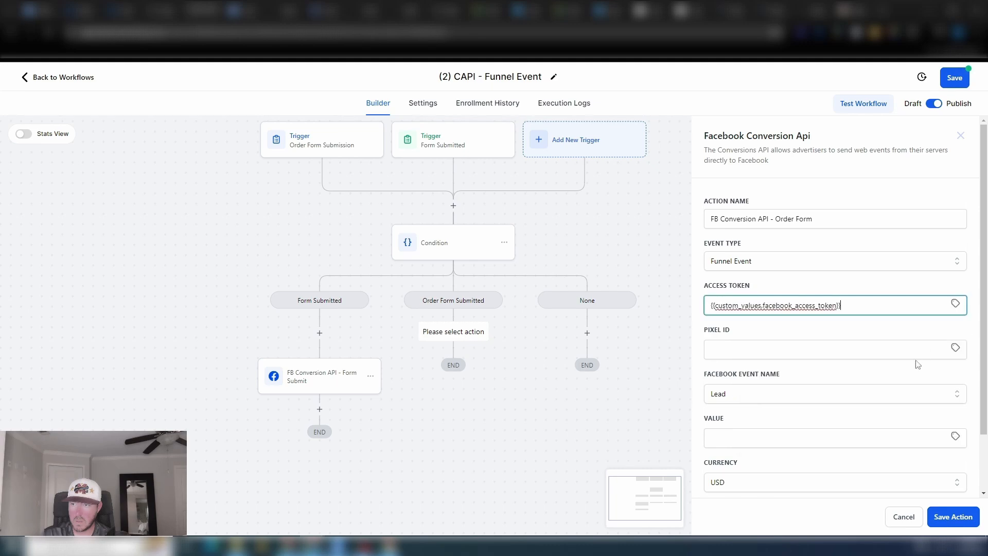
Step: Fill the order form action's Pixel ID field with the Facebook custom value {{custom_values.facebook_pixel}}
{"action": "left_click", "coordinate": [955, 348]}
{"action": "scroll", "coordinate": [919, 428], "scroll_direction": "down", "scroll_amount": 3}
{"action": "left_click", "coordinate": [915, 472]}
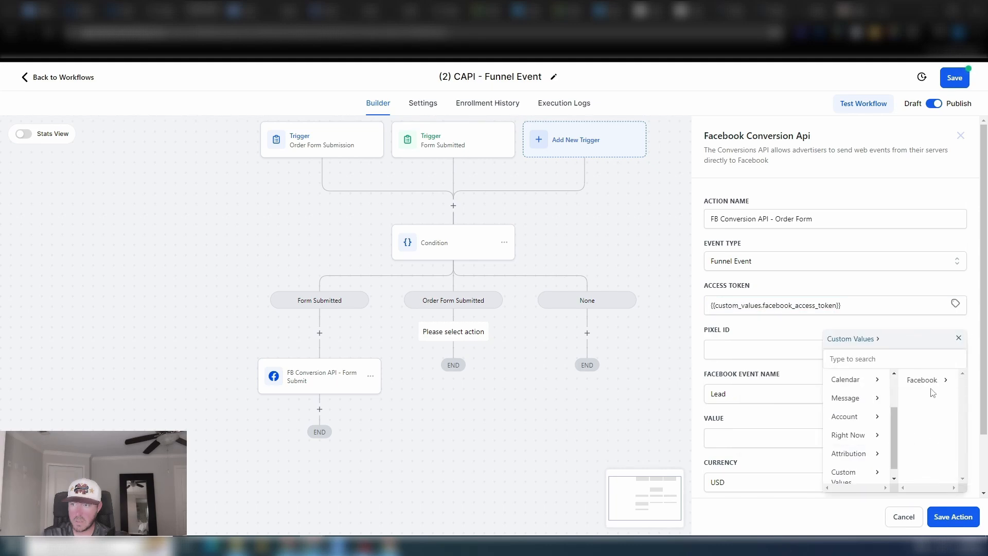
{"action": "left_click", "coordinate": [927, 380]}
{"action": "left_click", "coordinate": [932, 408]}
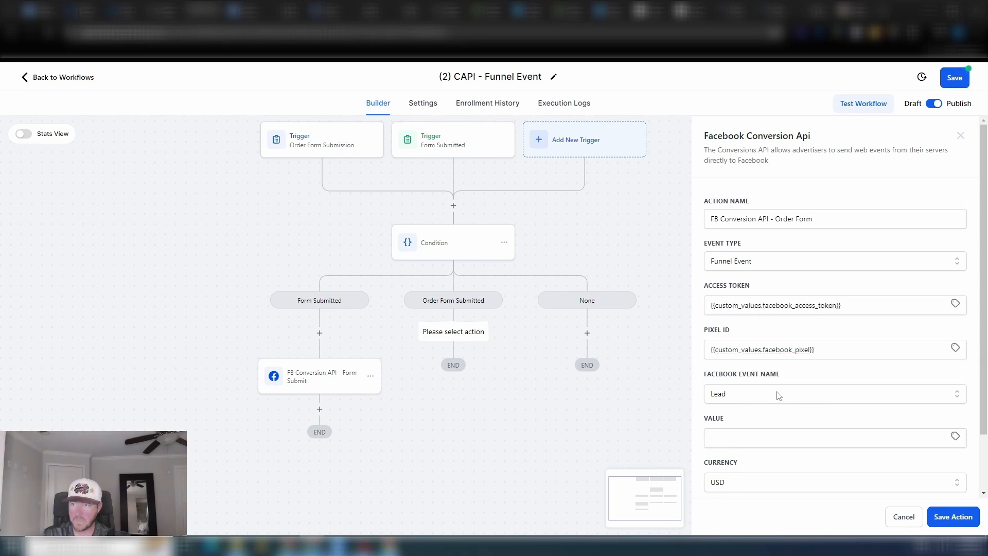
Step: Set the Facebook event name to InitiateCheckout with a value of 500, and save the order form action
{"action": "left_click", "coordinate": [779, 396]}
{"action": "scroll", "coordinate": [806, 404], "scroll_direction": "down", "scroll_amount": 8}
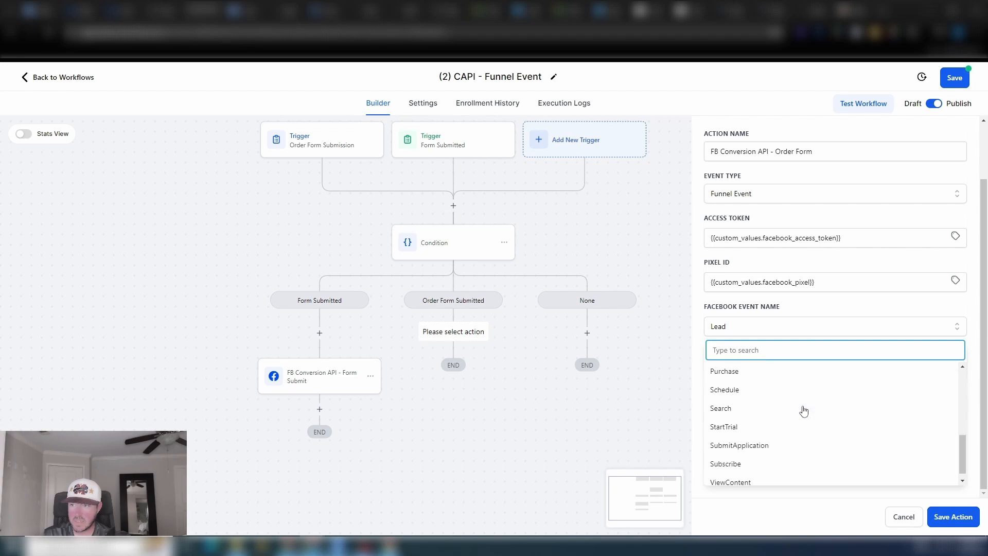
{"action": "scroll", "coordinate": [804, 411], "scroll_direction": "up", "scroll_amount": 4}
{"action": "left_click", "coordinate": [752, 409]}
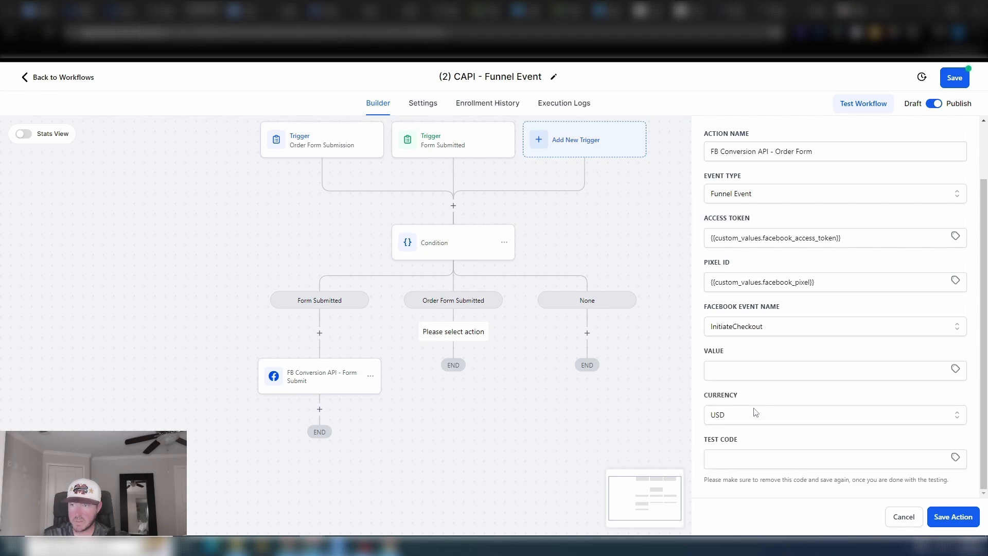
{"action": "left_click", "coordinate": [792, 367]}
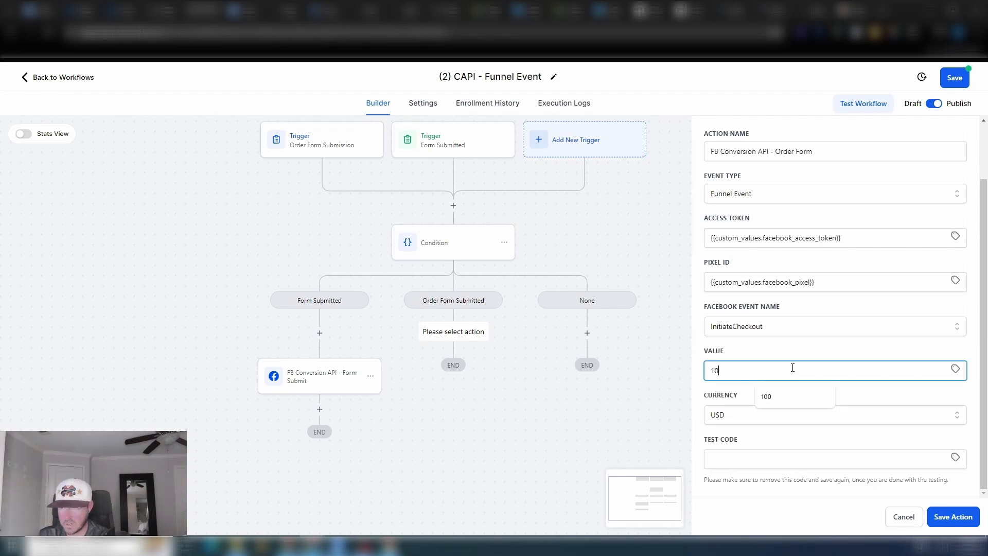
{"action": "type", "text": "500"}
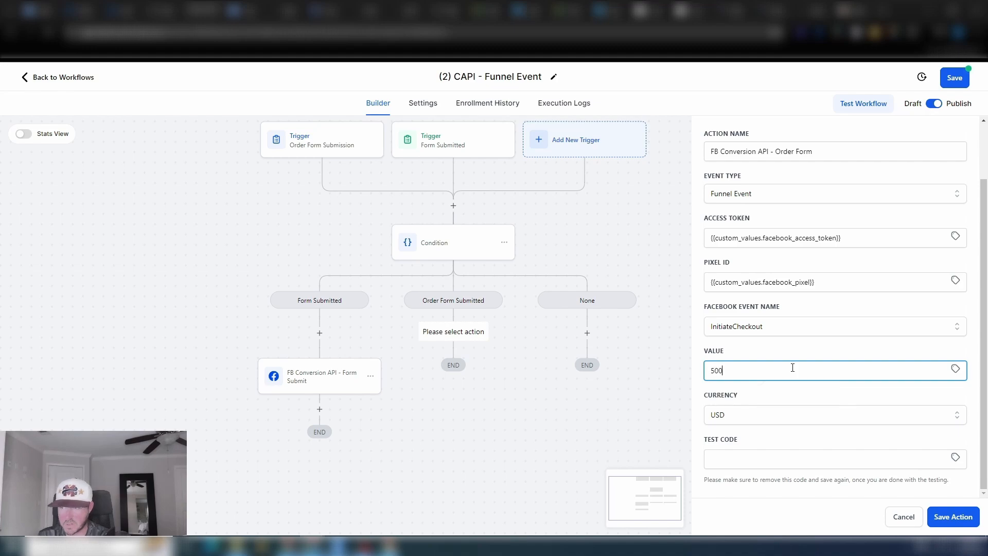
{"action": "left_click", "coordinate": [815, 349]}
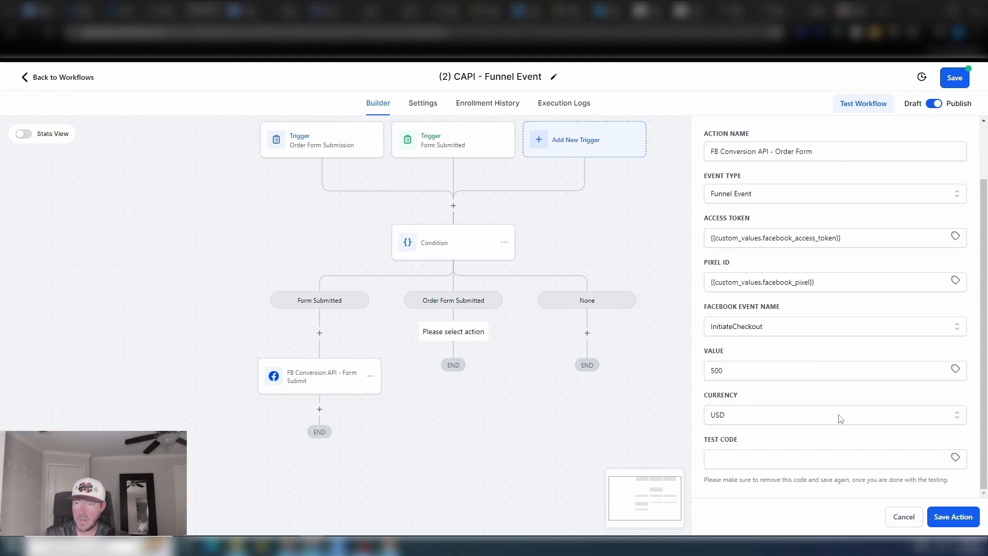
{"action": "left_click", "coordinate": [945, 516]}
Step: Add a Survey Submitted trigger without filters to the workflow and save it
{"action": "scroll", "coordinate": [538, 257], "scroll_direction": "up", "scroll_amount": 2}
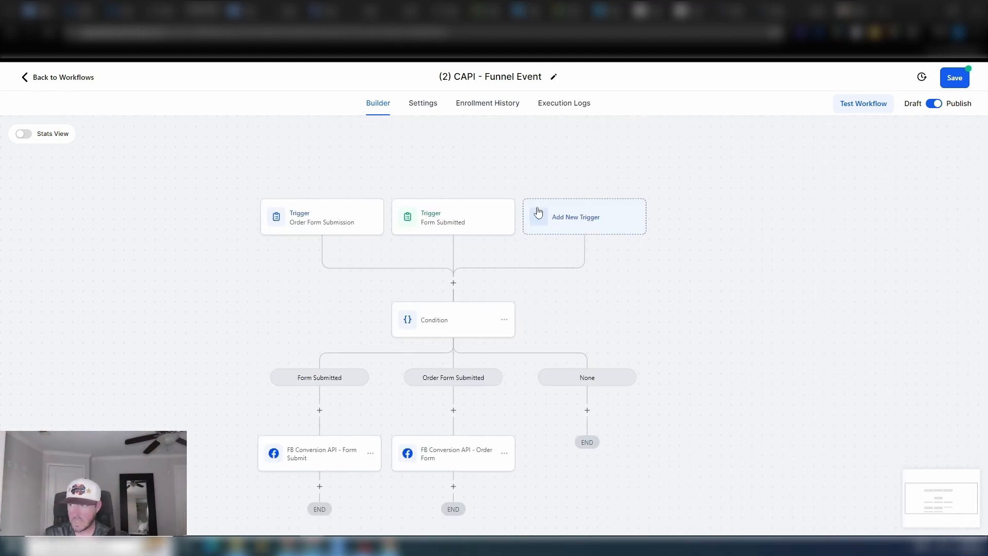
{"action": "left_click", "coordinate": [538, 217]}
{"action": "left_click", "coordinate": [716, 196]}
{"action": "type", "text": "suirve"}
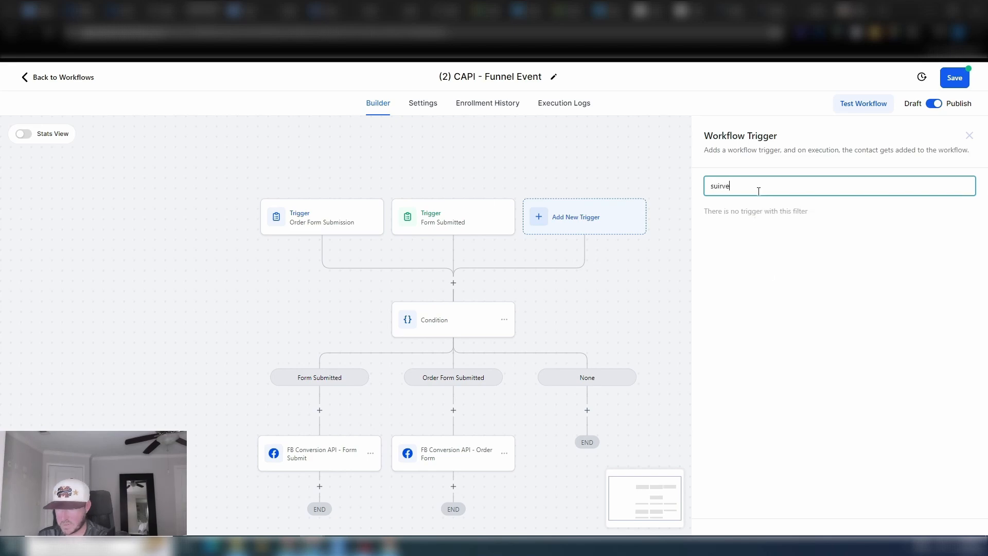
{"action": "key", "text": "BackSpace"}
{"action": "key", "text": "BackSpace"}
{"action": "type", "text": "rve"}
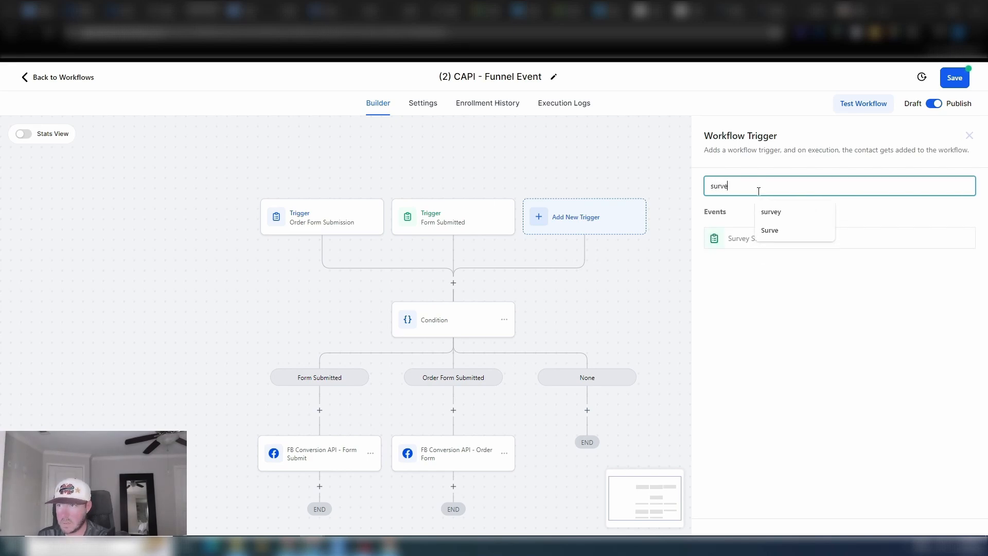
{"action": "left_click", "coordinate": [731, 238]}
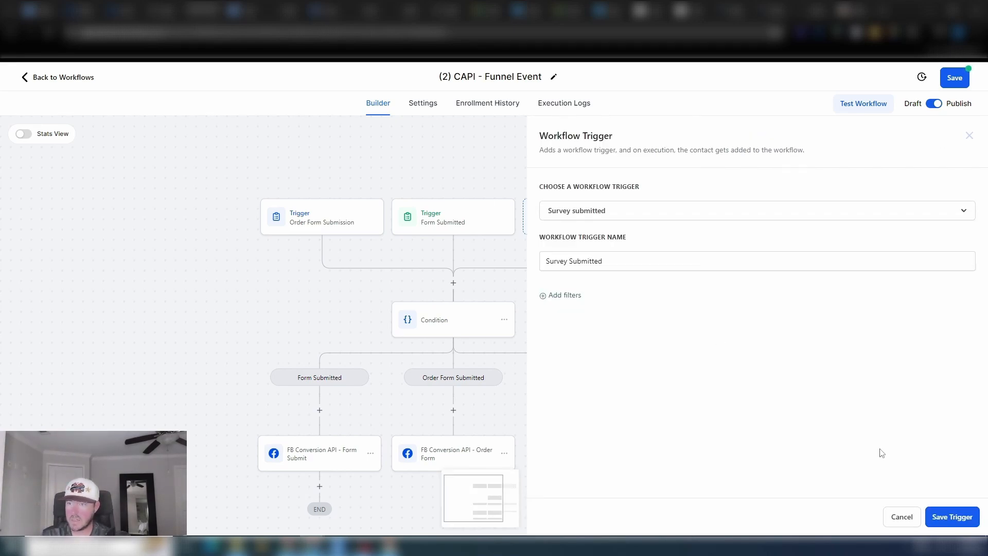
{"action": "left_click", "coordinate": [952, 518]}
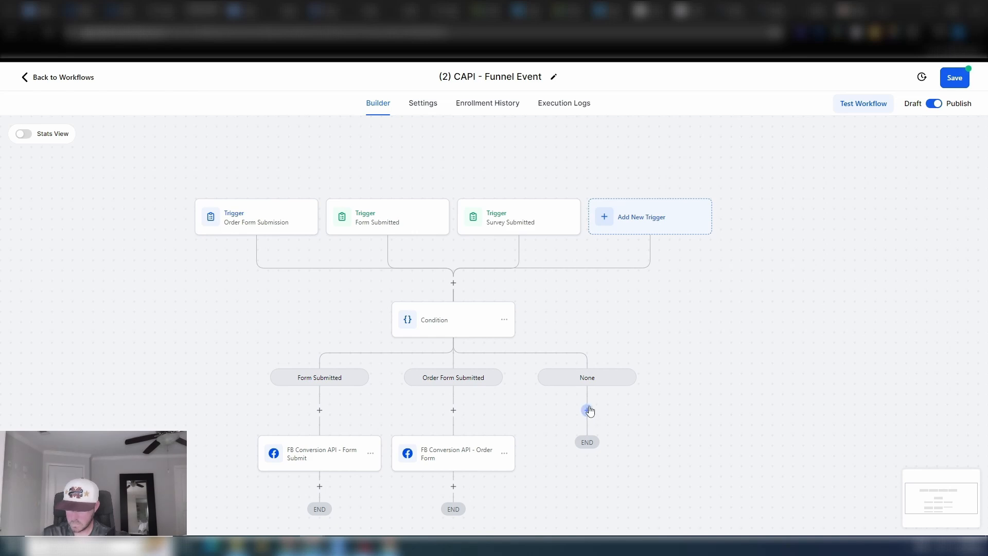
{"action": "left_click", "coordinate": [463, 320]}
{"action": "scroll", "coordinate": [720, 378], "scroll_direction": "down", "scroll_amount": 3}
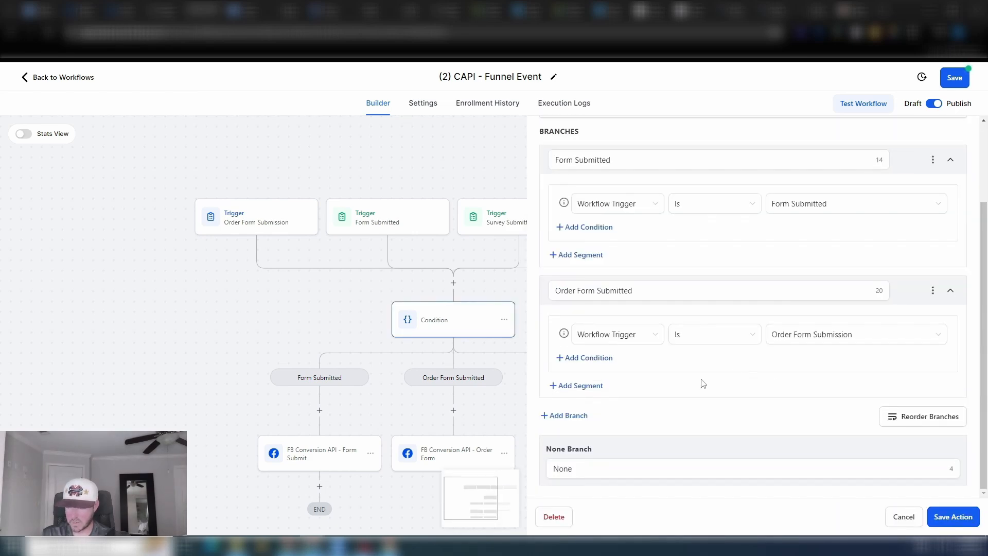
{"action": "left_click", "coordinate": [562, 417]}
{"action": "left_click_drag", "start_coordinate": [616, 419], "coordinate": [529, 424]}
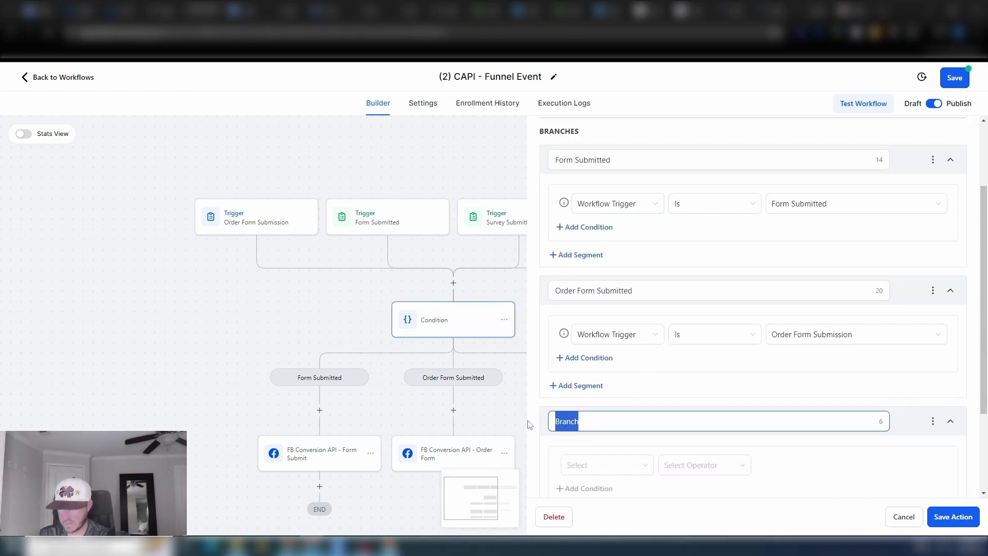
{"action": "type", "text": "Su"}
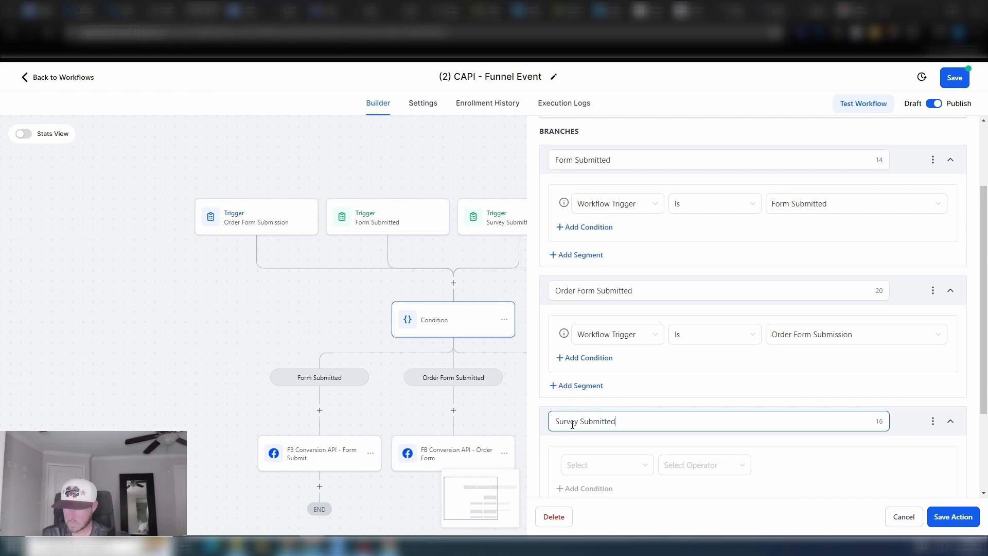
{"action": "type", "text": "rvey Submitted"}
{"action": "scroll", "coordinate": [591, 401], "scroll_direction": "down", "scroll_amount": 2}
{"action": "left_click", "coordinate": [617, 365]}
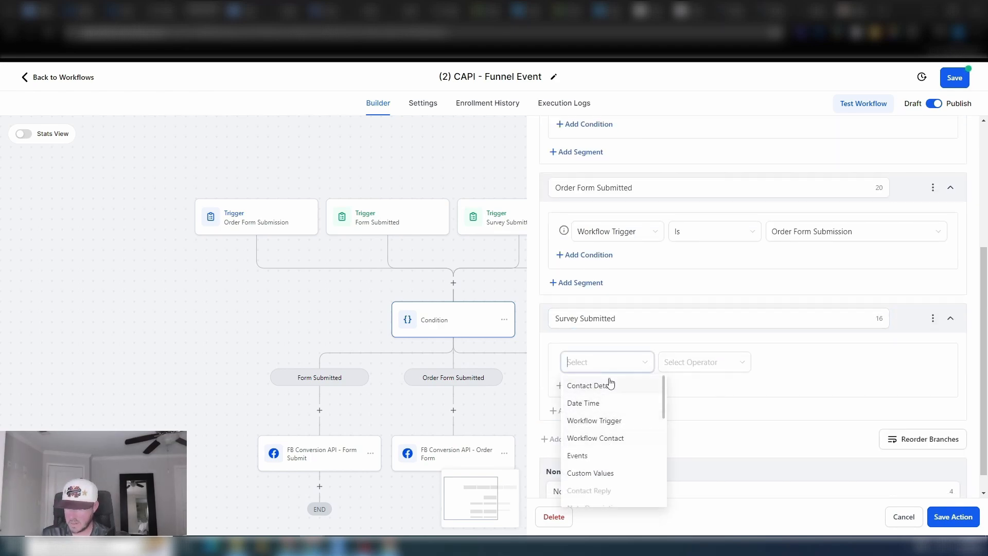
{"action": "left_click", "coordinate": [617, 421]}
{"action": "left_click", "coordinate": [706, 366]}
{"action": "left_click", "coordinate": [697, 384]}
{"action": "left_click", "coordinate": [864, 365]}
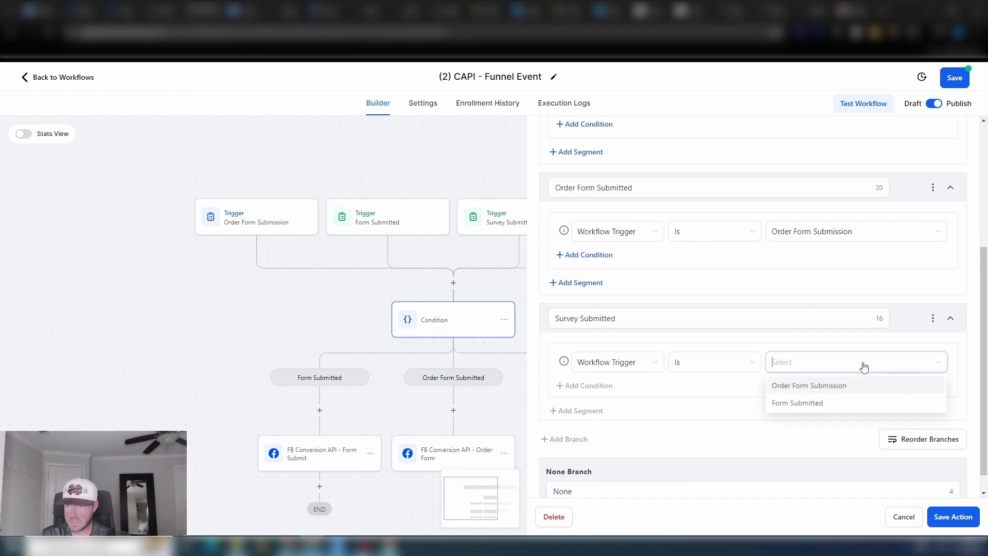
{"action": "left_click", "coordinate": [904, 517]}
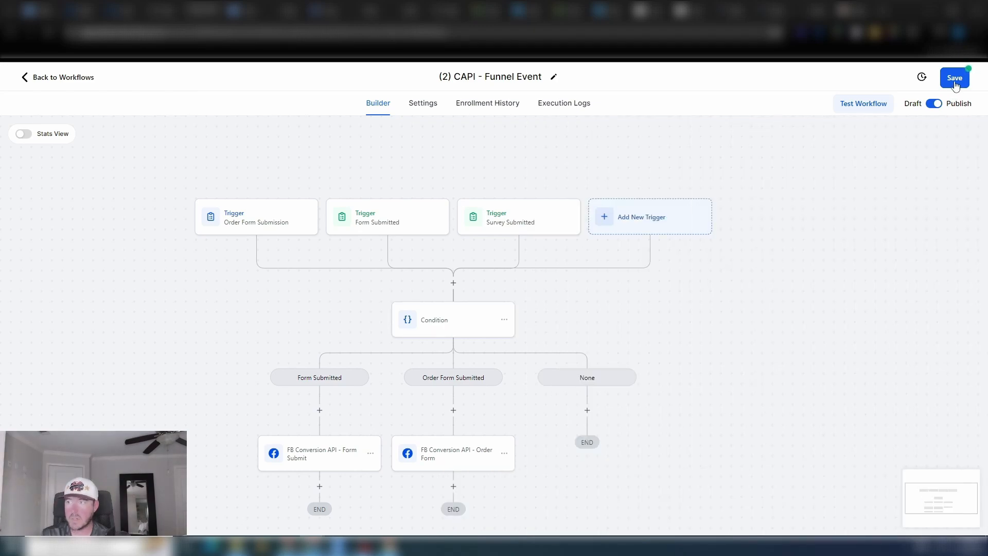
Step: Save the workflow, and add a third branch named Survey Submitted to the condition
{"action": "left_click", "coordinate": [954, 82]}
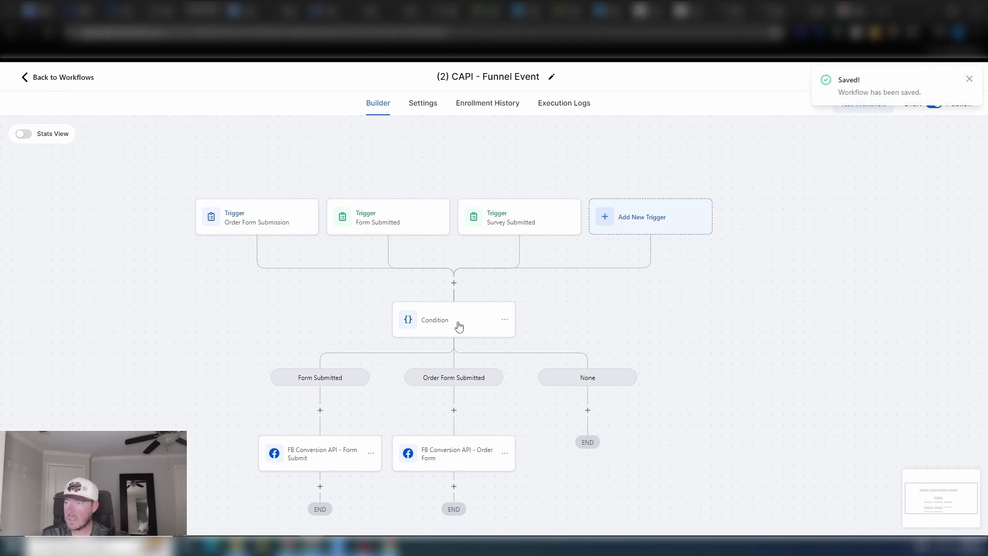
{"action": "left_click", "coordinate": [458, 326]}
{"action": "scroll", "coordinate": [688, 412], "scroll_direction": "down", "scroll_amount": 3}
{"action": "left_click", "coordinate": [567, 415]}
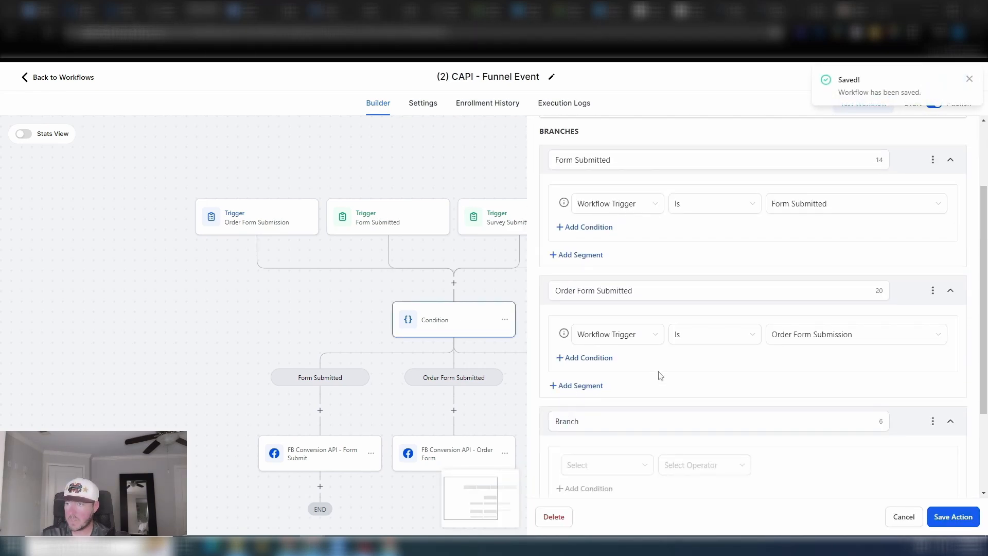
{"action": "left_click", "coordinate": [622, 423]}
{"action": "key", "text": "ctrl+a"}
{"action": "type", "text": "S"}
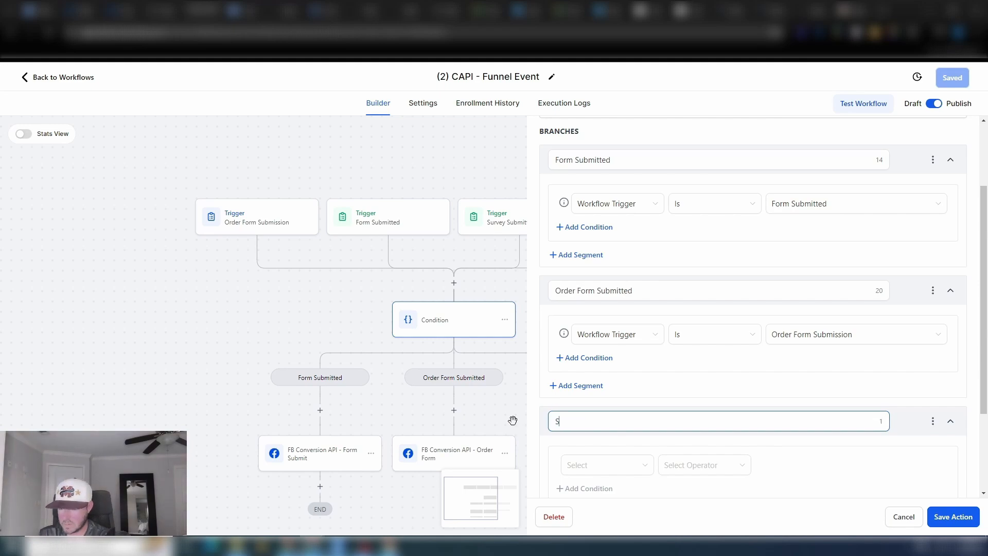
{"action": "type", "text": "urvey Submitt"}
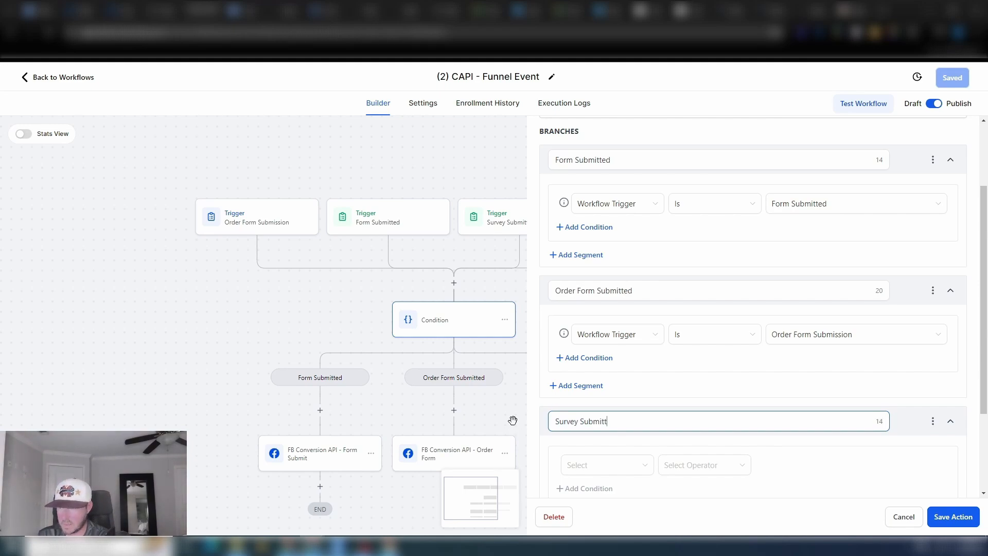
{"action": "type", "text": "ed"}
Step: Set the Survey Submitted branch's condition to Workflow Trigger Is Survey Submitted, and save the condition action
{"action": "scroll", "coordinate": [618, 386], "scroll_direction": "down", "scroll_amount": 2}
{"action": "left_click", "coordinate": [607, 362]}
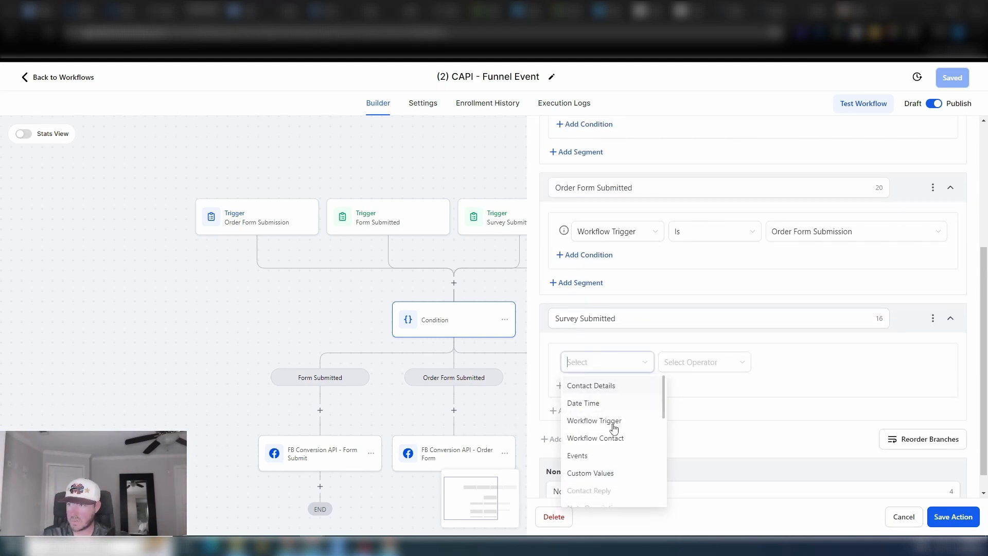
{"action": "left_click", "coordinate": [609, 420]}
{"action": "left_click", "coordinate": [697, 363]}
{"action": "left_click", "coordinate": [701, 386]}
{"action": "left_click", "coordinate": [823, 363]}
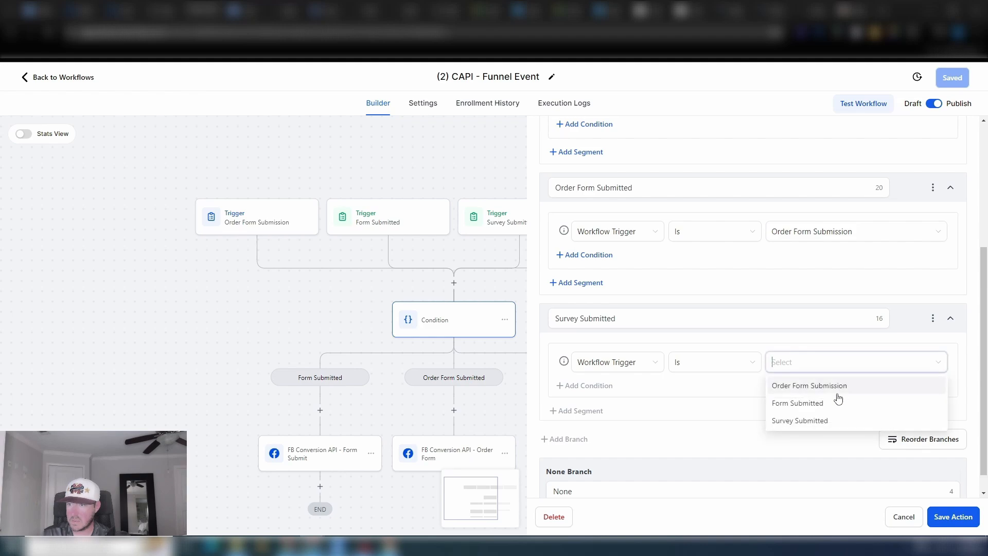
{"action": "left_click", "coordinate": [814, 420]}
{"action": "left_click", "coordinate": [951, 516]}
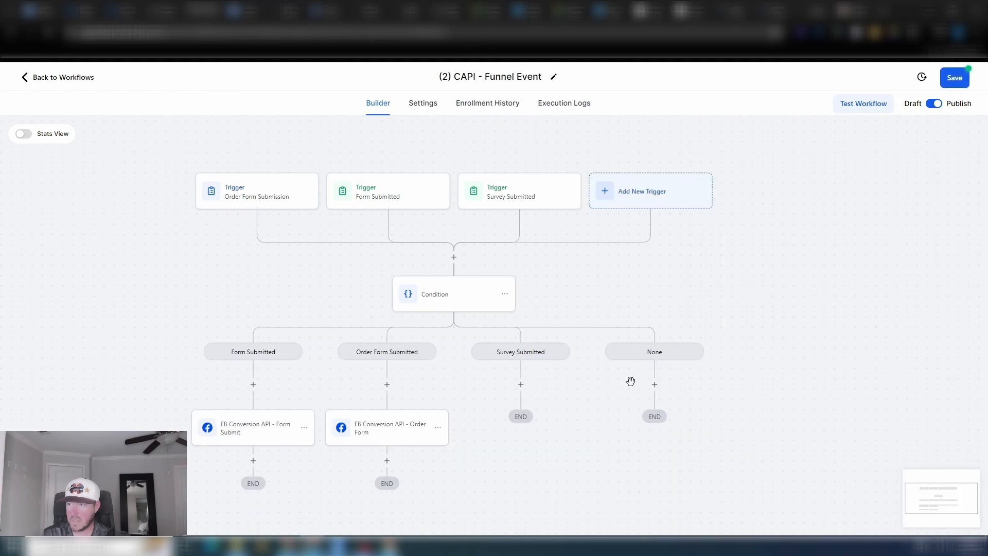
Step: Add a Facebook - Conversion API action under the Survey Submitted branch
{"action": "left_click", "coordinate": [521, 359]}
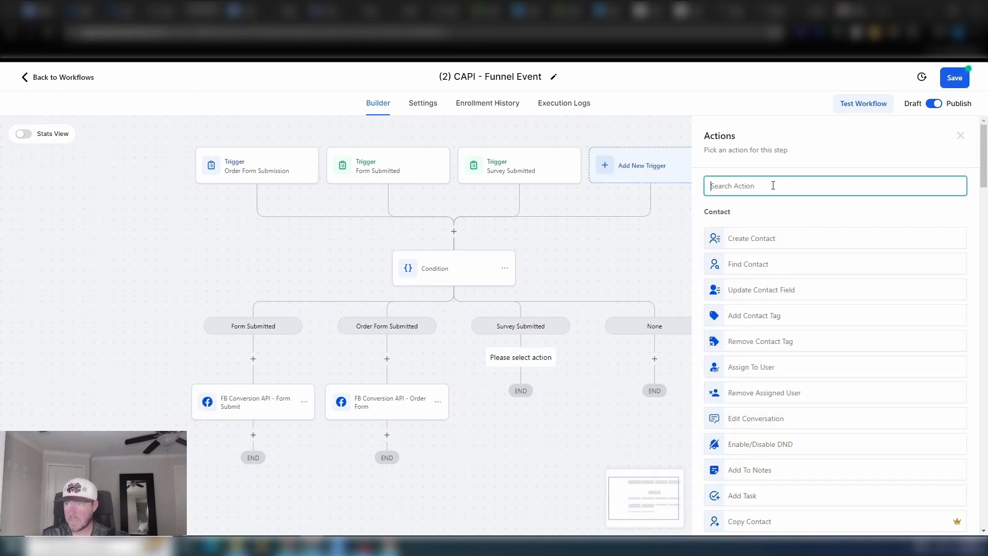
{"action": "type", "text": "faceb"}
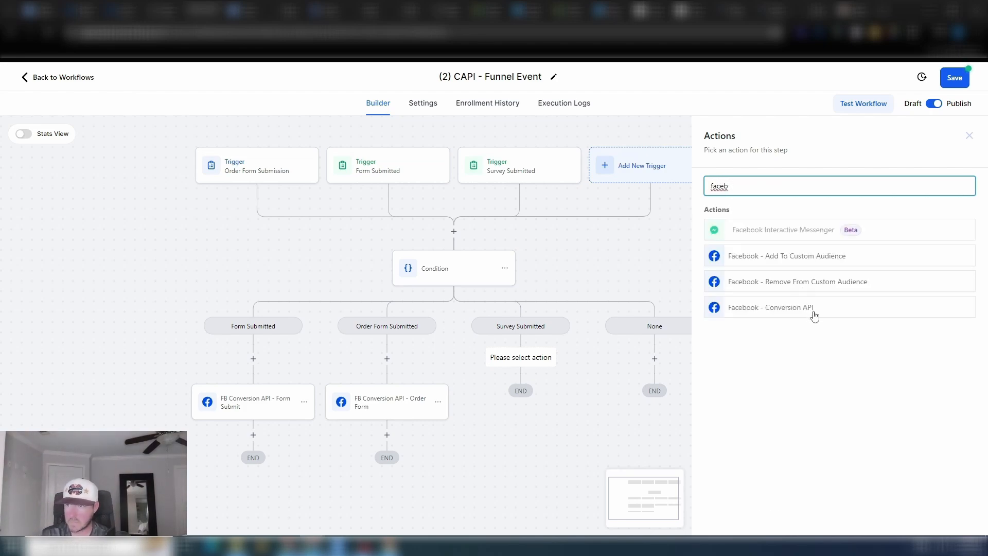
{"action": "left_click", "coordinate": [796, 309]}
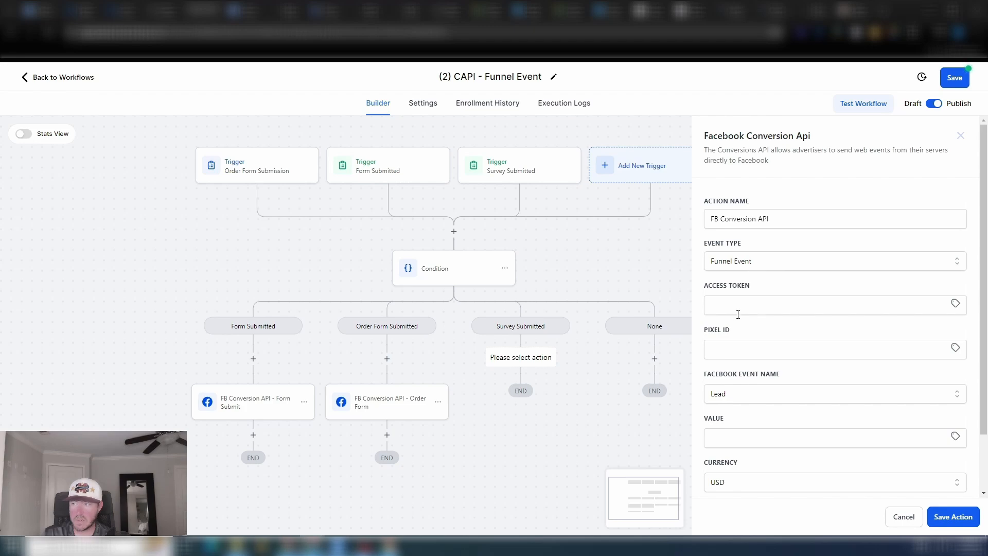
Step: Fill the survey action's Access Token field with the custom value {{custom_values.facebook_access_token}}
{"action": "left_click", "coordinate": [957, 306]}
{"action": "scroll", "coordinate": [931, 393], "scroll_direction": "down", "scroll_amount": 2}
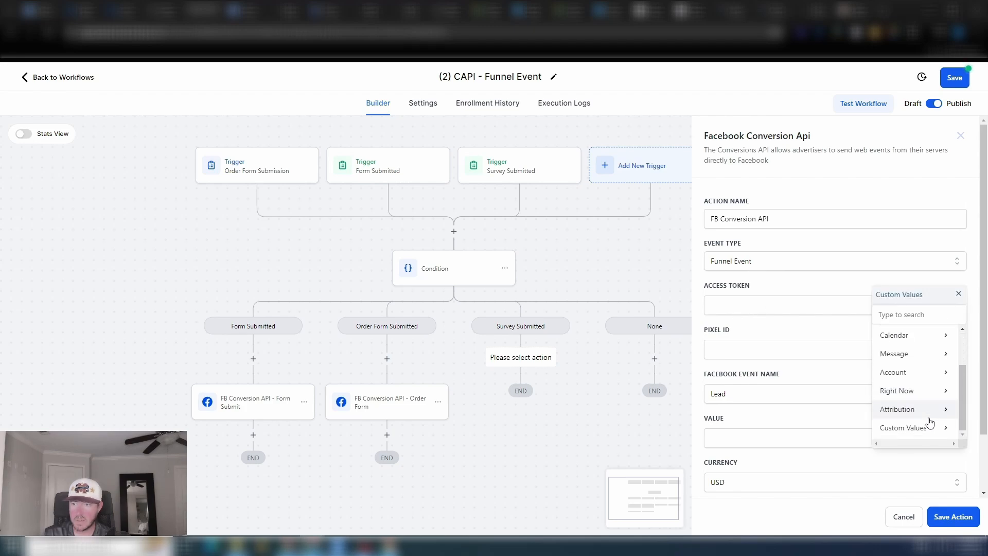
{"action": "left_click", "coordinate": [928, 424]}
{"action": "left_click", "coordinate": [943, 338]}
{"action": "left_click", "coordinate": [934, 344]}
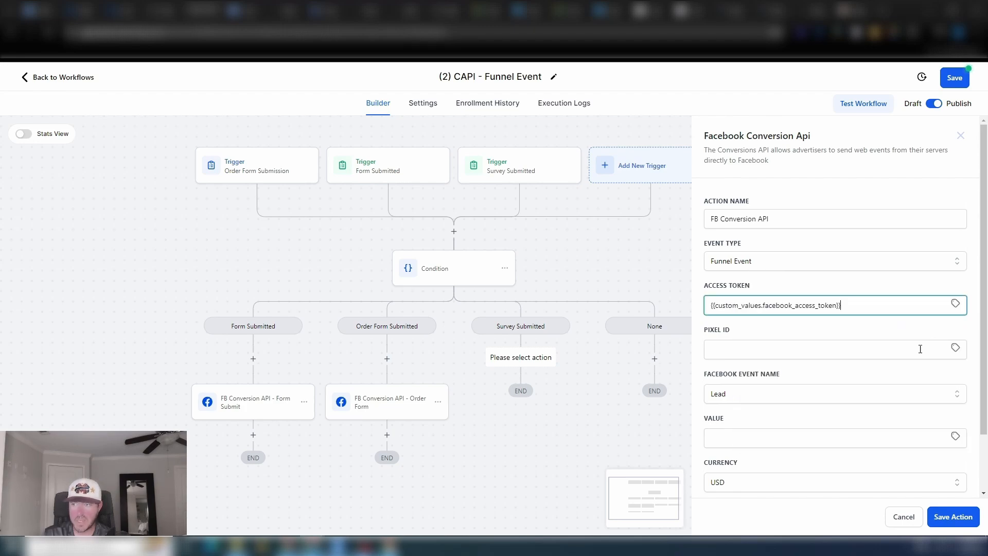
Step: Fill the survey action's Pixel ID field with the custom value {{custom_values.facebook_pixel}}
{"action": "left_click", "coordinate": [955, 349]}
{"action": "scroll", "coordinate": [926, 464], "scroll_direction": "down", "scroll_amount": 3}
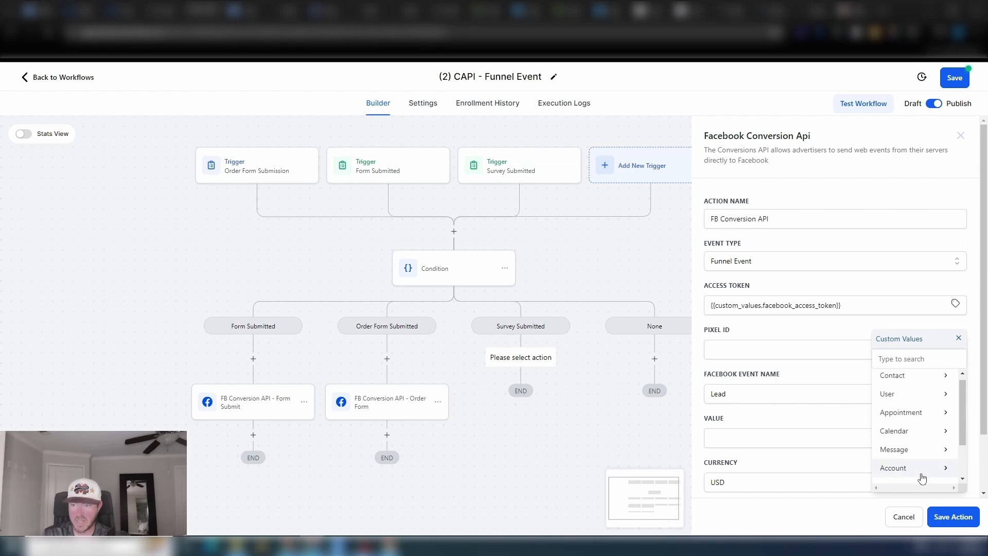
{"action": "left_click", "coordinate": [905, 474]}
{"action": "left_click", "coordinate": [932, 381]}
{"action": "left_click", "coordinate": [934, 406]}
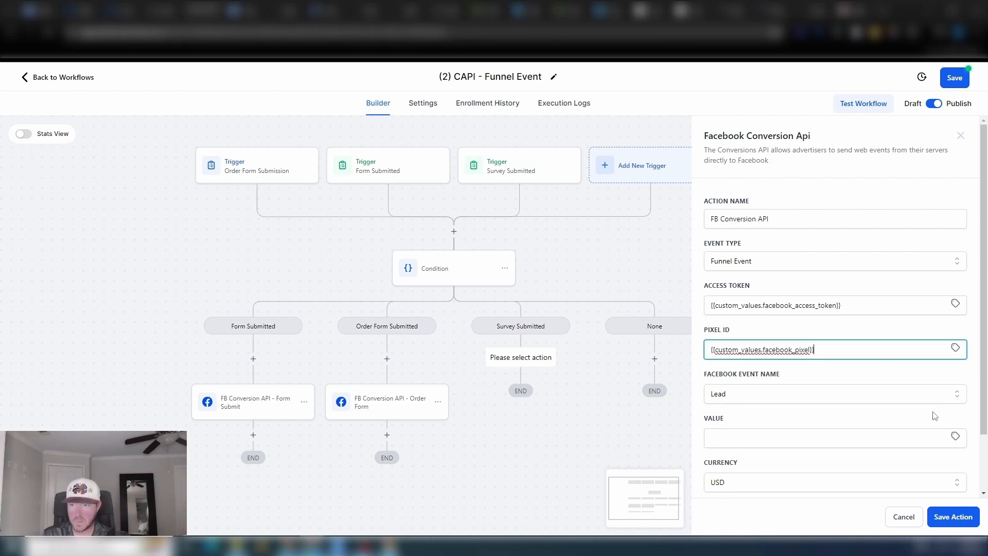
Step: Set the survey action's Facebook event name to SubmitApplication with a value of 100, and save the action and workflow
{"action": "left_click", "coordinate": [806, 397]}
{"action": "scroll", "coordinate": [782, 434], "scroll_direction": "down", "scroll_amount": 2}
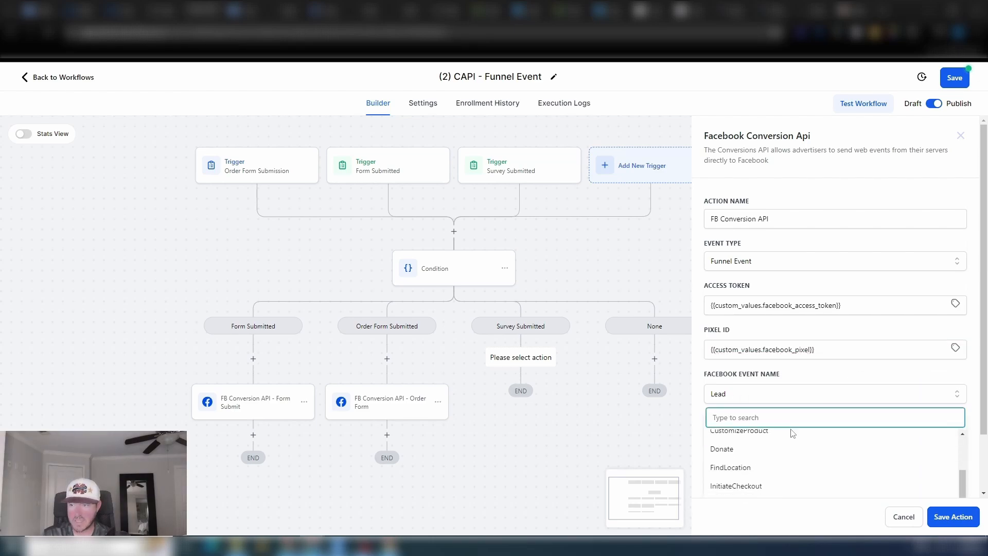
{"action": "scroll", "coordinate": [891, 352], "scroll_direction": "down", "scroll_amount": 1}
{"action": "scroll", "coordinate": [818, 419], "scroll_direction": "down", "scroll_amount": 2}
{"action": "left_click", "coordinate": [809, 427]}
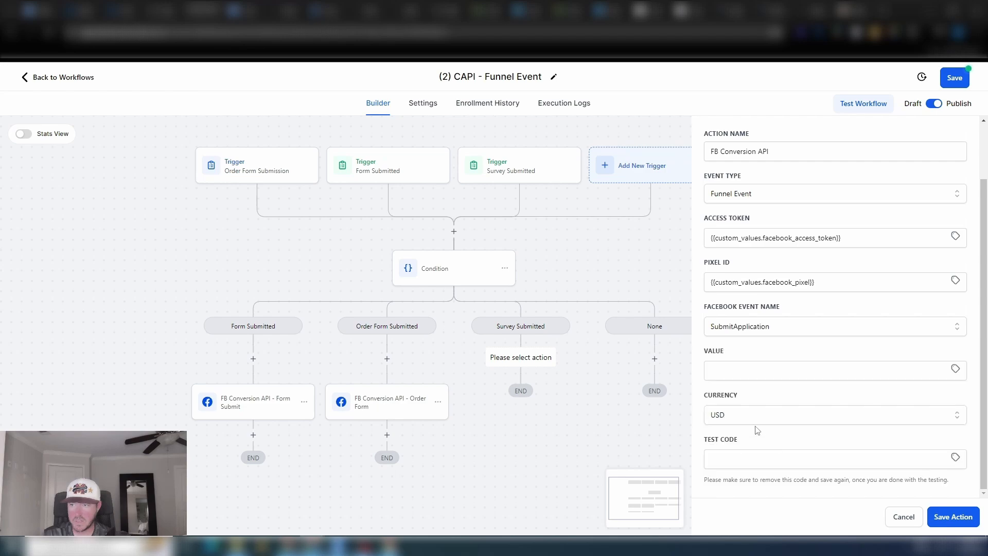
{"action": "left_click", "coordinate": [780, 373]}
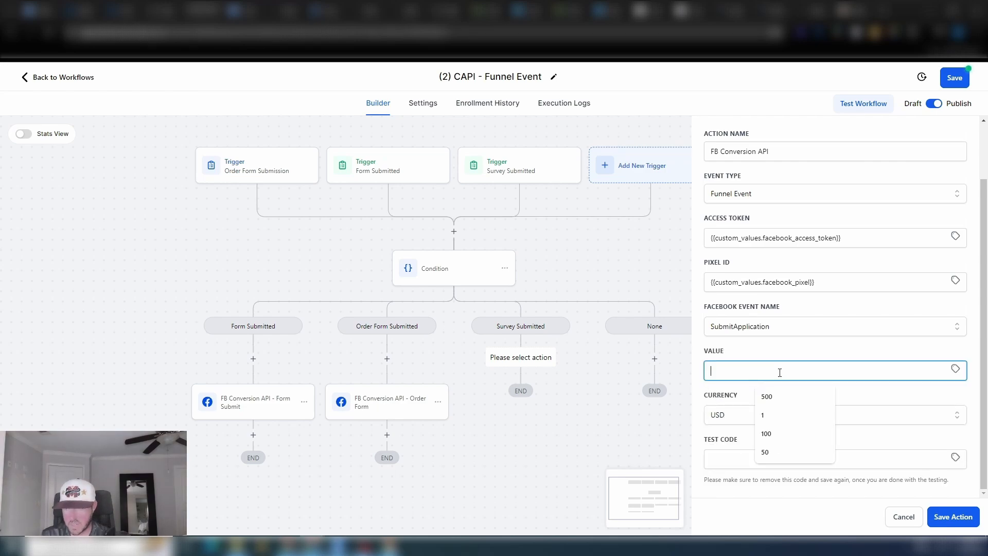
{"action": "type", "text": "100"}
{"action": "left_click", "coordinate": [793, 350]}
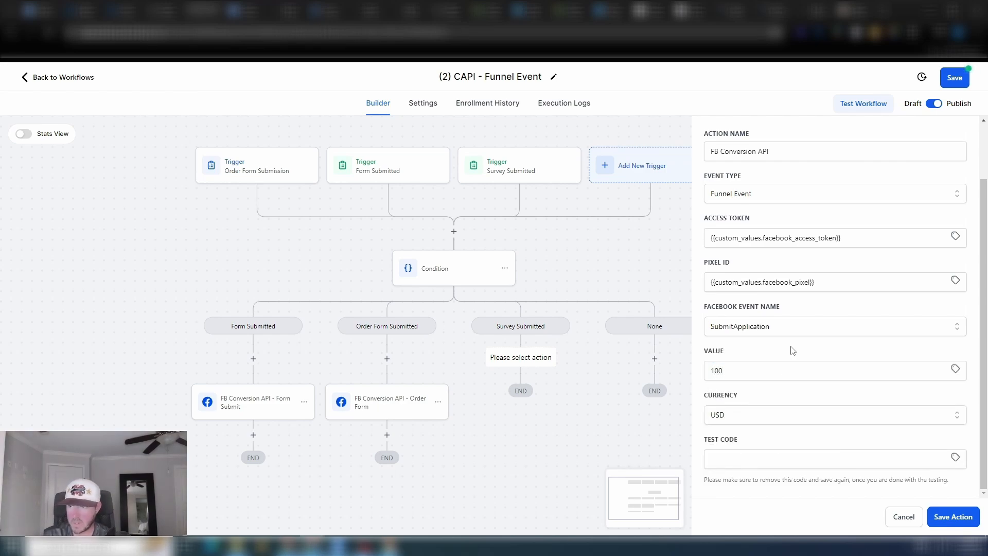
{"action": "left_click", "coordinate": [954, 81]}
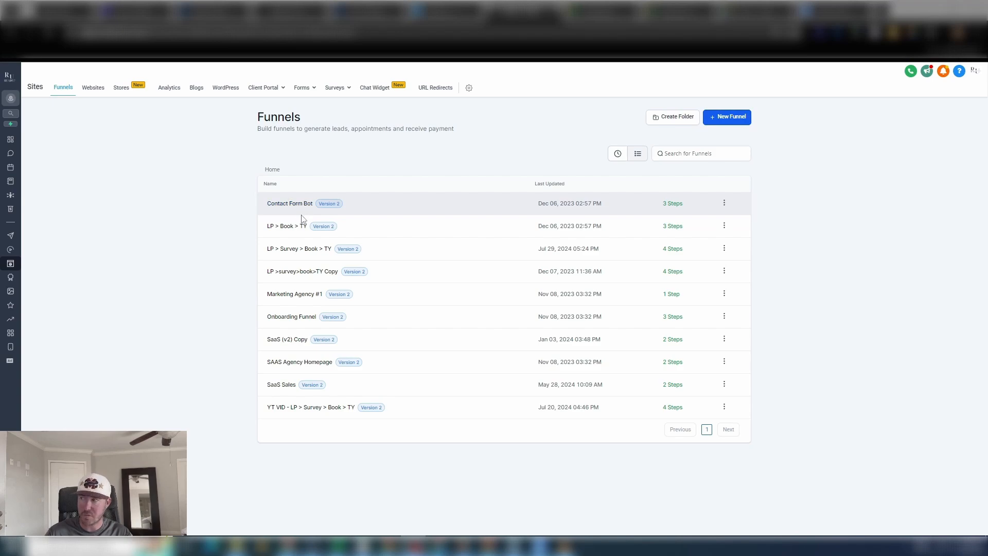
Step: Open the events of the LP > Survey > Book > TY funnel, and examine a new event's Pixel ID and Access Token fields
{"action": "left_click", "coordinate": [348, 249]}
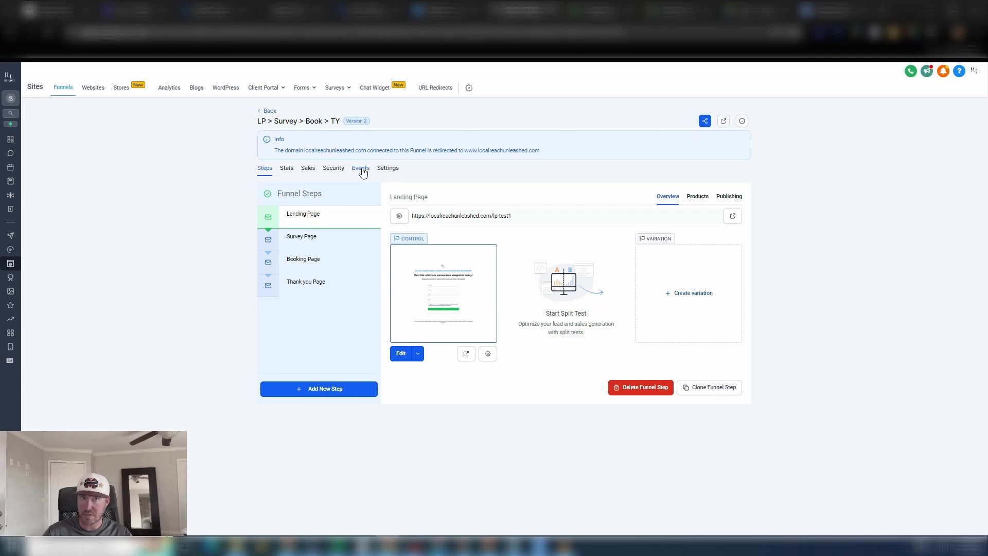
{"action": "left_click", "coordinate": [362, 170]}
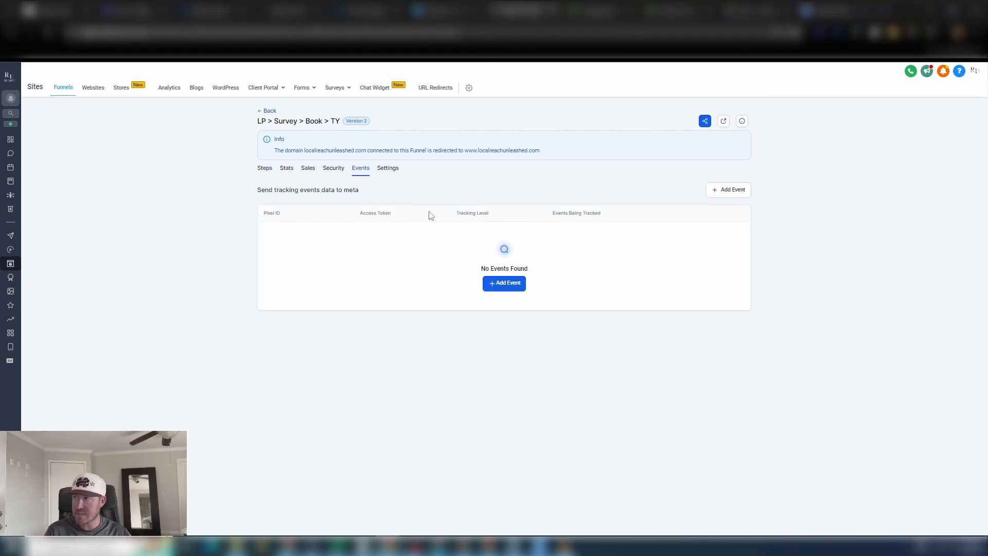
{"action": "left_click", "coordinate": [495, 287]}
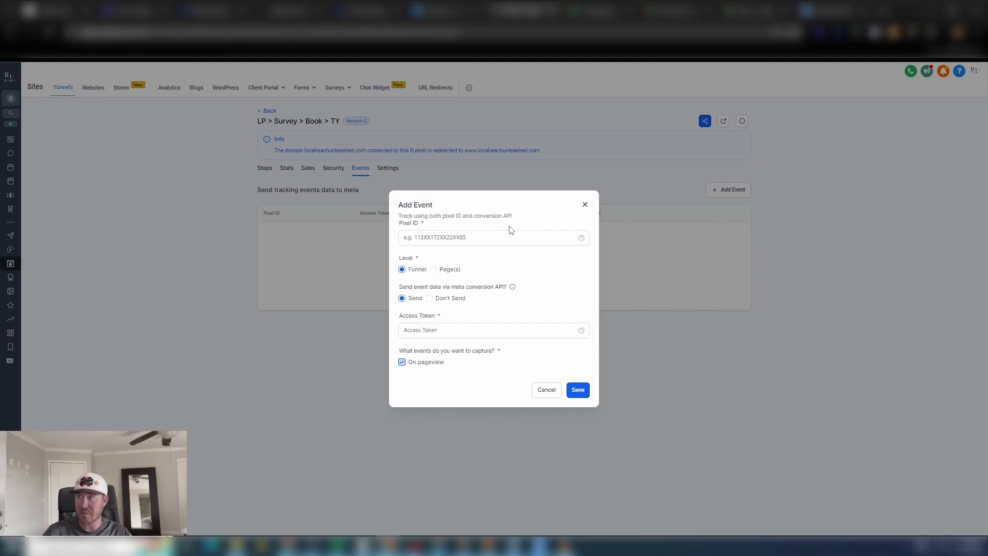
{"action": "left_click", "coordinate": [444, 235]}
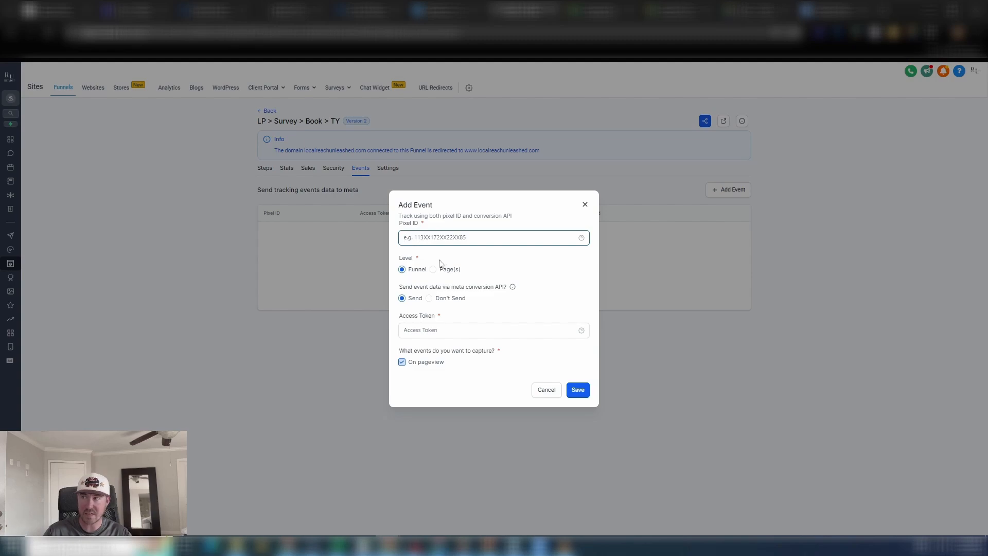
{"action": "left_click", "coordinate": [436, 329]}
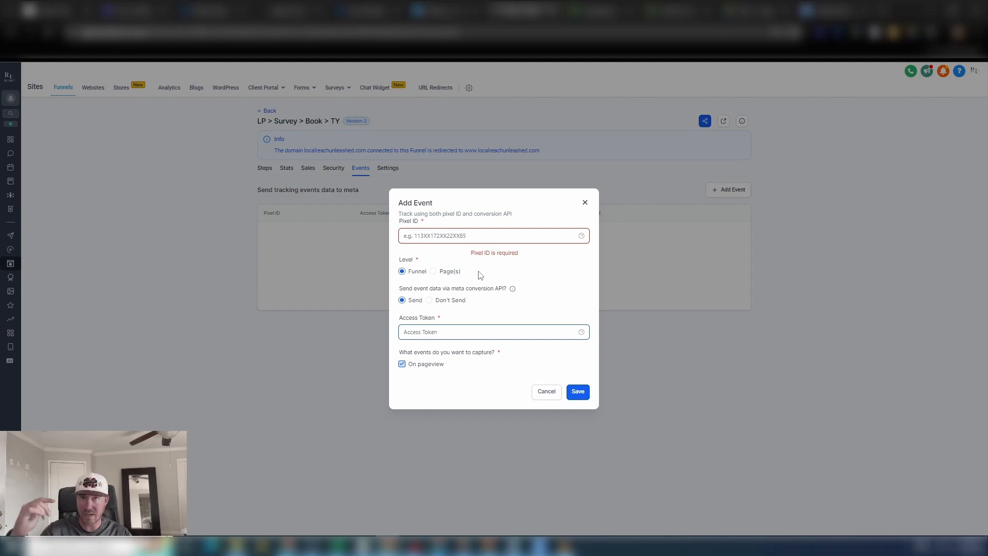
Step: Try setting the new event's tracking level to Page(s) with the Landing Page selected
{"action": "left_click", "coordinate": [434, 271]}
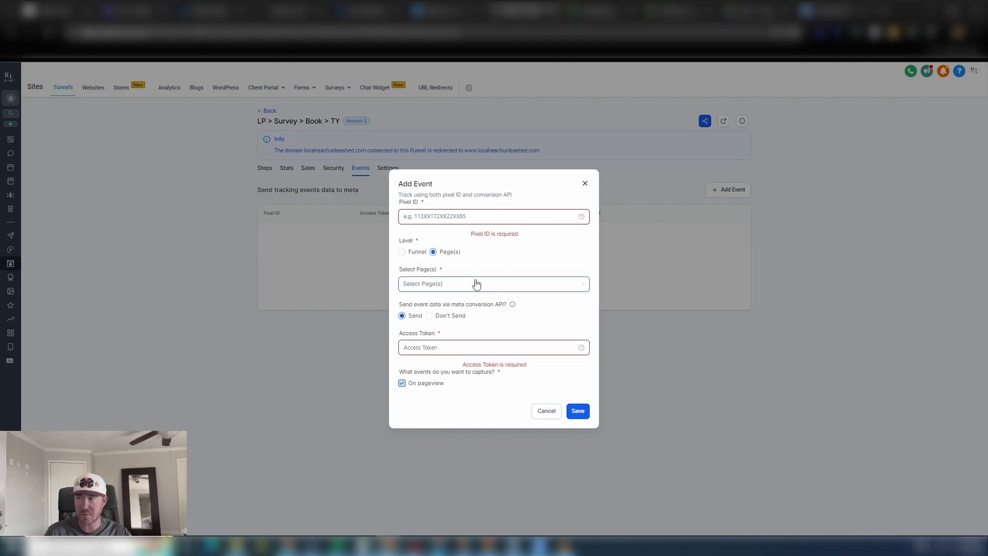
{"action": "left_click", "coordinate": [474, 283]}
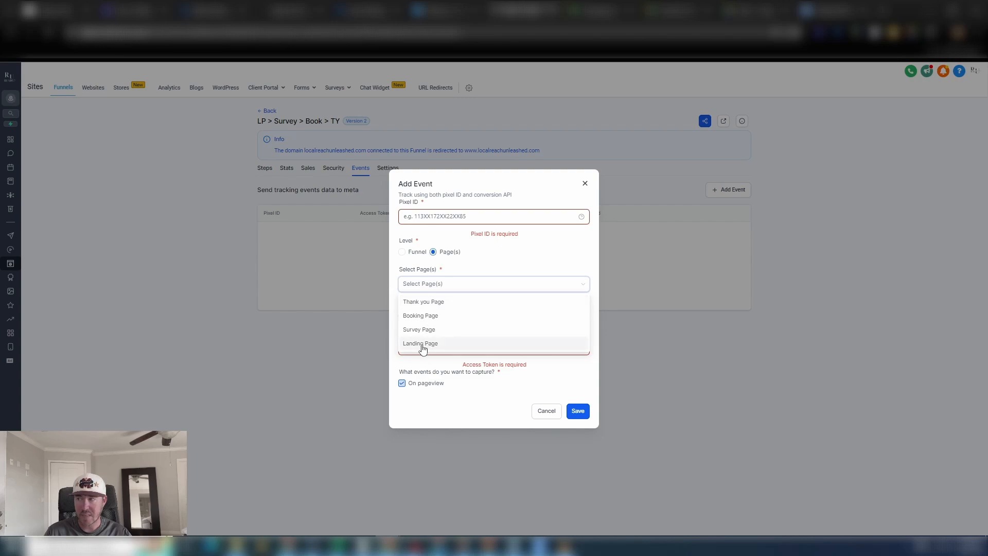
{"action": "left_click", "coordinate": [421, 344]}
{"action": "left_click", "coordinate": [561, 266]}
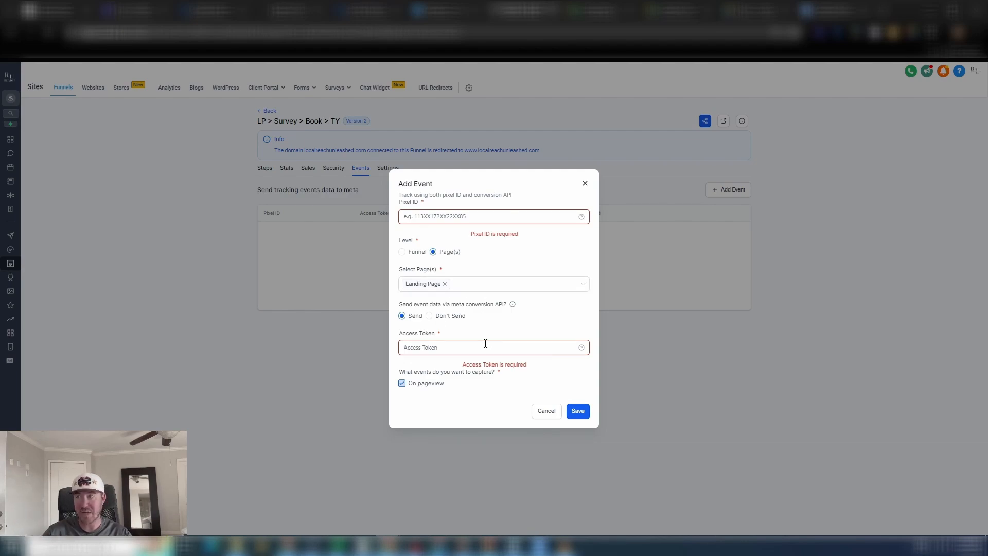
Step: Examine the event's Pixel ID, Access Token and meta conversion API options, and return the tracking level to Funnel
{"action": "left_click", "coordinate": [433, 217]}
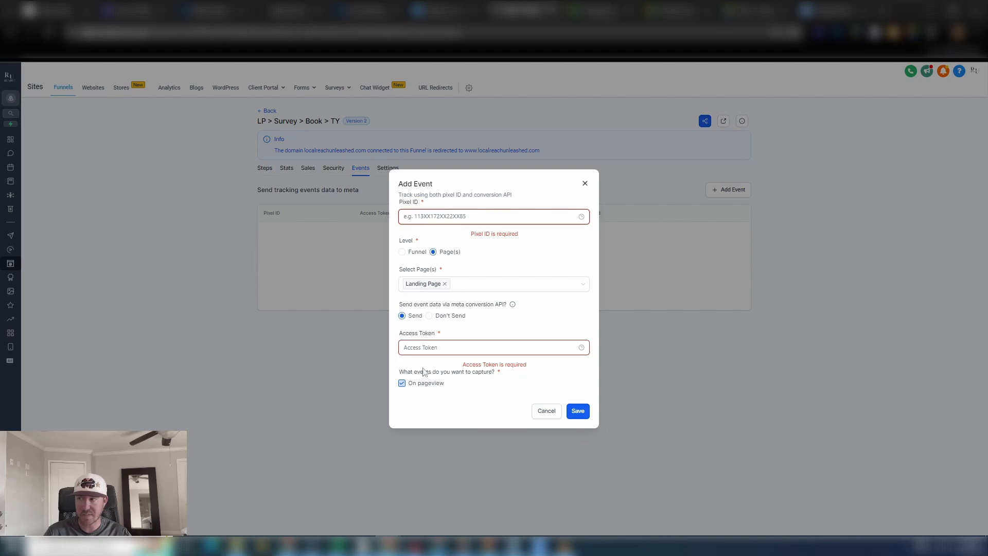
{"action": "left_click", "coordinate": [427, 348]}
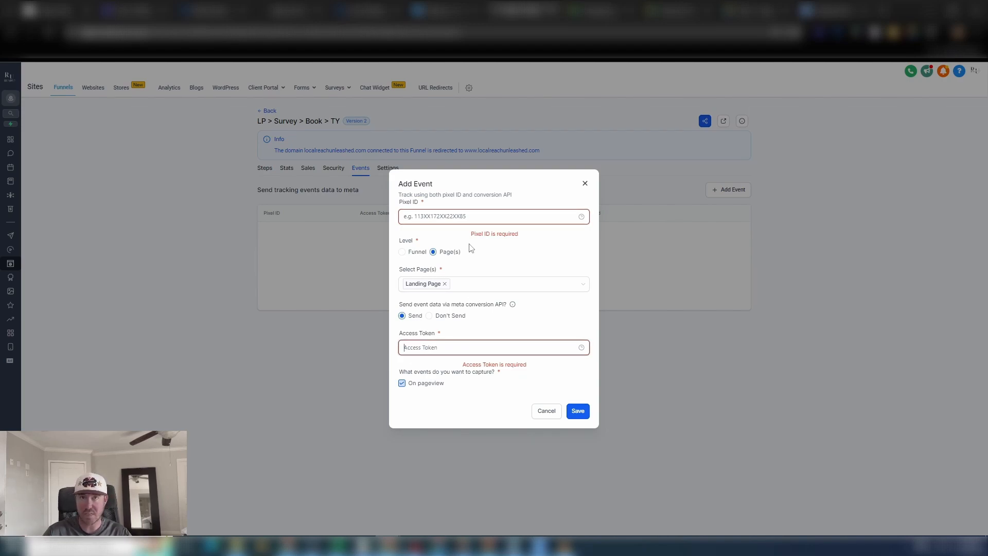
{"action": "left_click", "coordinate": [427, 217]}
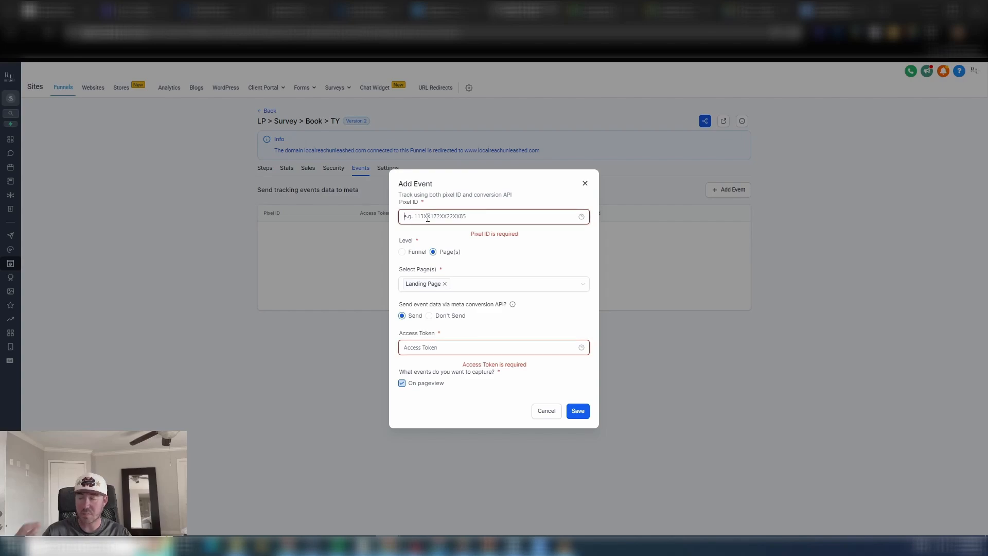
{"action": "left_click", "coordinate": [443, 345]}
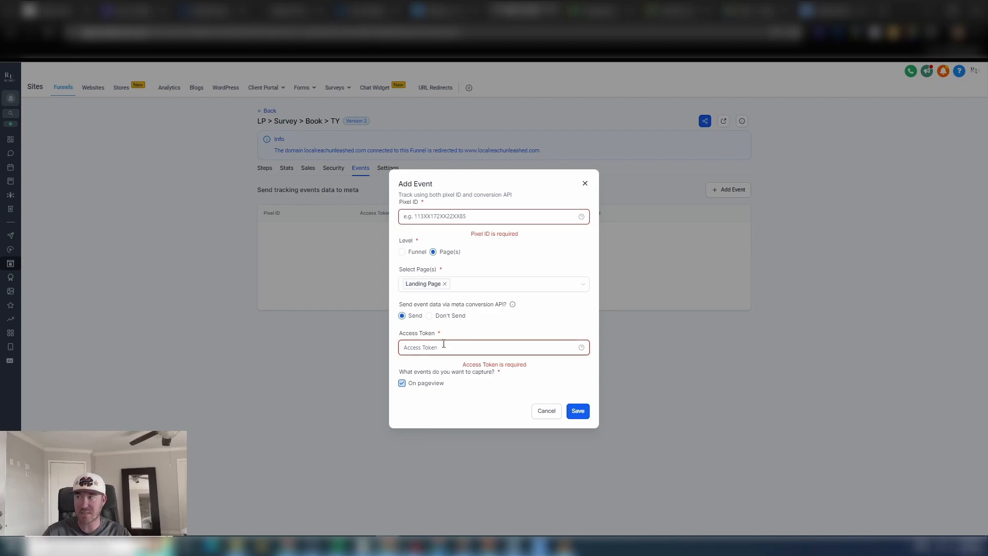
{"action": "left_click", "coordinate": [402, 251]}
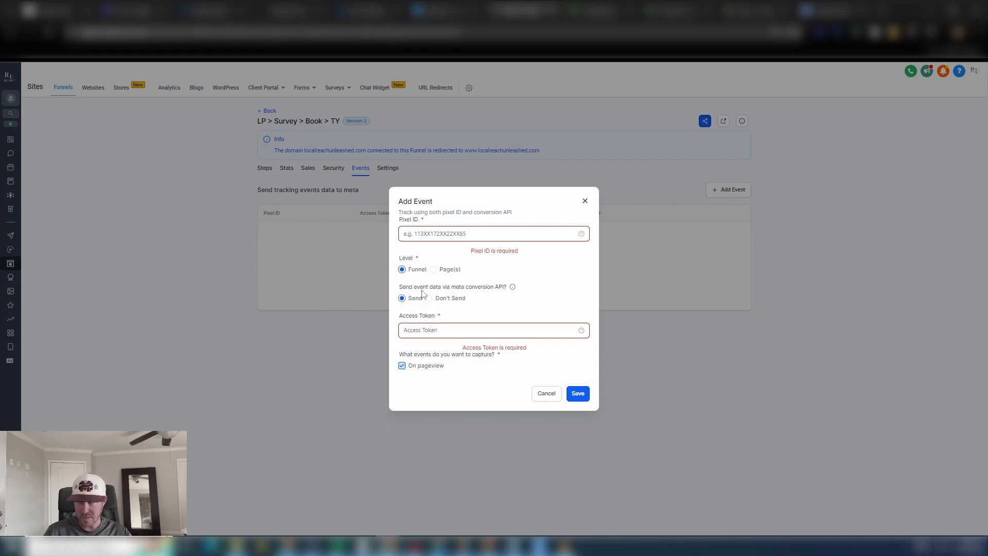
{"action": "left_click_drag", "start_coordinate": [399, 289], "coordinate": [509, 291]}
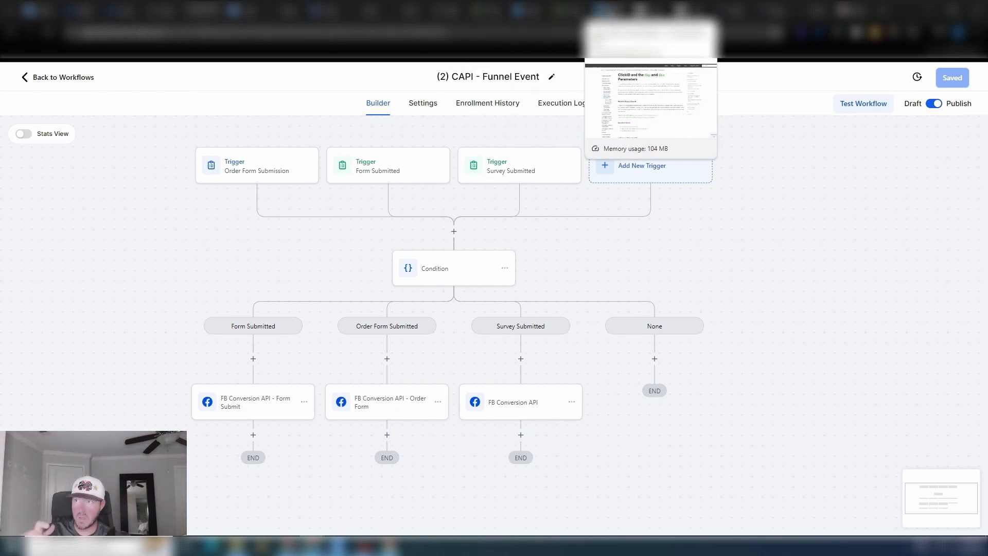
Step: Switch to Meta's ClickID documentation in the browser, and highlight the fbp and fbc parameter names in the heading
{"action": "left_click", "coordinate": [604, 10]}
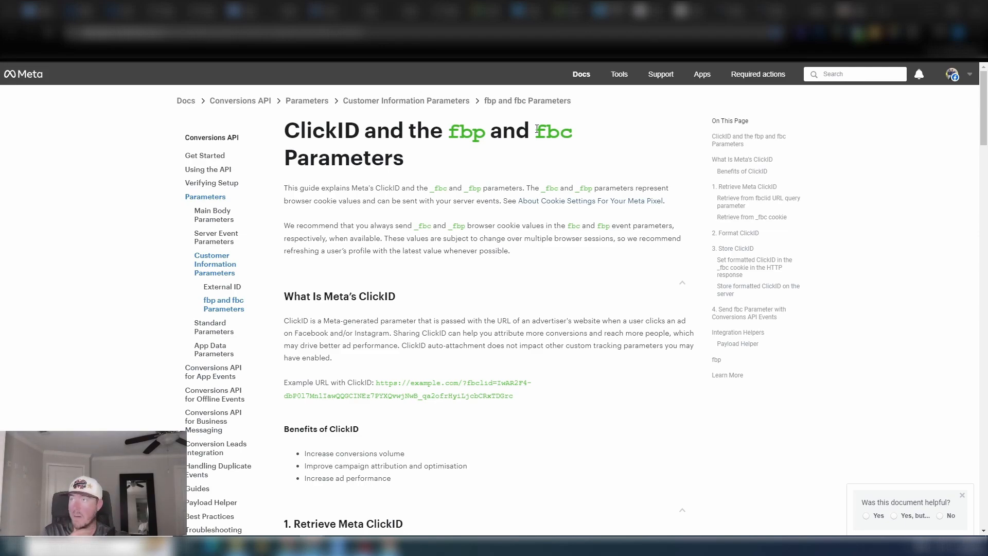
{"action": "left_click_drag", "start_coordinate": [455, 132], "coordinate": [577, 136]}
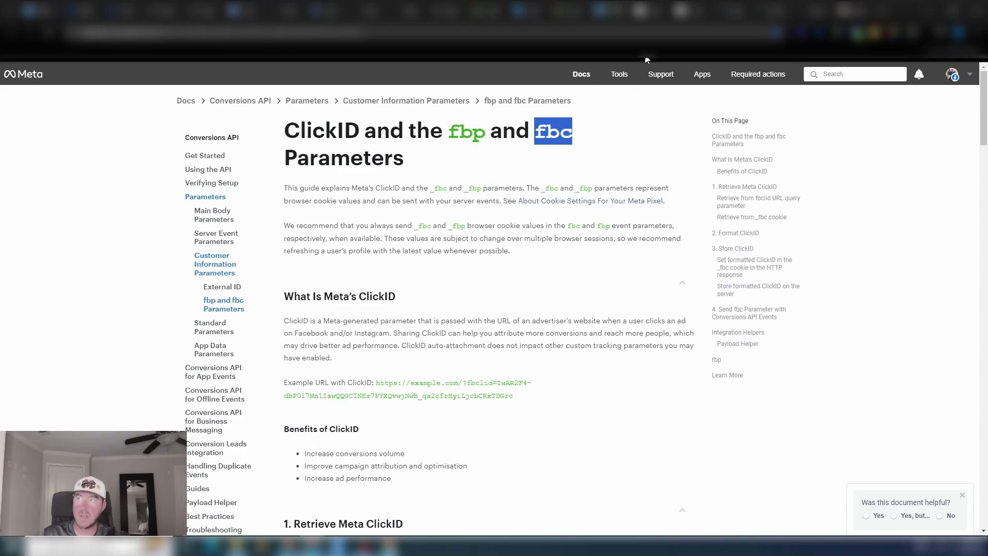
Step: Switch to the (1a) Native Attribution to Custom Fields workflow, and open its Internal Webhook action
{"action": "left_click", "coordinate": [591, 136]}
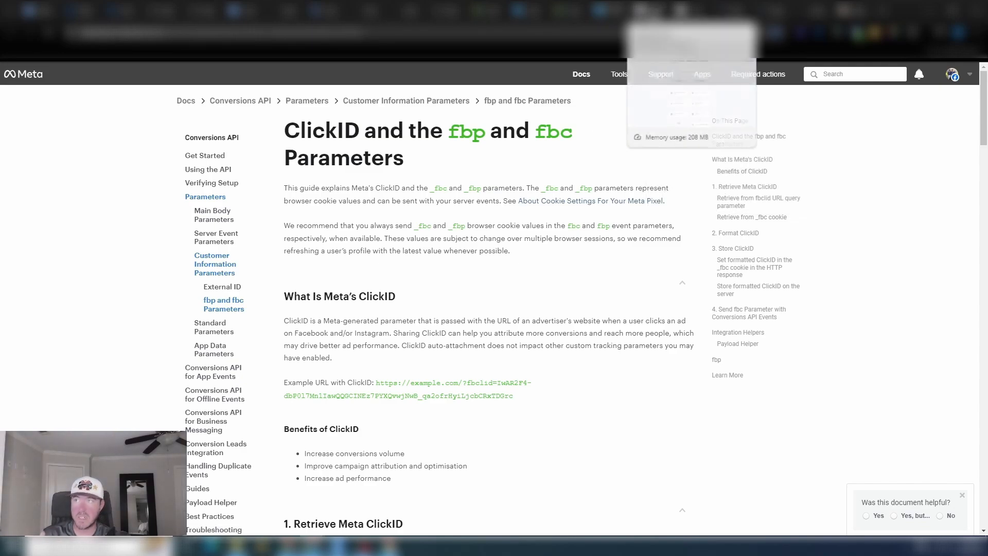
{"action": "left_click", "coordinate": [651, 11]}
{"action": "scroll", "coordinate": [633, 182], "scroll_direction": "up", "scroll_amount": 7}
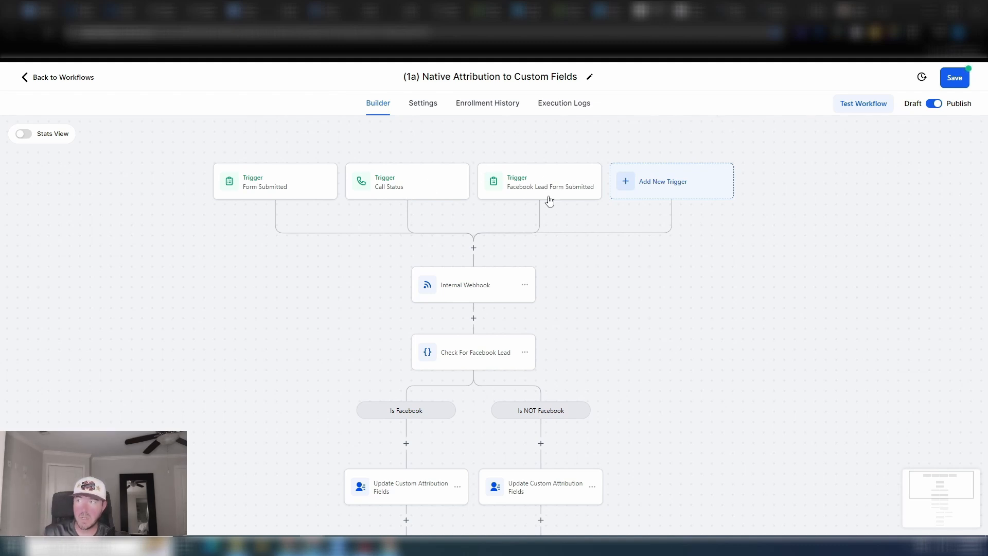
{"action": "left_click", "coordinate": [473, 291]}
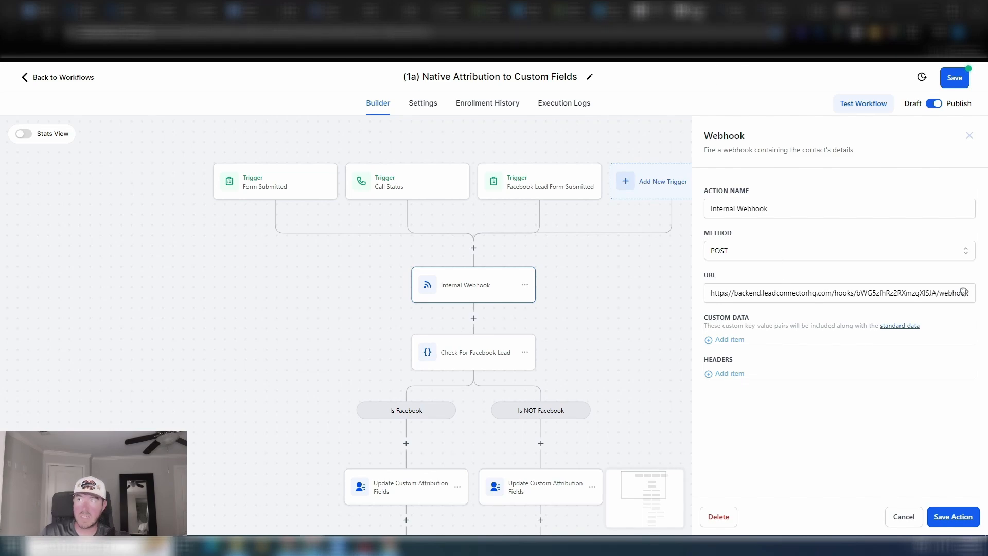
Step: Compare the Internal Webhook's URL with the Inbound Webhook trigger of the Update IP - FBC - FBP workflow
{"action": "left_click", "coordinate": [694, 13]}
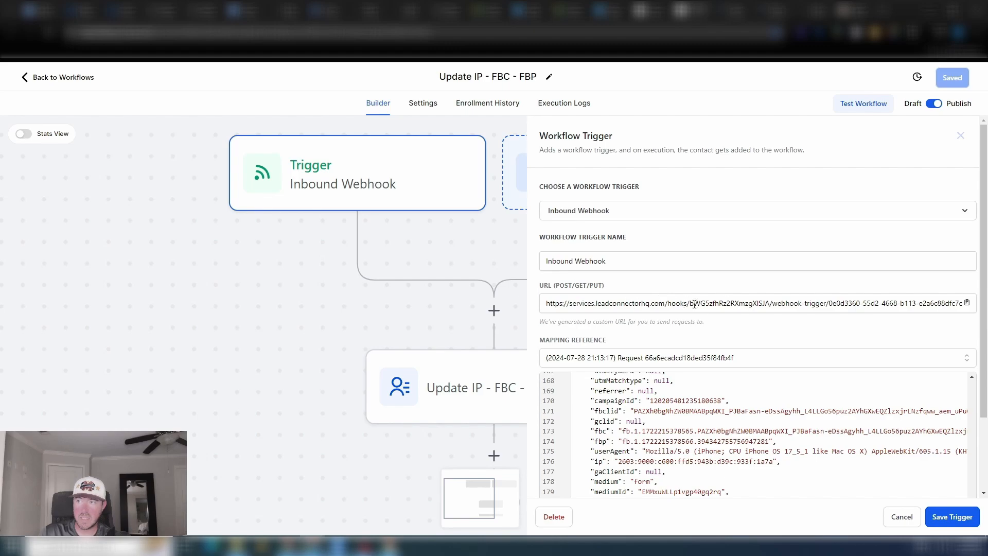
{"action": "left_click", "coordinate": [652, 10]}
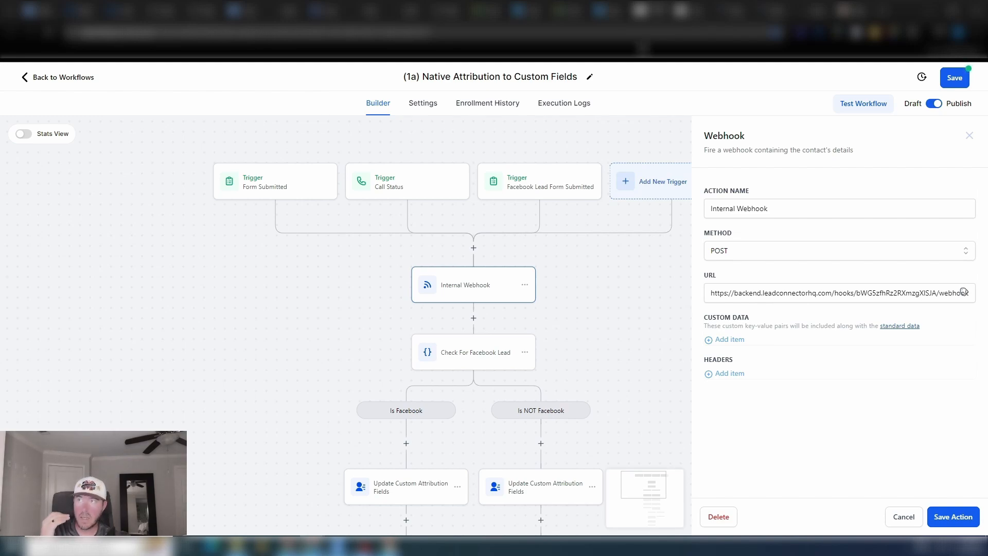
{"action": "left_click", "coordinate": [690, 10]}
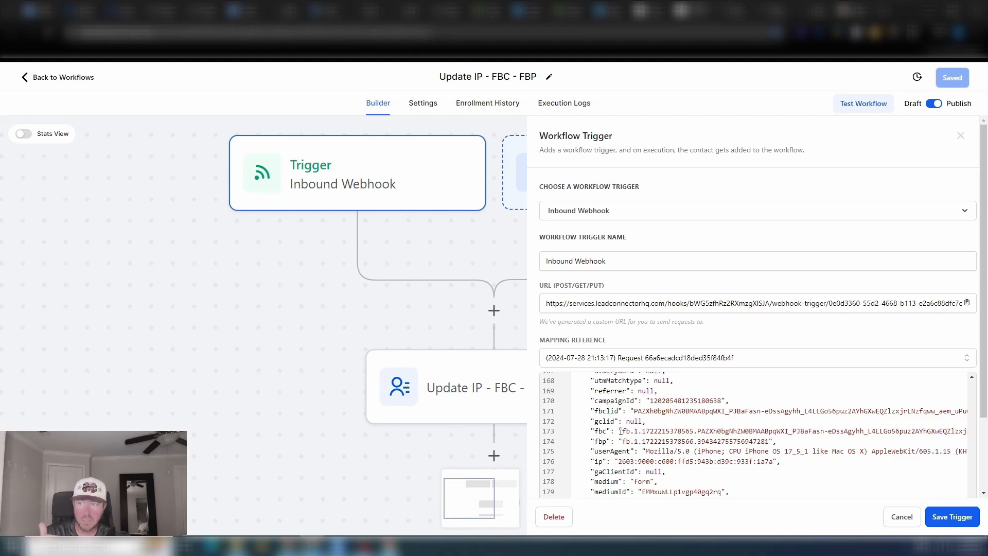
Step: Highlight the fbc, fbclid, fbp and ip values in the Inbound Webhook trigger's mapping reference
{"action": "left_click_drag", "start_coordinate": [620, 431], "coordinate": [771, 429]}
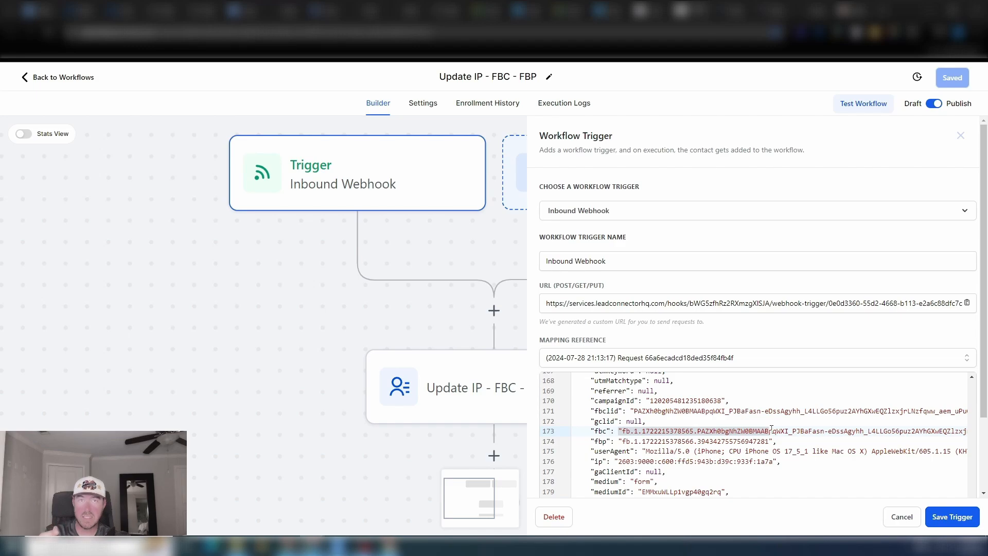
{"action": "left_click_drag", "start_coordinate": [634, 410], "coordinate": [825, 410]}
{"action": "left_click", "coordinate": [818, 411]}
{"action": "left_click_drag", "start_coordinate": [623, 431], "coordinate": [773, 428]}
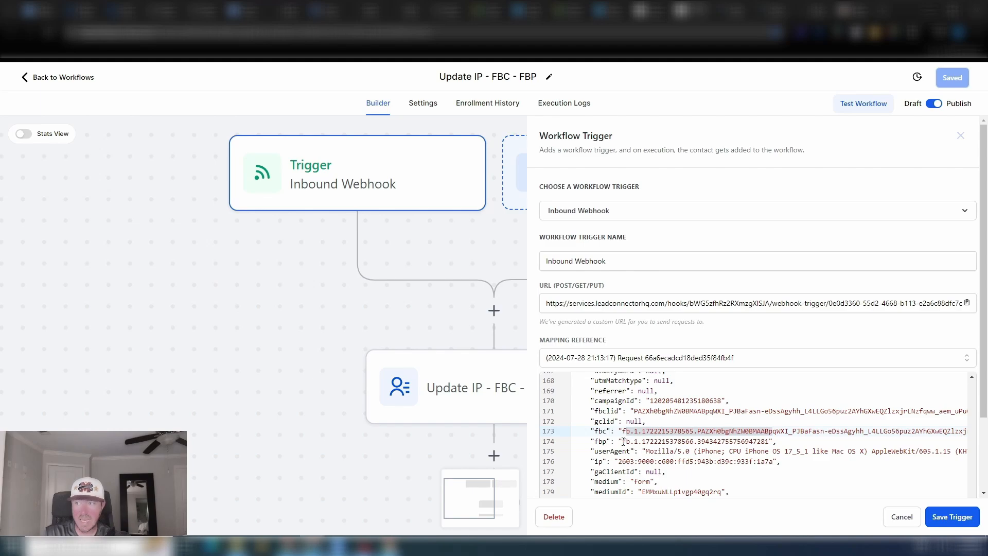
{"action": "left_click_drag", "start_coordinate": [623, 441], "coordinate": [769, 439]}
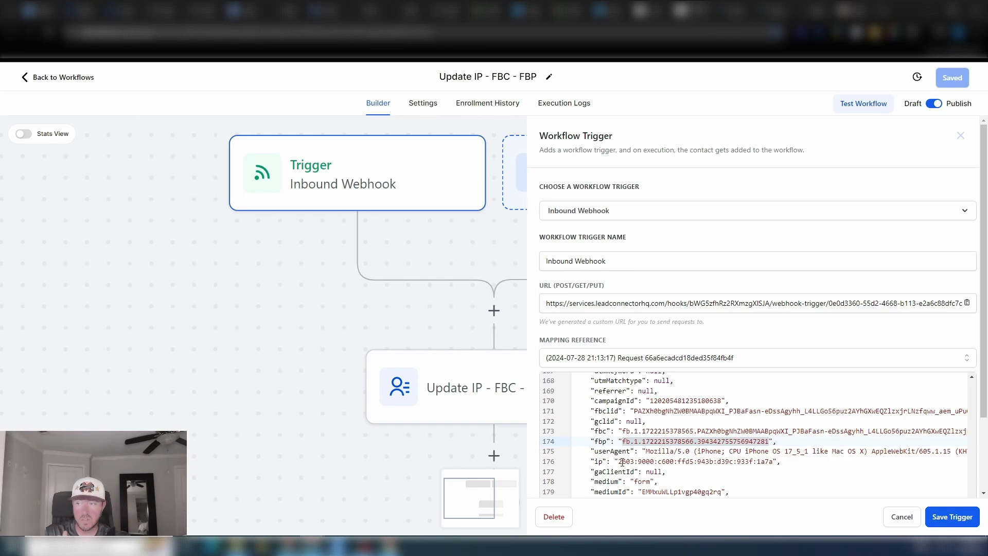
{"action": "left_click_drag", "start_coordinate": [618, 461], "coordinate": [772, 460]}
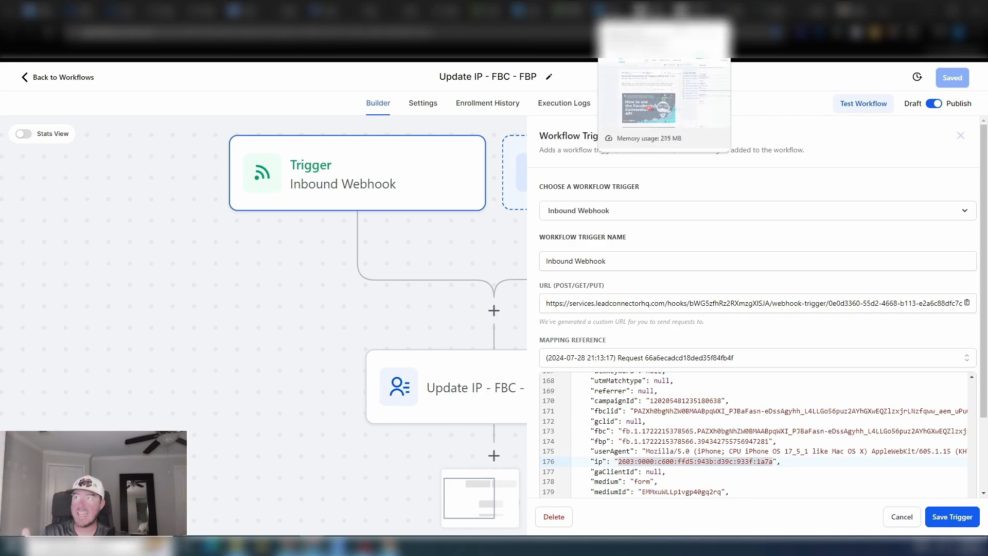
Step: Recheck the Internal Webhook, close the Inbound Webhook trigger without saving, and examine the fields of the Update IP - FBC - FBP action
{"action": "left_click", "coordinate": [651, 10]}
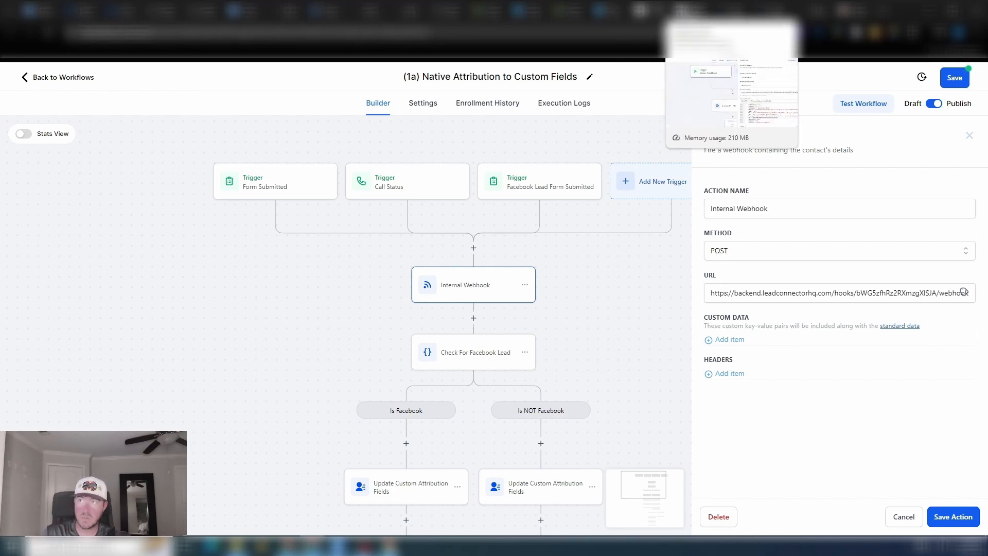
{"action": "left_click", "coordinate": [687, 11]}
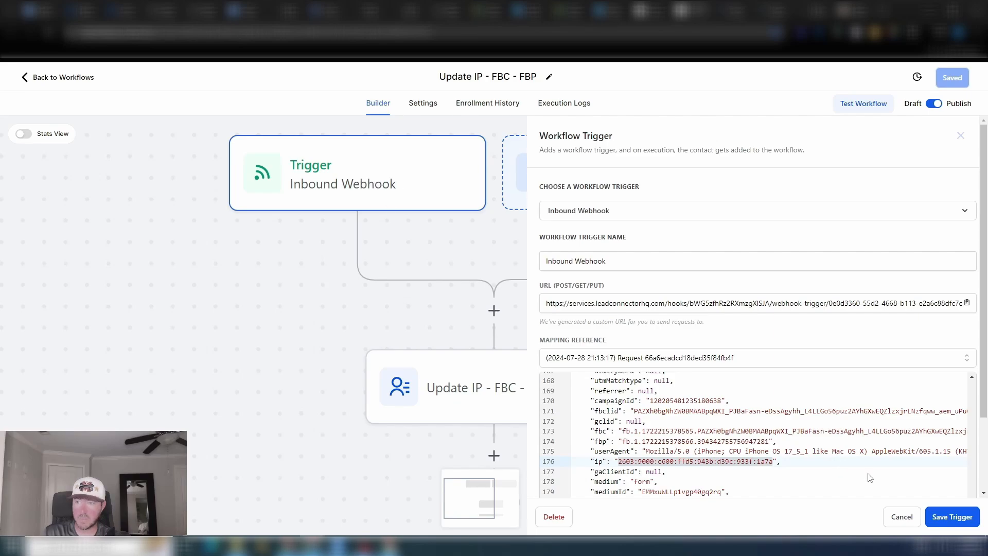
{"action": "left_click", "coordinate": [902, 516]}
{"action": "left_click", "coordinate": [495, 391]}
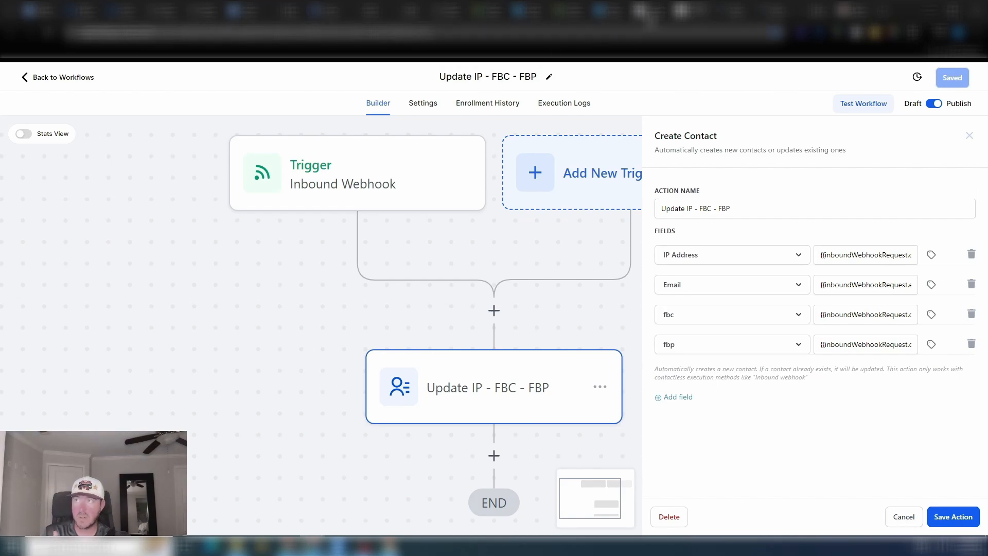
Step: Close the Internal Webhook settings in the (1a) Native Attribution to Custom Fields workflow, and examine its Is Facebook and Is NOT Facebook branches
{"action": "left_click", "coordinate": [649, 11]}
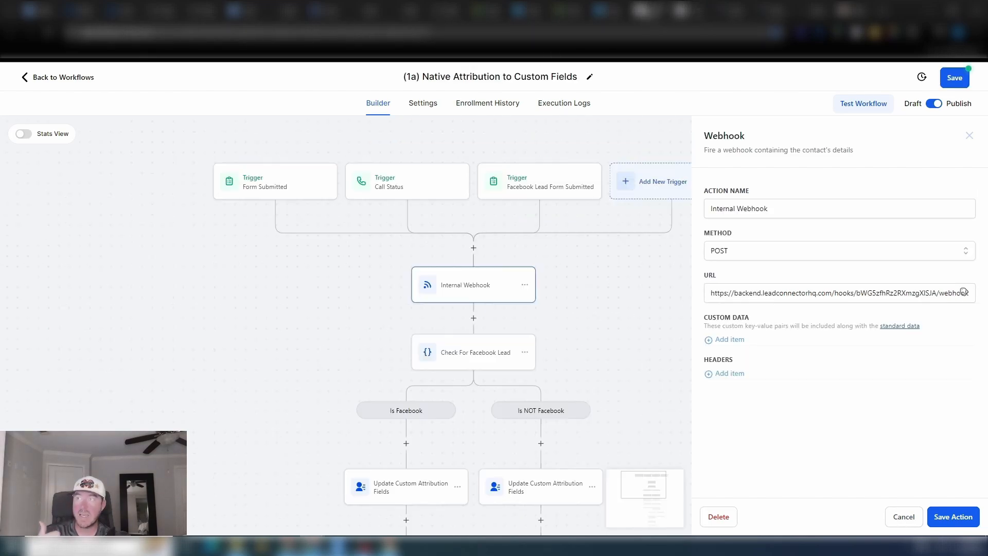
{"action": "left_click", "coordinate": [898, 517]}
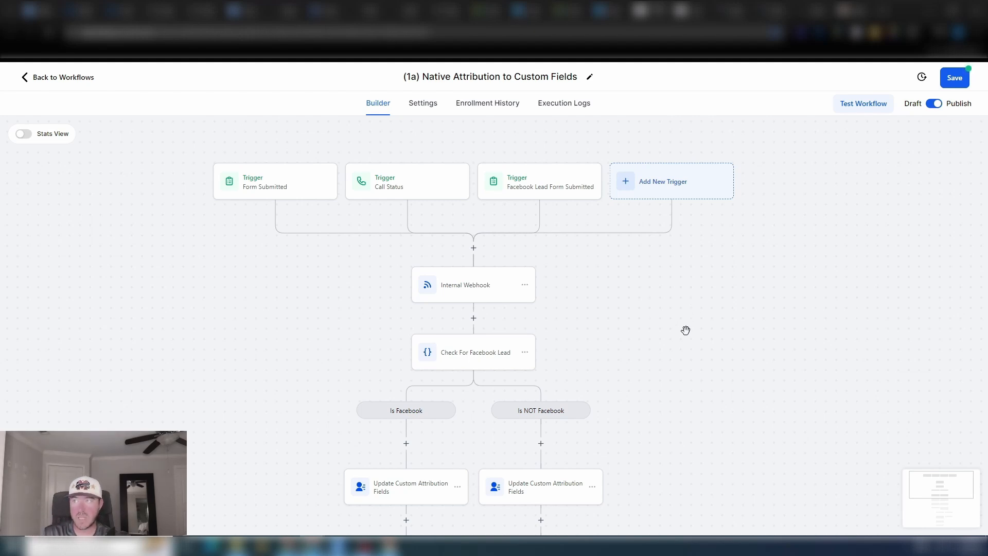
{"action": "left_click_drag", "start_coordinate": [662, 360], "coordinate": [686, 286]}
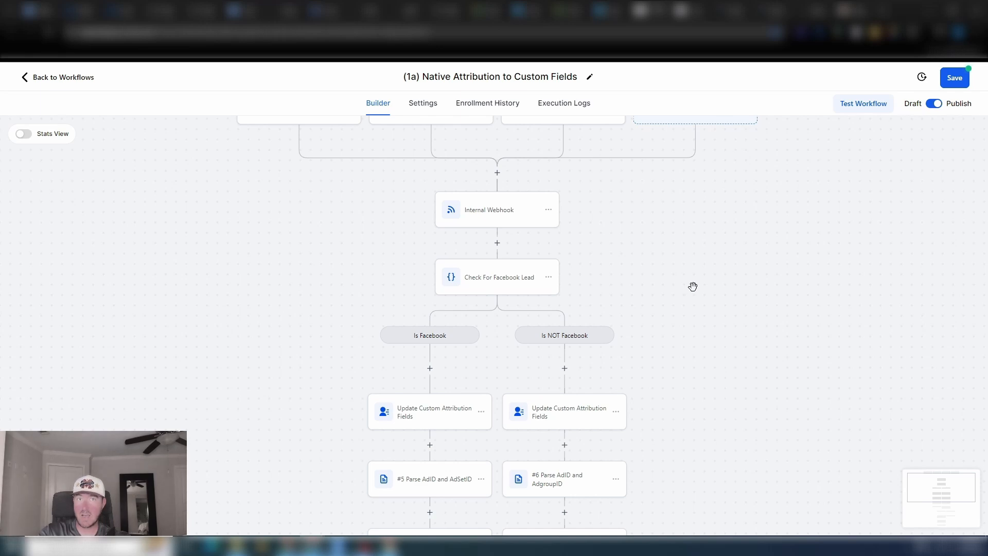
{"action": "left_click_drag", "start_coordinate": [695, 352], "coordinate": [684, 310]}
{"action": "left_click_drag", "start_coordinate": [697, 259], "coordinate": [679, 294]}
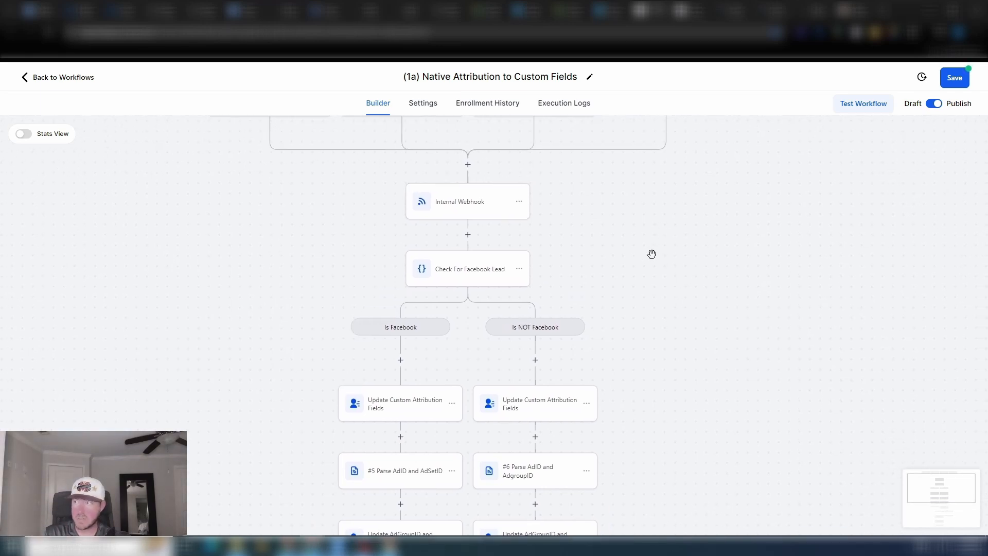
{"action": "left_click_drag", "start_coordinate": [653, 253], "coordinate": [650, 248]}
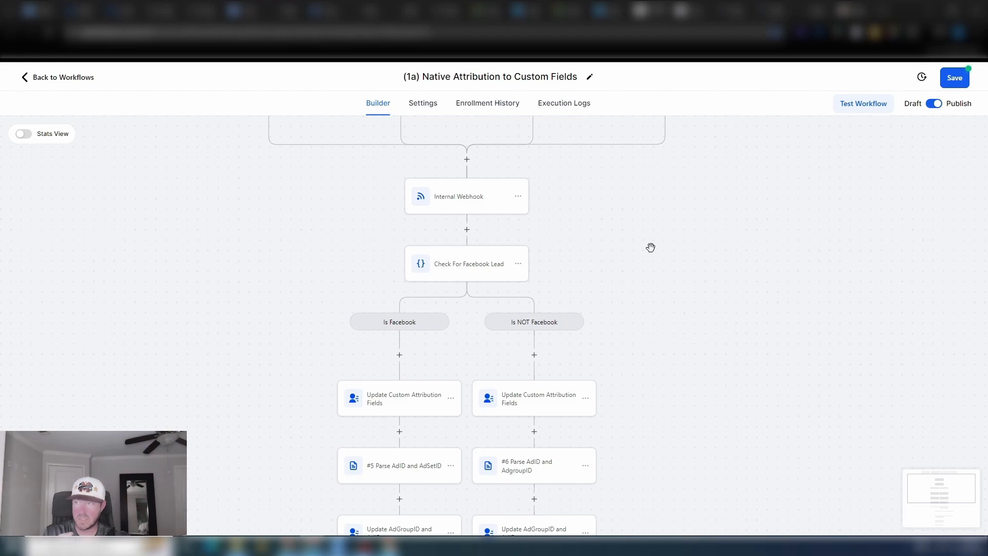
{"action": "left_click_drag", "start_coordinate": [651, 247], "coordinate": [646, 272]}
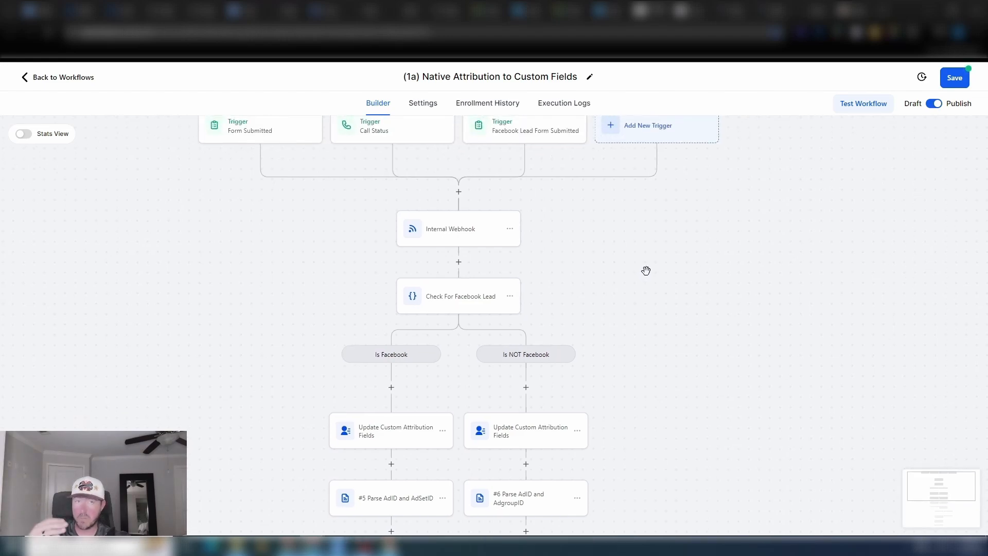
{"action": "left_click_drag", "start_coordinate": [629, 346], "coordinate": [624, 303]}
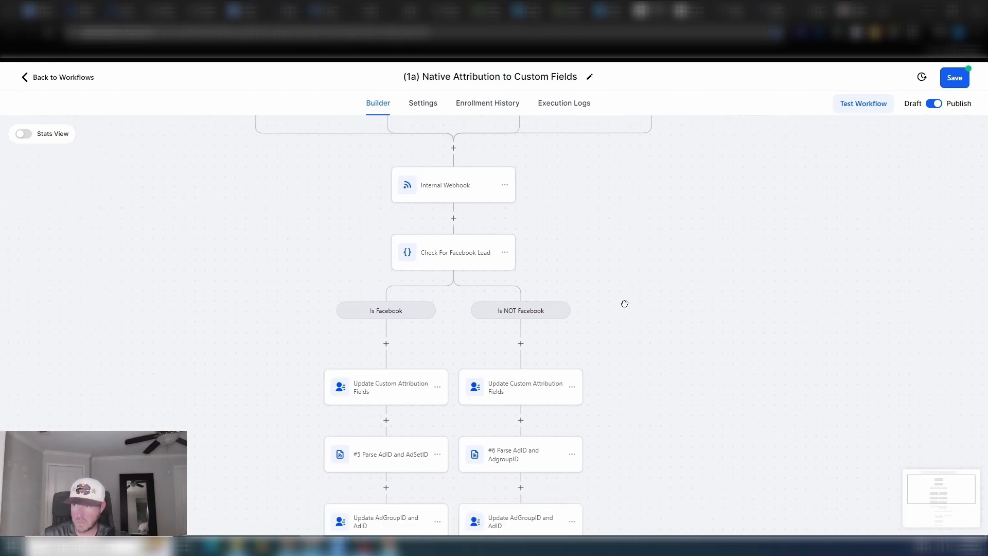
{"action": "left_click_drag", "start_coordinate": [657, 337], "coordinate": [654, 308]}
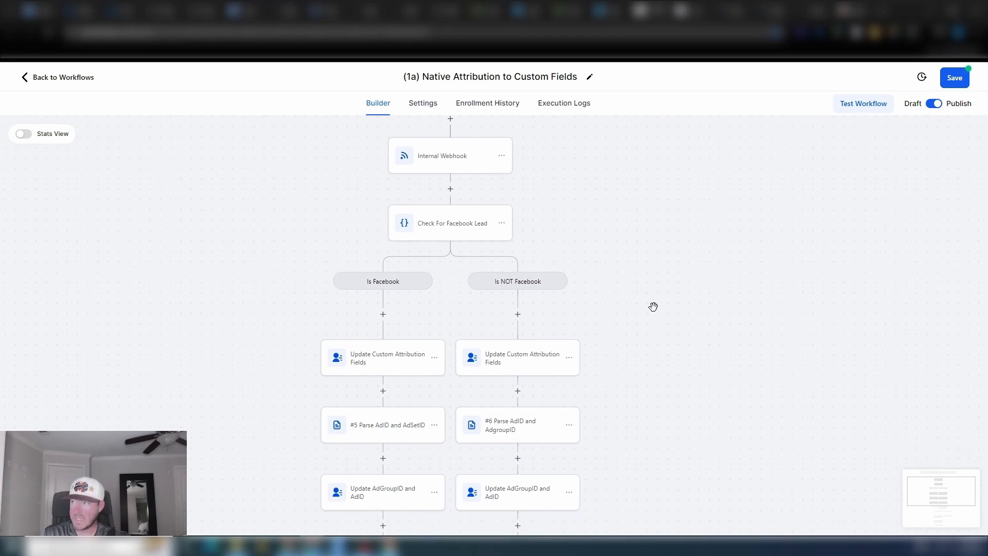
{"action": "left_click_drag", "start_coordinate": [622, 217], "coordinate": [613, 364]}
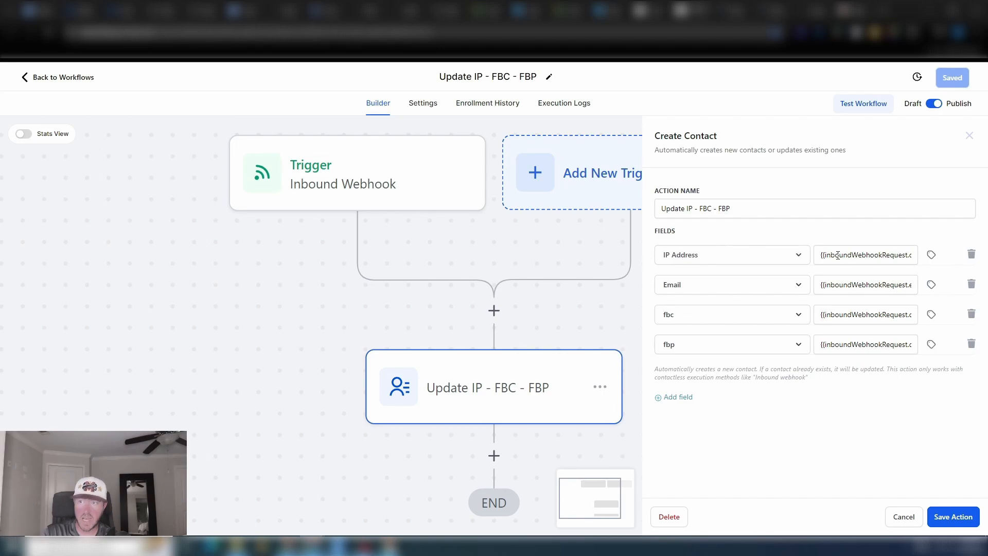
Step: Examine the fields mapped by Update Custom Attribution Fields in the (1a) workflow's Is Facebook branch, and close the action without saving
{"action": "left_click", "coordinate": [652, 17]}
{"action": "scroll", "coordinate": [686, 181], "scroll_direction": "down", "scroll_amount": 4}
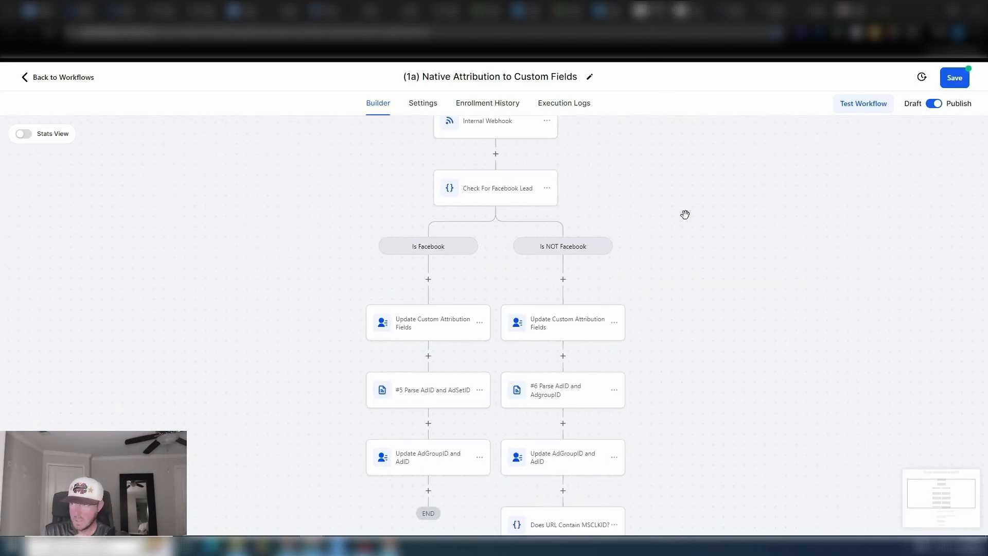
{"action": "left_click_drag", "start_coordinate": [730, 307], "coordinate": [772, 187]}
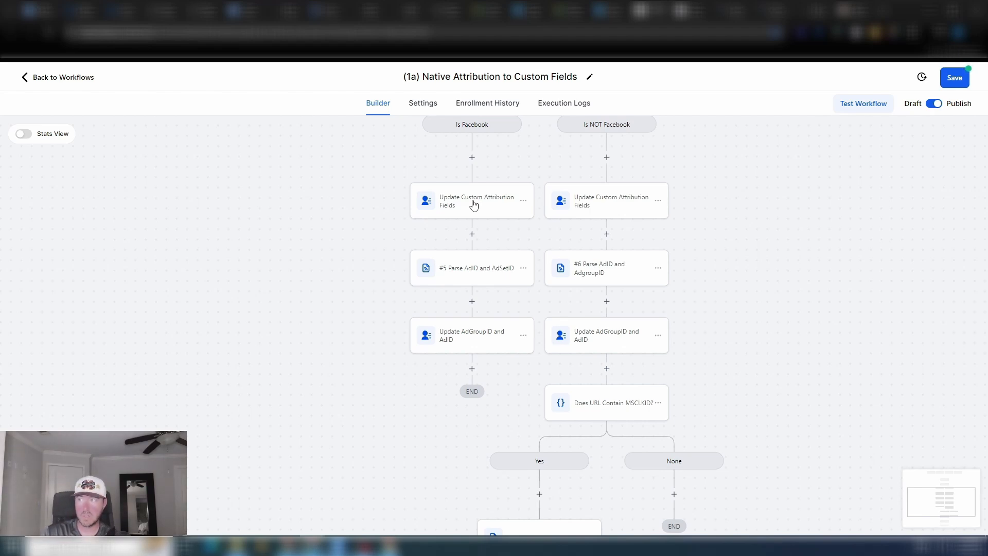
{"action": "left_click", "coordinate": [474, 205]}
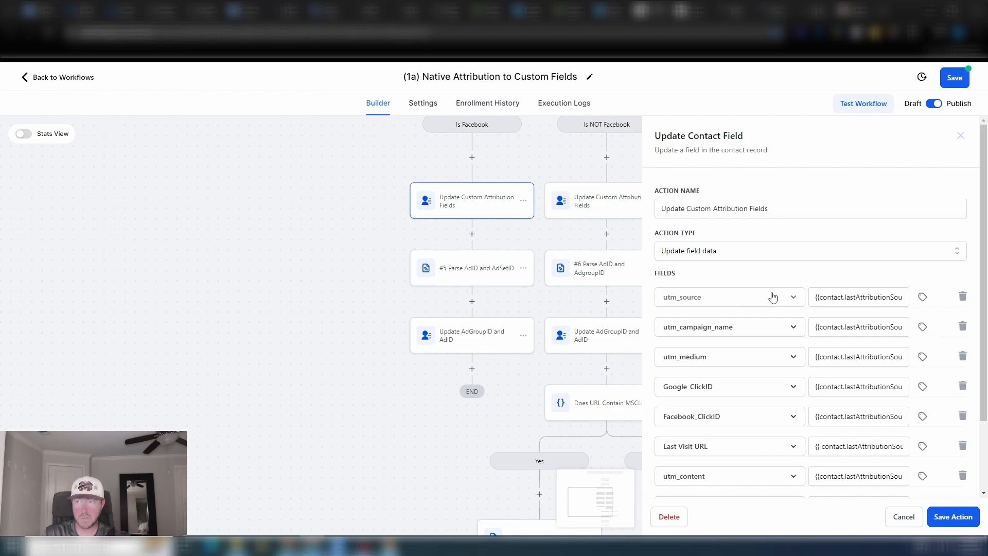
{"action": "scroll", "coordinate": [773, 297], "scroll_direction": "down", "scroll_amount": 1}
{"action": "scroll", "coordinate": [715, 282], "scroll_direction": "down", "scroll_amount": 1}
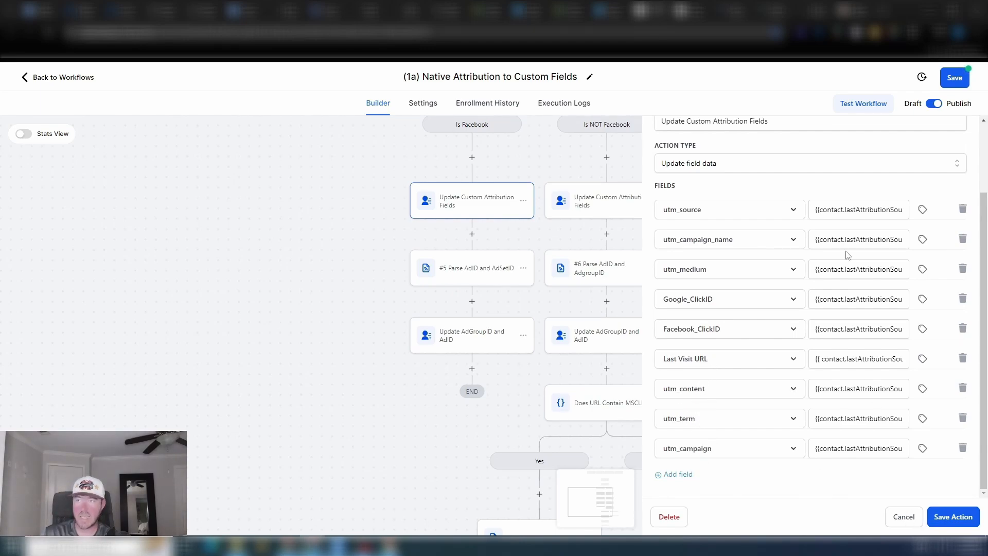
{"action": "left_click", "coordinate": [904, 516]}
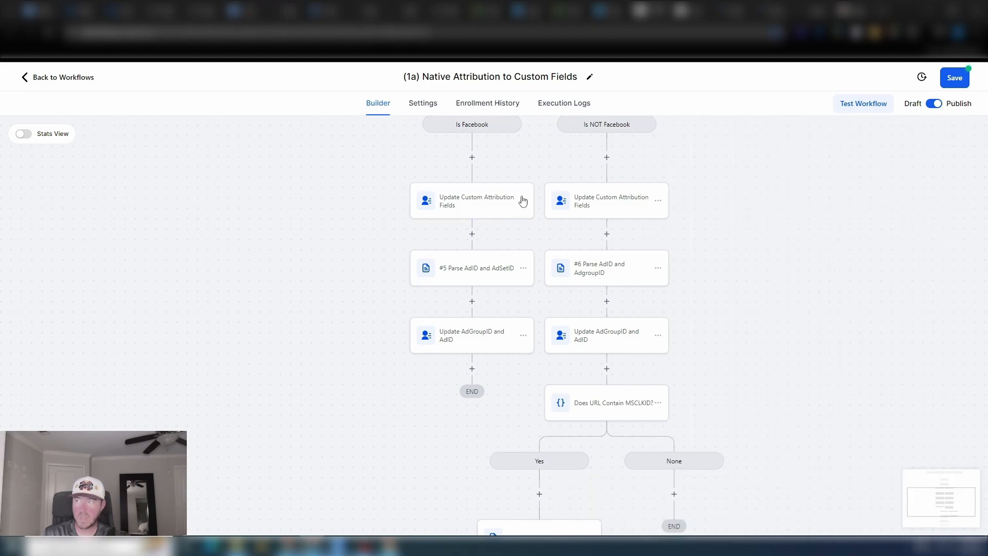
Step: Open the Parse AdID and AdSetID webhook in the Is Facebook branch, and highlight its script path and url query parameter value
{"action": "left_click", "coordinate": [480, 271]}
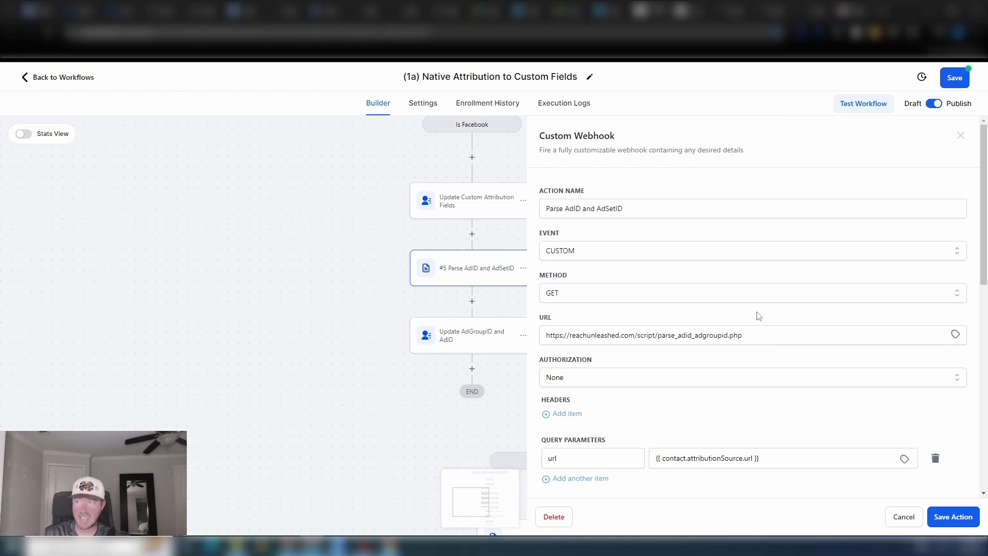
{"action": "scroll", "coordinate": [767, 323], "scroll_direction": "down", "scroll_amount": 3}
{"action": "scroll", "coordinate": [761, 304], "scroll_direction": "up", "scroll_amount": 2}
{"action": "left_click_drag", "start_coordinate": [742, 284], "coordinate": [638, 283]}
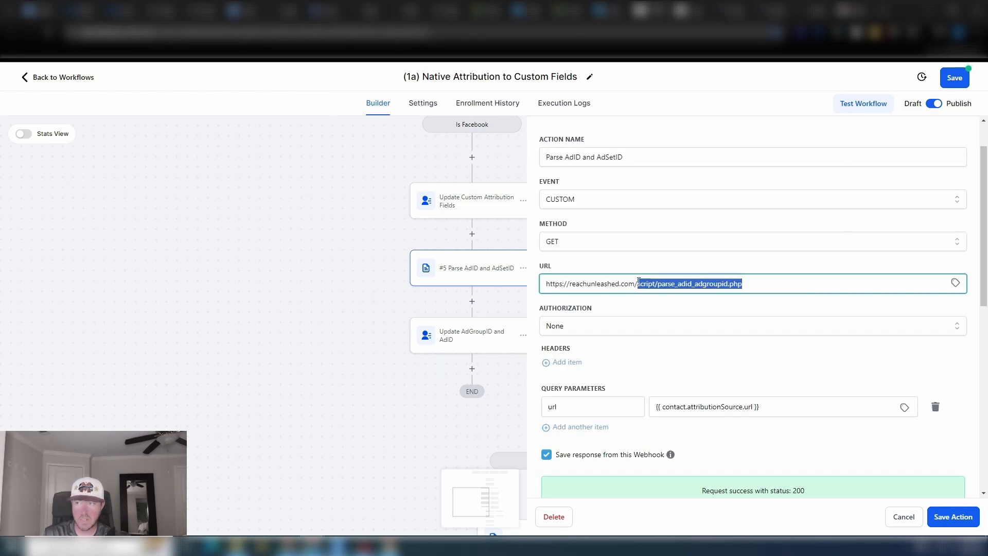
{"action": "scroll", "coordinate": [777, 303], "scroll_direction": "down", "scroll_amount": 1}
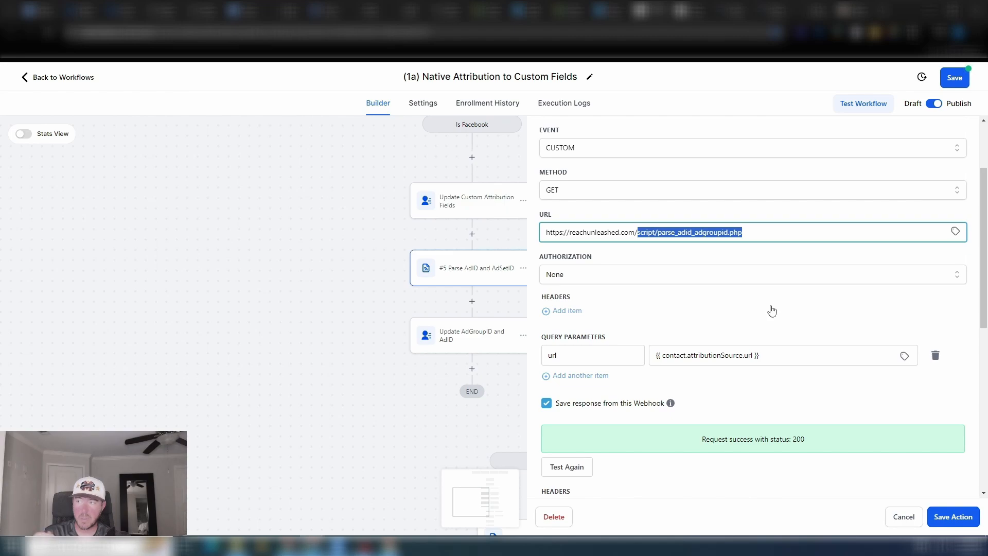
{"action": "triple_click", "coordinate": [775, 347]}
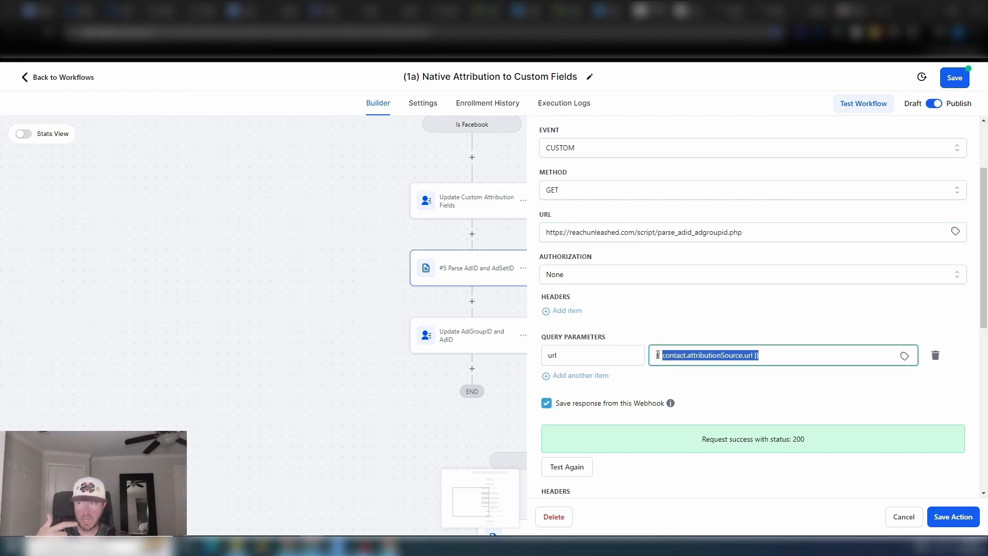
Step: Highlight the ad_group_id, ad_id and adset_id entries in the Parse AdID and AdSetID response body, and close the webhook without saving
{"action": "scroll", "coordinate": [744, 228], "scroll_direction": "down", "scroll_amount": 1}
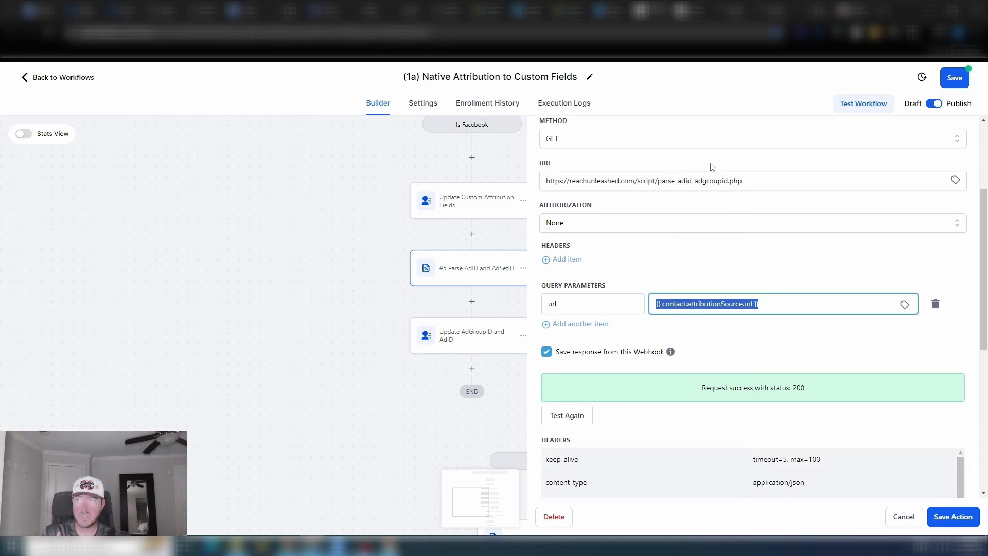
{"action": "scroll", "coordinate": [749, 227], "scroll_direction": "down", "scroll_amount": 2}
{"action": "scroll", "coordinate": [752, 226], "scroll_direction": "down", "scroll_amount": 4}
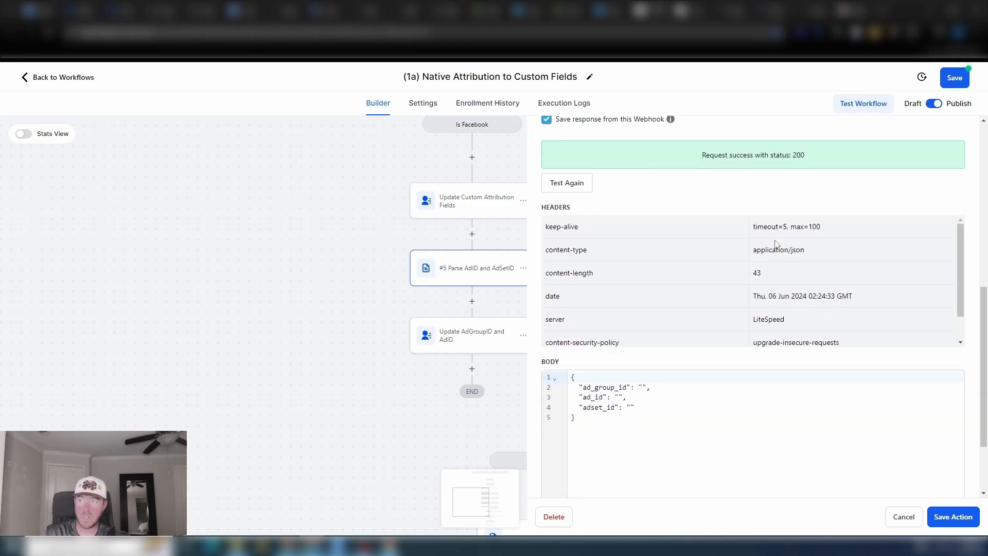
{"action": "left_click_drag", "start_coordinate": [630, 311], "coordinate": [579, 288]}
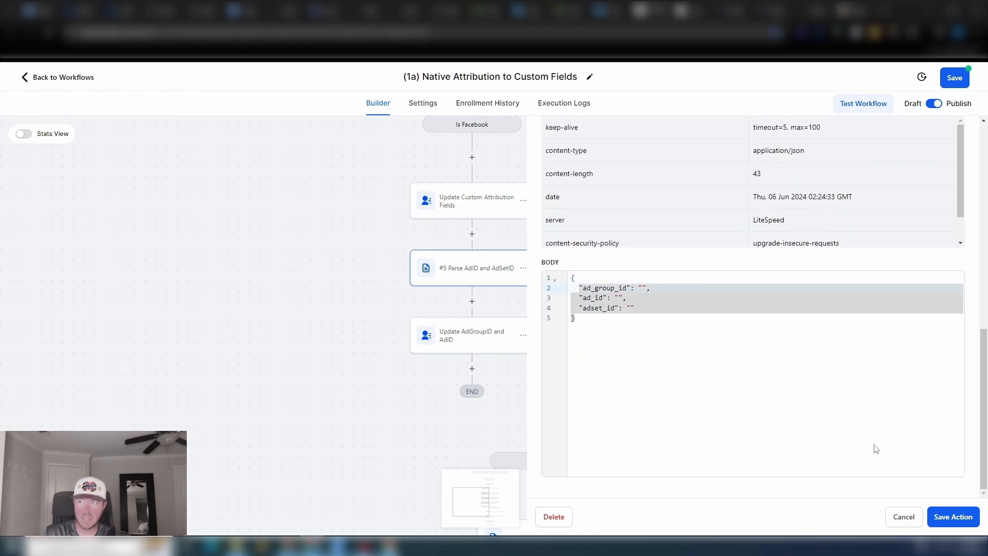
{"action": "left_click", "coordinate": [902, 517]}
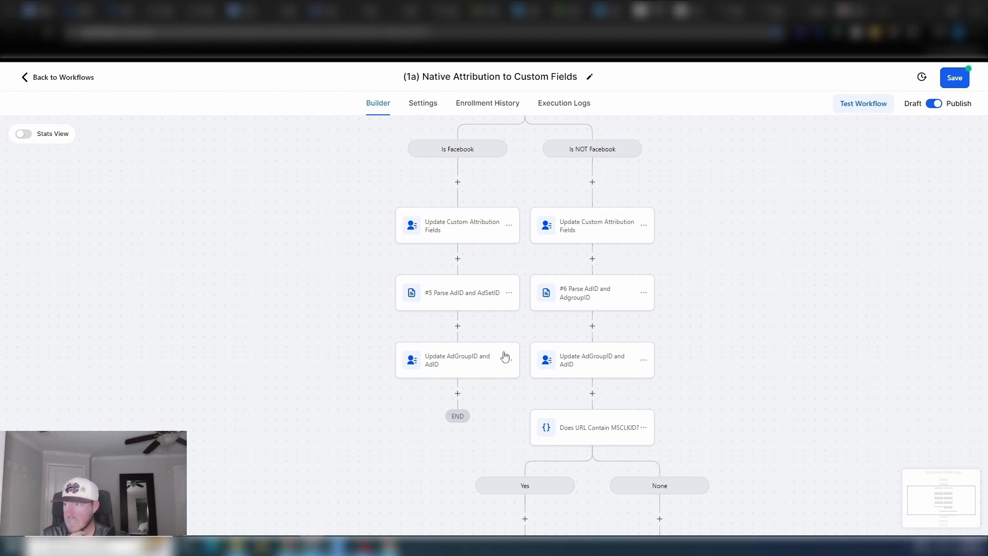
Step: Examine the ad_group_id and ad_id mappings in the Is Facebook branch's Update AdGroupID and AdID action, and close it without saving
{"action": "left_click", "coordinate": [465, 363]}
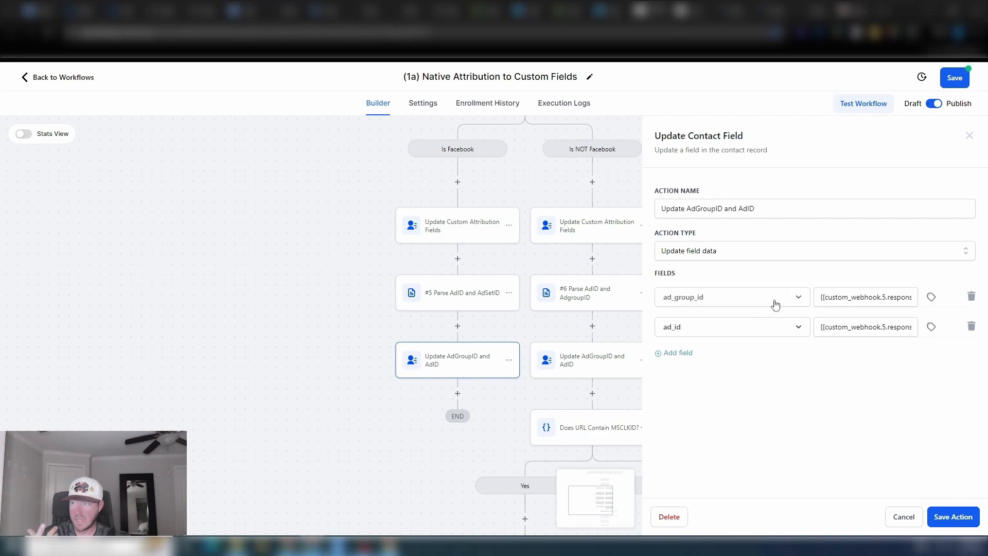
{"action": "left_click", "coordinate": [905, 516]}
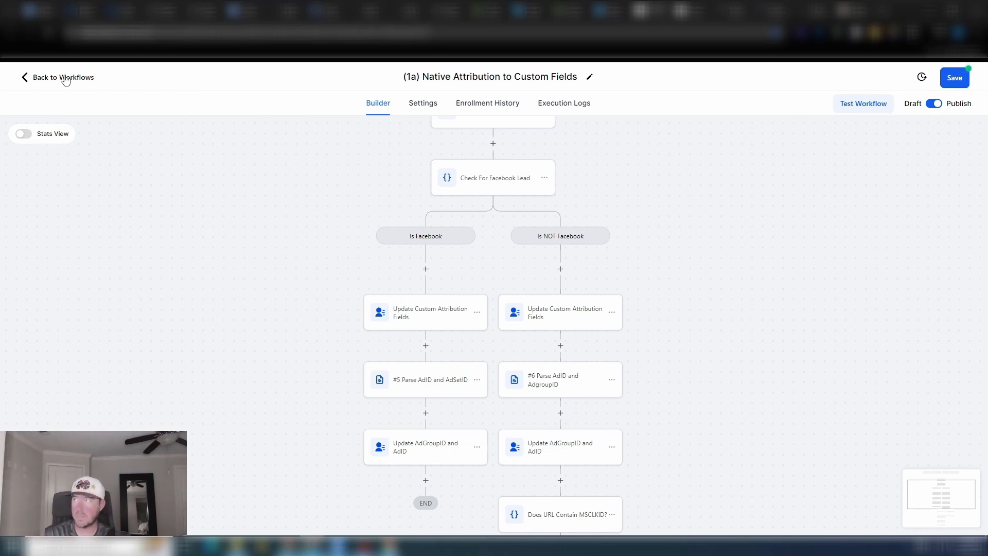
Step: Leave the open attribution workflows without saving, and return to the (2) Marketing Attribution and Automation Workflows folder
{"action": "left_click", "coordinate": [66, 78]}
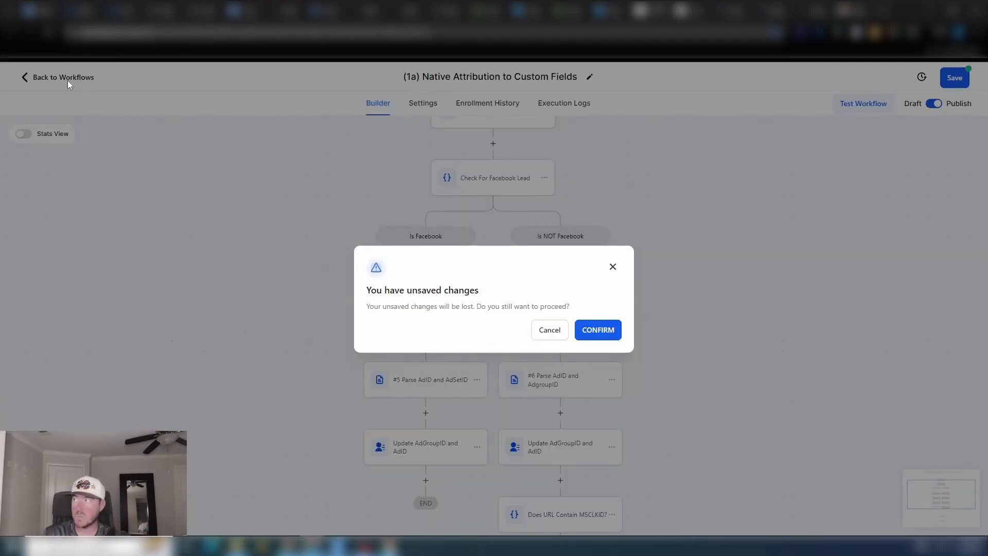
{"action": "left_click", "coordinate": [550, 330]}
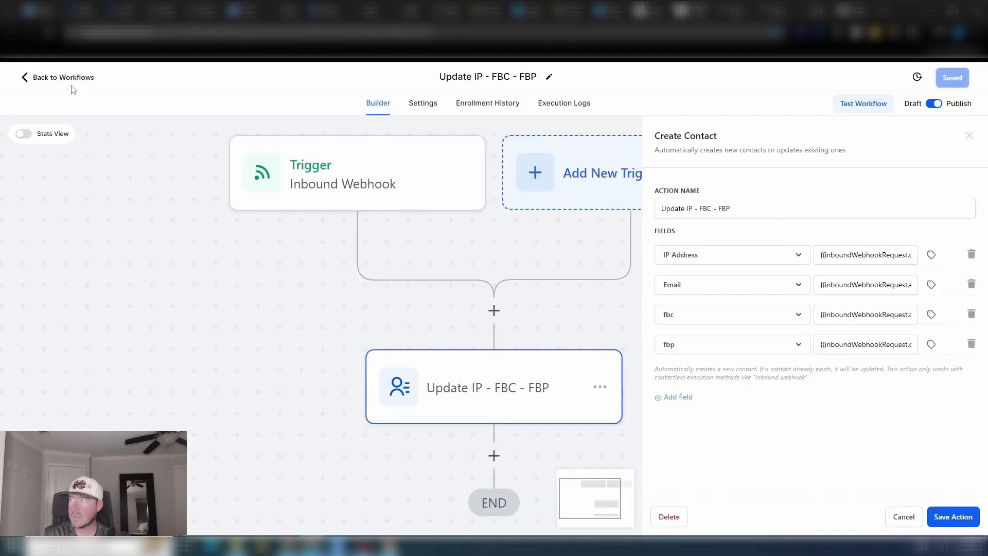
{"action": "left_click", "coordinate": [55, 82]}
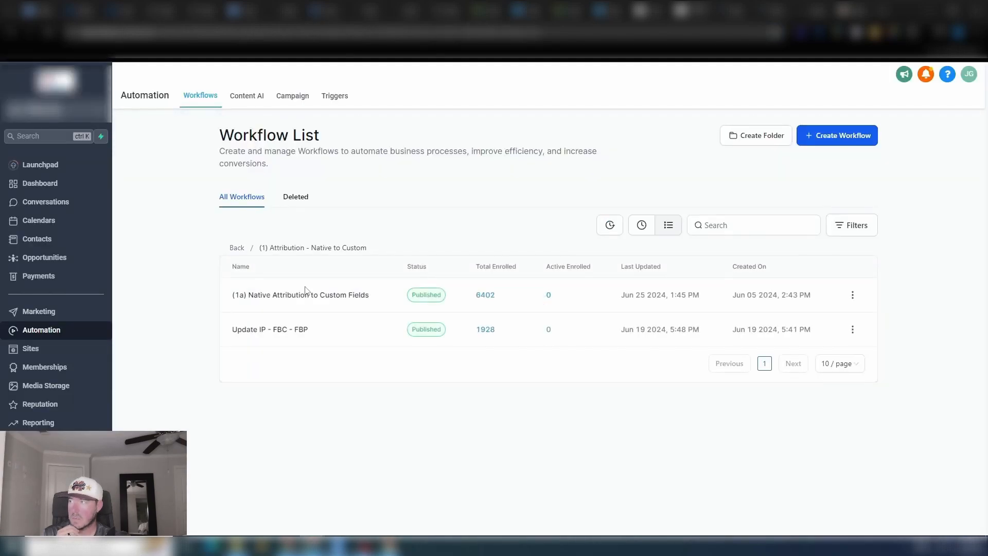
{"action": "left_click", "coordinate": [237, 248]}
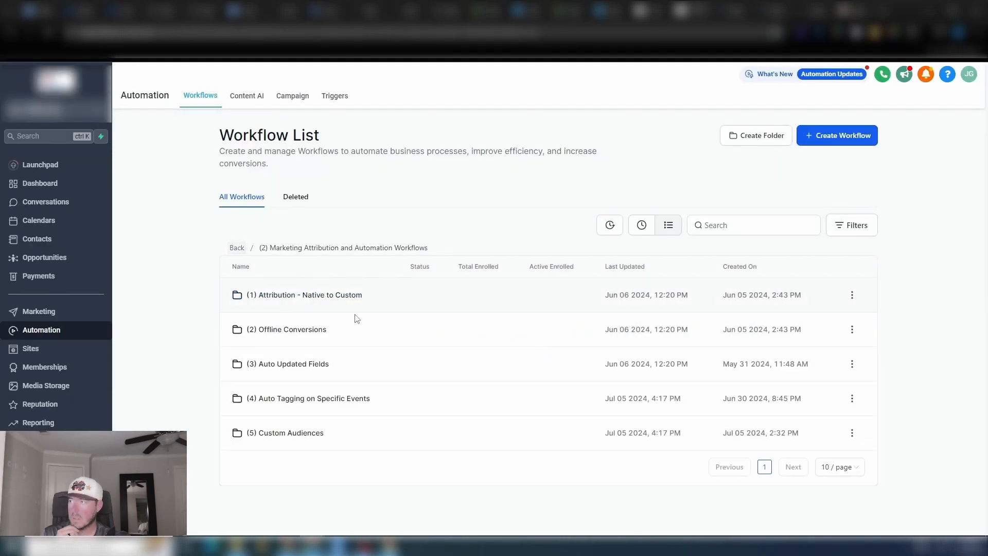
Step: Open the (4) Purchase Events Via CAPI workflow from the (2) Facebook CAPI folder inside (2) Offline Conversions
{"action": "left_click", "coordinate": [299, 334]}
{"action": "left_click", "coordinate": [285, 332]}
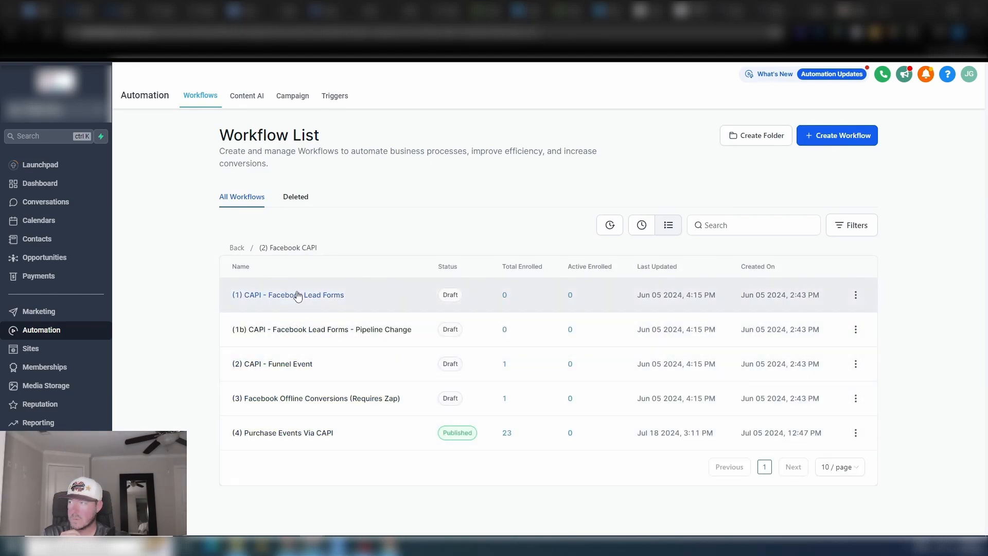
{"action": "left_click", "coordinate": [297, 435]}
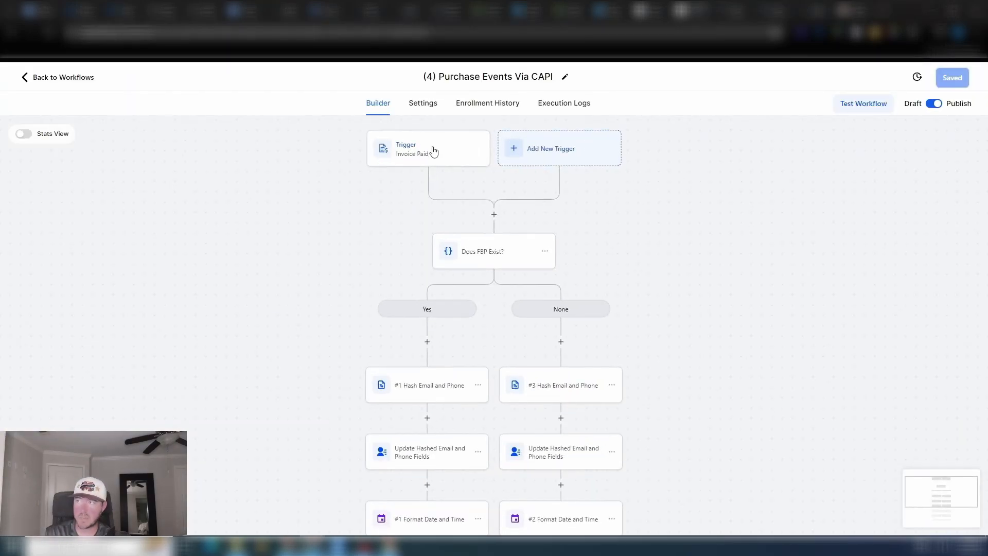
Step: Open the #1 Hash Email and Phone webhook in the Yes branch, and highlight the hash_em_ph.php part of its URL
{"action": "left_click_drag", "start_coordinate": [702, 273], "coordinate": [702, 242]}
{"action": "scroll", "coordinate": [702, 242], "scroll_direction": "down", "scroll_amount": 4}
{"action": "scroll", "coordinate": [672, 247], "scroll_direction": "left", "scroll_amount": 1}
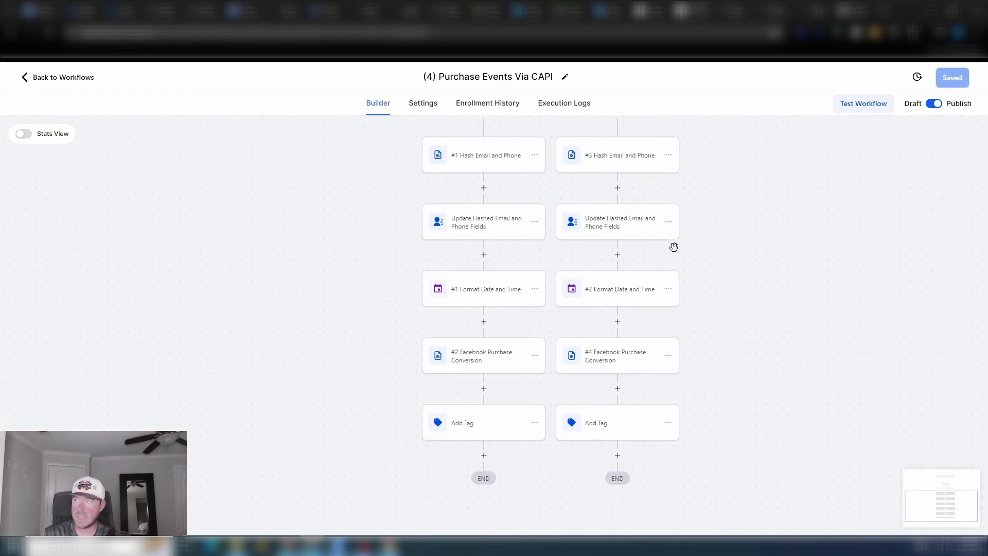
{"action": "left_click_drag", "start_coordinate": [773, 186], "coordinate": [825, 228]}
{"action": "left_click", "coordinate": [513, 203]}
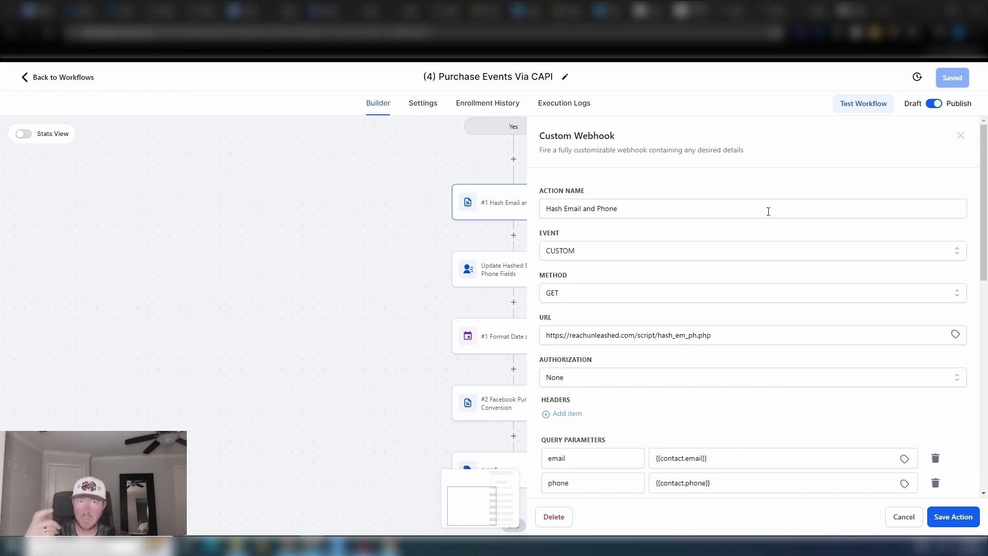
{"action": "left_click_drag", "start_coordinate": [640, 335], "coordinate": [716, 335]}
{"action": "left_click", "coordinate": [741, 338]}
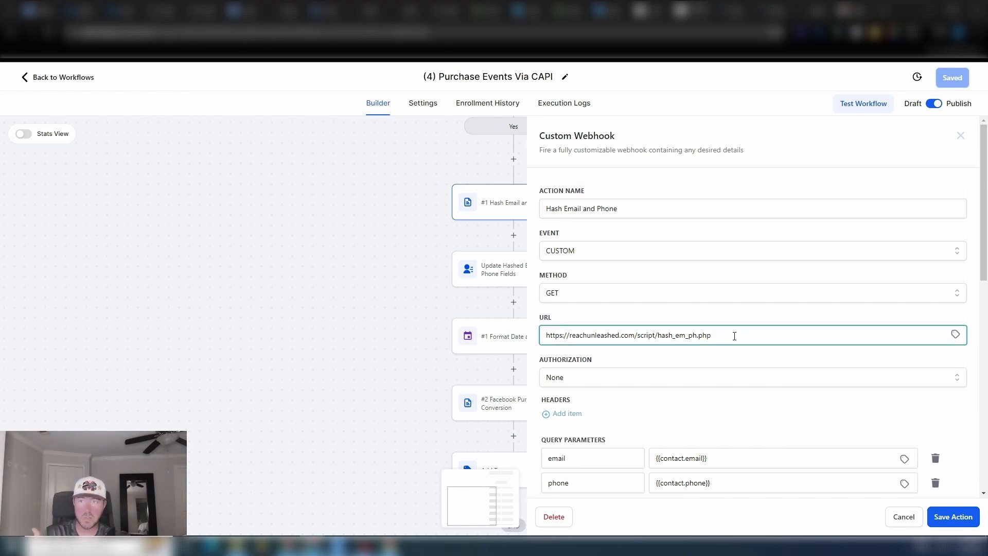
Step: Highlight the hashedEmail value in the Hash Email and Phone webhook's response body, and close the webhook without saving
{"action": "scroll", "coordinate": [834, 375], "scroll_direction": "down", "scroll_amount": 10}
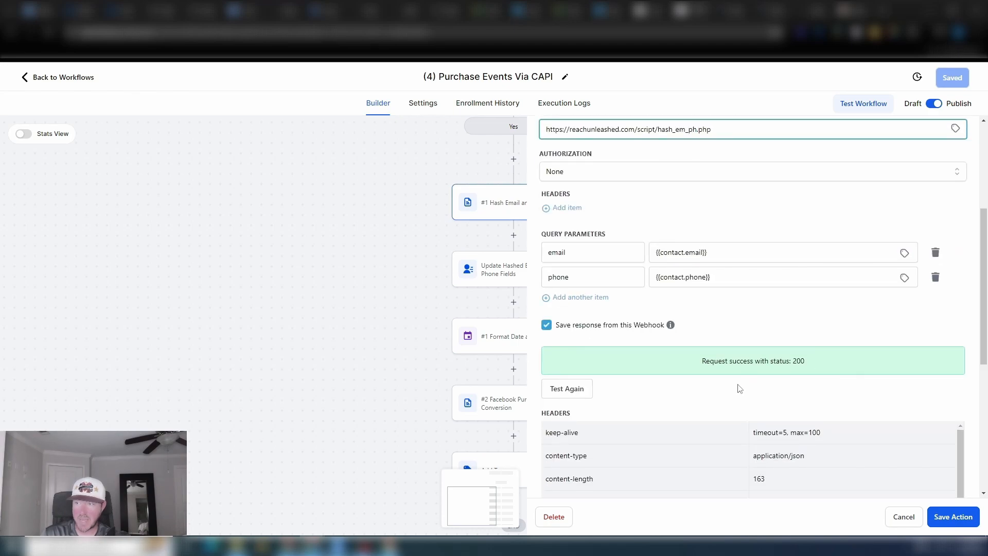
{"action": "left_click_drag", "start_coordinate": [643, 288], "coordinate": [896, 290]}
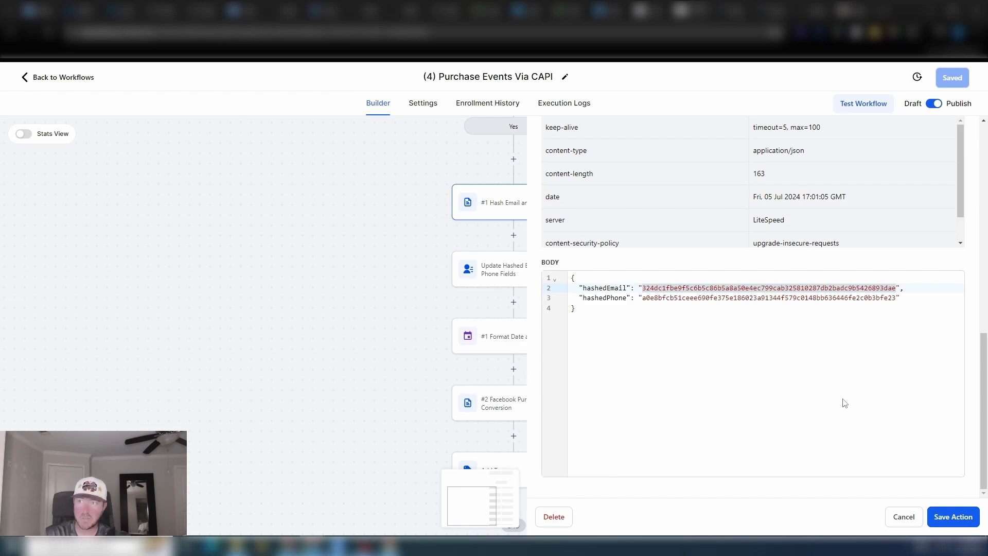
{"action": "left_click", "coordinate": [904, 516]}
Step: Open the #1 Format Date and Time action in the Yes branch, and examine its source and target date formats
{"action": "scroll", "coordinate": [386, 256], "scroll_direction": "down", "scroll_amount": 2}
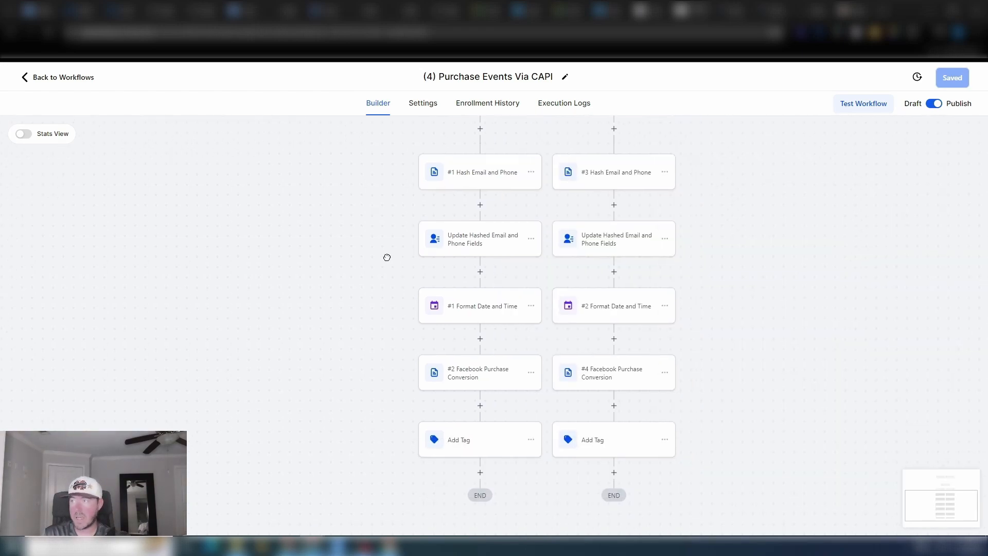
{"action": "left_click", "coordinate": [504, 264]}
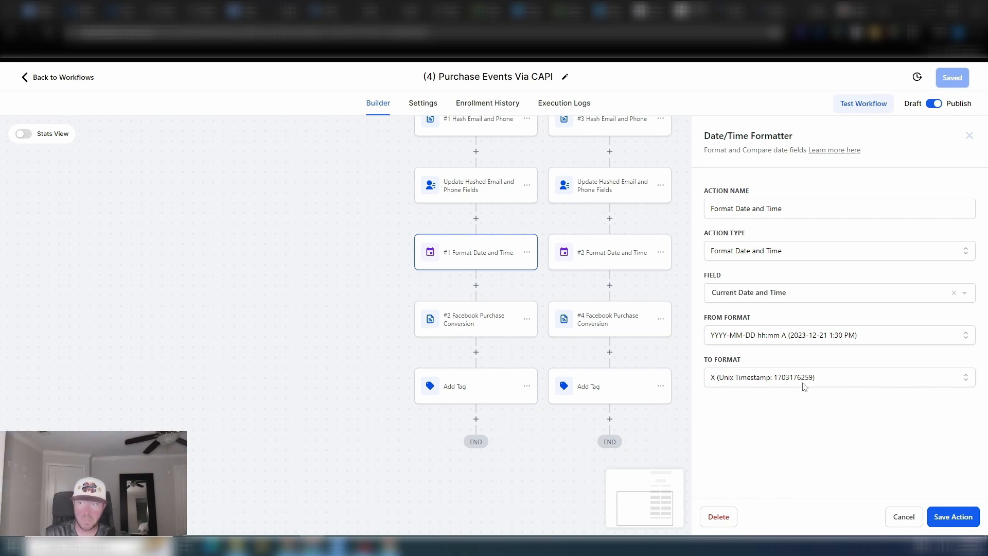
Step: Examine the #2 Facebook Purchase Conversion webhook, highlight its hashed contact, fbc, fbp, currency and value entries in the raw body, and close it without saving
{"action": "left_click", "coordinate": [480, 324]}
{"action": "scroll", "coordinate": [739, 290], "scroll_direction": "down", "scroll_amount": 3}
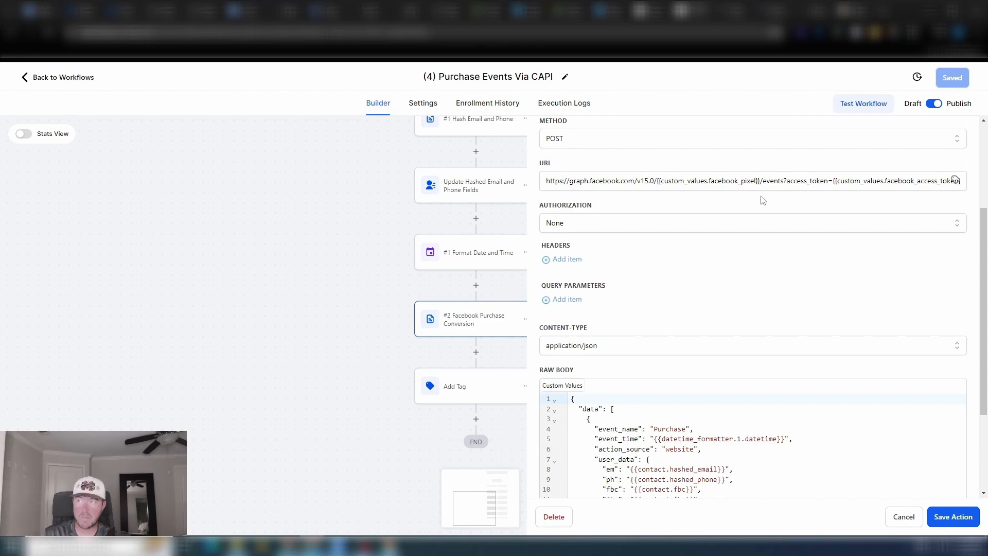
{"action": "scroll", "coordinate": [758, 199], "scroll_direction": "down", "scroll_amount": 3}
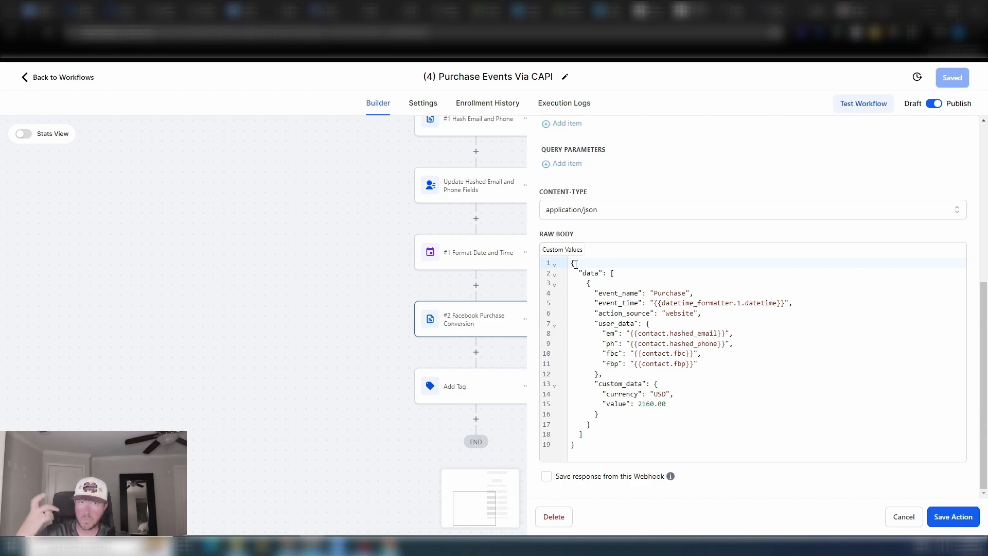
{"action": "left_click_drag", "start_coordinate": [632, 334], "coordinate": [731, 343]}
{"action": "left_click_drag", "start_coordinate": [632, 353], "coordinate": [697, 363]}
{"action": "left_click_drag", "start_coordinate": [649, 394], "coordinate": [669, 404]}
{"action": "left_click", "coordinate": [896, 518]}
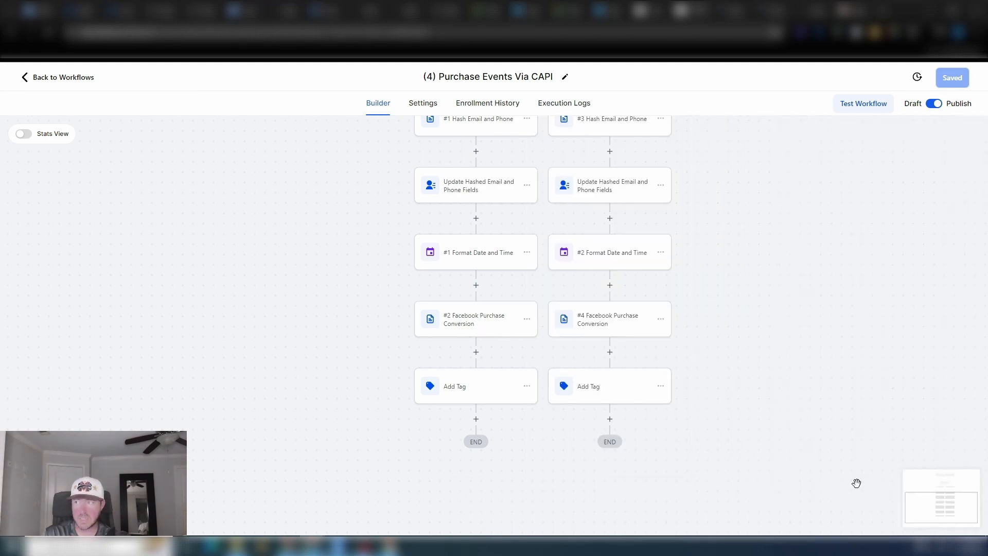
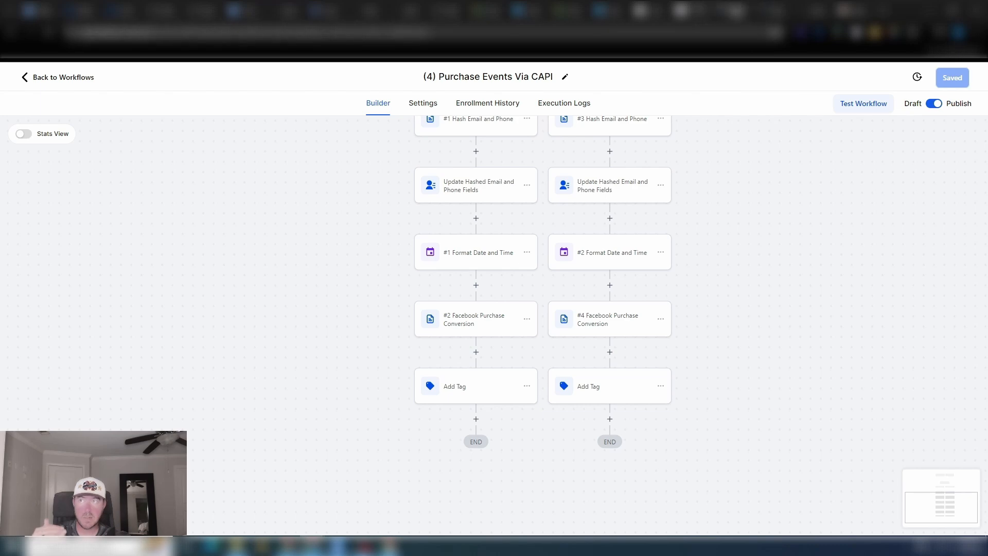
Step: Switch to the contacts page, and examine the UTM and fbp columns of the Attribution Columns 7-2024 smart list
{"action": "mouse_move", "coordinate": [730, 11]}
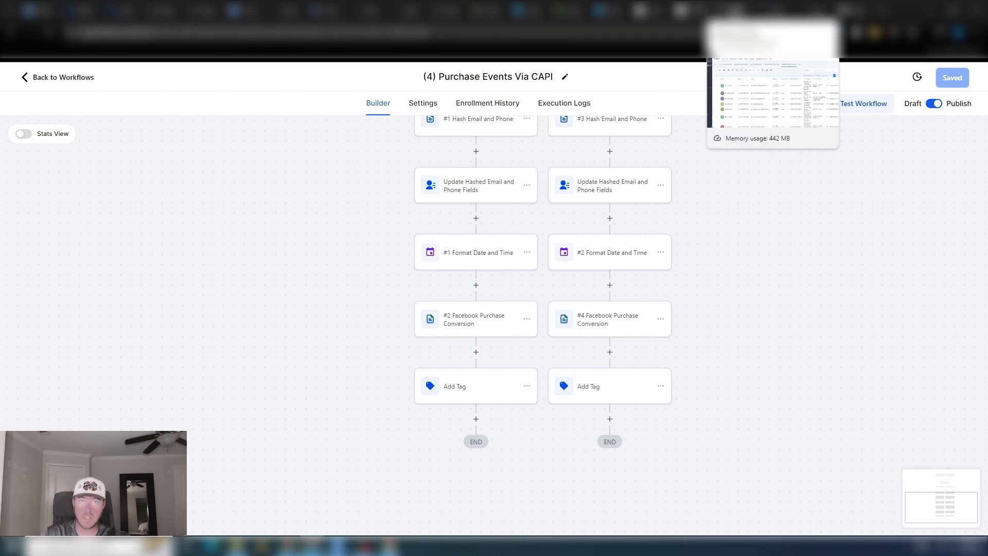
{"action": "left_click", "coordinate": [731, 12]}
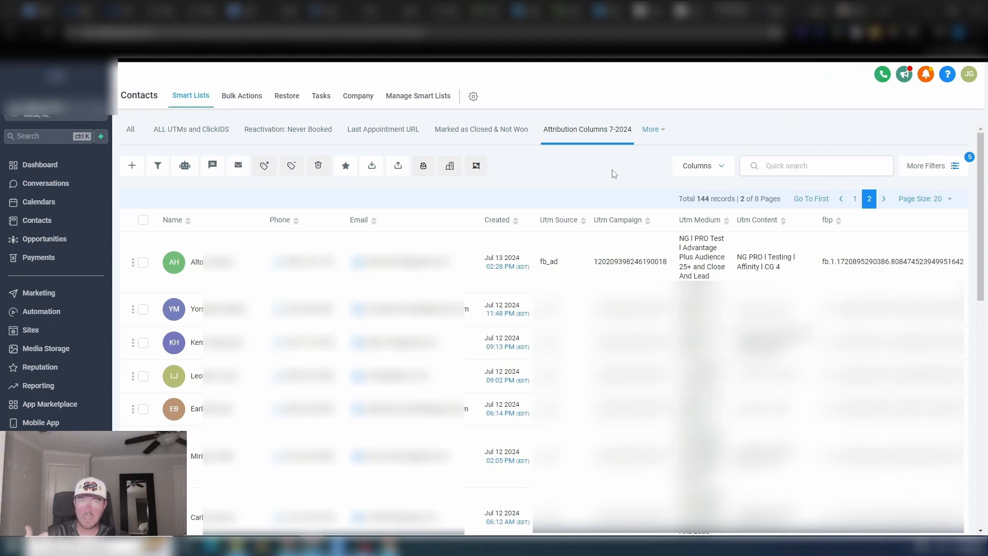
Step: Switch to the At a Glance dashboard, and examine its daily charts for internet leads, appointments, shows, and Facebook, Bing and Google leads
{"action": "left_click", "coordinate": [771, 12]}
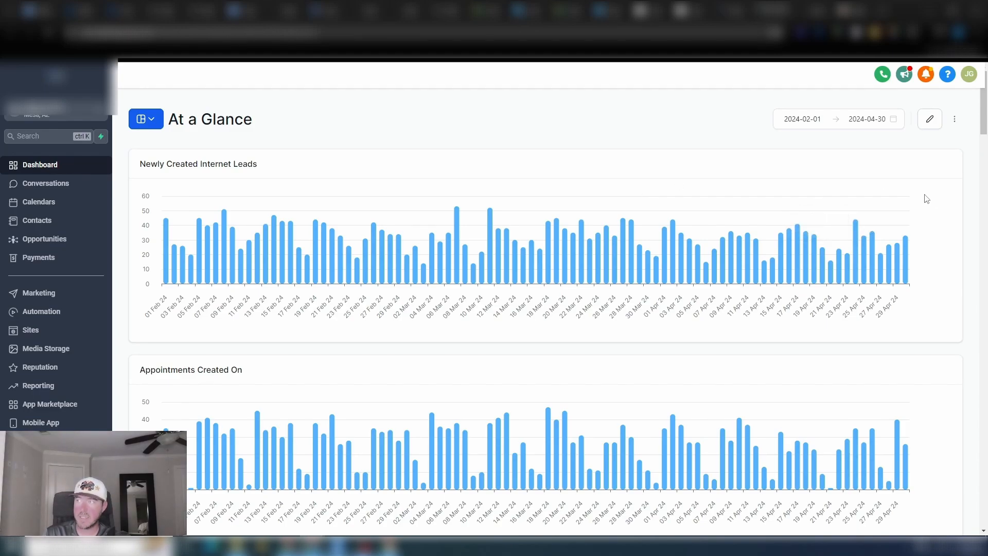
{"action": "scroll", "coordinate": [924, 198], "scroll_direction": "down", "scroll_amount": 2}
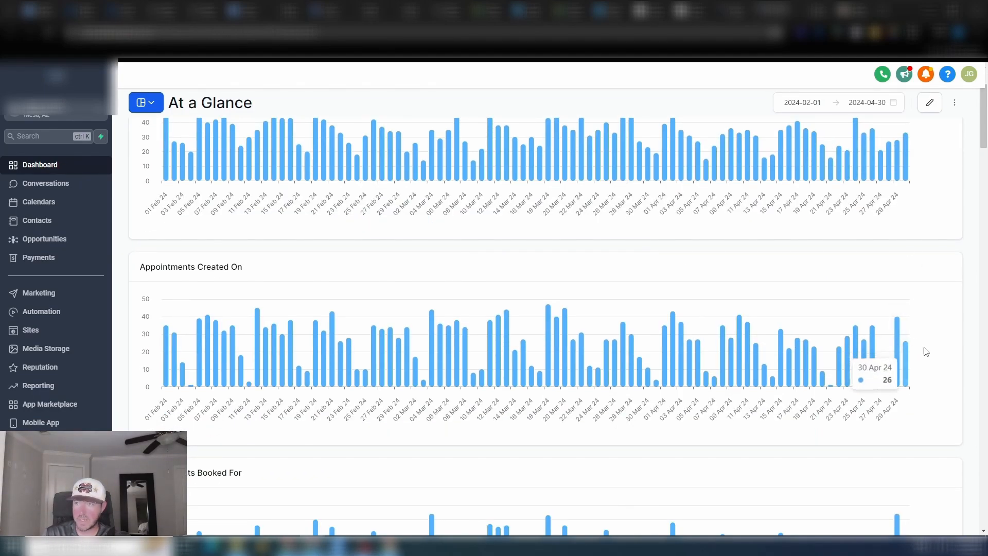
{"action": "scroll", "coordinate": [921, 309], "scroll_direction": "down", "scroll_amount": 4}
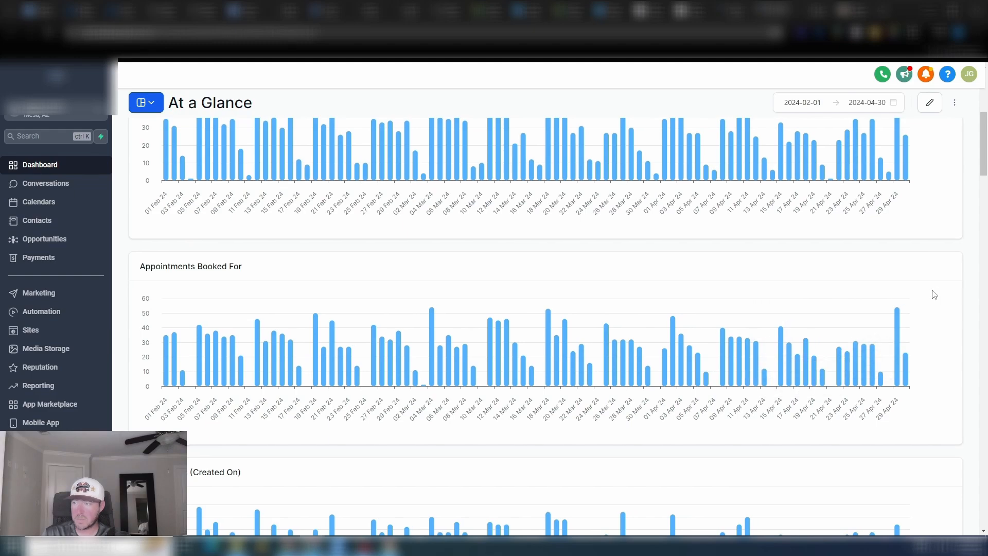
{"action": "scroll", "coordinate": [906, 350], "scroll_direction": "down", "scroll_amount": 4}
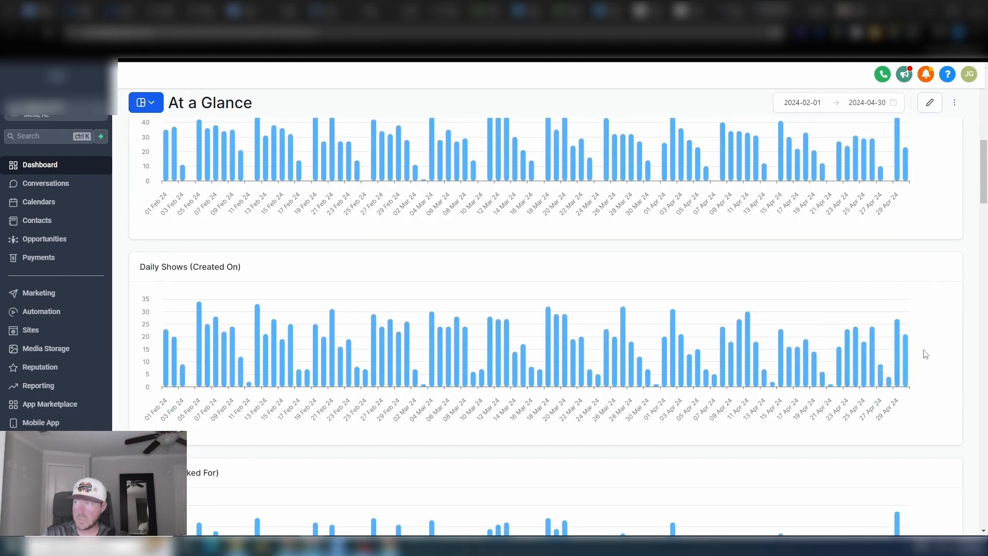
{"action": "scroll", "coordinate": [930, 344], "scroll_direction": "down", "scroll_amount": 3}
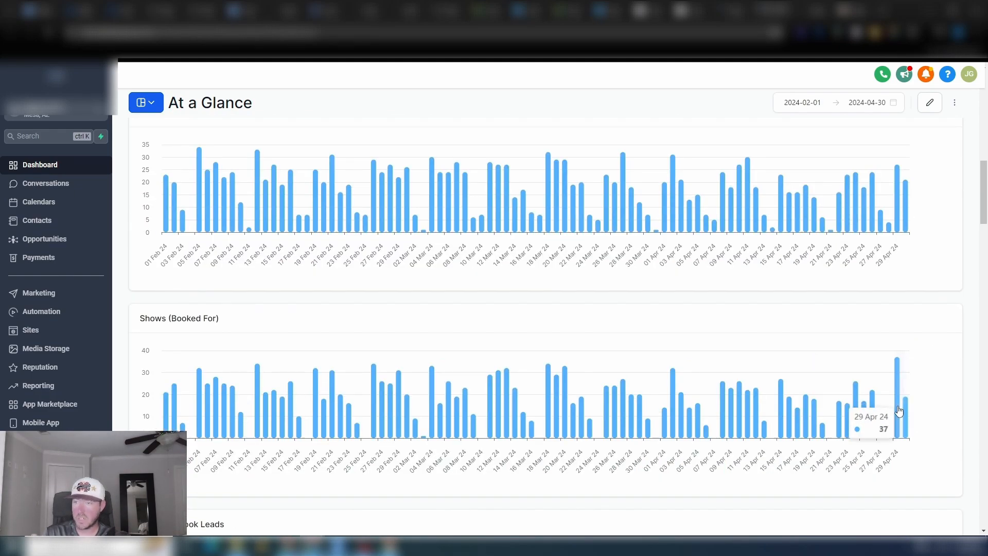
{"action": "scroll", "coordinate": [945, 395], "scroll_direction": "down", "scroll_amount": 3}
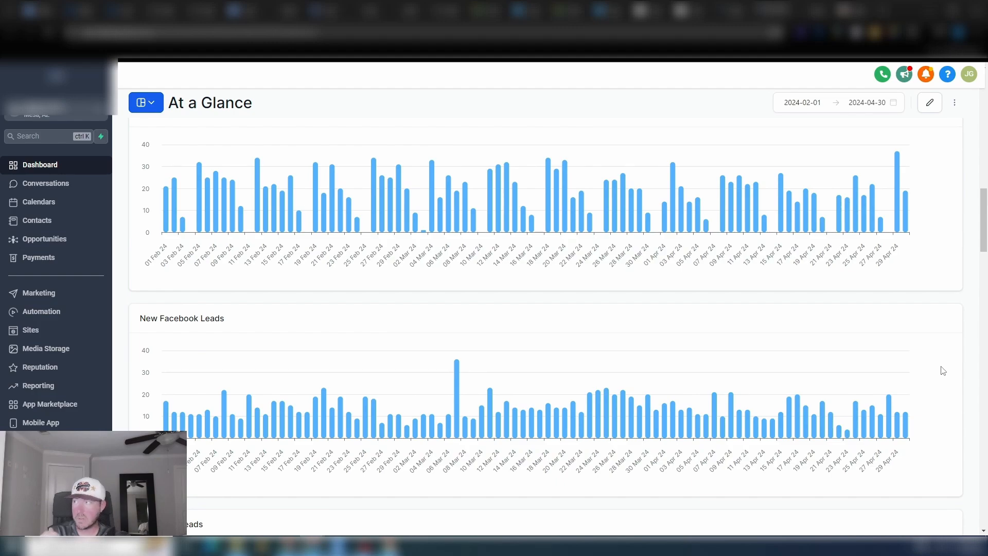
{"action": "scroll", "coordinate": [943, 368], "scroll_direction": "down", "scroll_amount": 2}
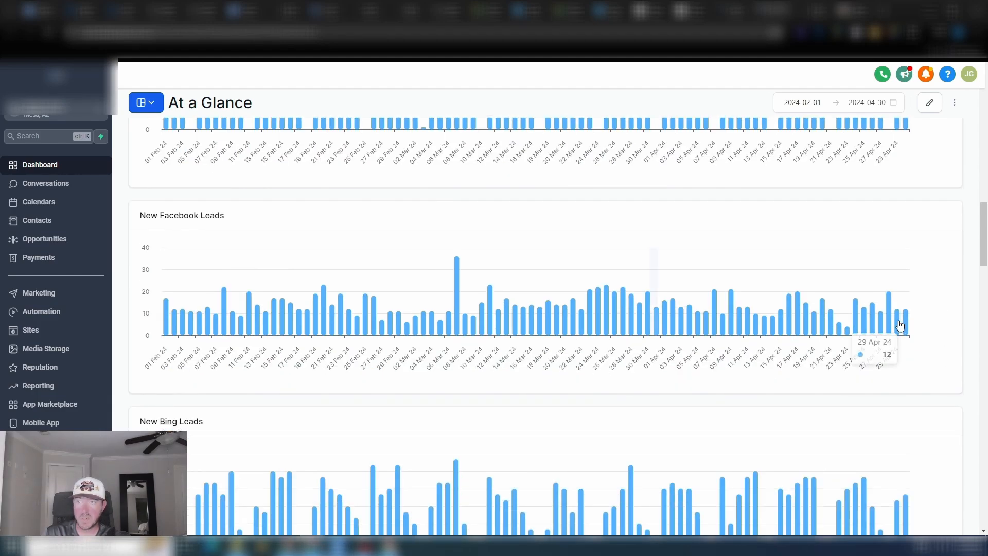
{"action": "scroll", "coordinate": [935, 342], "scroll_direction": "down", "scroll_amount": 3}
{"action": "scroll", "coordinate": [926, 340], "scroll_direction": "down", "scroll_amount": 3}
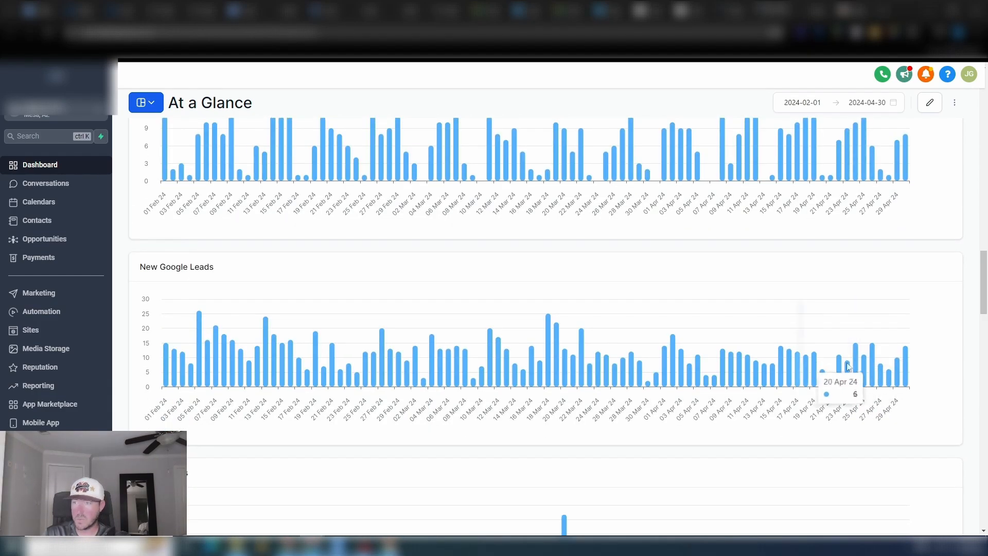
Step: Examine the dashboard's appointment, stage distribution, revenue and Google Ads widgets, continuing to the Lead Source Report
{"action": "scroll", "coordinate": [934, 350], "scroll_direction": "down", "scroll_amount": 3}
{"action": "scroll", "coordinate": [885, 293], "scroll_direction": "down", "scroll_amount": 3}
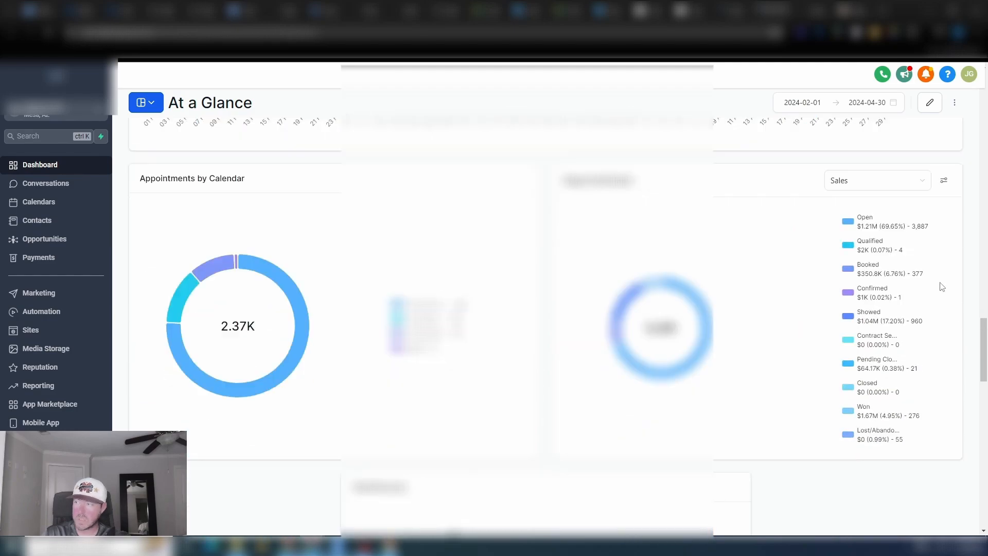
{"action": "scroll", "coordinate": [851, 288], "scroll_direction": "down", "scroll_amount": 4}
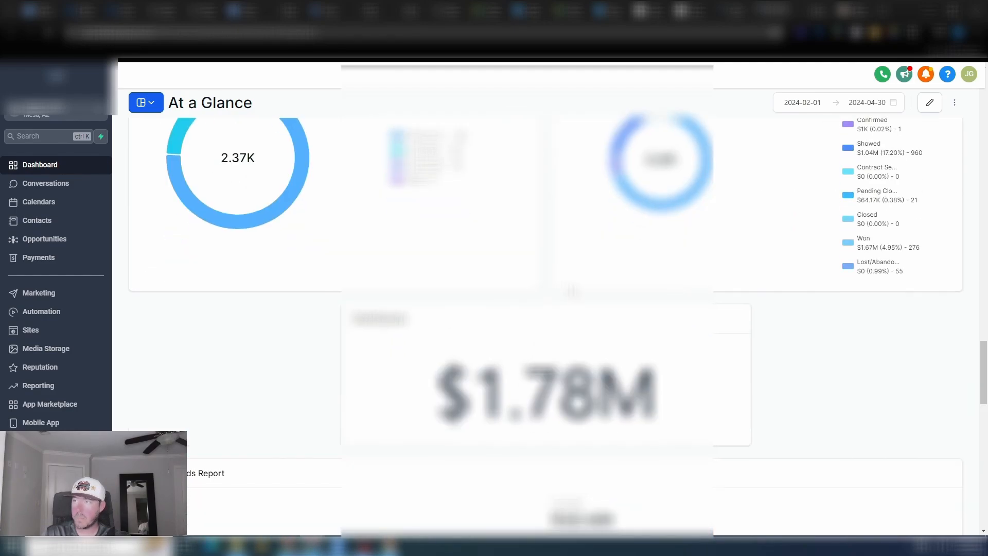
{"action": "scroll", "coordinate": [770, 298], "scroll_direction": "down", "scroll_amount": 4}
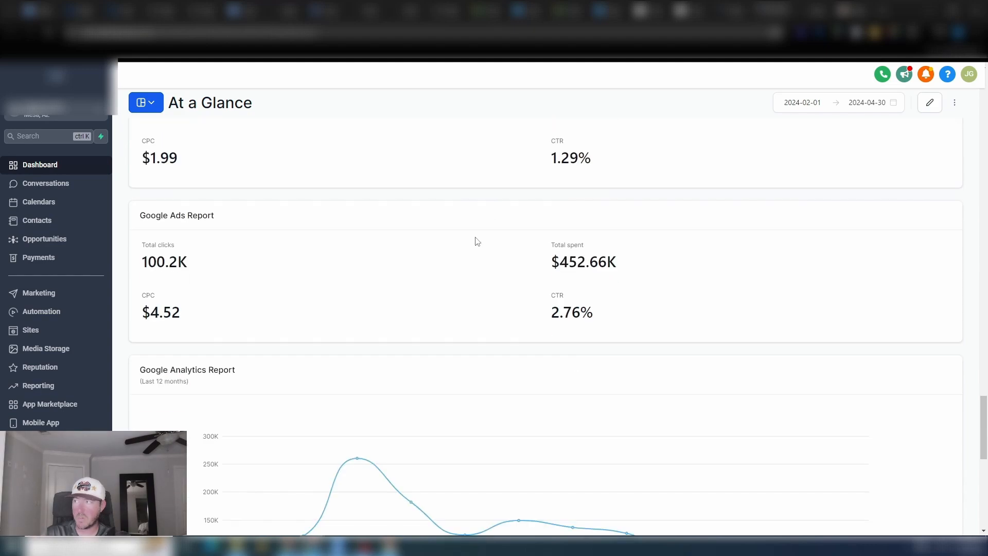
{"action": "scroll", "coordinate": [475, 217], "scroll_direction": "down", "scroll_amount": 2}
{"action": "scroll", "coordinate": [494, 247], "scroll_direction": "down", "scroll_amount": 9}
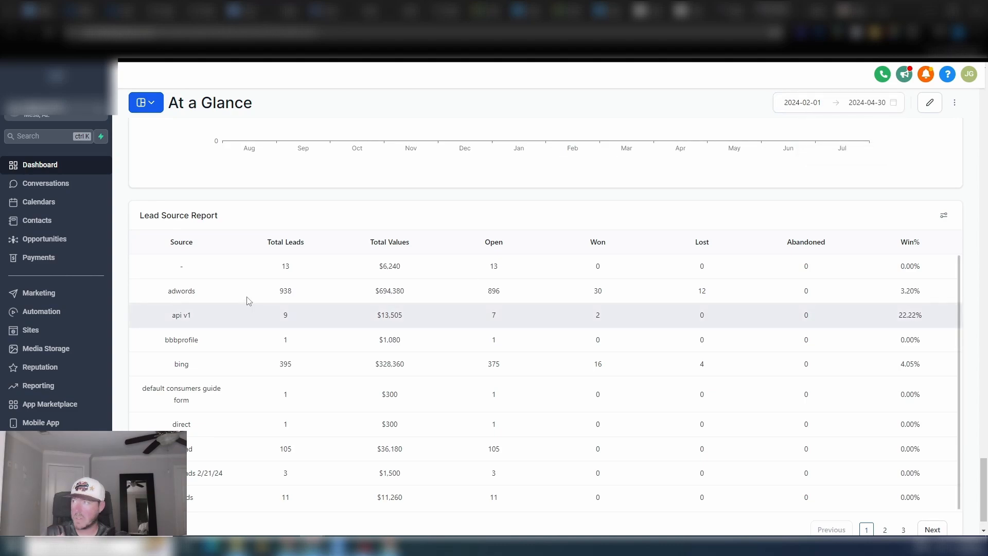
Step: Highlight the adwords row's Total Leads, Total Values and Open figures in the Lead Source Report, and return to the Stage Distribution widget
{"action": "left_click_drag", "start_coordinate": [168, 291], "coordinate": [243, 292]}
{"action": "left_click", "coordinate": [282, 292]}
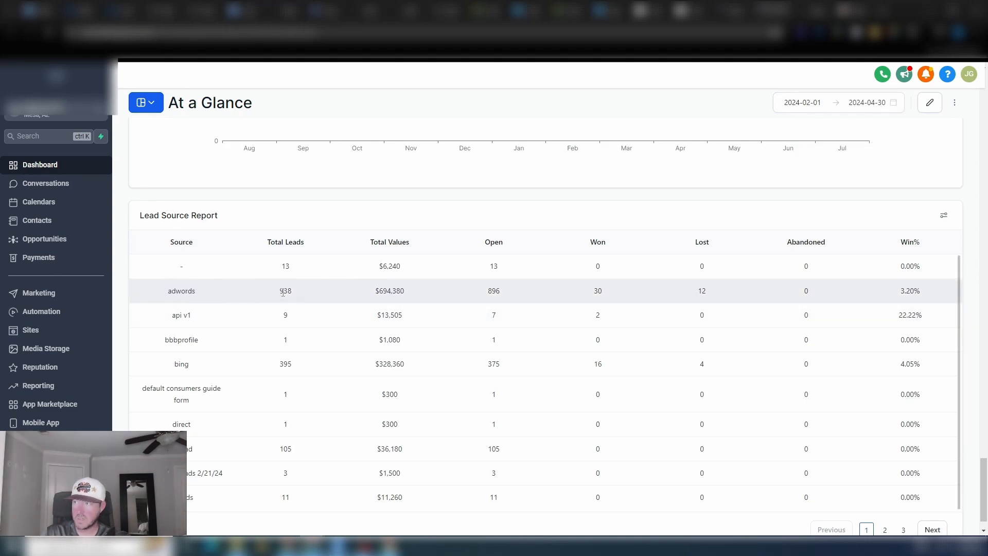
{"action": "double_click", "coordinate": [285, 291]}
{"action": "double_click", "coordinate": [390, 292]}
{"action": "double_click", "coordinate": [494, 291]}
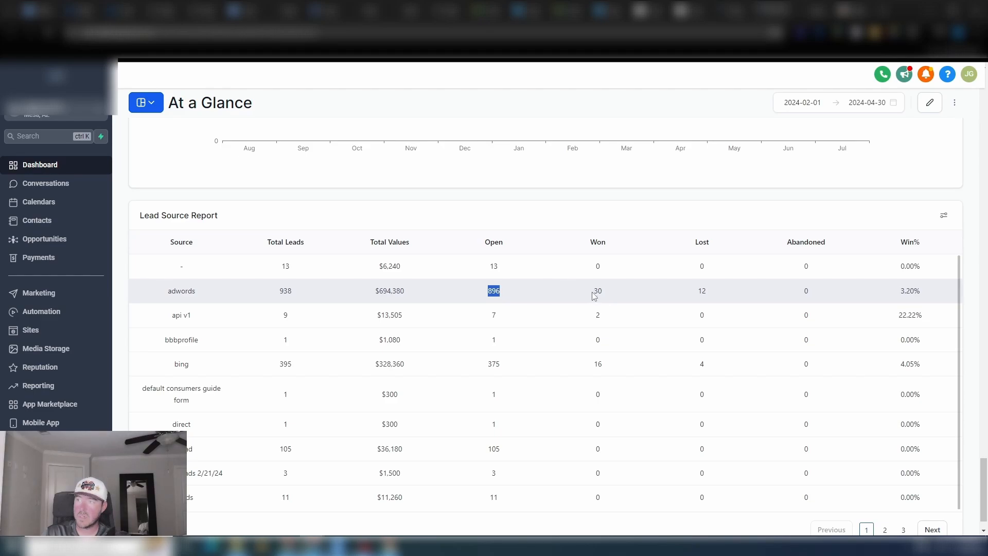
{"action": "scroll", "coordinate": [716, 289], "scroll_direction": "up", "scroll_amount": 10}
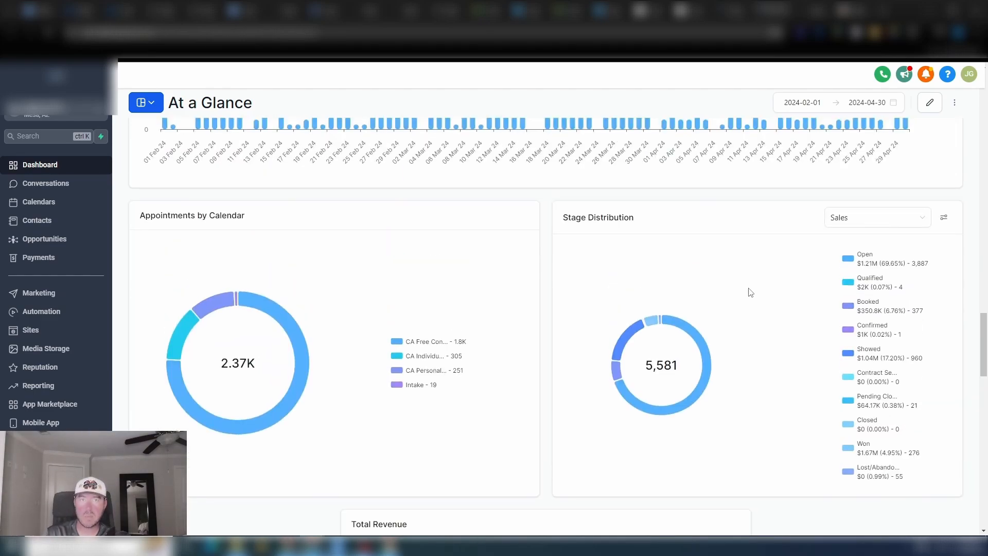